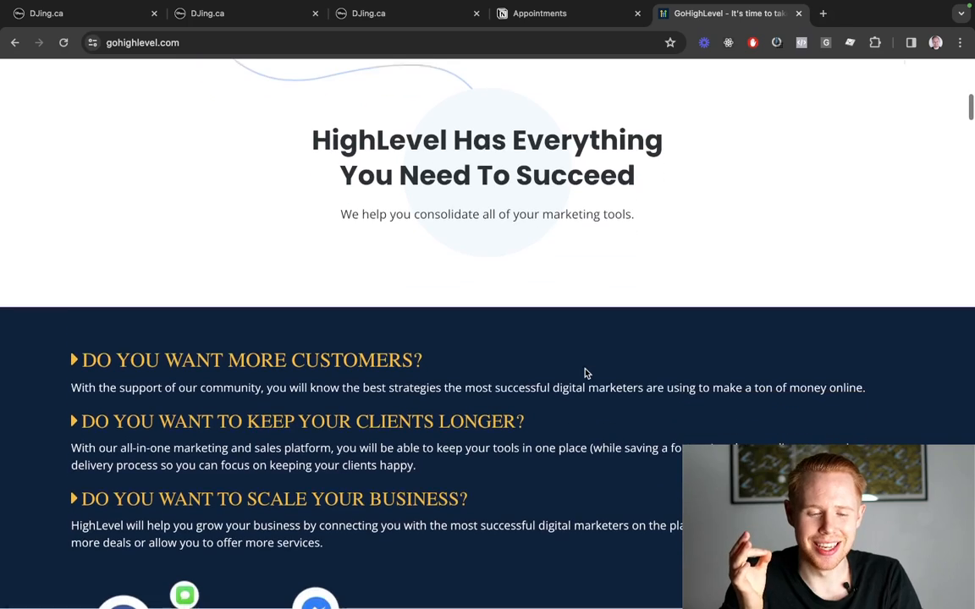
{"action": "scroll", "coordinate": [586, 374], "scroll_direction": "down", "scroll_amount": 4}
{"action": "scroll", "coordinate": [585, 373], "scroll_direction": "down", "scroll_amount": 5}
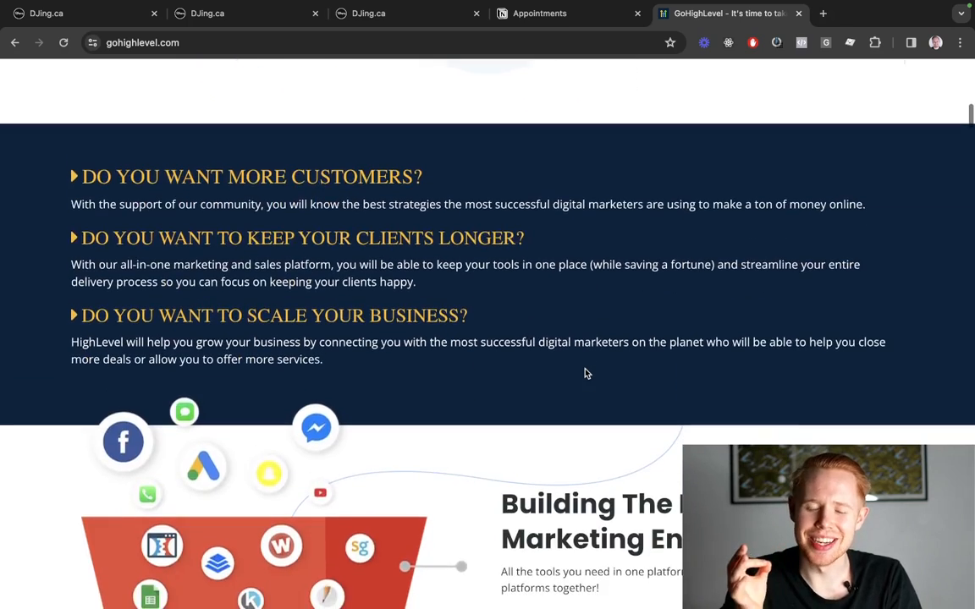
{"action": "scroll", "coordinate": [585, 373], "scroll_direction": "down", "scroll_amount": 1}
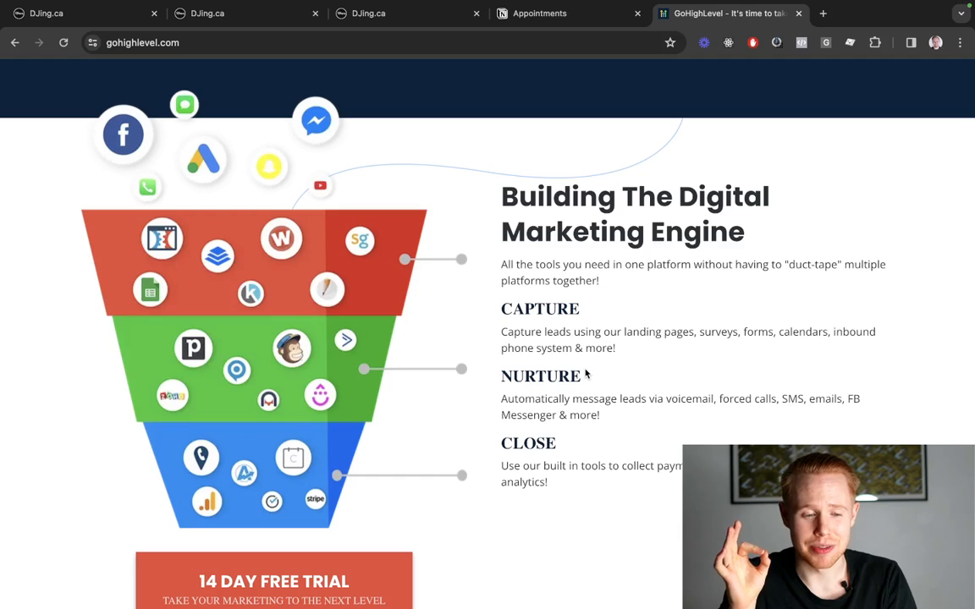
Switch to the DJing.ca workflow list and create a new workflow from scratch in the Test folder
{"action": "key", "text": "super+1"}
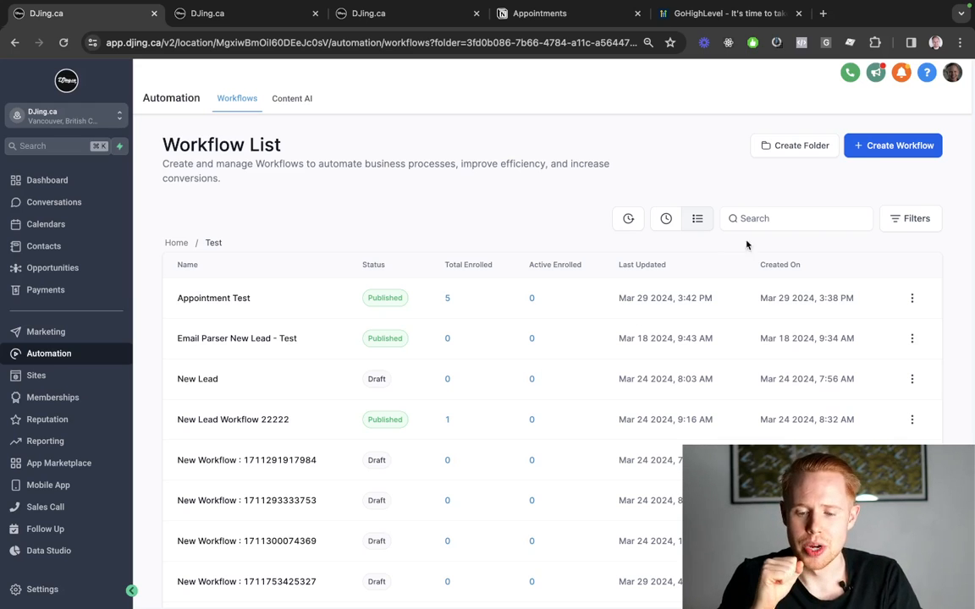
{"action": "left_click", "coordinate": [862, 155]}
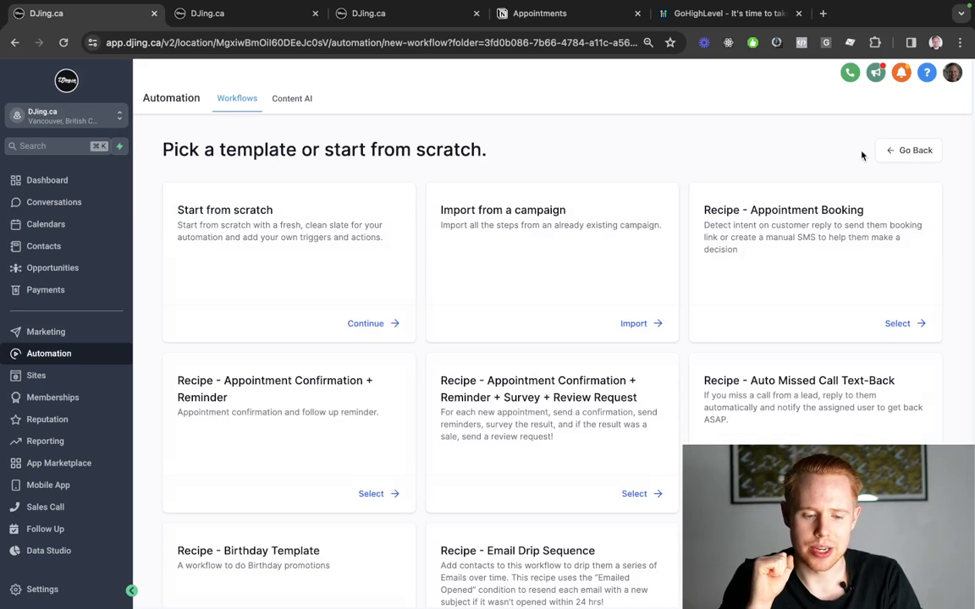
{"action": "left_click", "coordinate": [378, 328]}
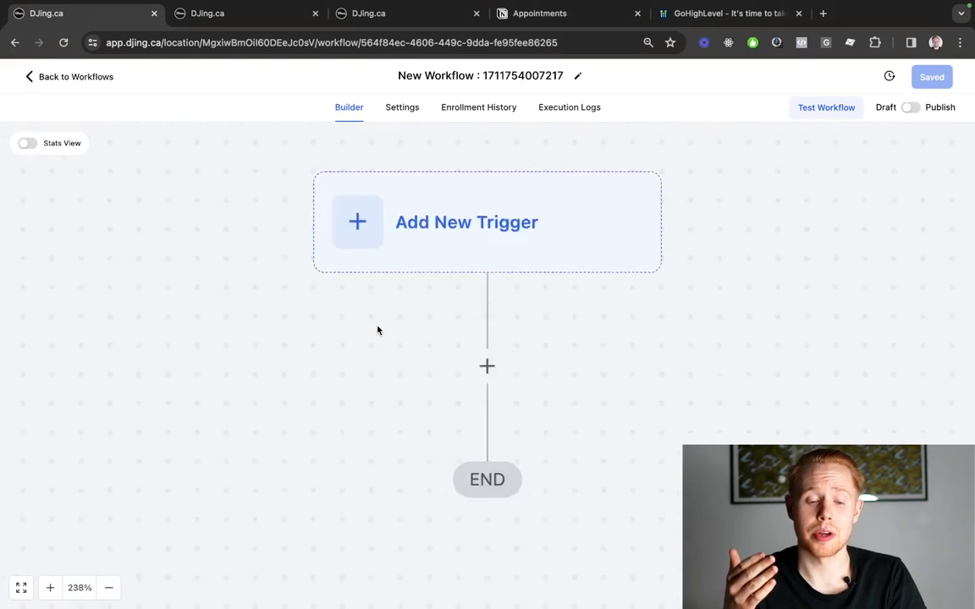
Rename the new workflow as "Confirmed - Test"
{"action": "triple_click", "coordinate": [455, 74]}
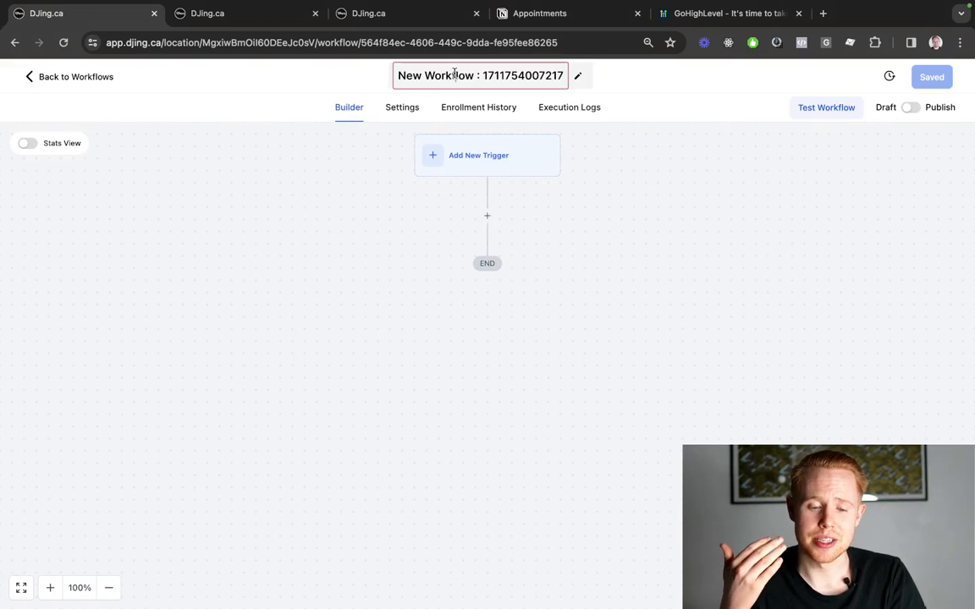
{"action": "type", "text": "Conf"}
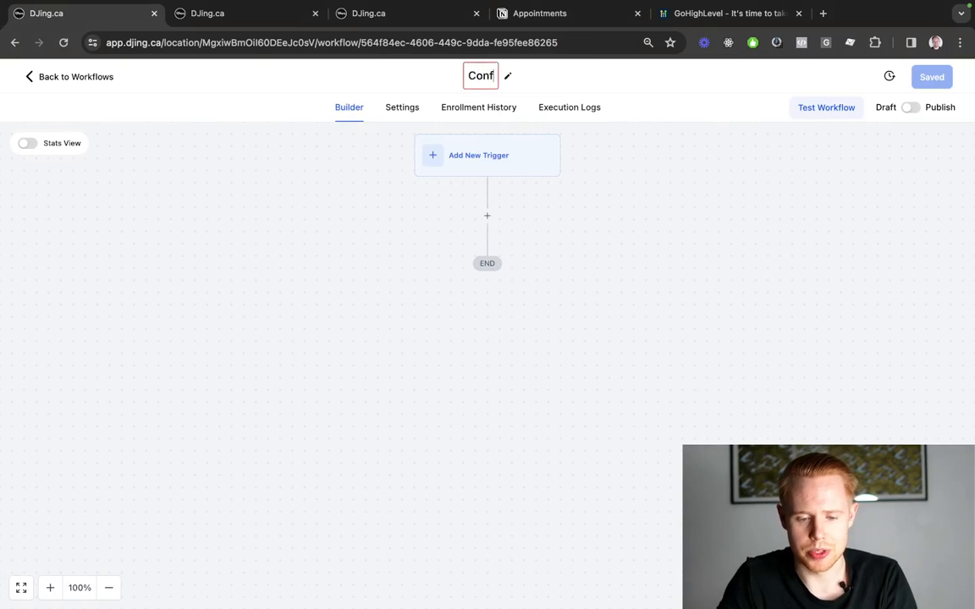
{"action": "type", "text": "irmed - Test"}
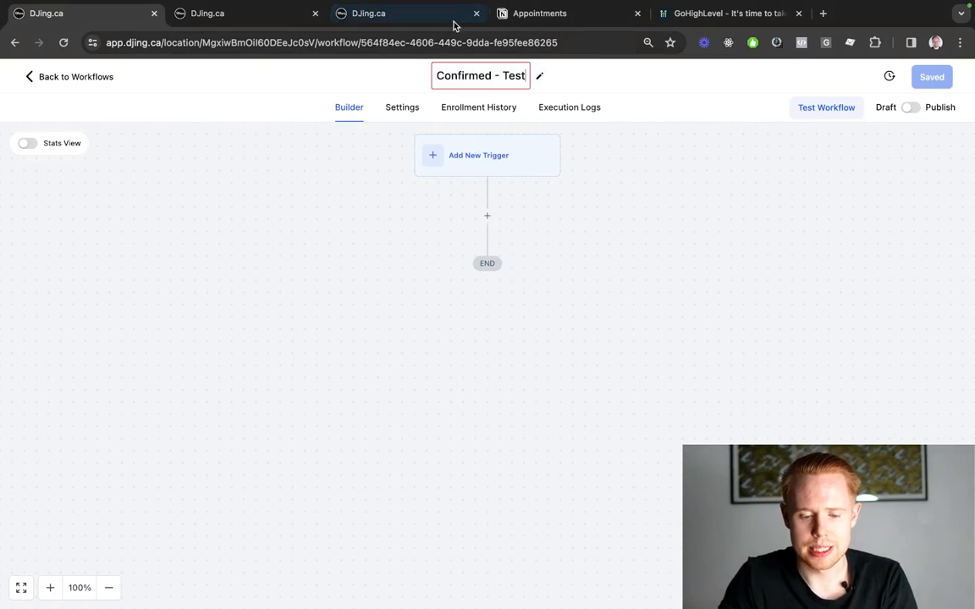
{"action": "key", "text": "Return"}
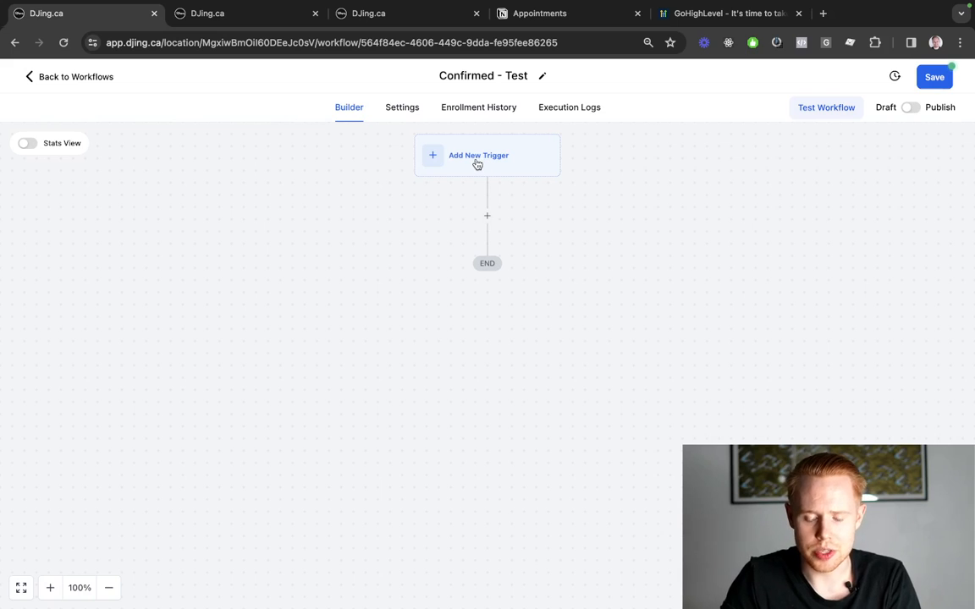
Add a new workflow trigger of the type Appointment Status
{"action": "left_click", "coordinate": [478, 165]}
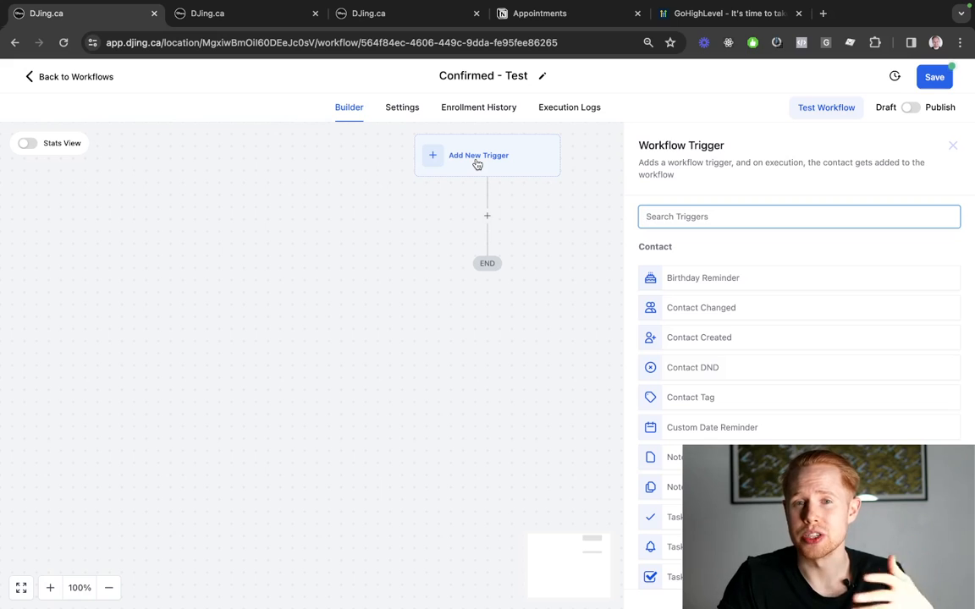
{"action": "type", "text": "ap"}
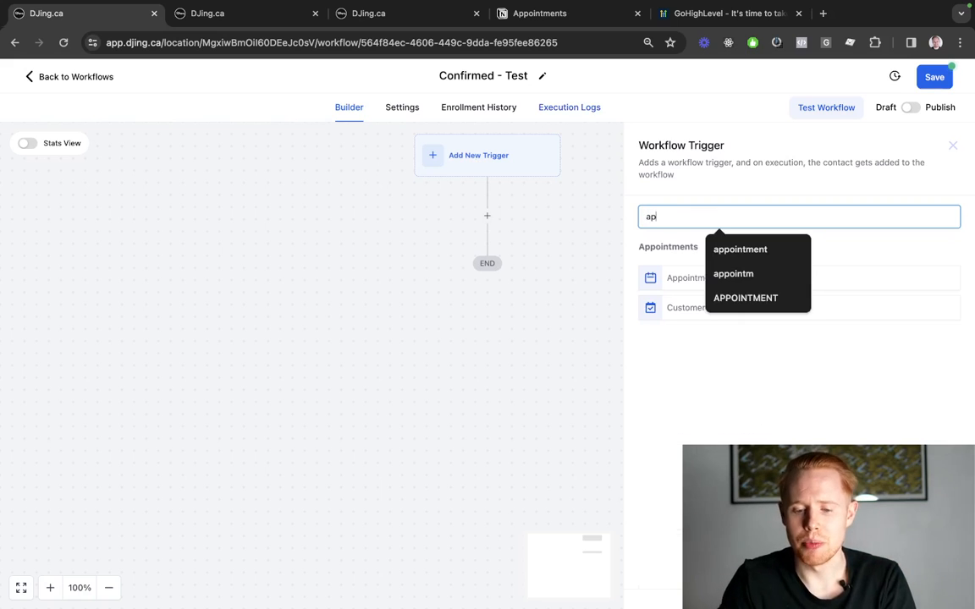
{"action": "type", "text": "pointment"}
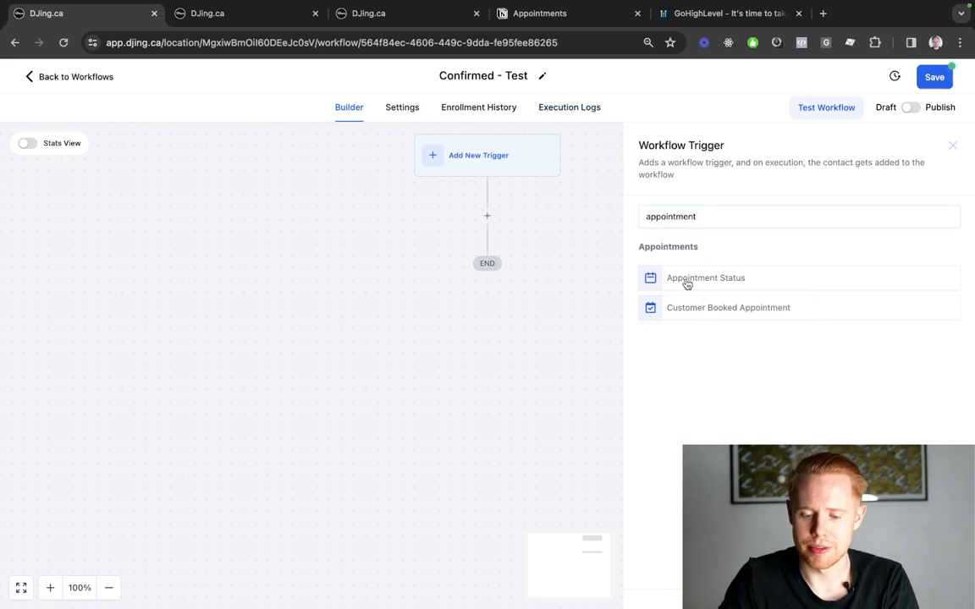
{"action": "left_click", "coordinate": [688, 280]}
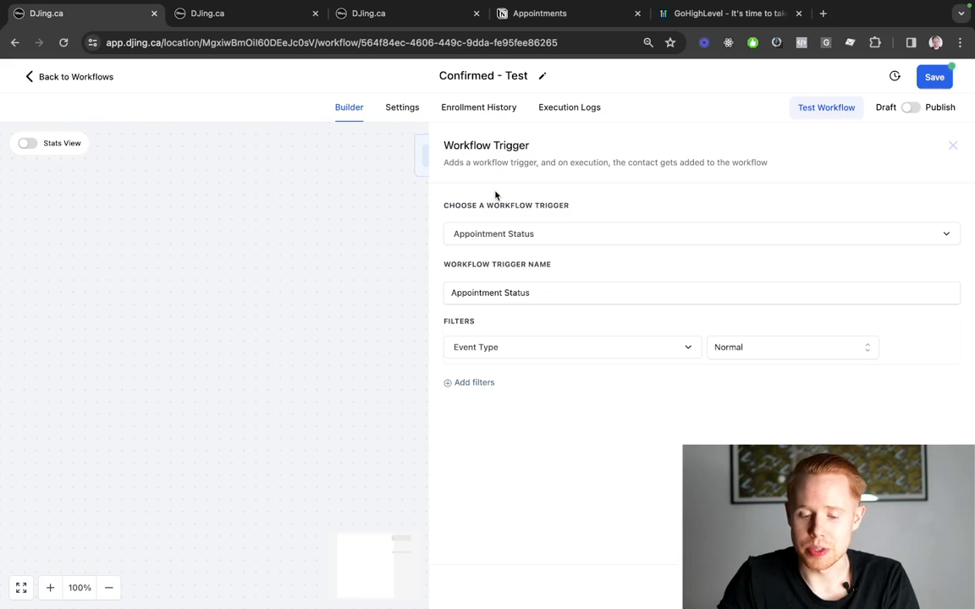
Add a filter to the trigger requiring that the appointment status is confirmed
{"action": "left_click", "coordinate": [472, 382]}
{"action": "left_click", "coordinate": [480, 385]}
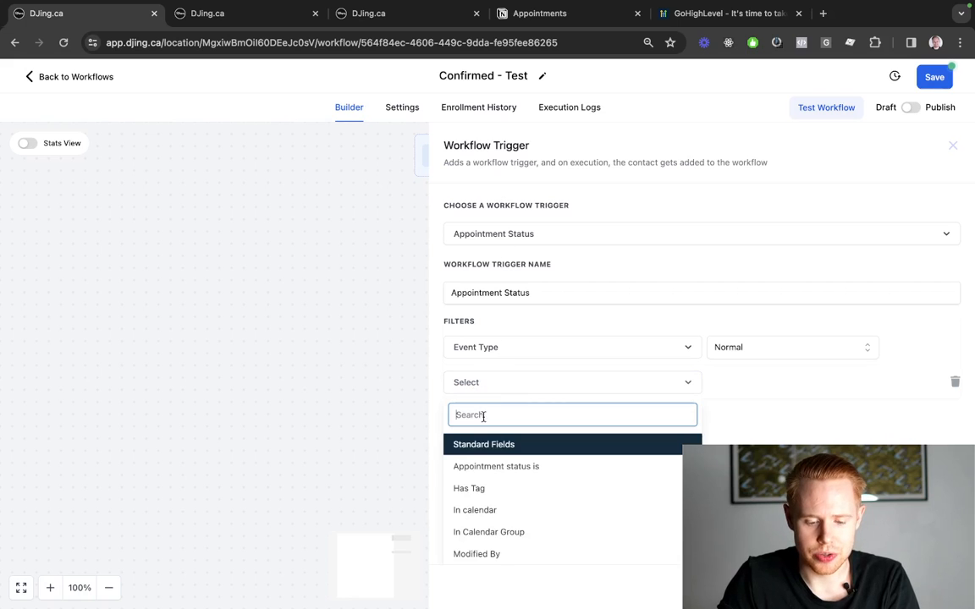
{"action": "left_click", "coordinate": [457, 467]}
{"action": "left_click", "coordinate": [754, 386]}
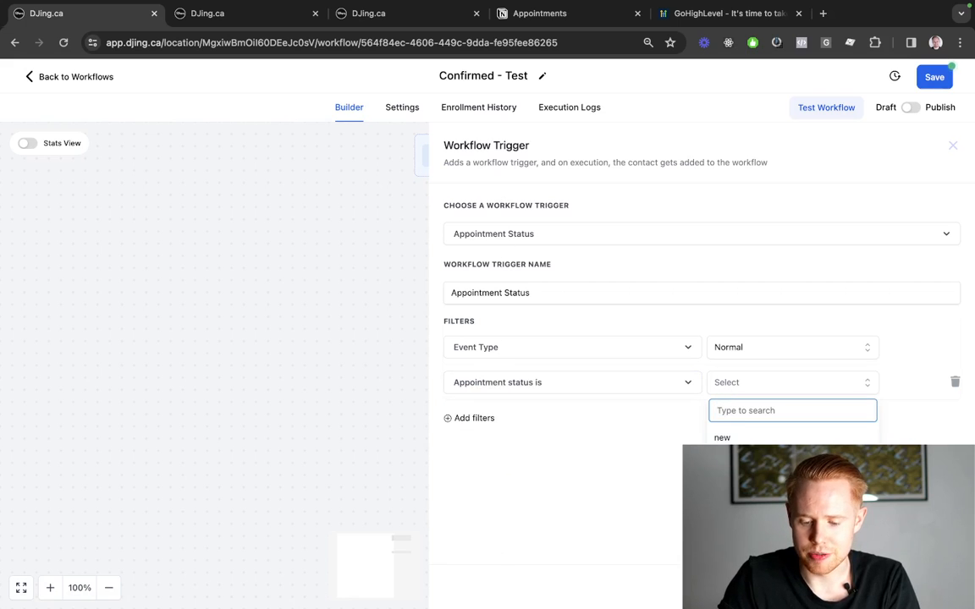
{"action": "left_click", "coordinate": [734, 462]}
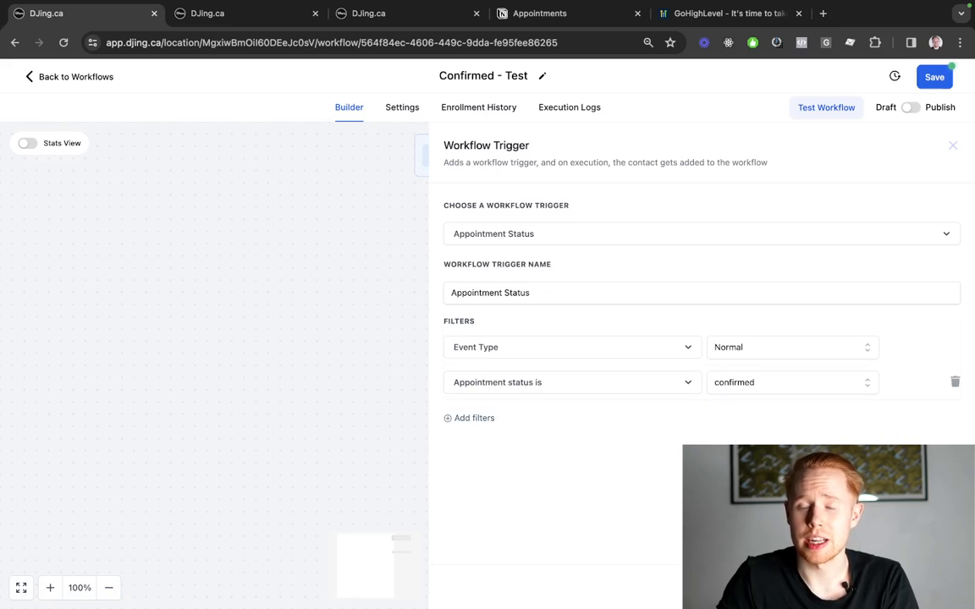
Add an "In calendar" filter for the Test Demo Purpose calendar and save the trigger
{"action": "left_click", "coordinate": [472, 418]}
{"action": "left_click", "coordinate": [476, 418]}
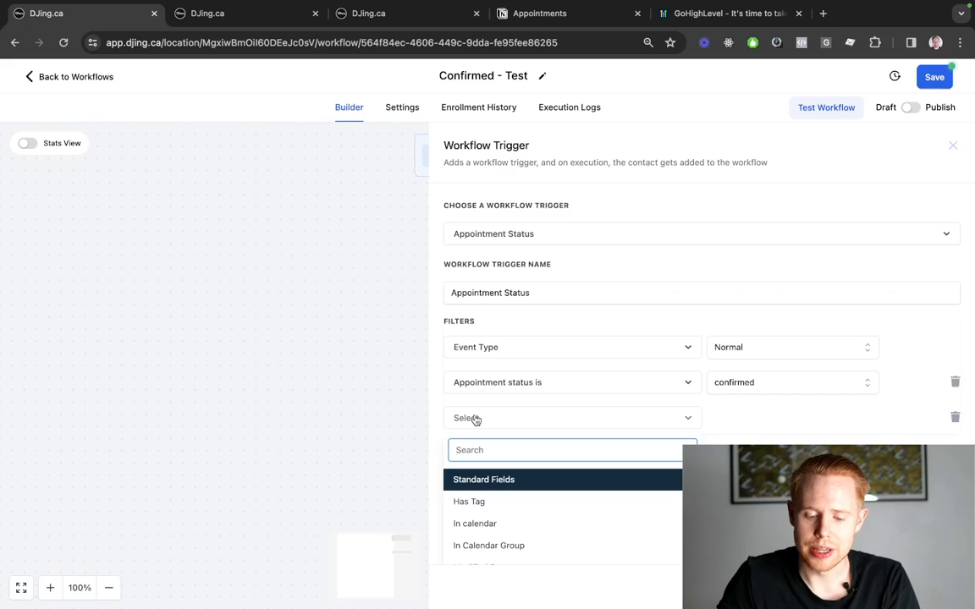
{"action": "scroll", "coordinate": [499, 424], "scroll_direction": "down", "scroll_amount": 2}
{"action": "left_click", "coordinate": [488, 468]}
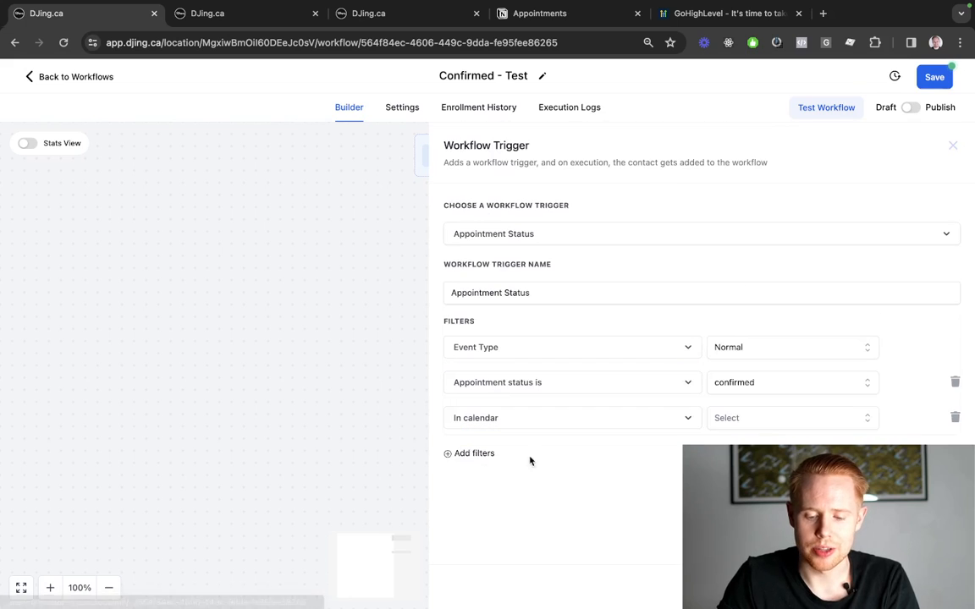
{"action": "left_click", "coordinate": [763, 423]}
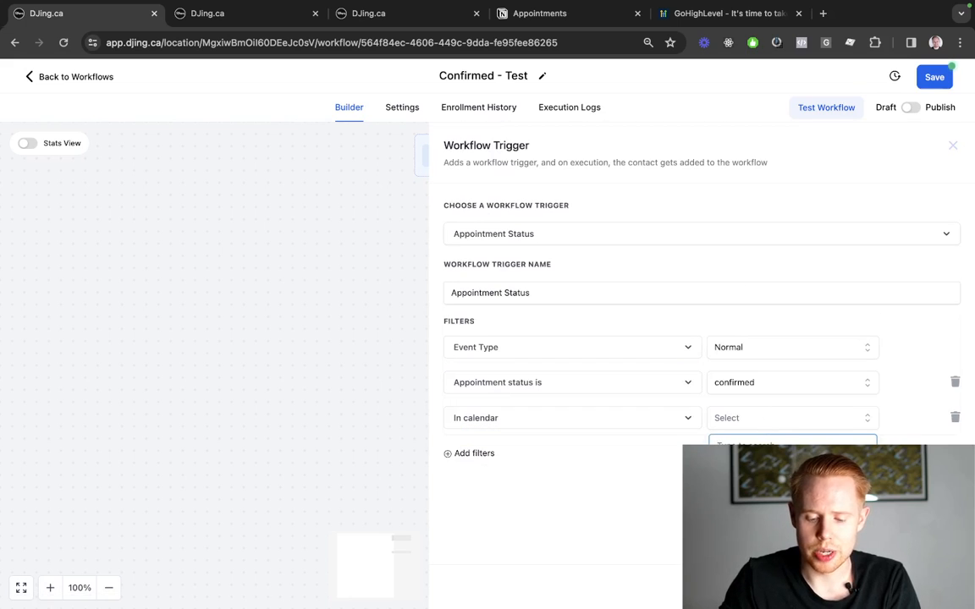
{"action": "key", "text": "Return"}
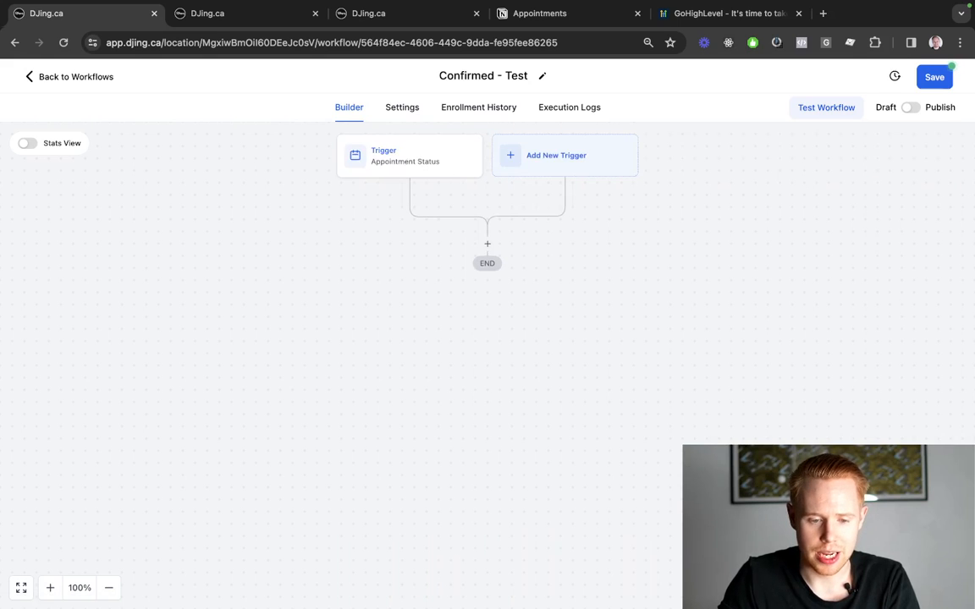
Examine the calendar settings and the scheduling types offered for a new calendar, without creating one
{"action": "left_click", "coordinate": [406, 13]}
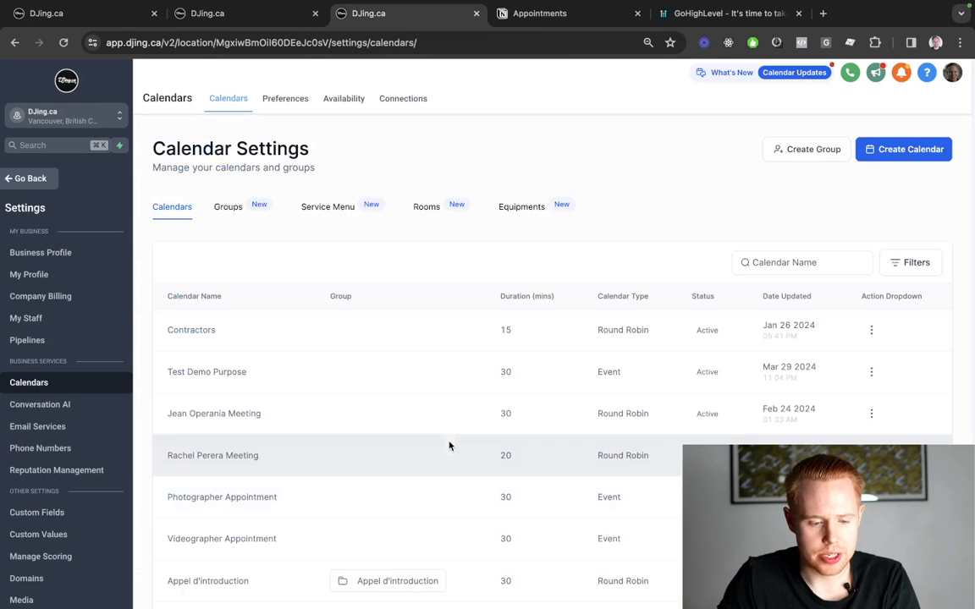
{"action": "left_click", "coordinate": [41, 180]}
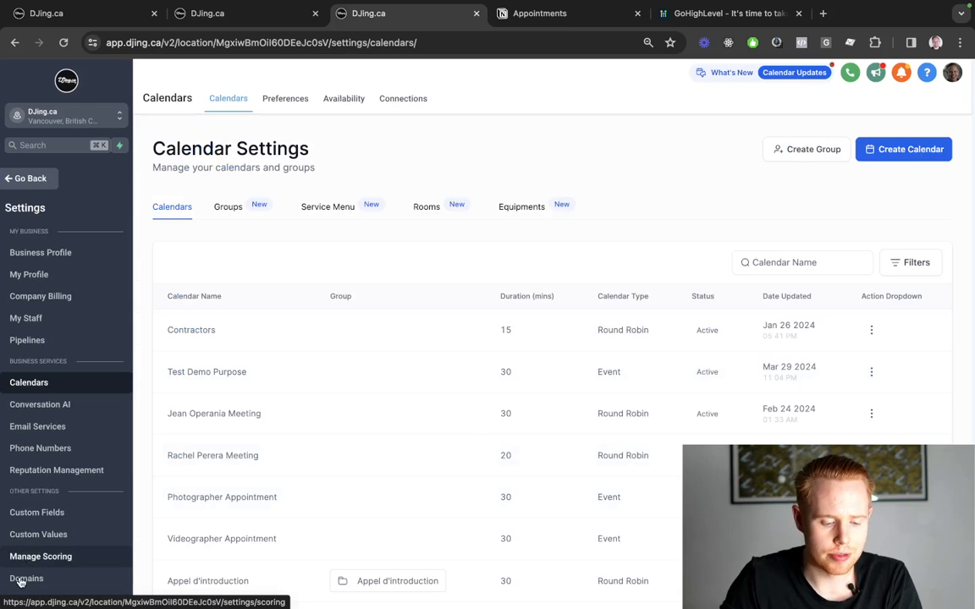
{"action": "left_click", "coordinate": [51, 589]}
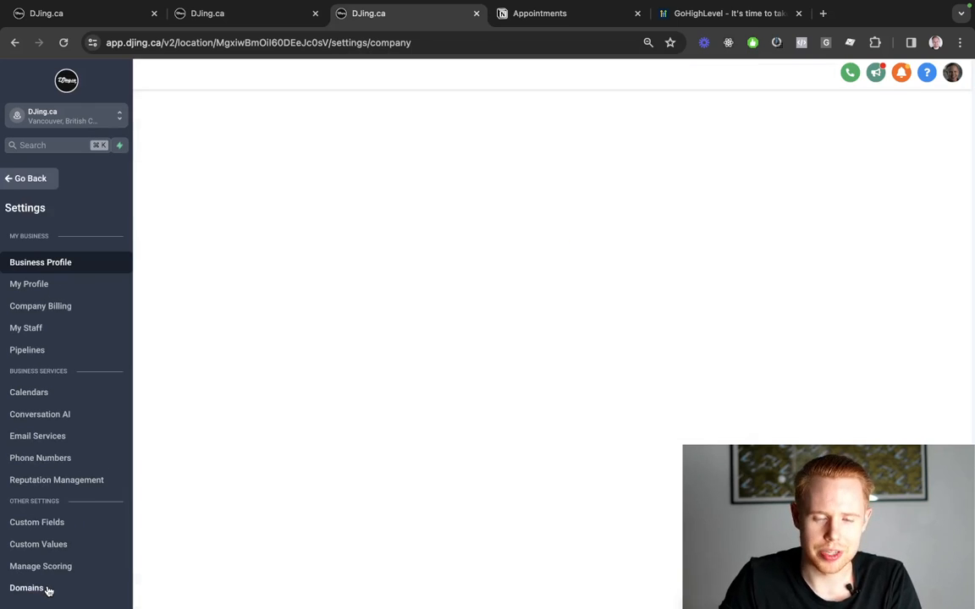
{"action": "left_click", "coordinate": [49, 586]}
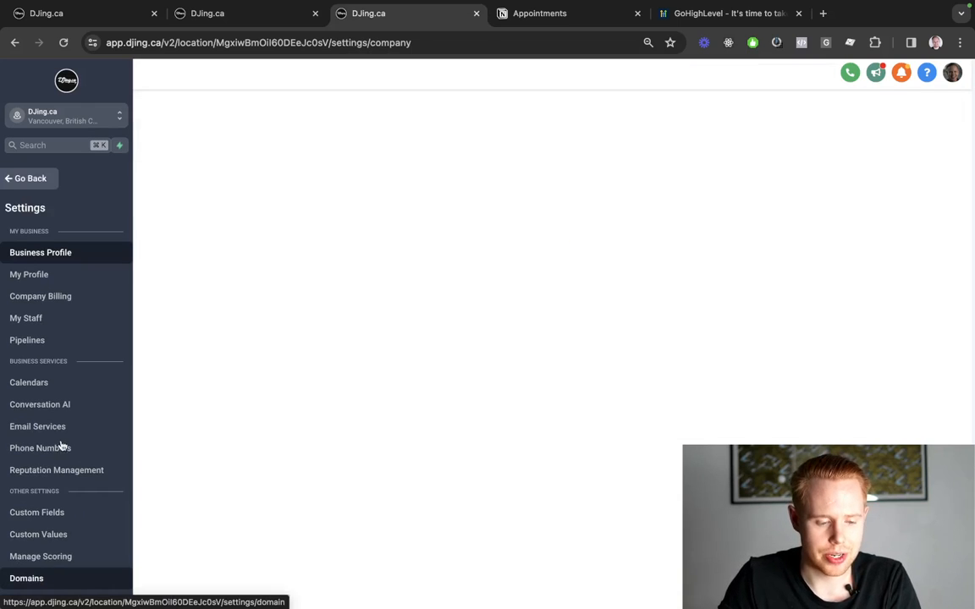
{"action": "left_click", "coordinate": [61, 383]}
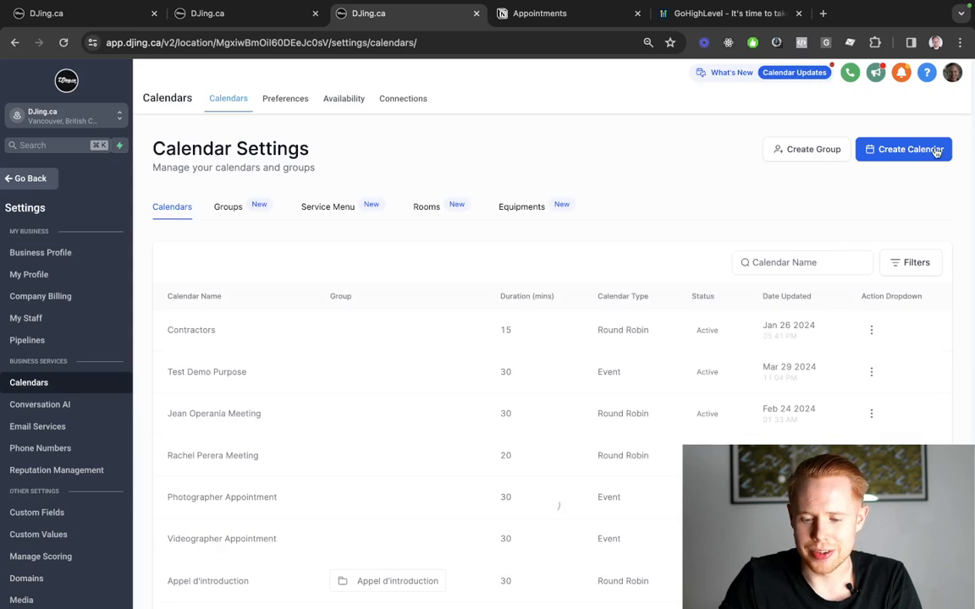
{"action": "left_click", "coordinate": [935, 150]}
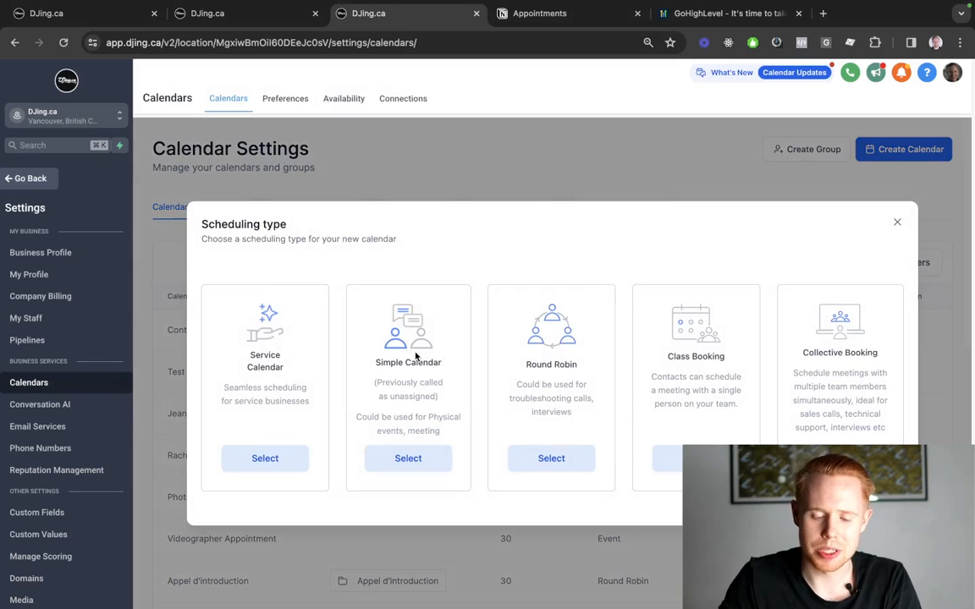
{"action": "left_click", "coordinate": [900, 225]}
Return to the Confirmed - Test workflow and review the filters of its Appointment Status trigger
{"action": "key", "text": "ctrl+shift+Tab"}
{"action": "key", "text": "ctrl+shift+Tab"}
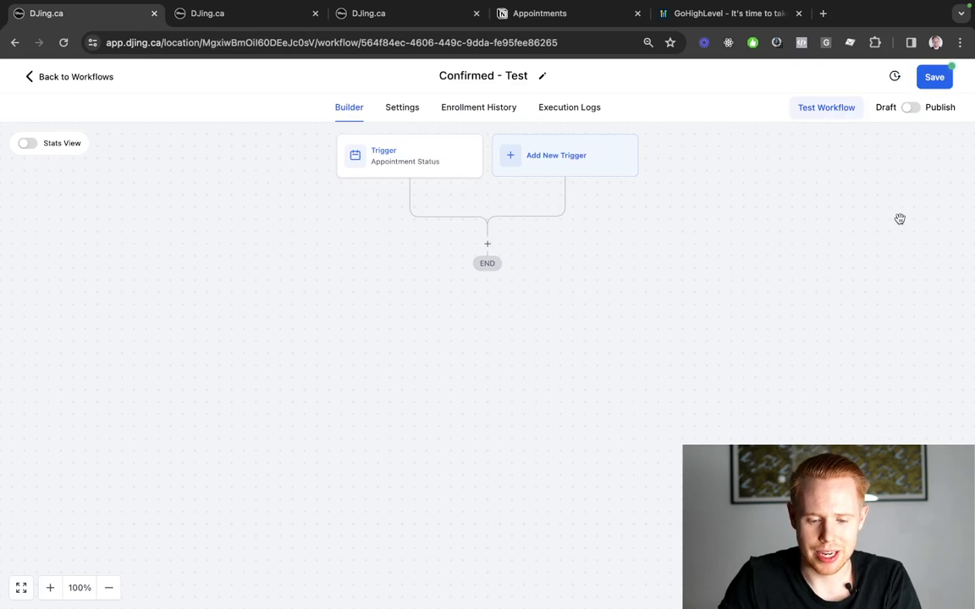
{"action": "left_click", "coordinate": [387, 152]}
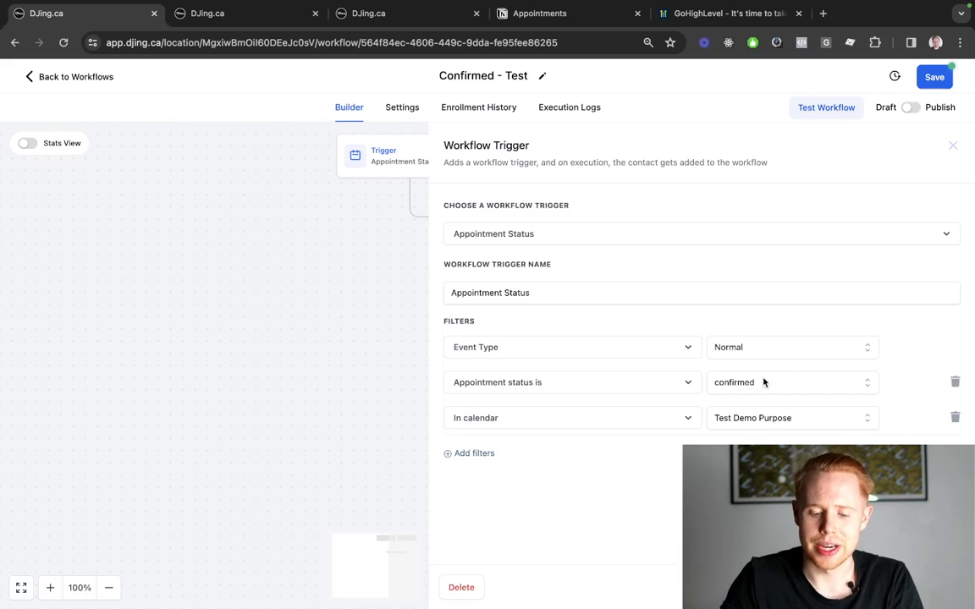
{"action": "left_click", "coordinate": [918, 588]}
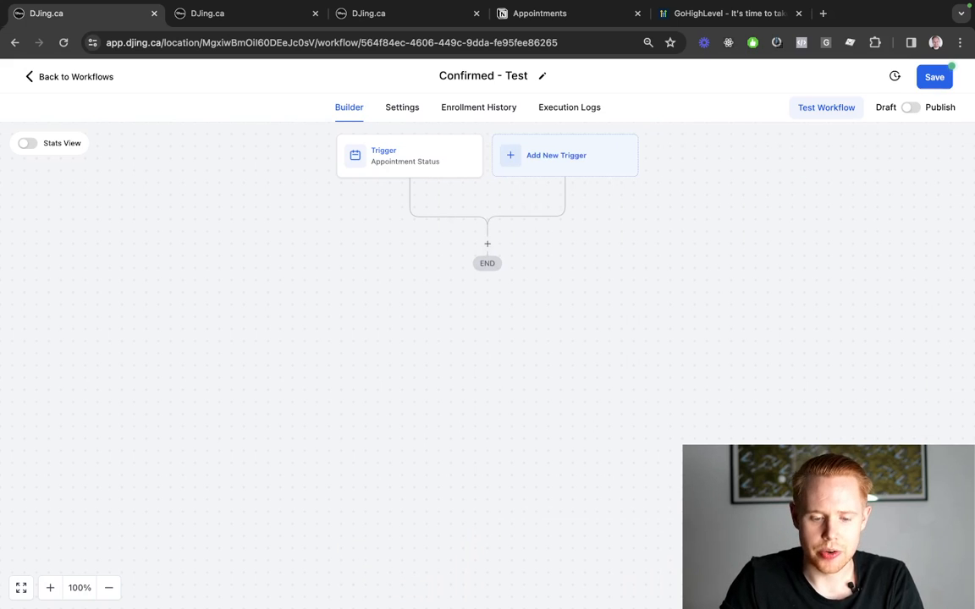
Allow contacts to re-enter the workflow in its settings and review the "Stop on response" option
{"action": "left_click", "coordinate": [412, 110]}
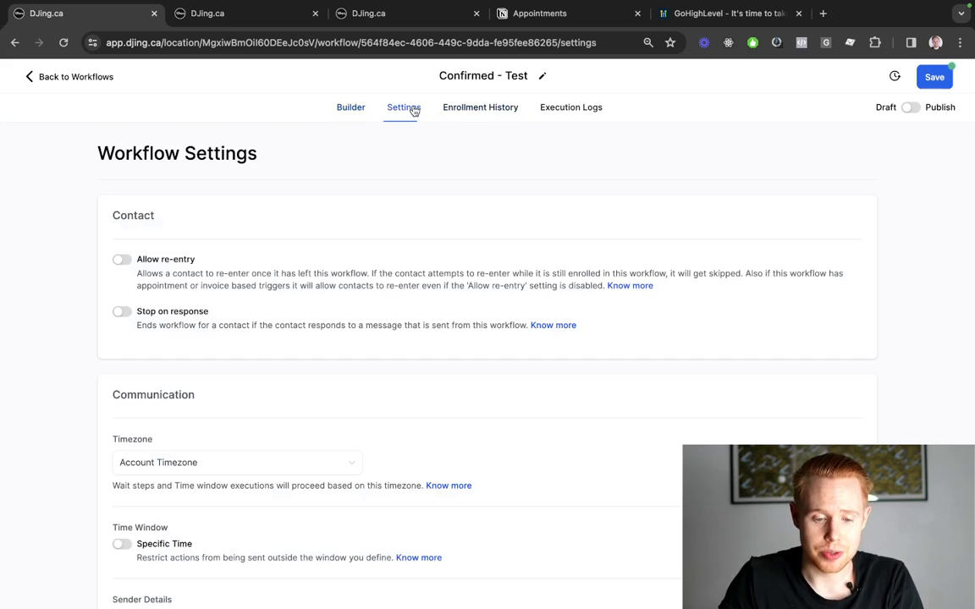
{"action": "left_click", "coordinate": [120, 263]}
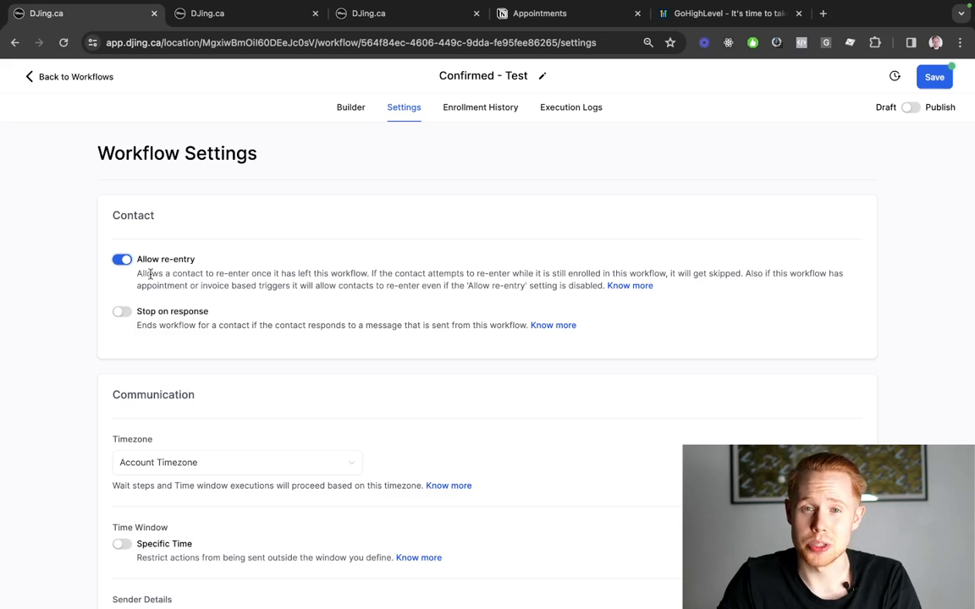
{"action": "scroll", "coordinate": [198, 324], "scroll_direction": "down", "scroll_amount": 1}
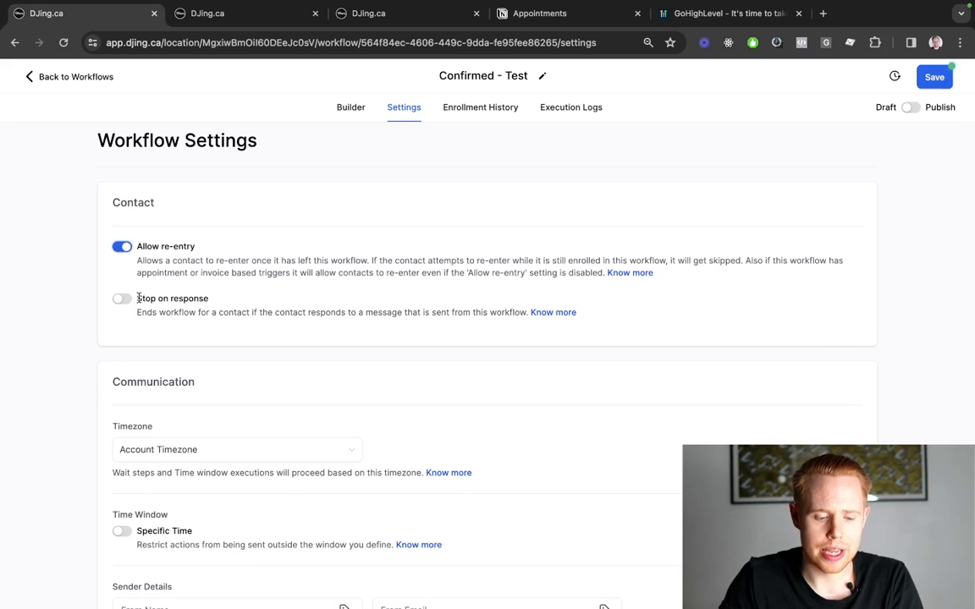
{"action": "left_click_drag", "start_coordinate": [138, 298], "coordinate": [212, 302]}
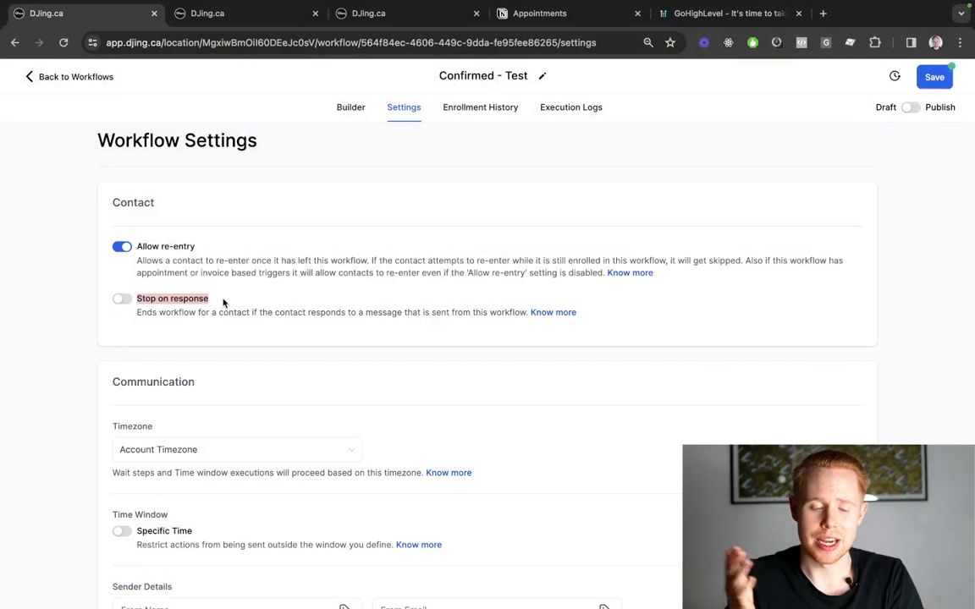
Set the workflow's communication timezone to Contact Timezone
{"action": "scroll", "coordinate": [224, 303], "scroll_direction": "down", "scroll_amount": 1}
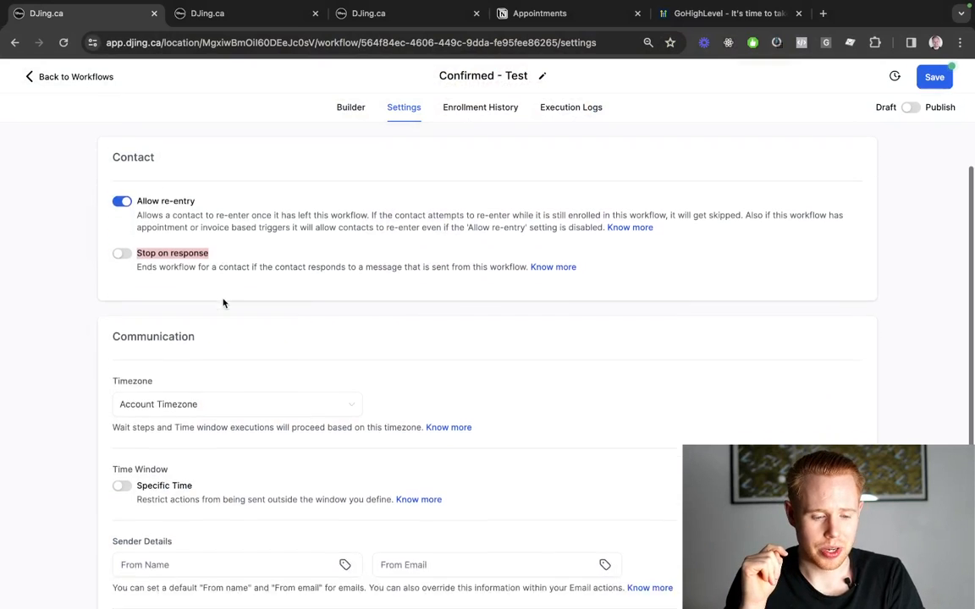
{"action": "scroll", "coordinate": [224, 303], "scroll_direction": "down", "scroll_amount": 3}
{"action": "left_click", "coordinate": [224, 288]}
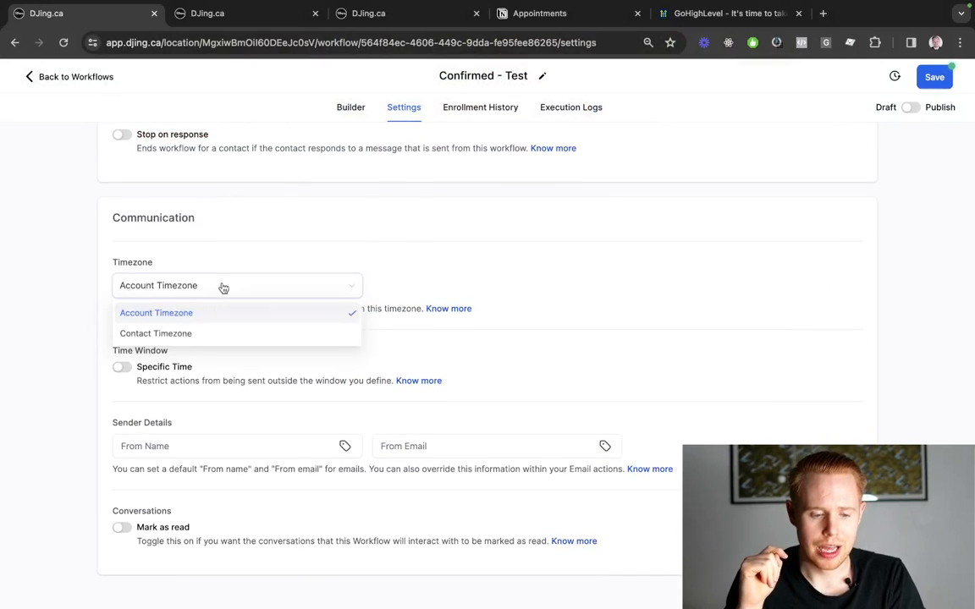
{"action": "left_click", "coordinate": [216, 334]}
Restrict the workflow's actions to a specific time window and include Sunday and Saturday in its days
{"action": "left_click", "coordinate": [136, 366]}
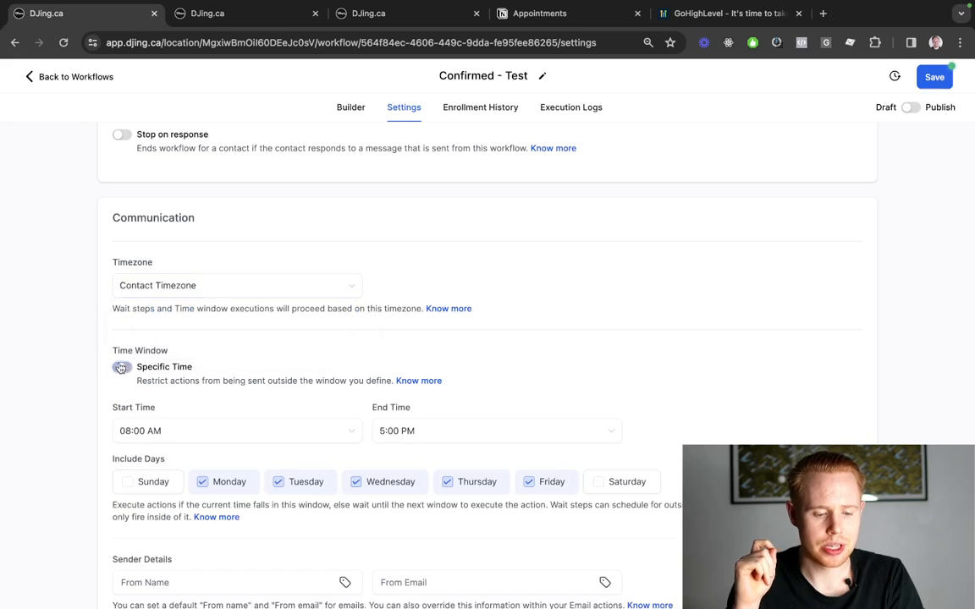
{"action": "scroll", "coordinate": [241, 366], "scroll_direction": "down", "scroll_amount": 3}
{"action": "left_click", "coordinate": [196, 320]}
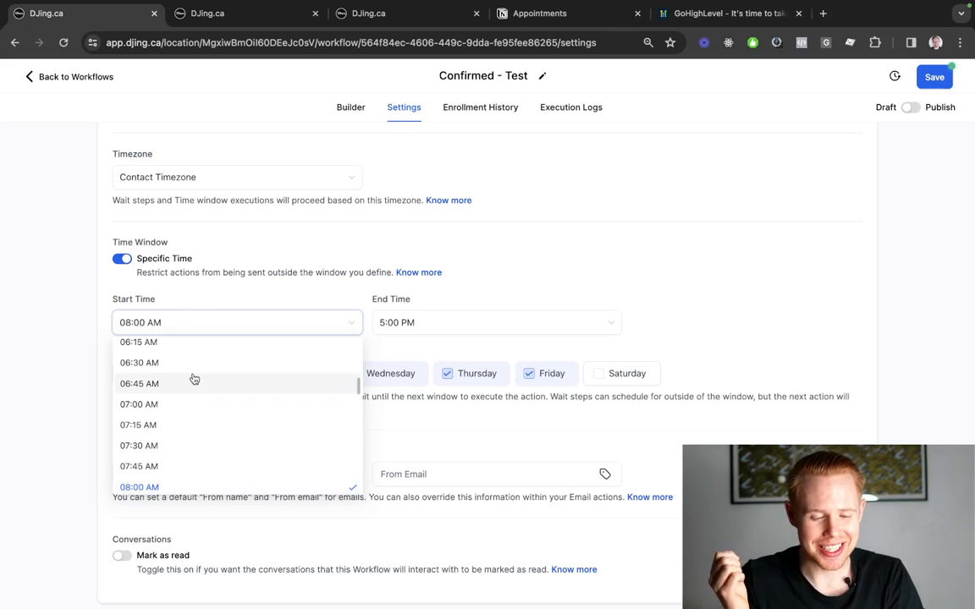
{"action": "scroll", "coordinate": [194, 379], "scroll_direction": "up", "scroll_amount": 3}
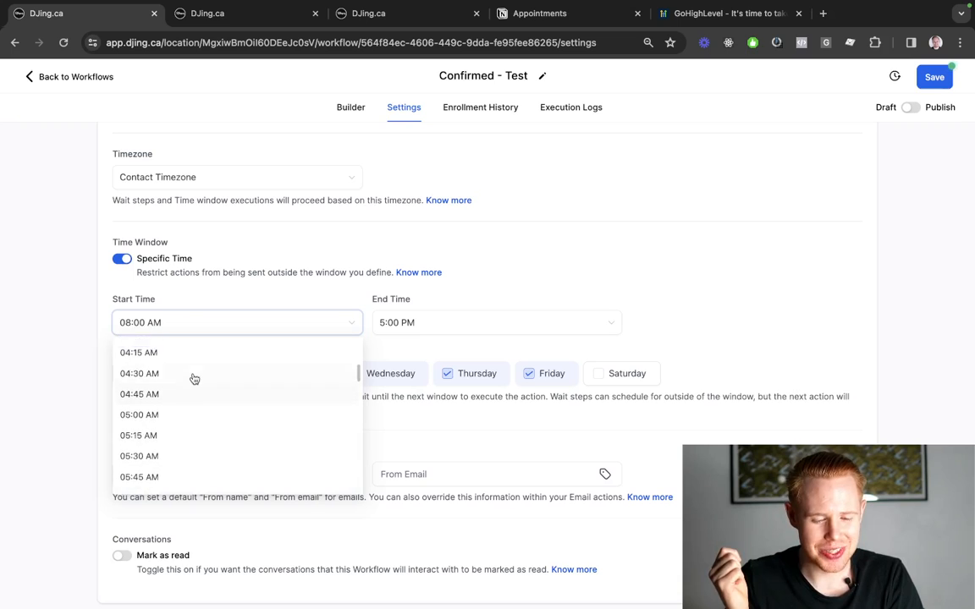
{"action": "left_click", "coordinate": [173, 303]}
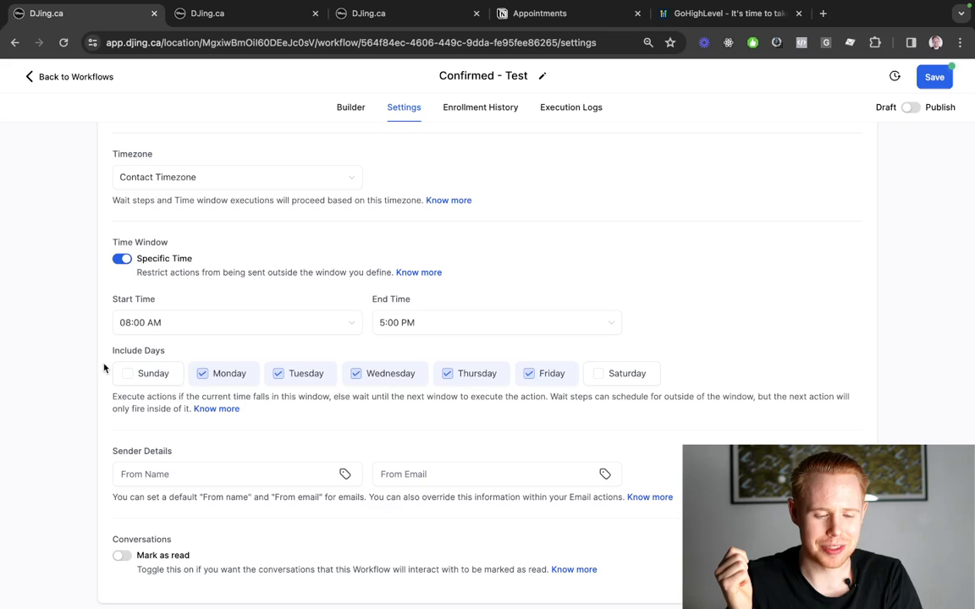
{"action": "left_click", "coordinate": [127, 373]}
{"action": "left_click", "coordinate": [604, 375]}
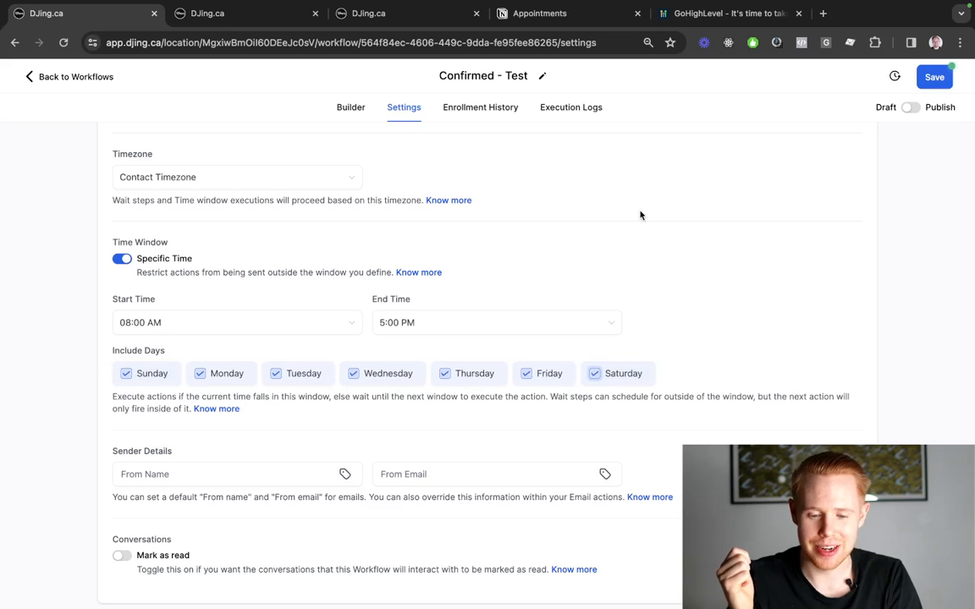
Return to the workflow builder and add a Send Email action after the Appointment Status trigger
{"action": "scroll", "coordinate": [389, 299], "scroll_direction": "down", "scroll_amount": 1}
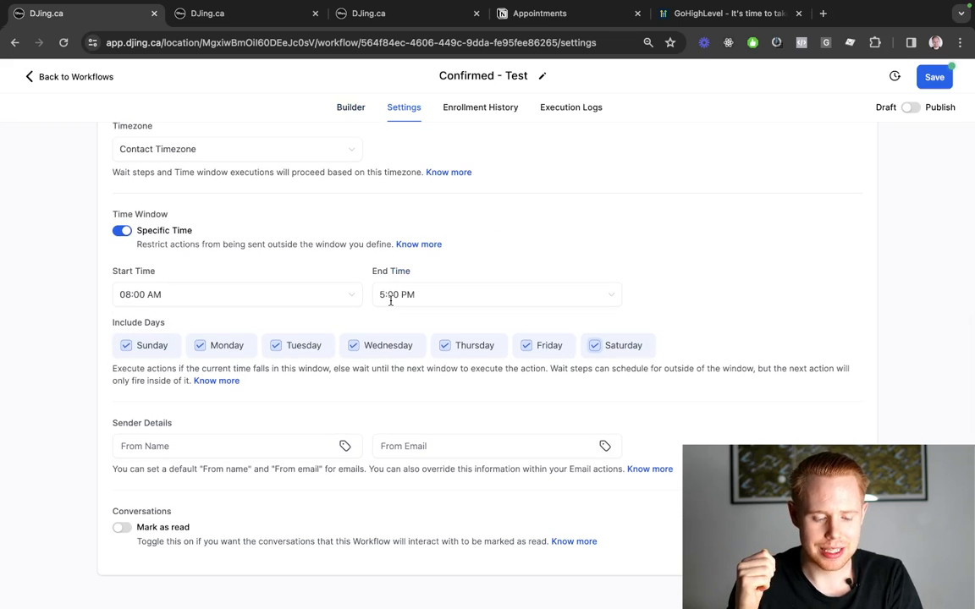
{"action": "scroll", "coordinate": [390, 300], "scroll_direction": "up", "scroll_amount": 5}
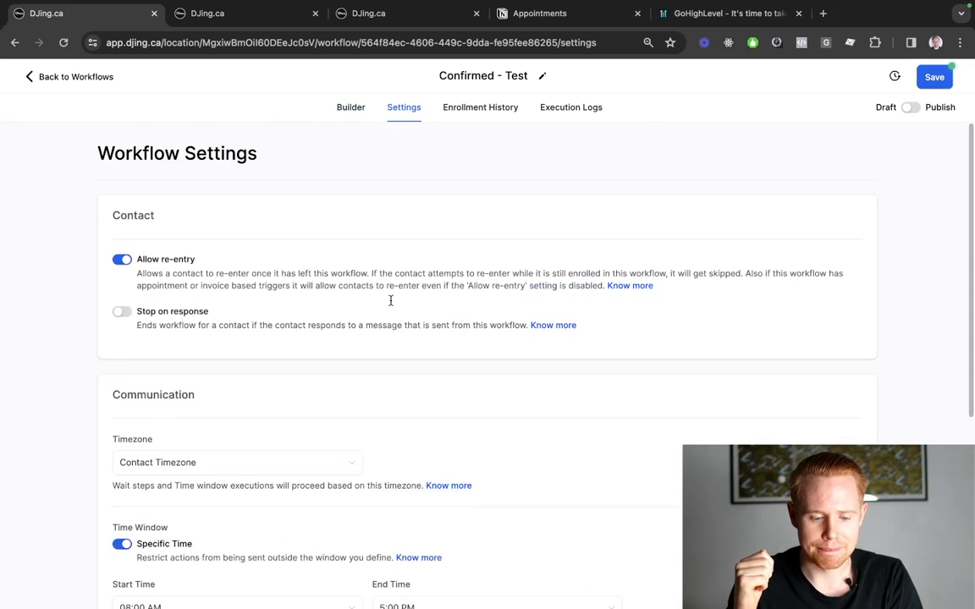
{"action": "left_click", "coordinate": [347, 106]}
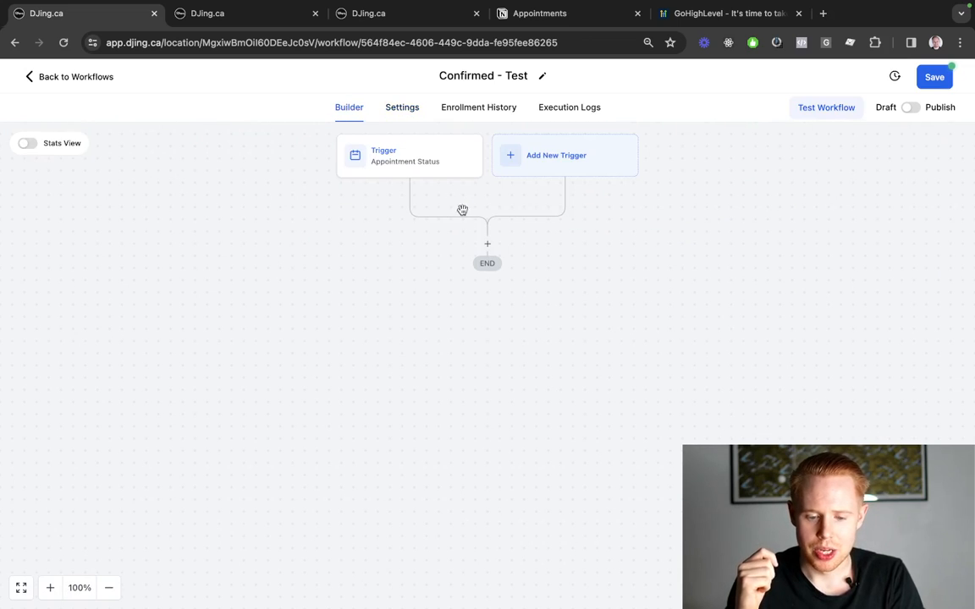
{"action": "left_click", "coordinate": [488, 246]}
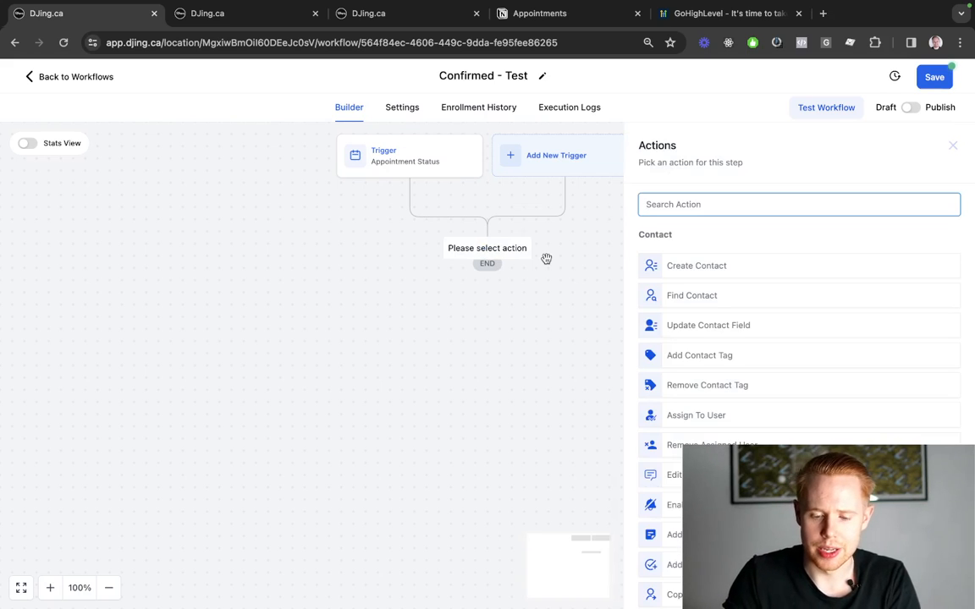
{"action": "type", "text": "email"}
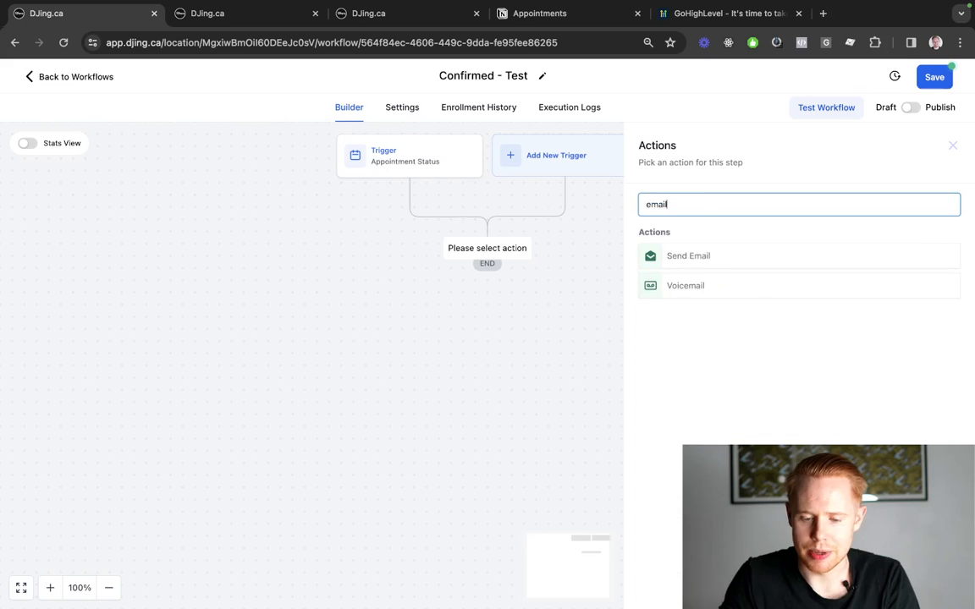
{"action": "left_click", "coordinate": [710, 254]}
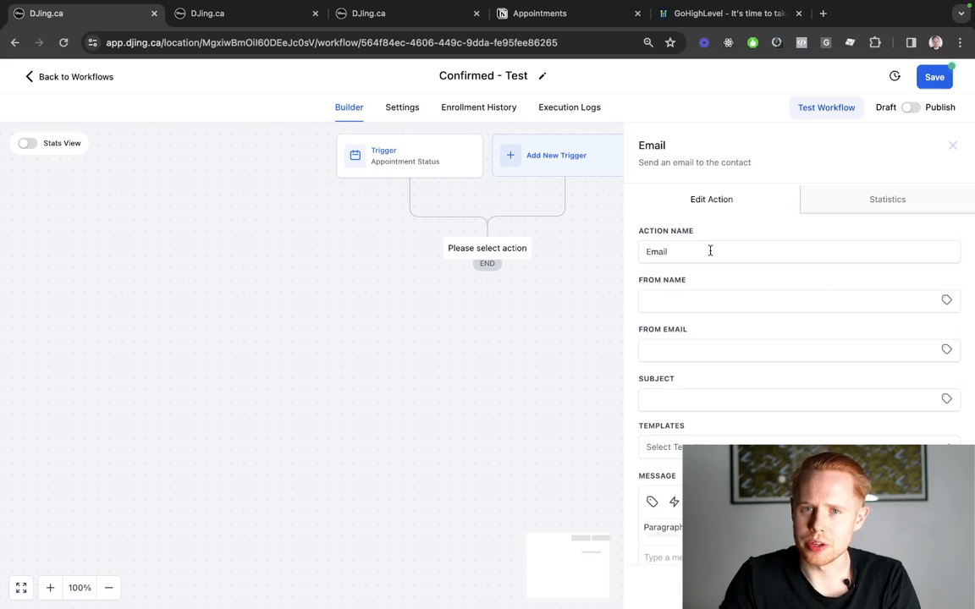
Set the email's sender name to {{user.name}} and its sender address to {{user.email}} using the user custom values
{"action": "scroll", "coordinate": [885, 331], "scroll_direction": "down", "scroll_amount": 1}
{"action": "left_click", "coordinate": [946, 268]}
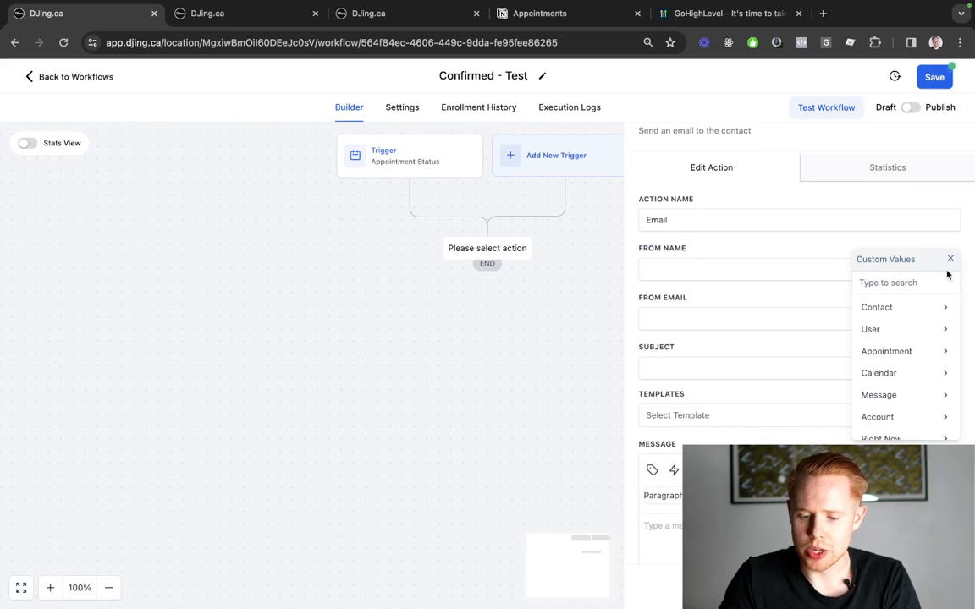
{"action": "left_click", "coordinate": [907, 329]}
{"action": "left_click", "coordinate": [901, 310]}
{"action": "left_click", "coordinate": [946, 318]}
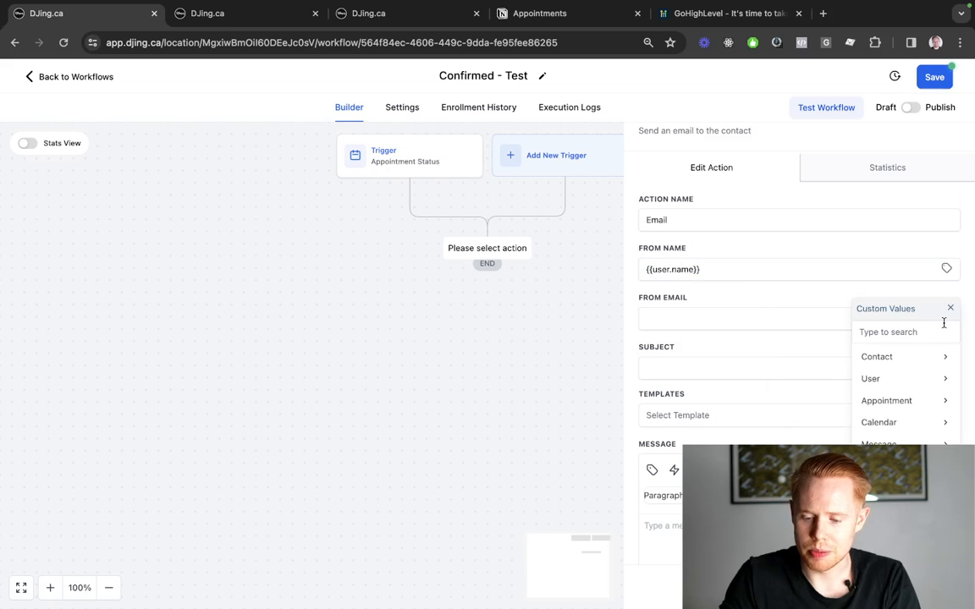
{"action": "left_click", "coordinate": [918, 379]}
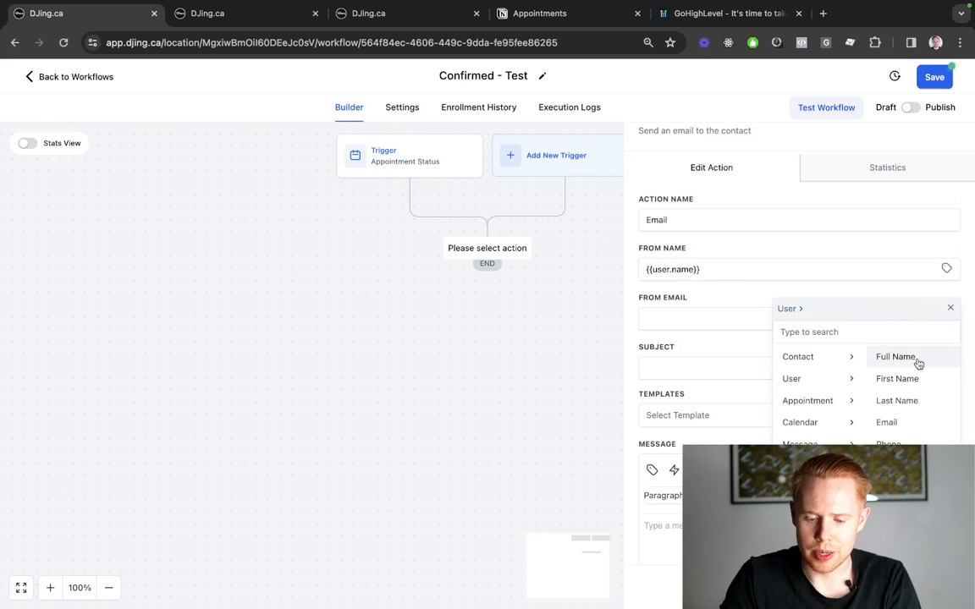
{"action": "left_click", "coordinate": [905, 423]}
{"action": "triple_click", "coordinate": [701, 269]}
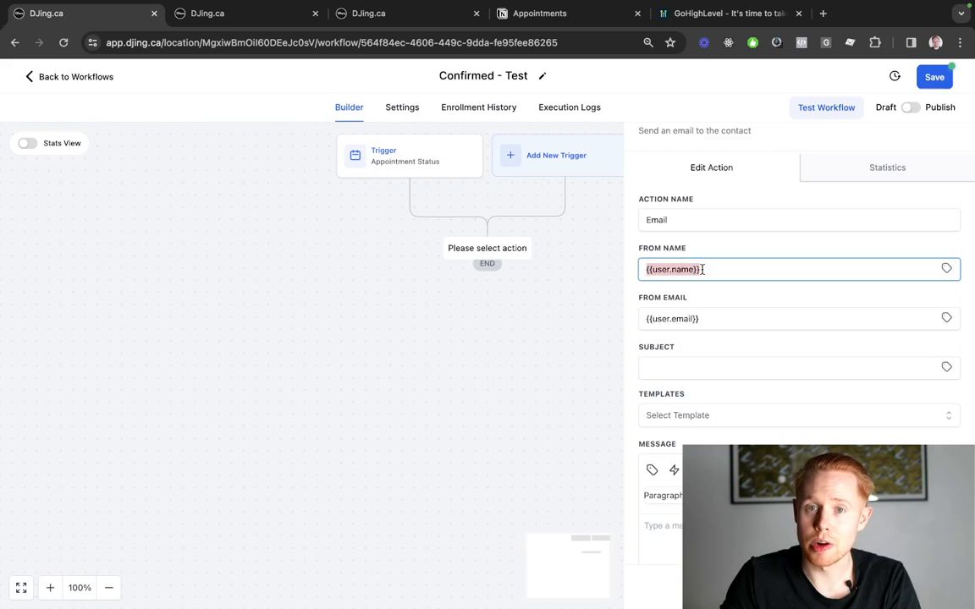
{"action": "left_click", "coordinate": [714, 319]}
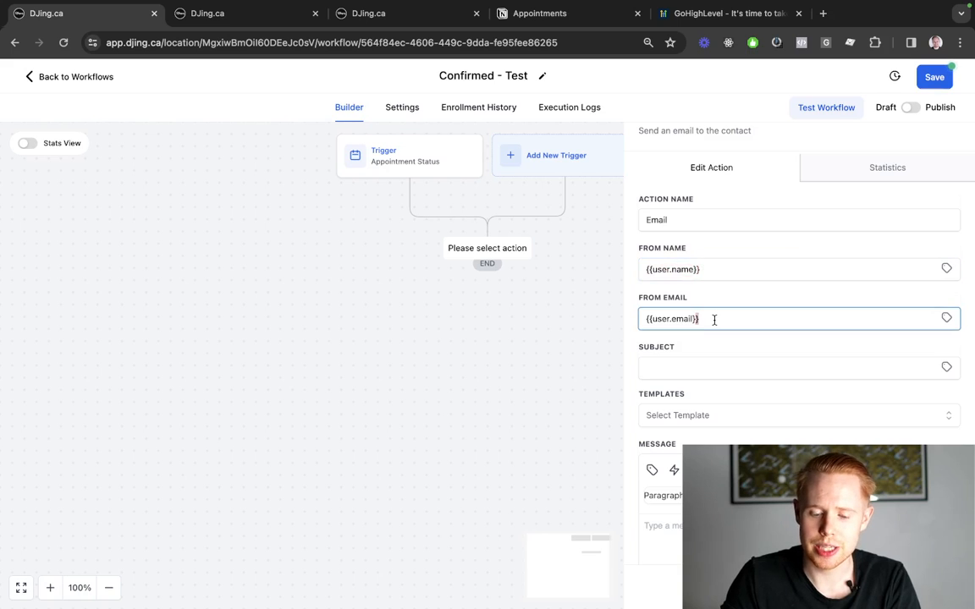
{"action": "triple_click", "coordinate": [714, 319]}
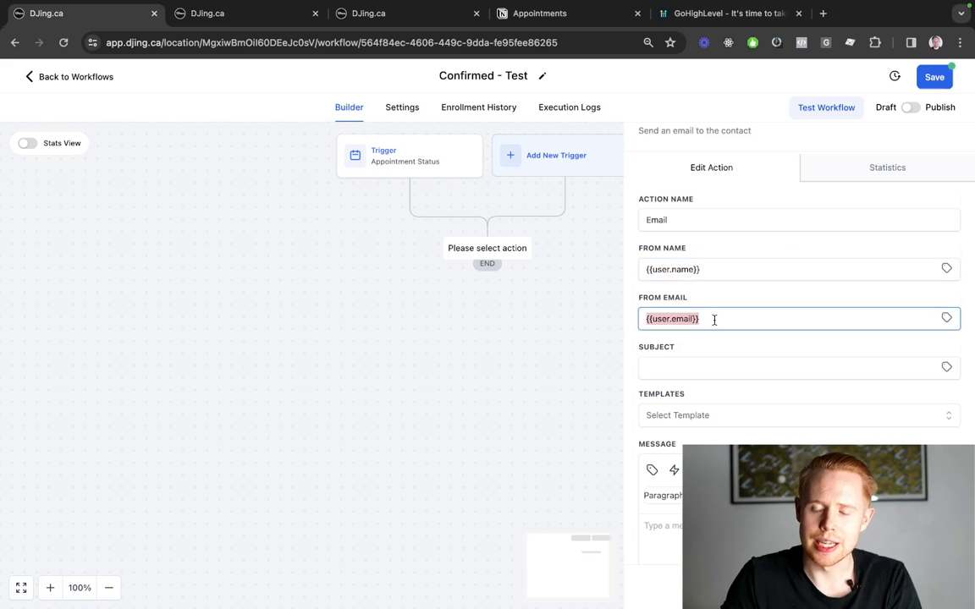
Enter "Appointment Confirmation - ABC Company" as the email subject
{"action": "left_click", "coordinate": [708, 369]}
{"action": "type", "text": "APpoin"}
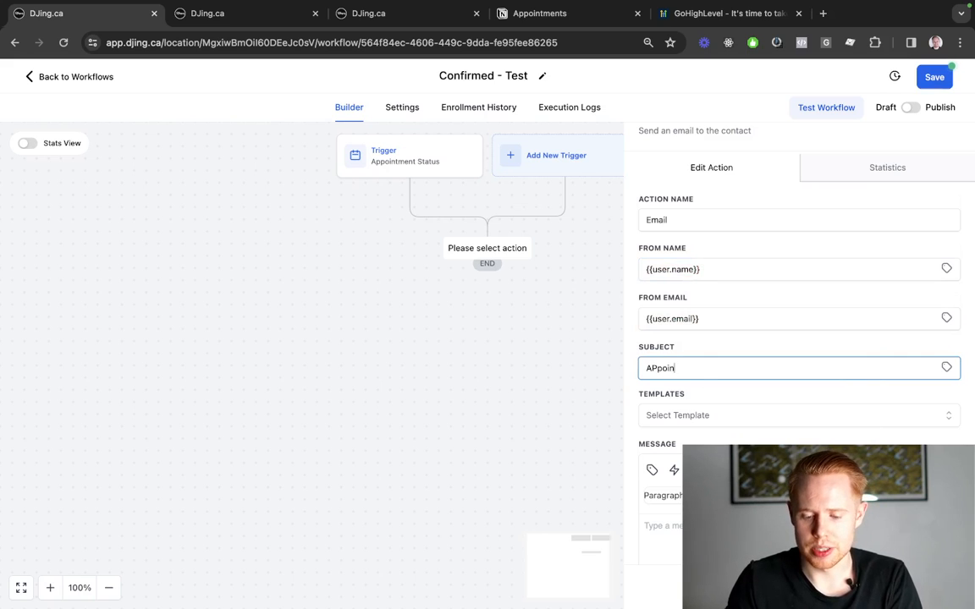
{"action": "key", "text": "BackSpace"}
{"action": "key", "text": "BackSpace"}
{"action": "key", "text": "BackSpace"}
{"action": "key", "text": "BackSpace"}
{"action": "key", "text": "BackSpace"}
{"action": "type", "text": "ppointment Confir"}
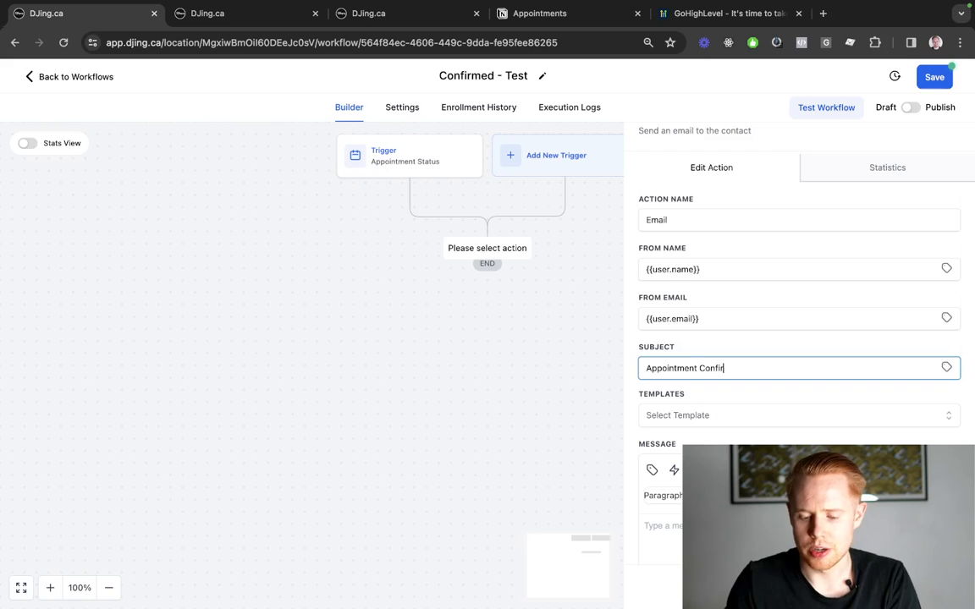
{"action": "type", "text": "med"}
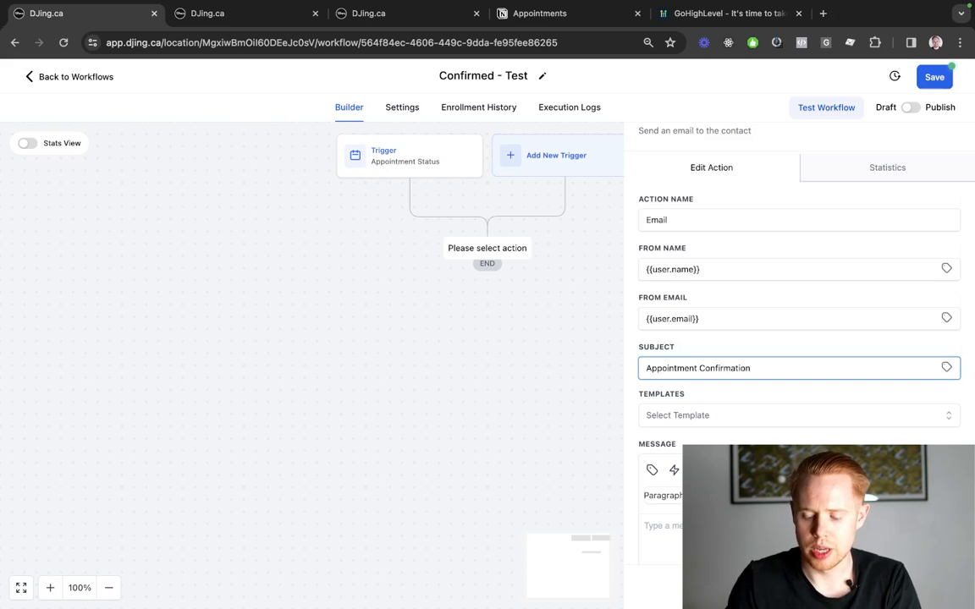
{"action": "type", "text": "- ABC Compa"}
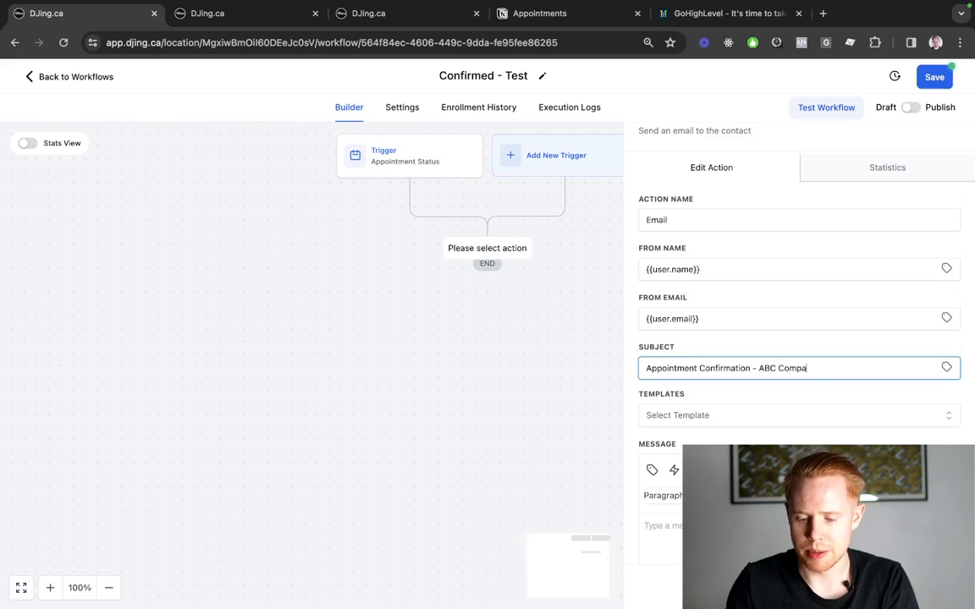
{"action": "type", "text": "ny"}
{"action": "key", "text": "alt+shift+Left"}
{"action": "key", "text": "alt+shift+Left"}
{"action": "key", "text": "BackSpace"}
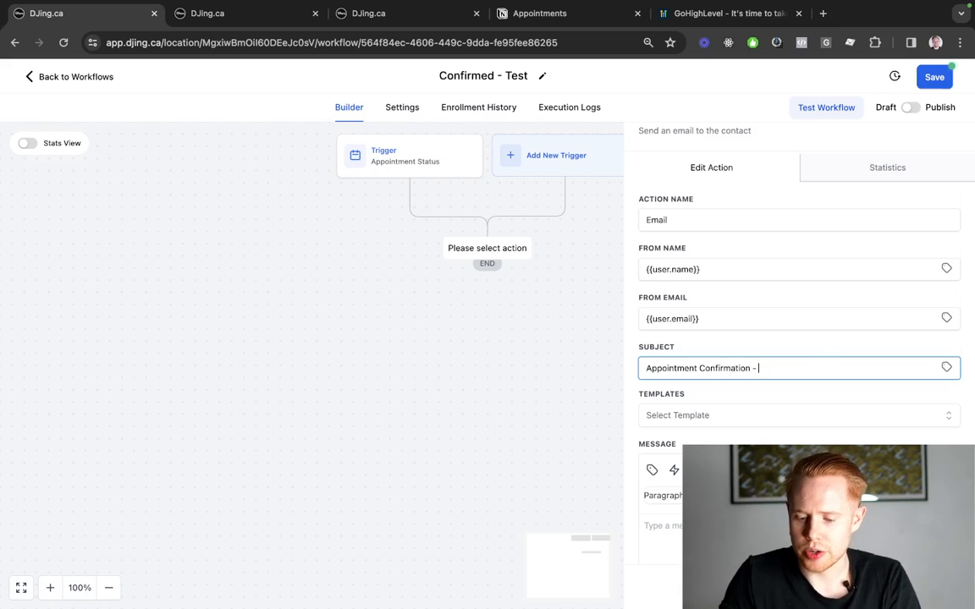
{"action": "key", "text": "super+z"}
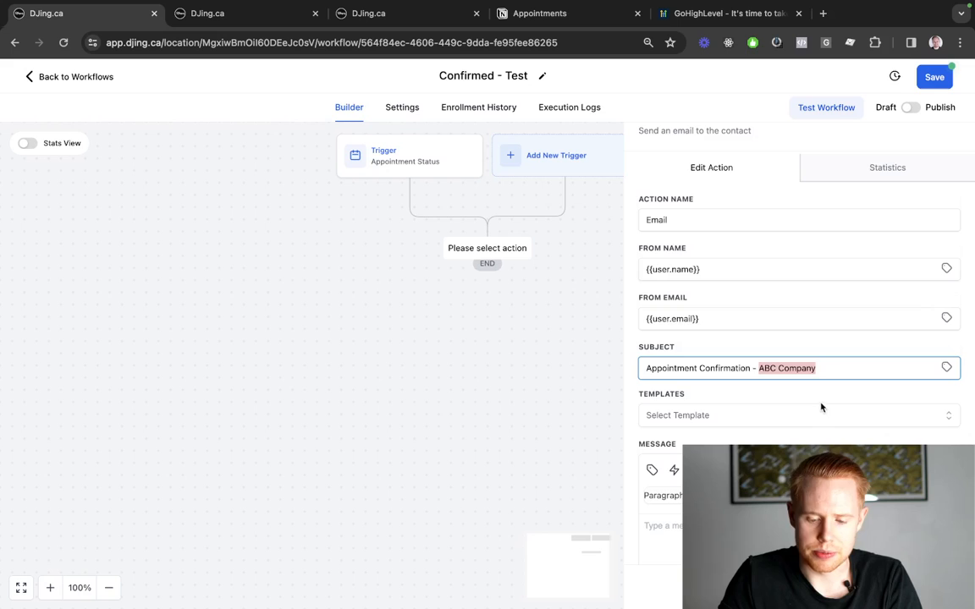
Begin the email message with the greeting "Hey {{contact.first_name}}," using the contact's first name custom value
{"action": "scroll", "coordinate": [816, 404], "scroll_direction": "down", "scroll_amount": 3}
{"action": "left_click", "coordinate": [711, 444]}
{"action": "type", "text": "Hey"}
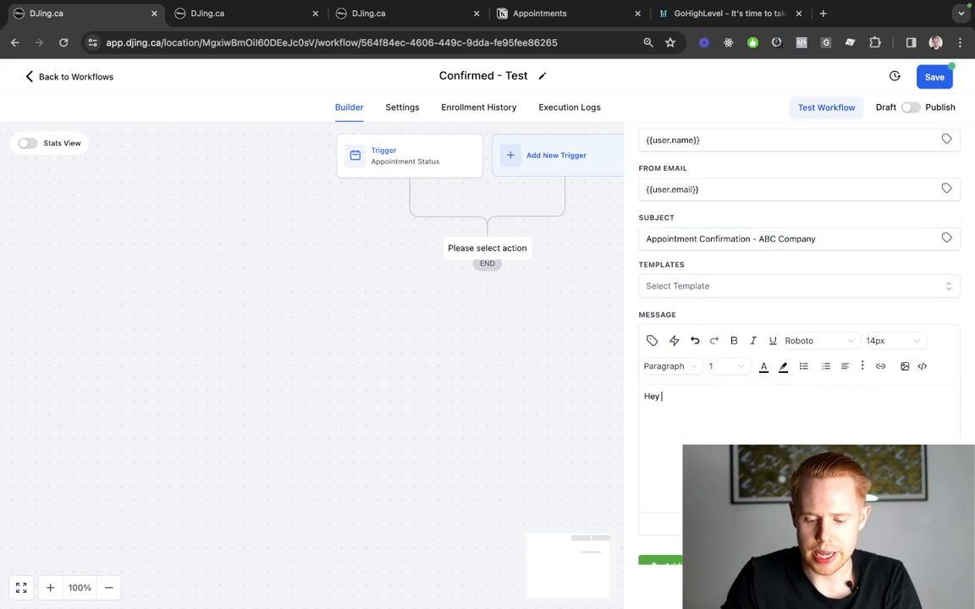
{"action": "left_click", "coordinate": [653, 342]}
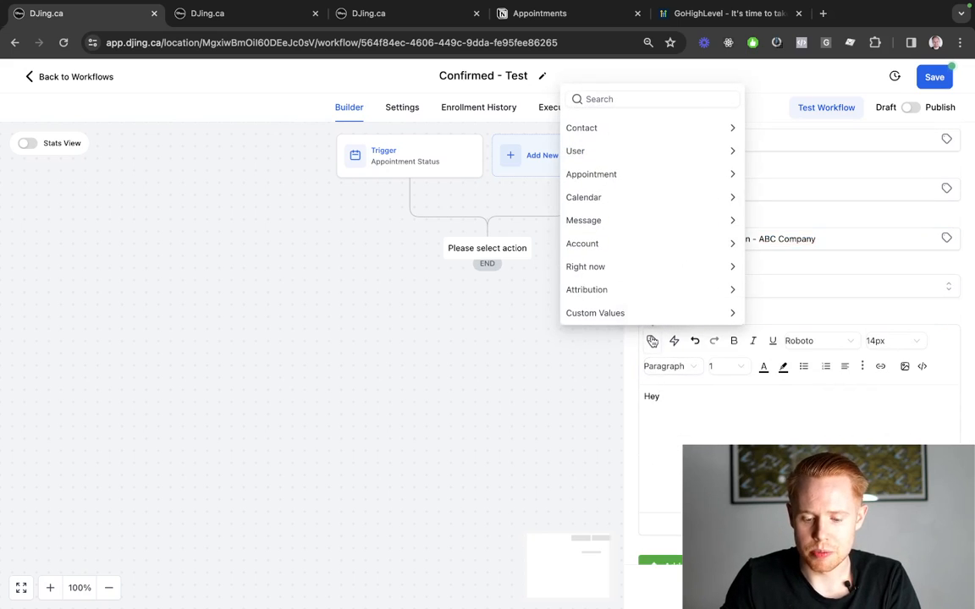
{"action": "left_click", "coordinate": [625, 128]}
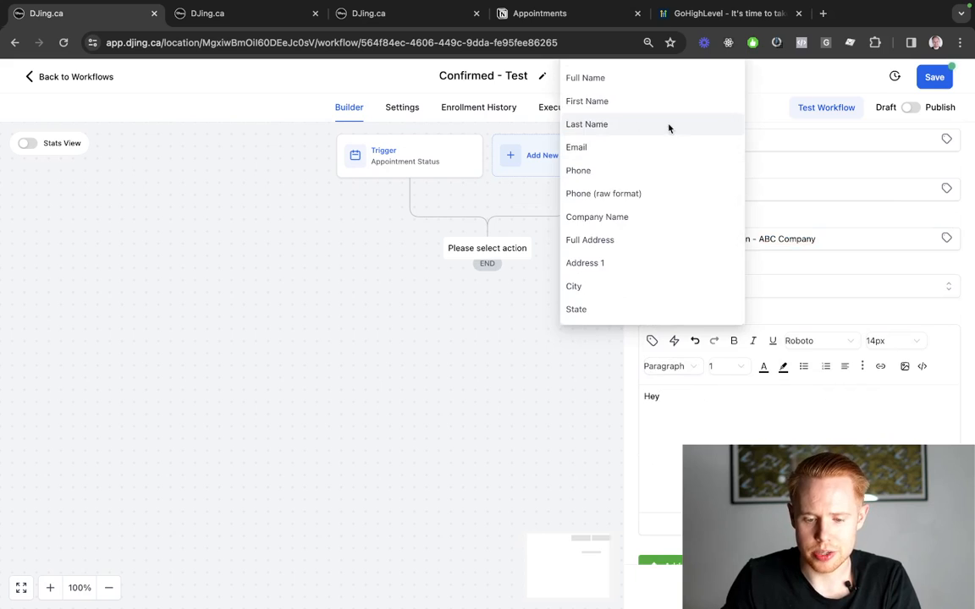
{"action": "left_click", "coordinate": [630, 101]}
{"action": "type", "text": ","}
{"action": "key", "text": "Return"}
Start the message's second line with "It's" followed by the user's first name custom value
{"action": "type", "text": "It's"}
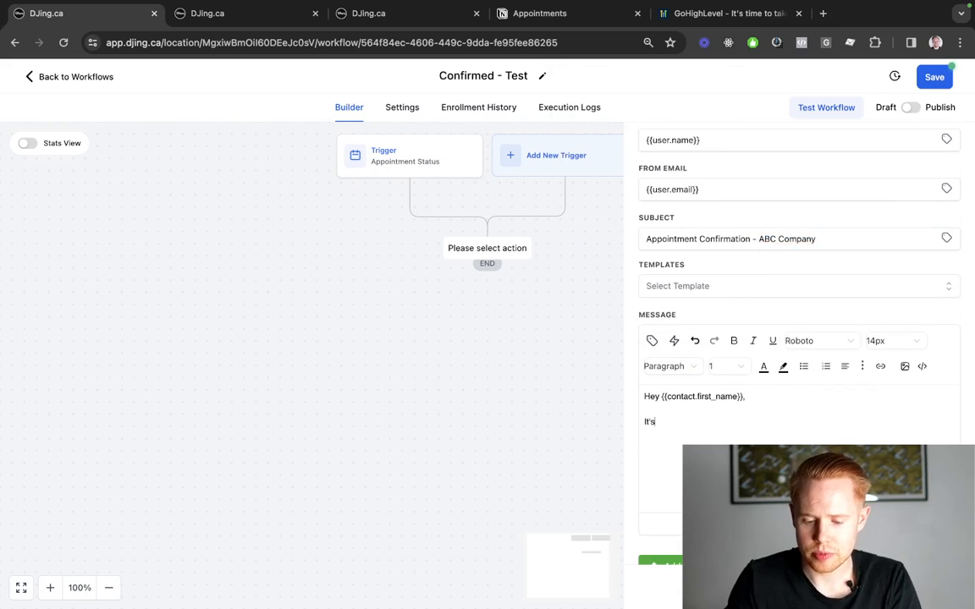
{"action": "left_click", "coordinate": [652, 342]}
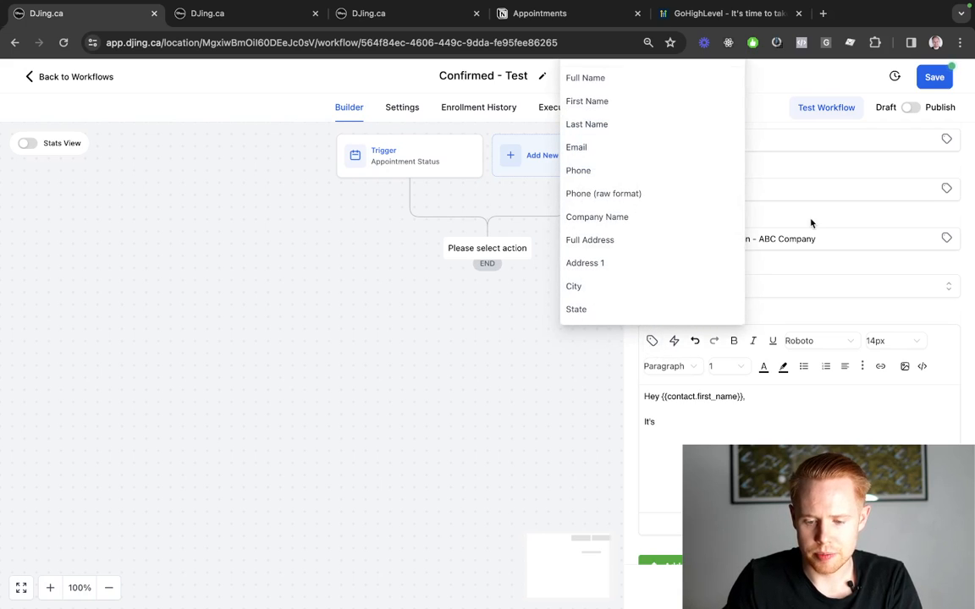
{"action": "scroll", "coordinate": [812, 220], "scroll_direction": "up", "scroll_amount": 5}
{"action": "left_click", "coordinate": [572, 215]}
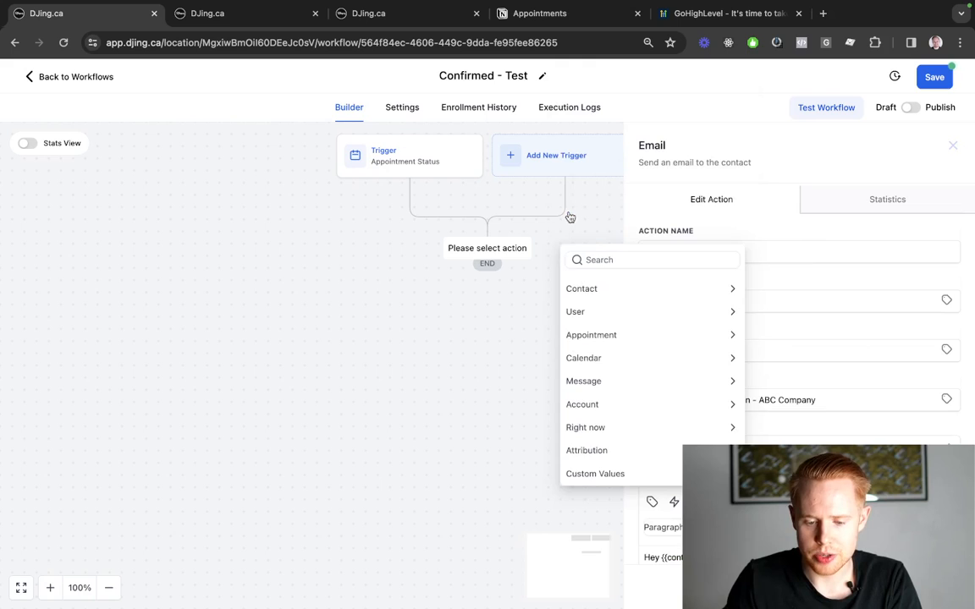
{"action": "left_click", "coordinate": [620, 311]}
{"action": "scroll", "coordinate": [628, 291], "scroll_direction": "down", "scroll_amount": 1}
{"action": "left_click", "coordinate": [627, 291]}
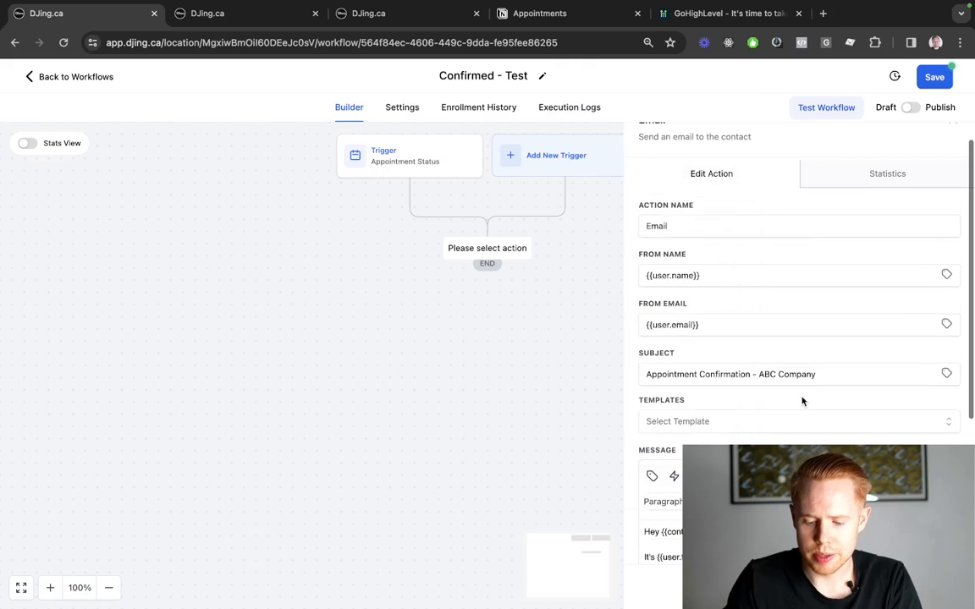
Continue the message with "I just wanted to confirm our appointment on {{appointment.only_start_date}} at {{appointment.only_start_time}}." using the appointment custom values
{"action": "scroll", "coordinate": [801, 401], "scroll_direction": "down", "scroll_amount": 2}
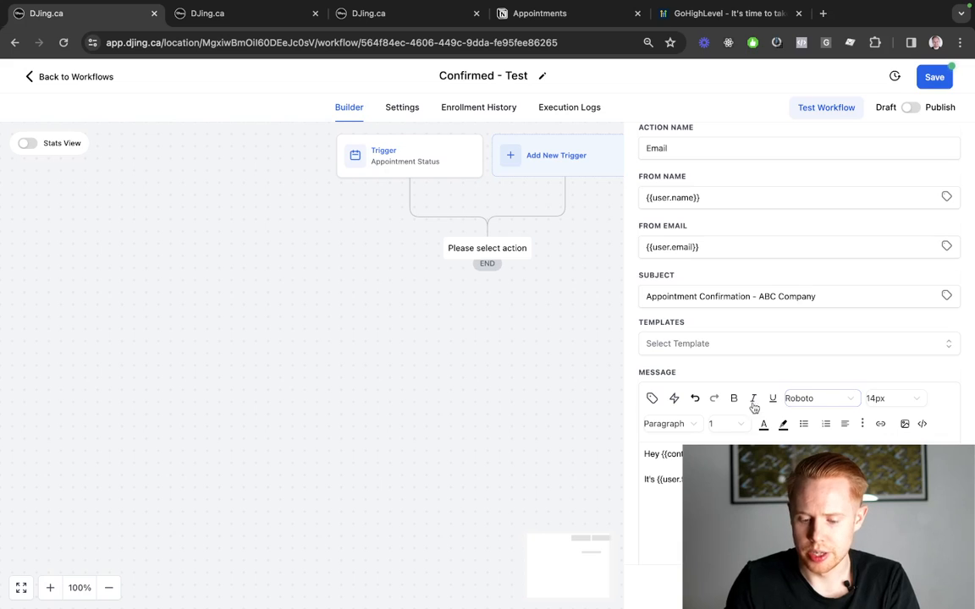
{"action": "left_click", "coordinate": [651, 398]}
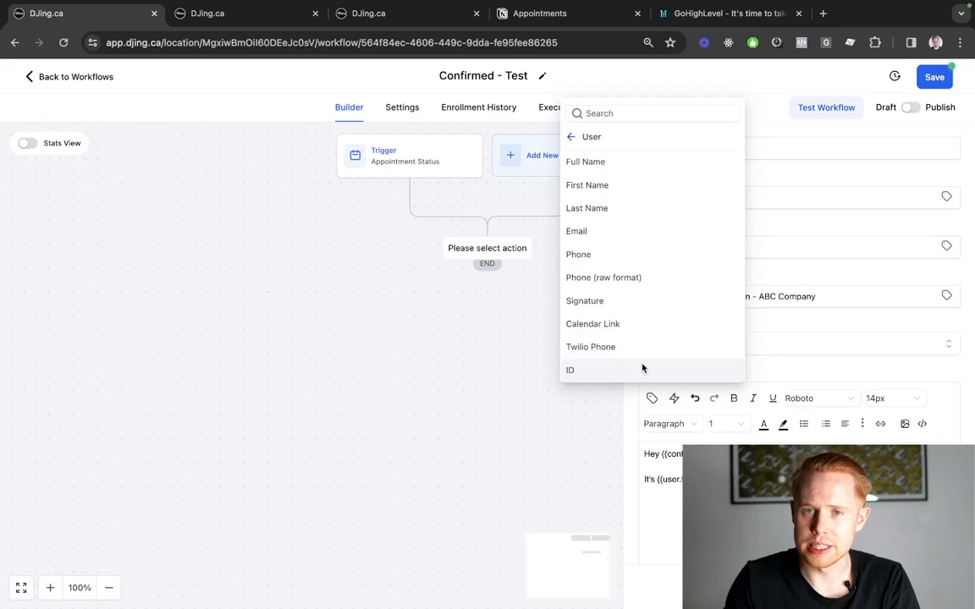
{"action": "left_click", "coordinate": [571, 136]}
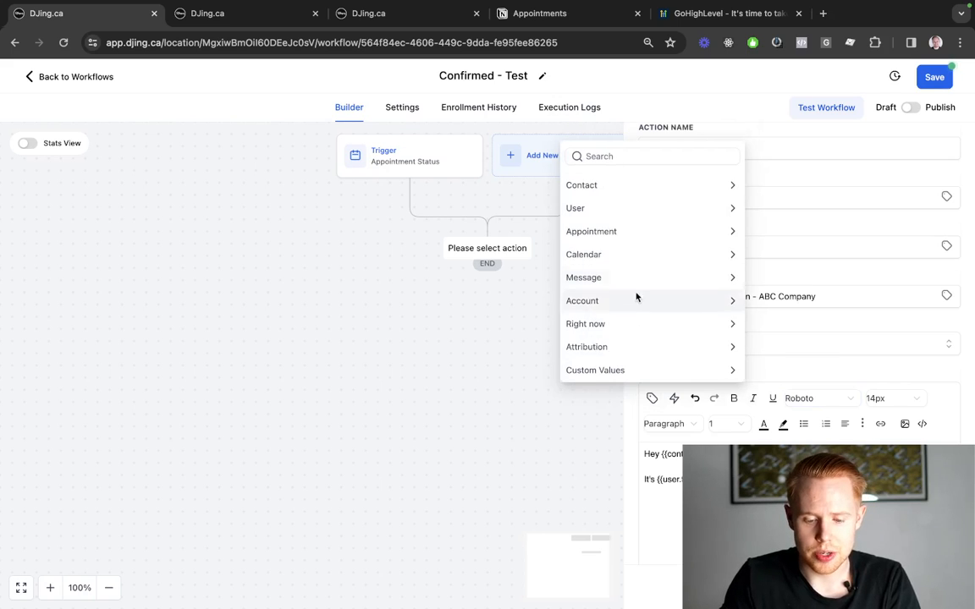
{"action": "left_click", "coordinate": [623, 262]}
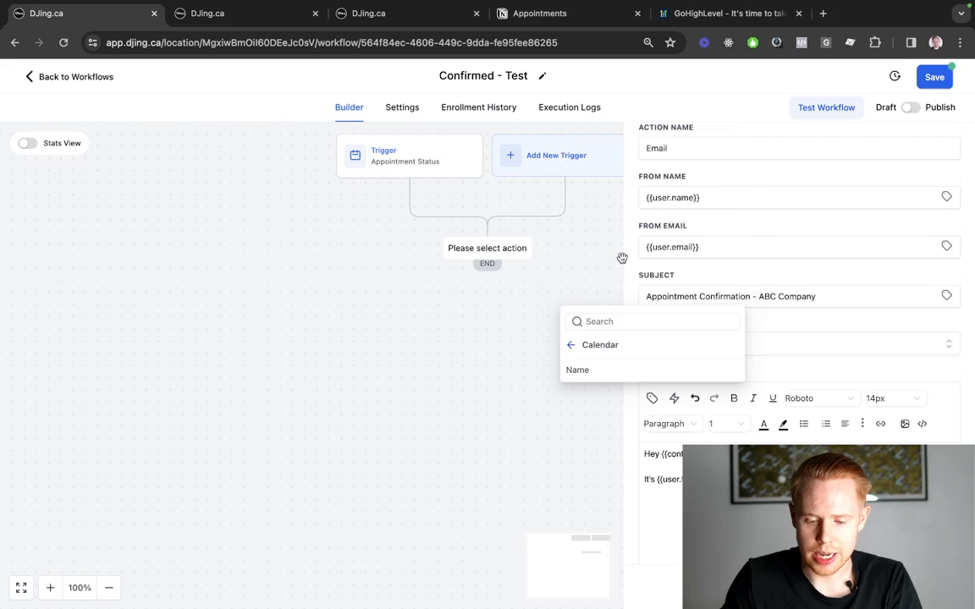
{"action": "left_click", "coordinate": [568, 344]}
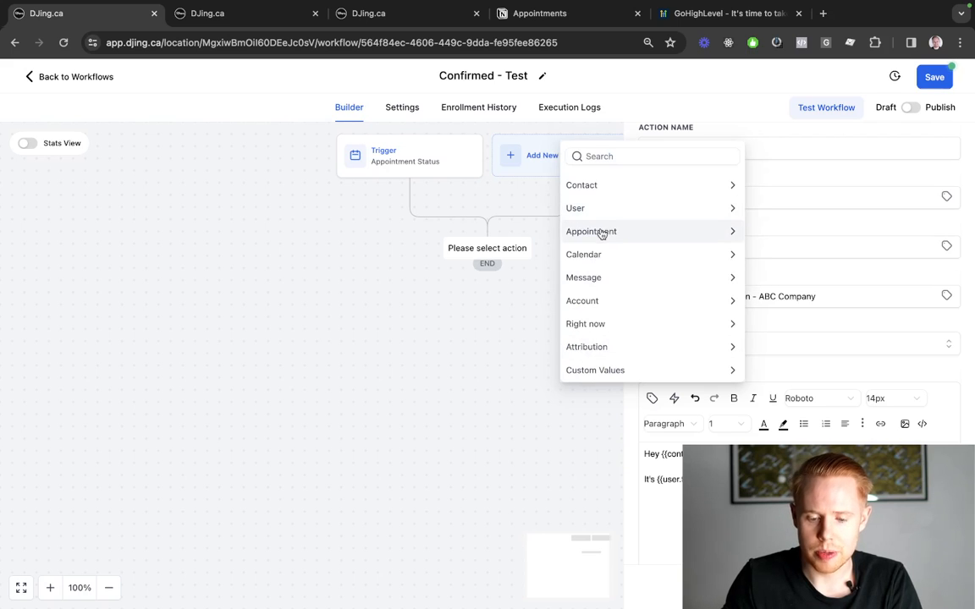
{"action": "left_click", "coordinate": [601, 232]}
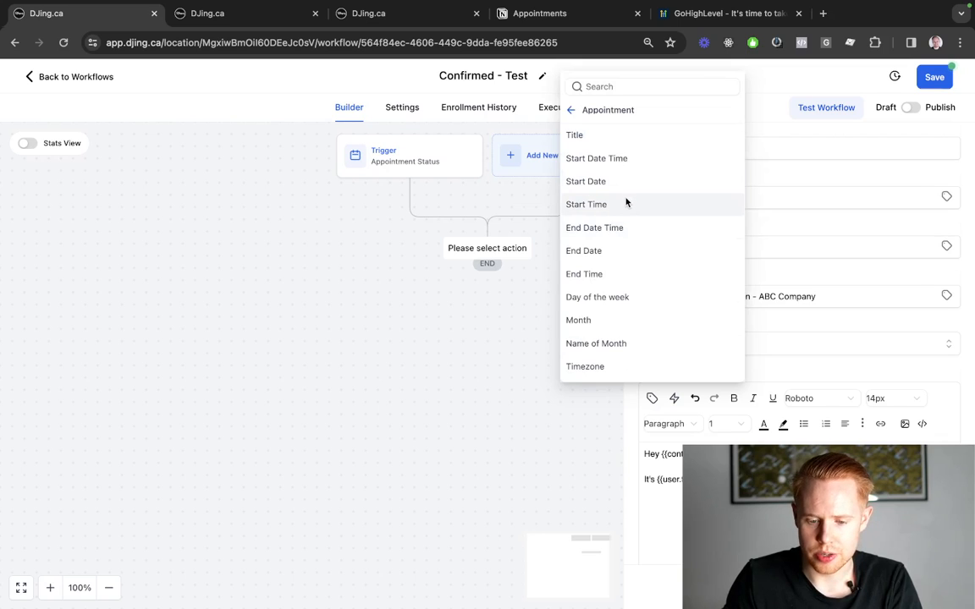
{"action": "left_click", "coordinate": [626, 203]}
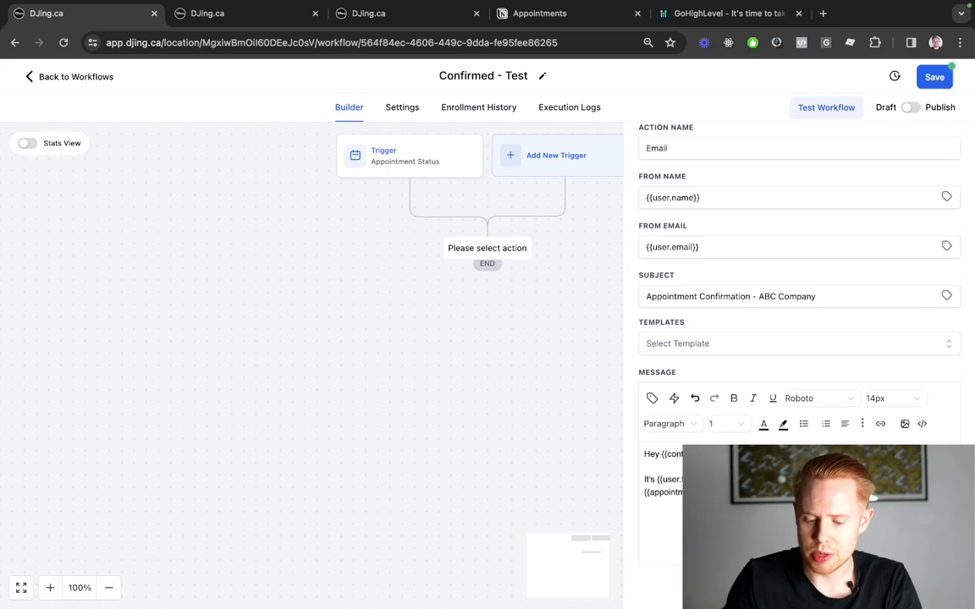
{"action": "left_click", "coordinate": [652, 398]}
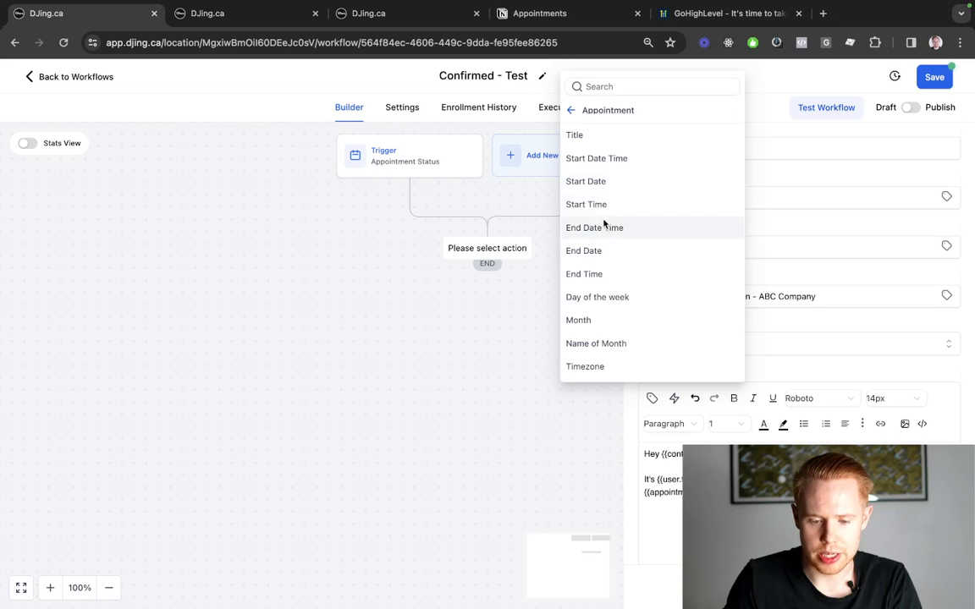
{"action": "left_click", "coordinate": [605, 189]}
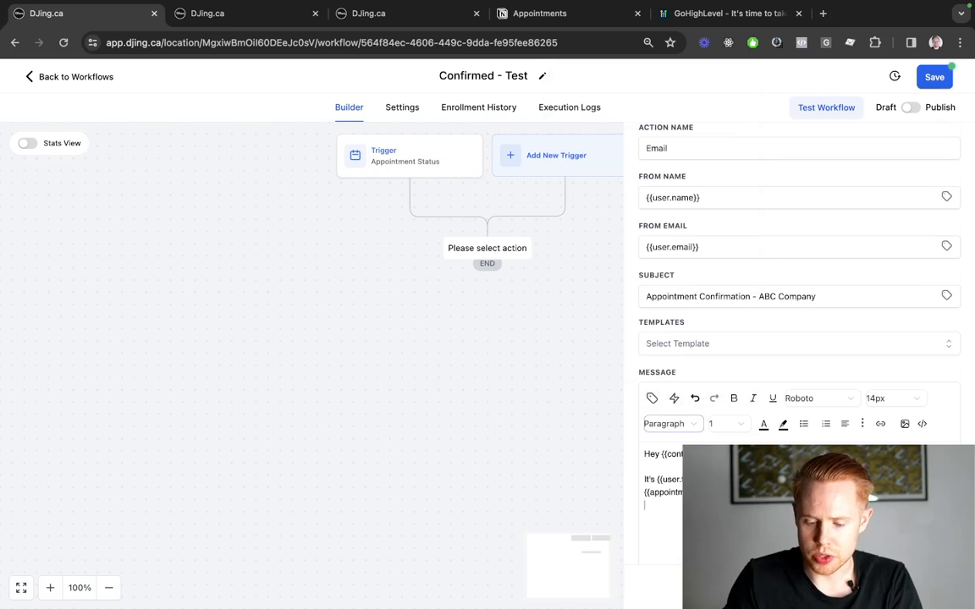
{"action": "type", "text": "Tuesday"}
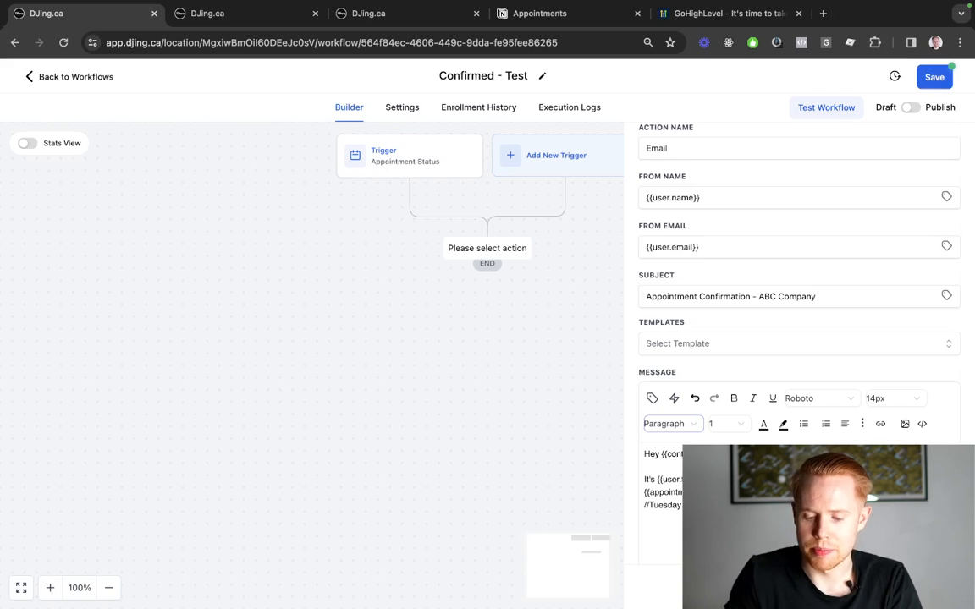
{"action": "key", "text": "super+shift+Left"}
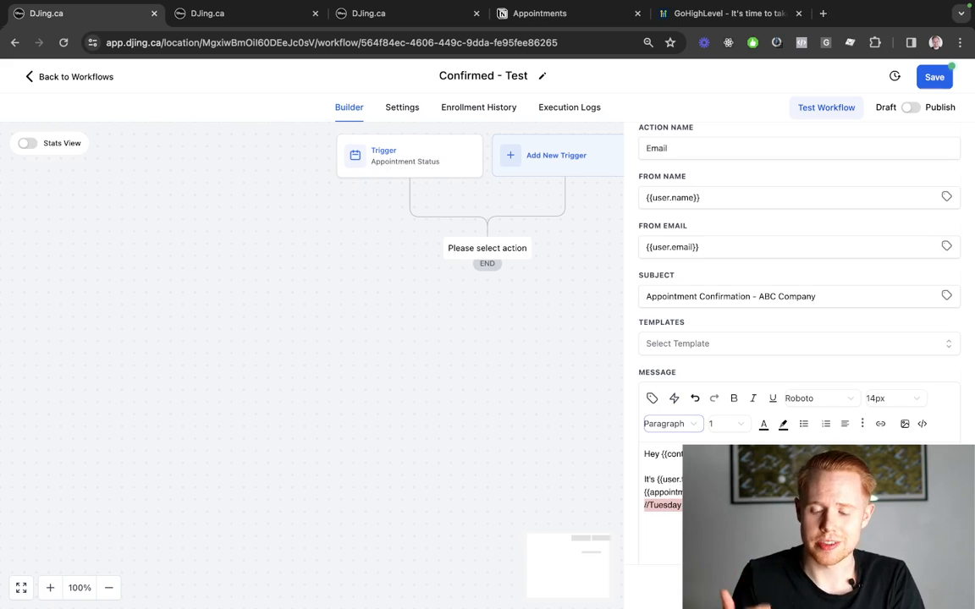
{"action": "key", "text": "BackSpace"}
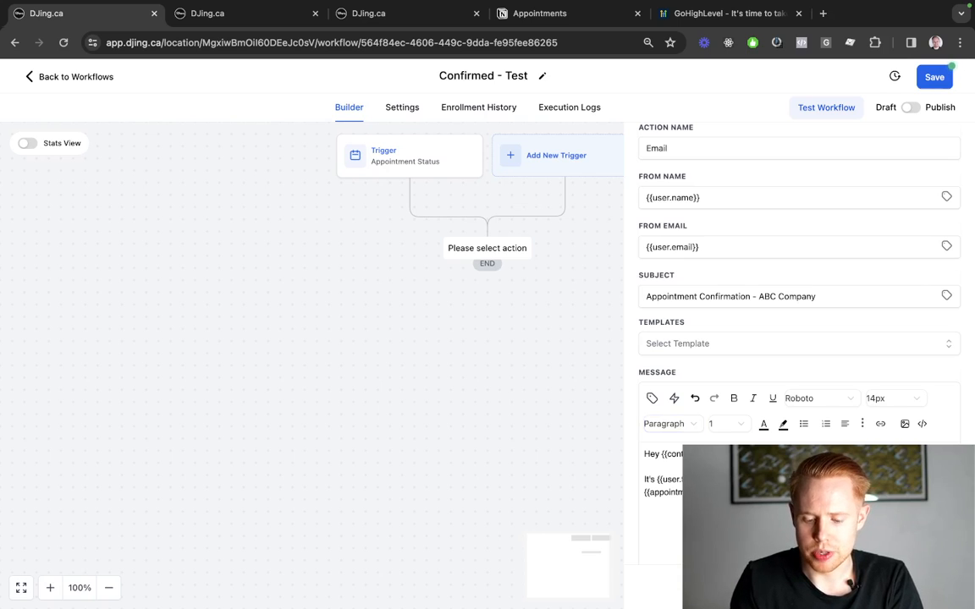
Finish the paragraph with "I'm super excited to chat with you then." and start a new paragraph below it
{"action": "type", "text": "excited to"}
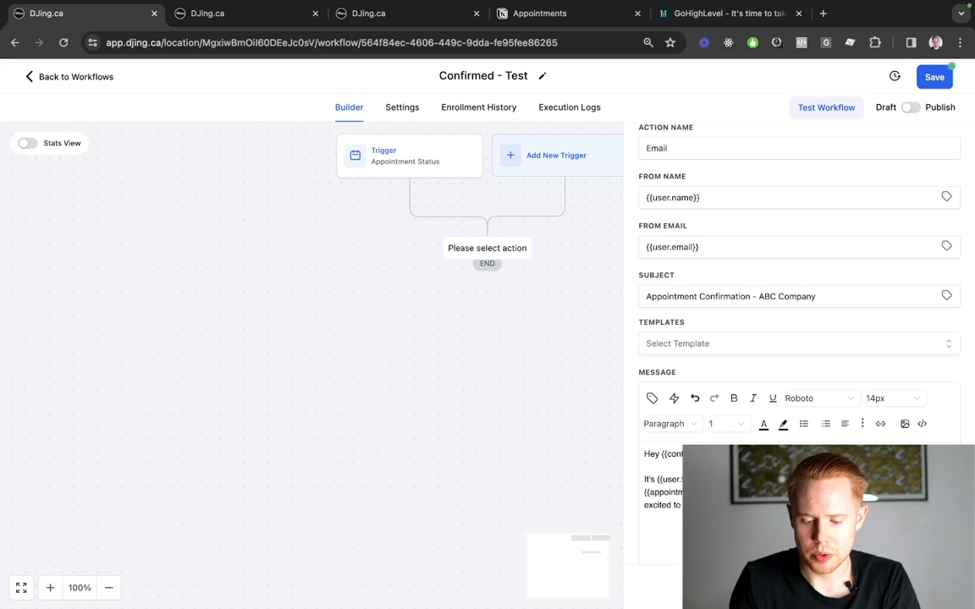
{"action": "key", "text": "Return"}
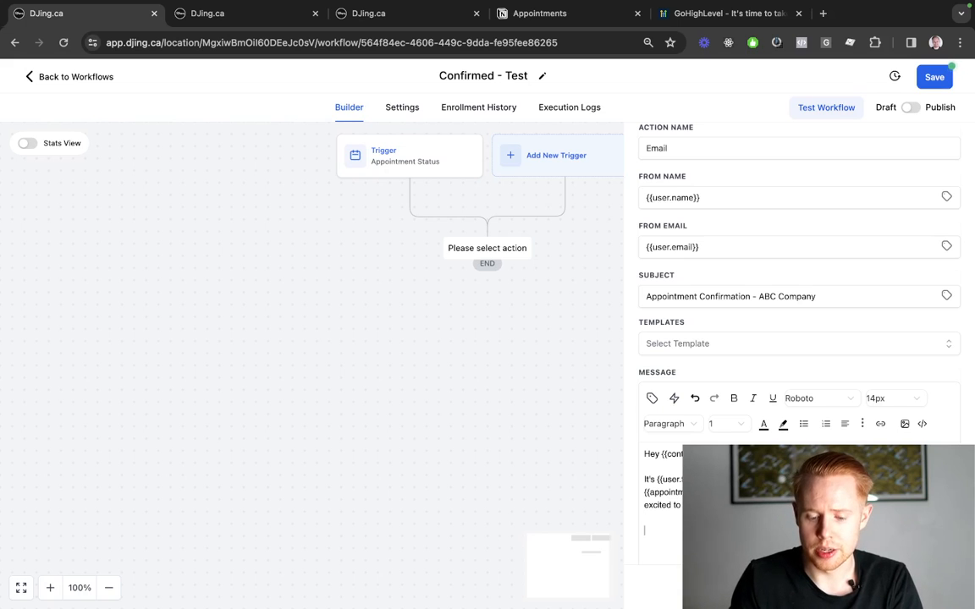
{"action": "scroll", "coordinate": [799, 407], "scroll_direction": "down", "scroll_amount": 3}
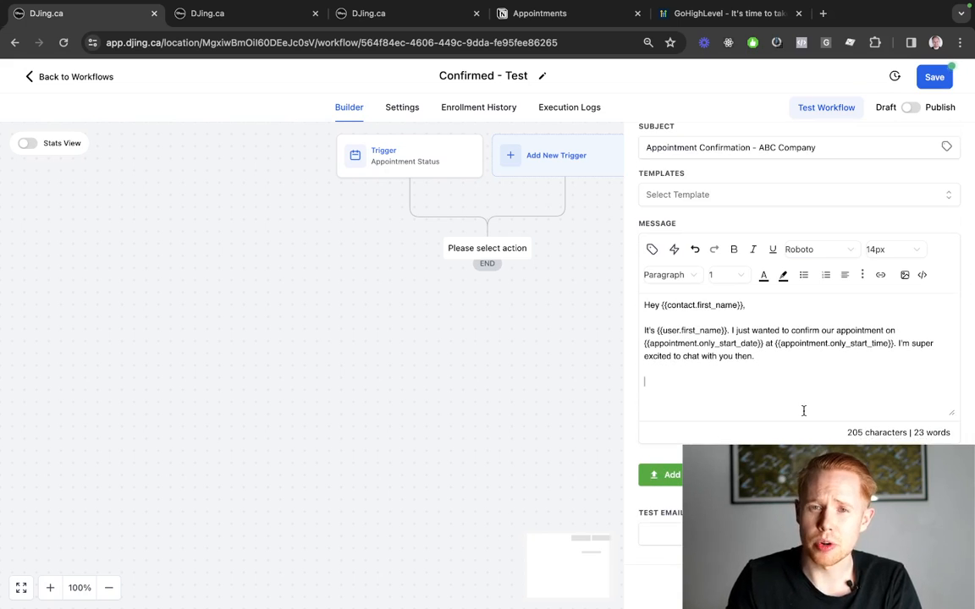
Insert the appointment's Cancellation Link and Reschedule Link custom values on separate lines below the message paragraph
{"action": "left_click", "coordinate": [652, 249]}
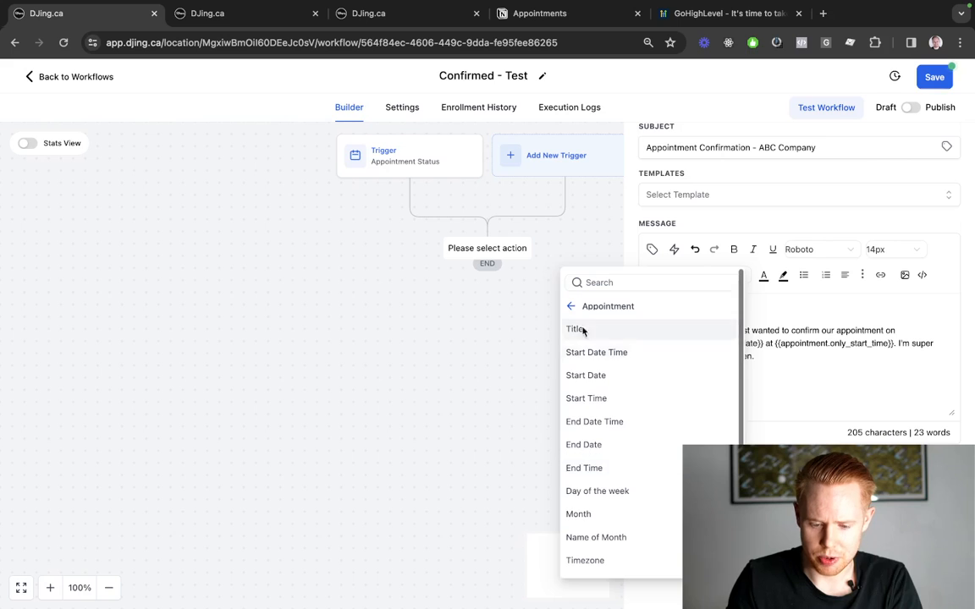
{"action": "scroll", "coordinate": [652, 531], "scroll_direction": "down", "scroll_amount": 3}
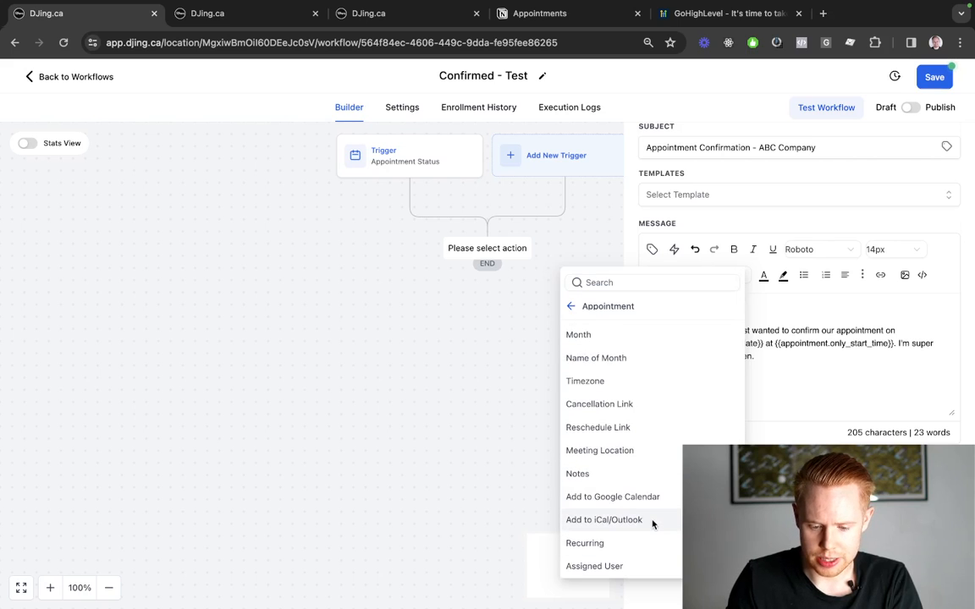
{"action": "left_click", "coordinate": [641, 408]}
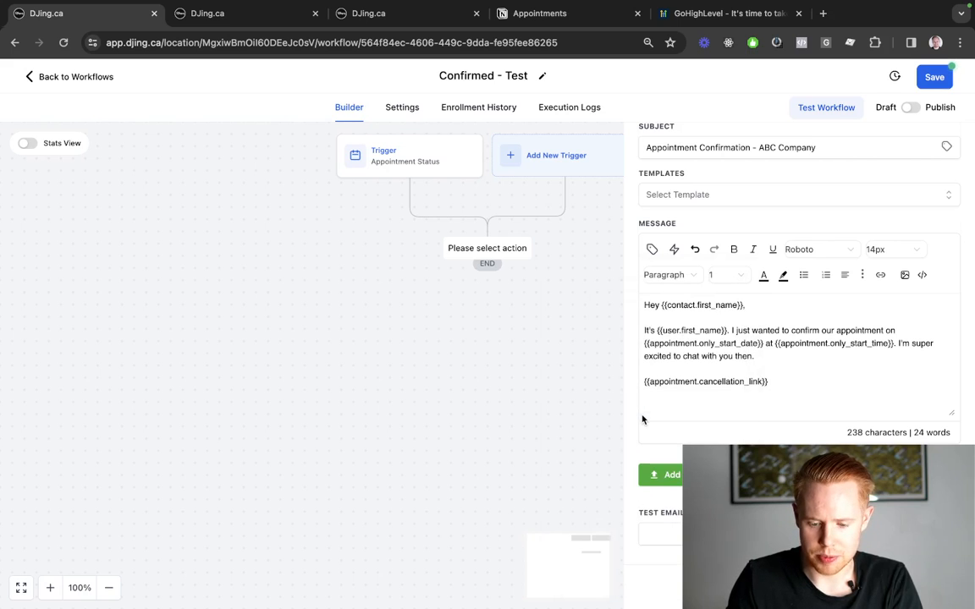
{"action": "left_click", "coordinate": [652, 251]}
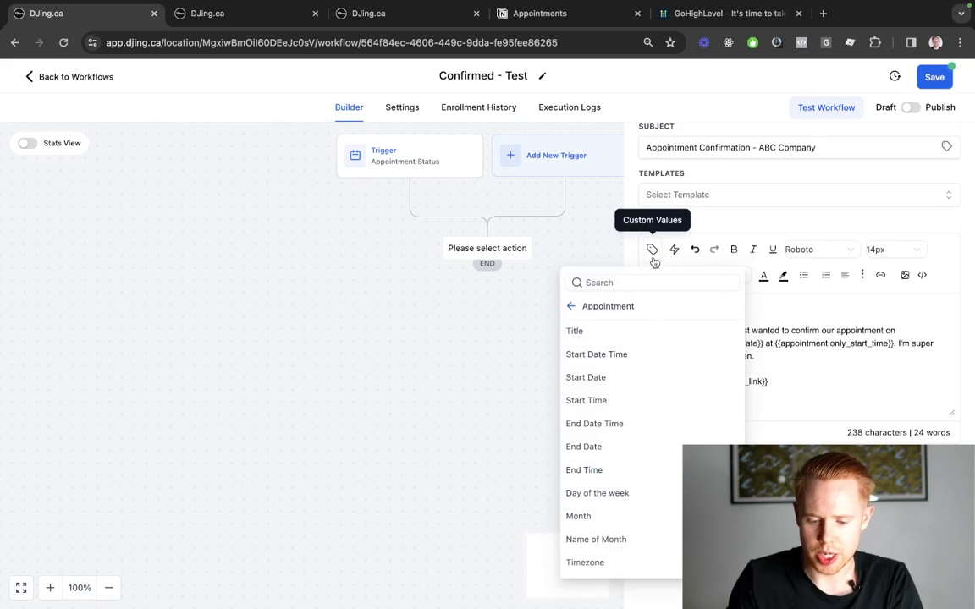
{"action": "scroll", "coordinate": [601, 411], "scroll_direction": "down", "scroll_amount": 3}
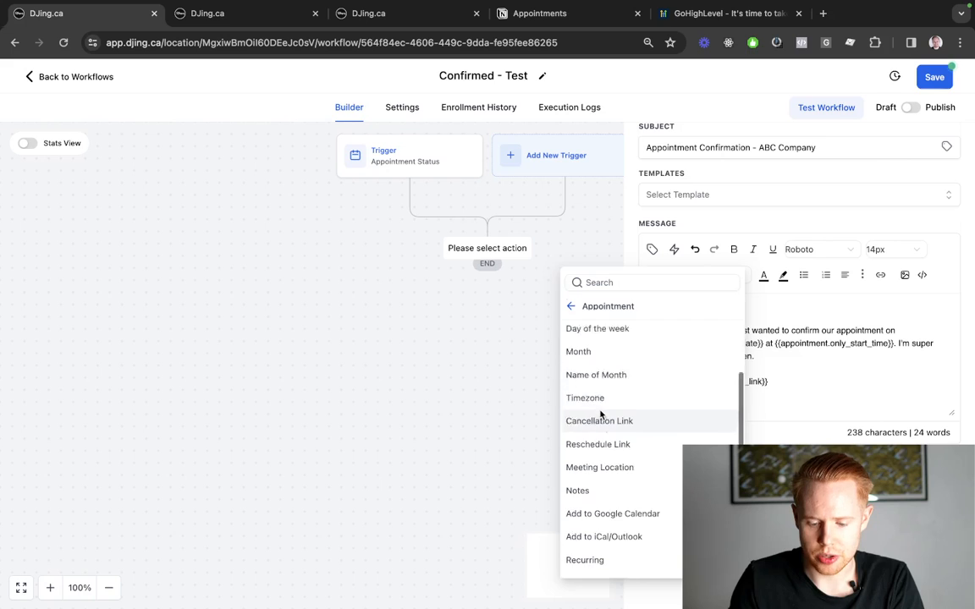
{"action": "left_click", "coordinate": [604, 429]}
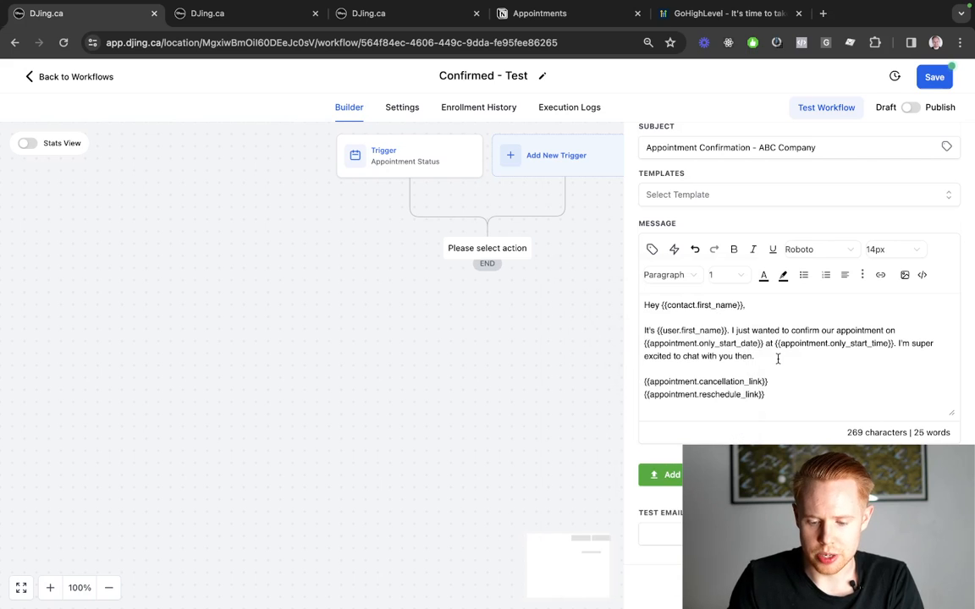
Add the line "If something comes up, feel free to cancel or reschedule here:" above the cancellation link
{"action": "key", "text": "Return"}
{"action": "key", "text": "Return"}
{"action": "key", "text": "BackSpace"}
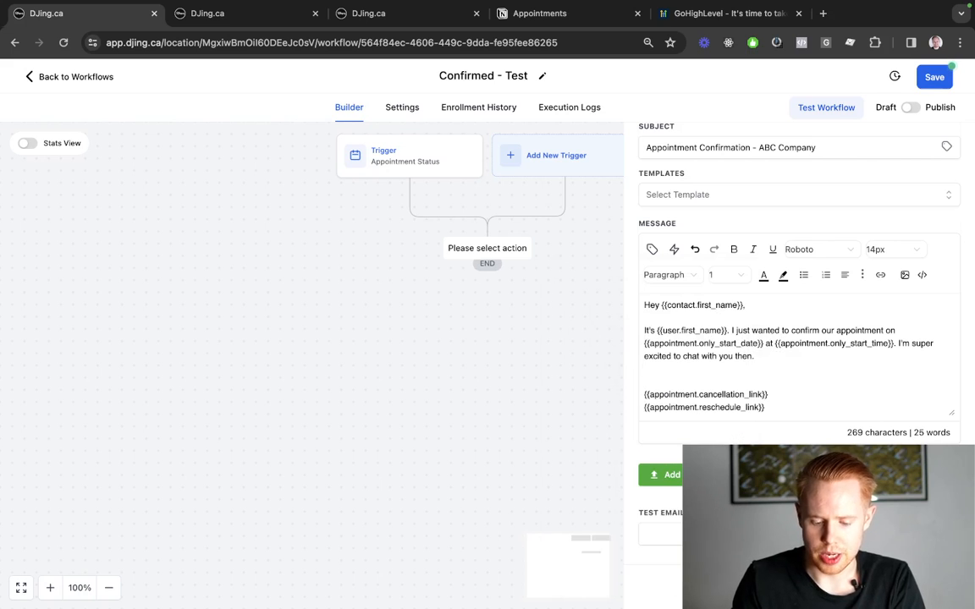
{"action": "type", "text": "If someth"}
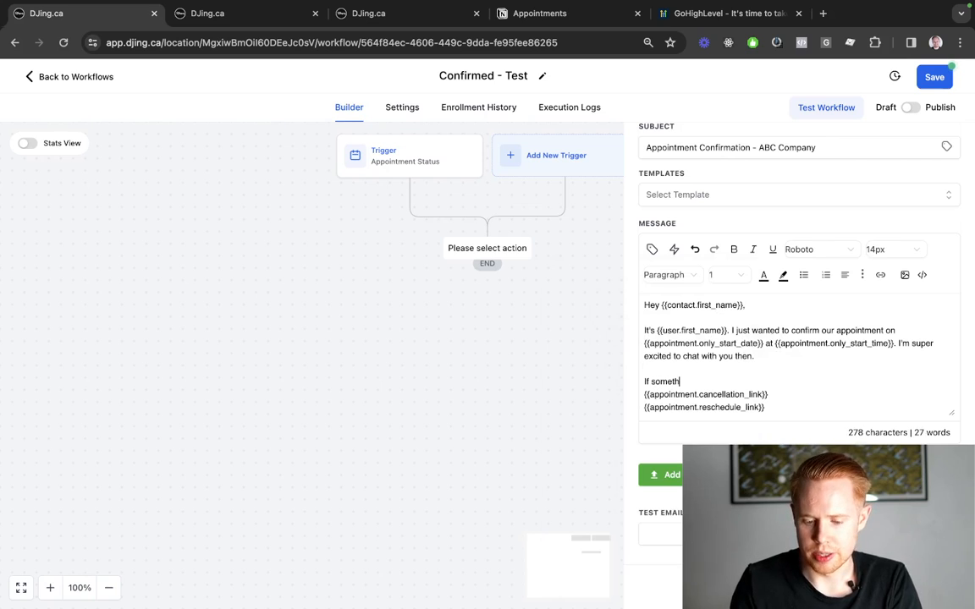
{"action": "type", "text": "ing comes up,"}
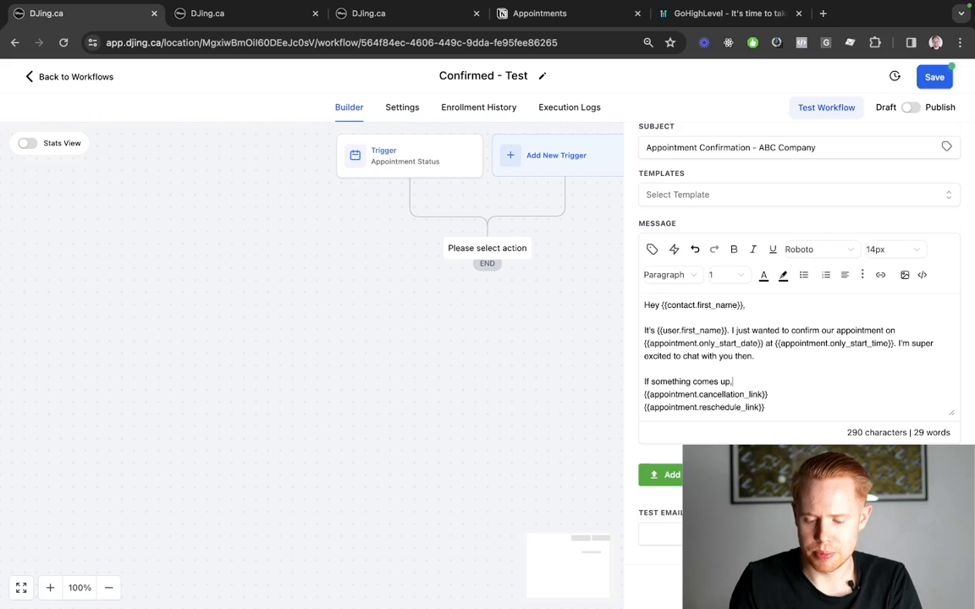
{"action": "type", "text": " feel f"}
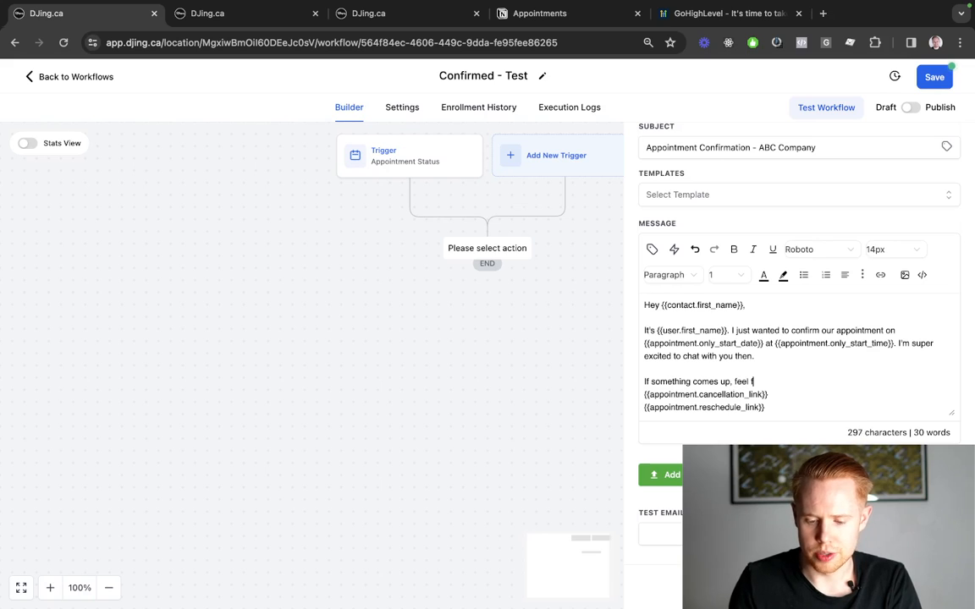
{"action": "type", "text": "ree to cancel or reschedule here:"}
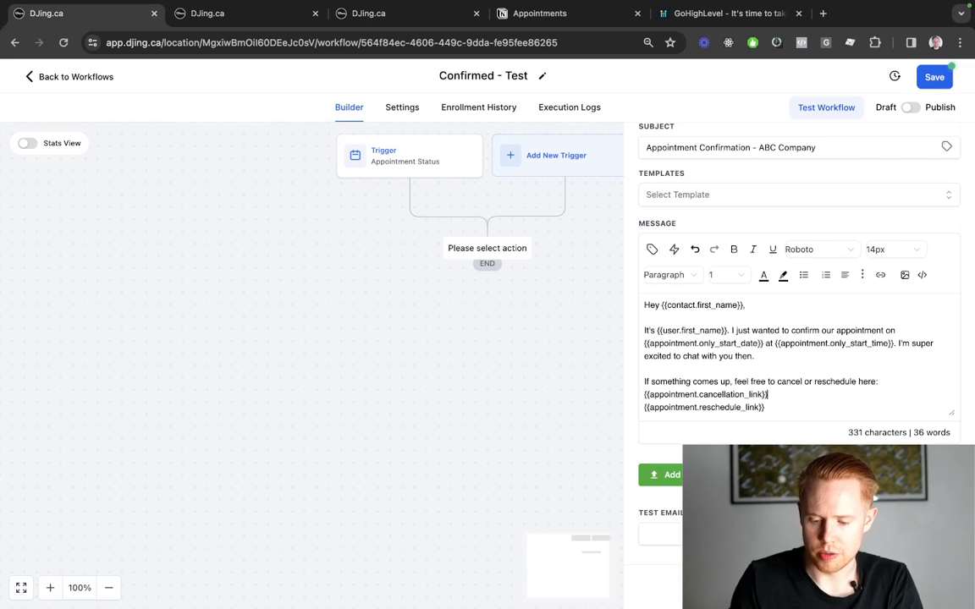
Add a "Cancel My Appointment" line directly above the cancellation link value
{"action": "key", "text": "Return"}
{"action": "type", "text": "C"}
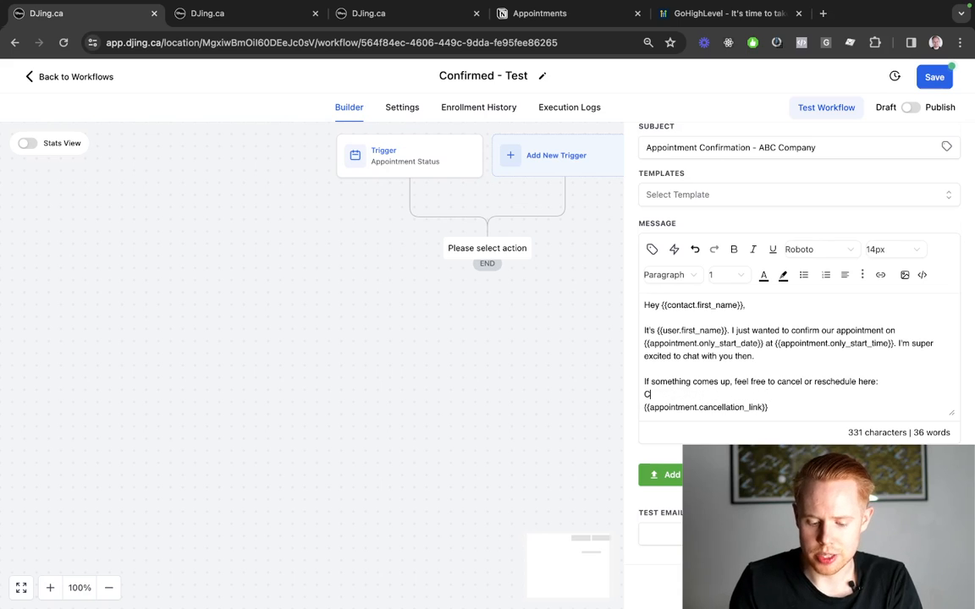
{"action": "type", "text": "ancel M"}
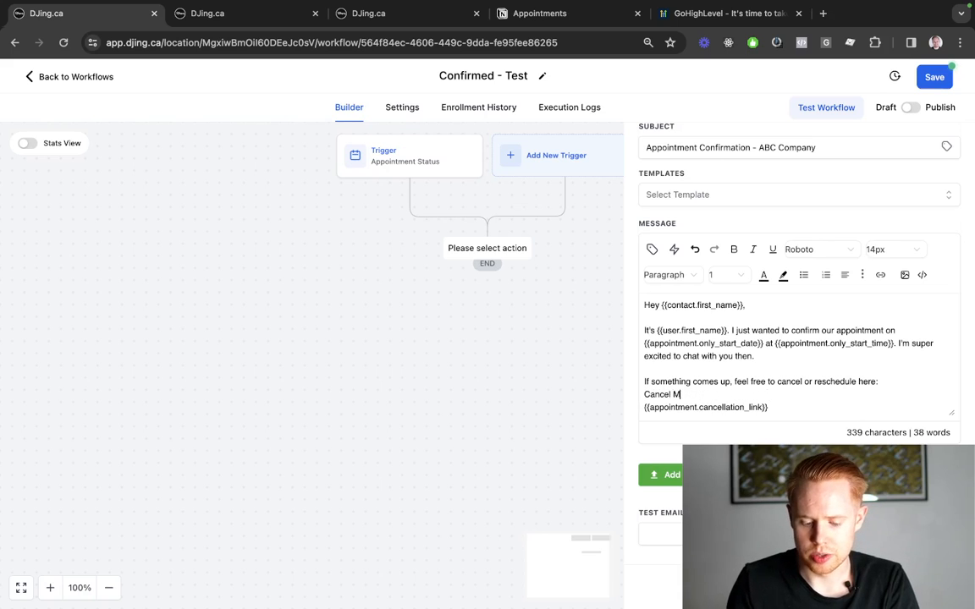
{"action": "type", "text": "y Appointme"}
{"action": "key", "text": "BackSpace"}
{"action": "key", "text": "BackSpace"}
{"action": "key", "text": "BackSpace"}
{"action": "key", "text": "BackSpace"}
{"action": "key", "text": "BackSpace"}
{"action": "key", "text": "BackSpace"}
{"action": "key", "text": "BackSpace"}
{"action": "key", "text": "BackSpace"}
{"action": "type", "text": "ppoint"}
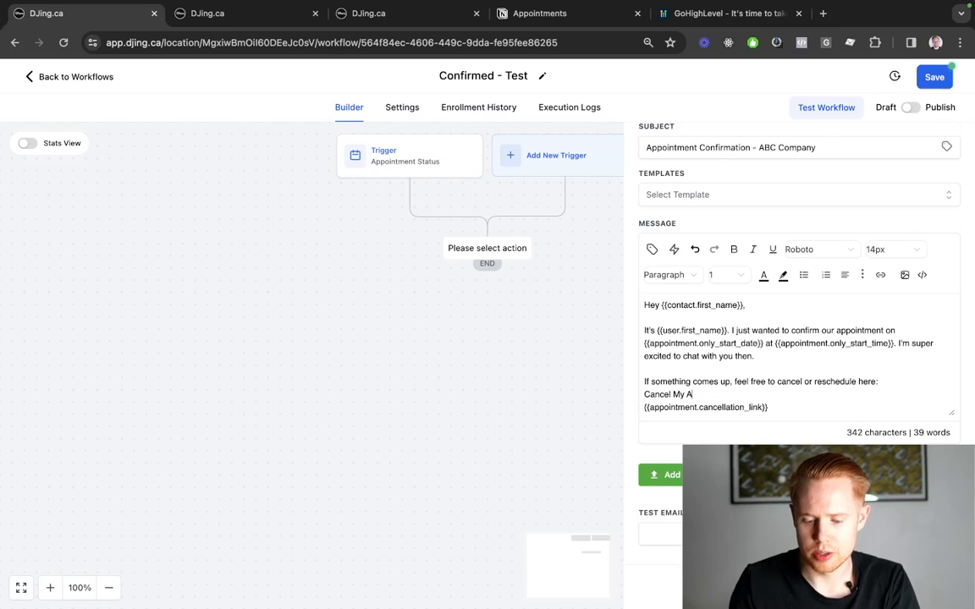
{"action": "type", "text": "ment"}
Link the "Cancel My Appointment" text to the copied {{appointment.cancellation_link}} value, with the action set to New window
{"action": "key", "text": "shift+super+Left"}
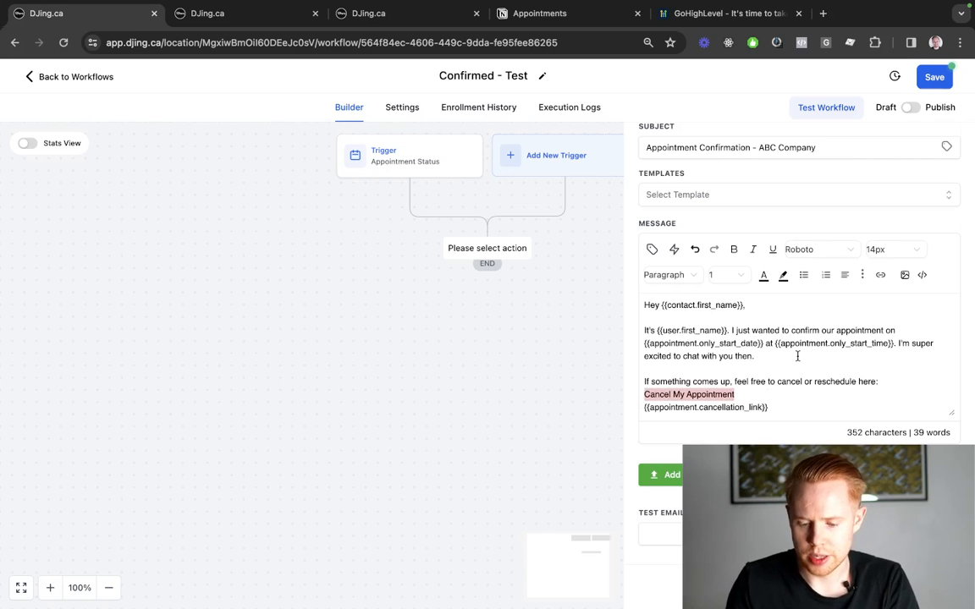
{"action": "key", "text": "Left"}
{"action": "key", "text": "Down"}
{"action": "key", "text": "shift+super+Right"}
{"action": "key", "text": "super+c"}
{"action": "key", "text": "Up"}
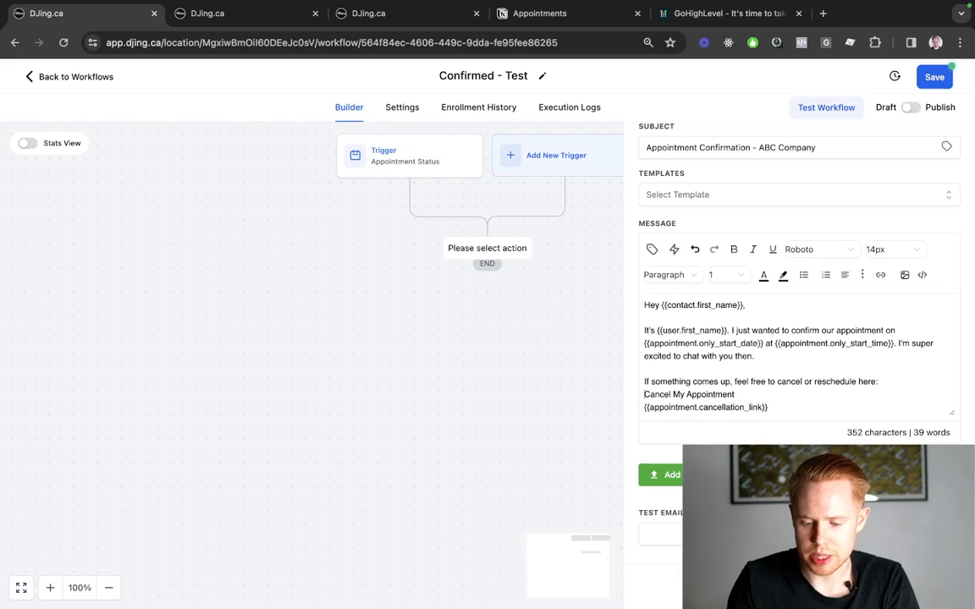
{"action": "key", "text": "shift+super+Right"}
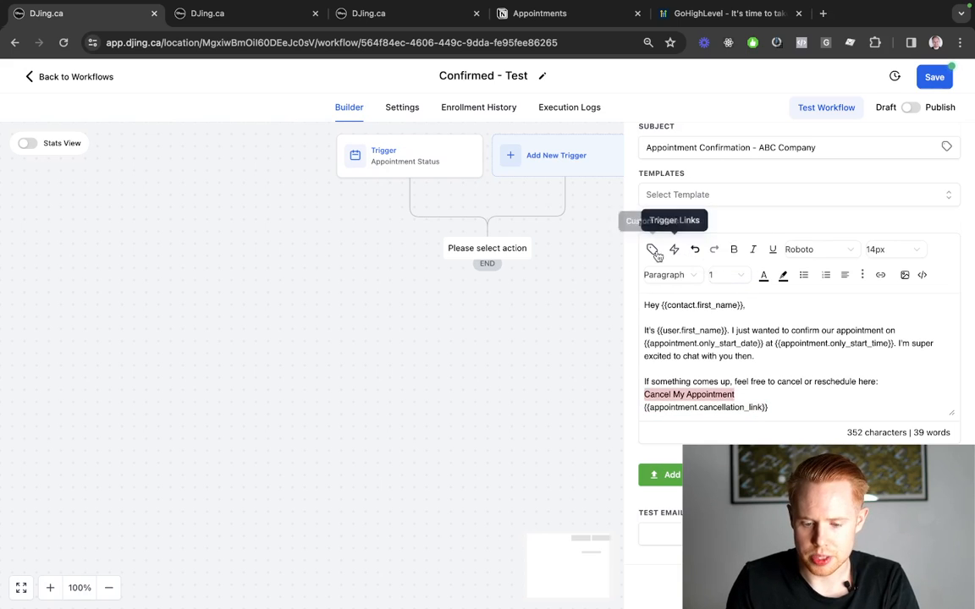
{"action": "left_click", "coordinate": [881, 275]}
{"action": "key", "text": "super+v"}
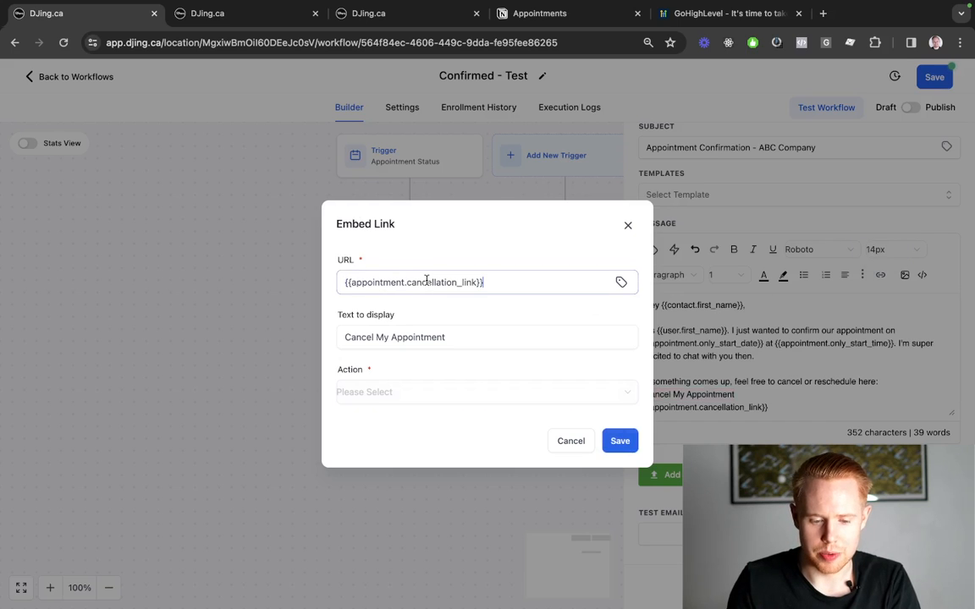
{"action": "left_click", "coordinate": [615, 441]}
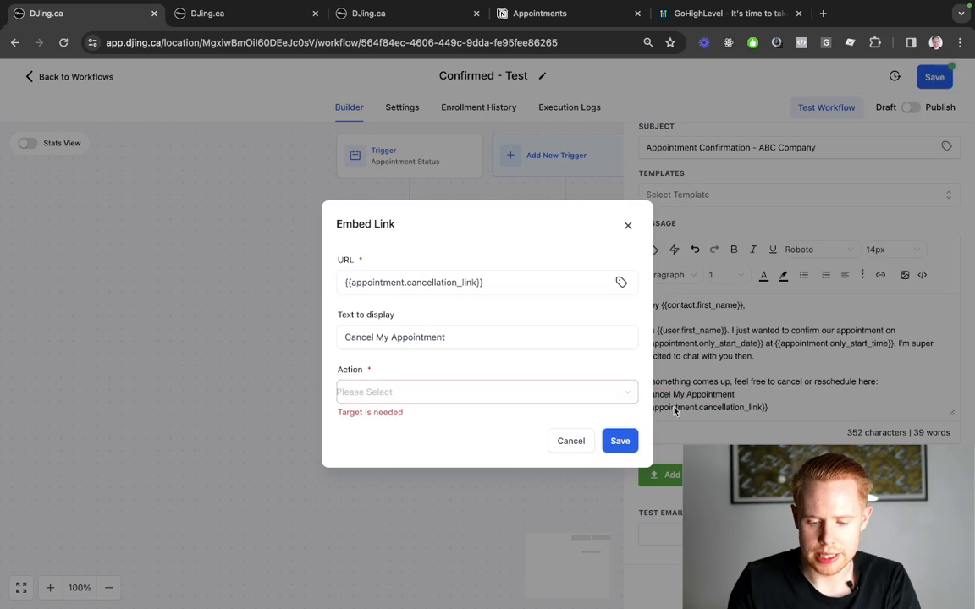
{"action": "left_click", "coordinate": [504, 396]}
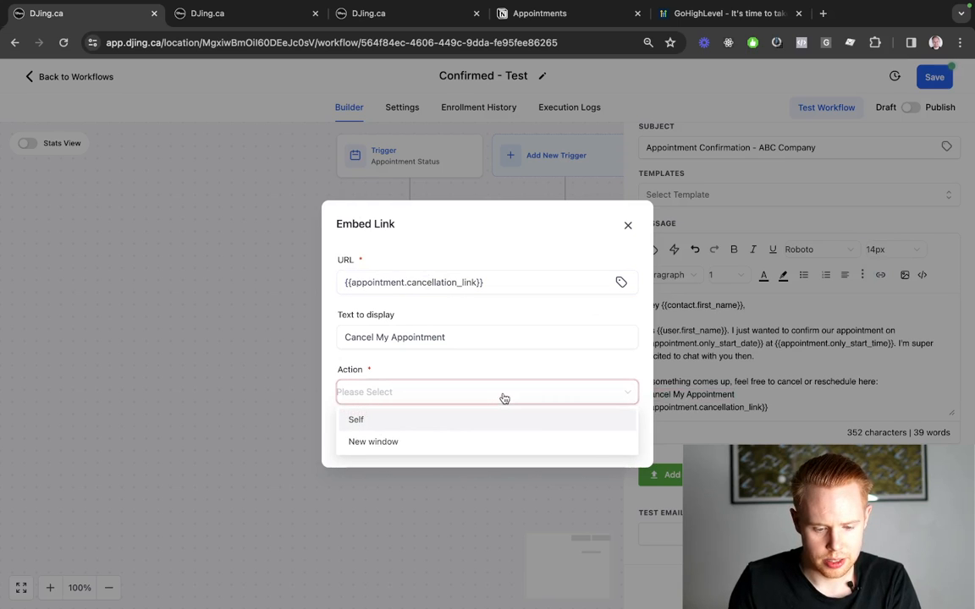
{"action": "left_click", "coordinate": [446, 440]}
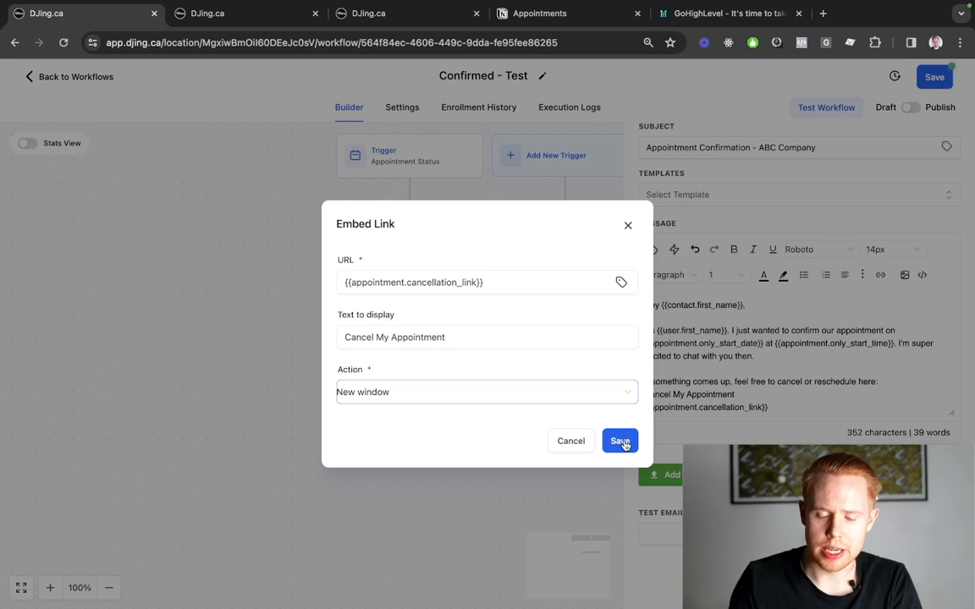
{"action": "left_click", "coordinate": [620, 442]}
Replace the plain cancellation link value below the cancel link with the text "Reschedule My Appointment"
{"action": "scroll", "coordinate": [773, 372], "scroll_direction": "down", "scroll_amount": 1}
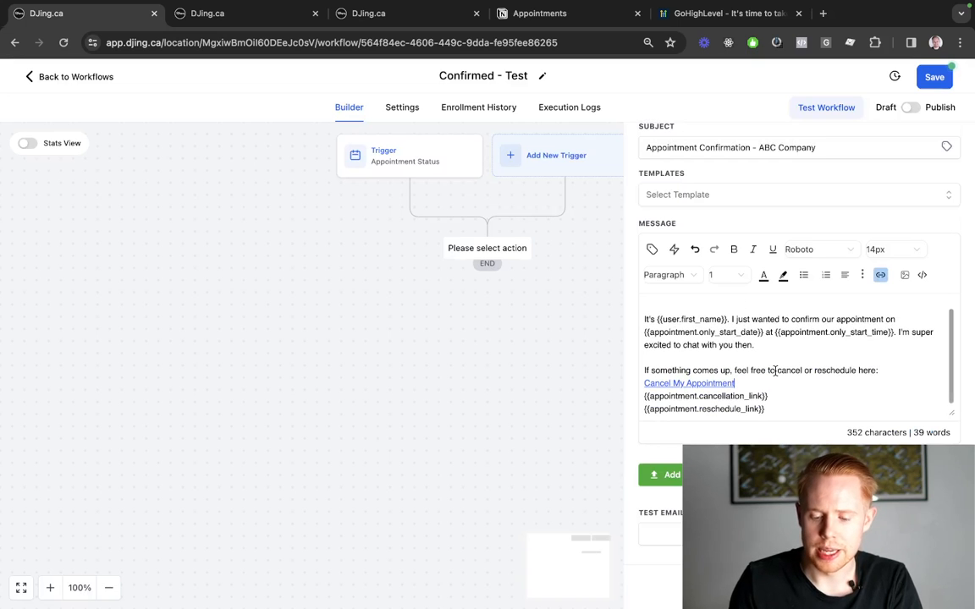
{"action": "key", "text": "Down"}
{"action": "key", "text": "super+Right"}
{"action": "key", "text": "super+BackSpace"}
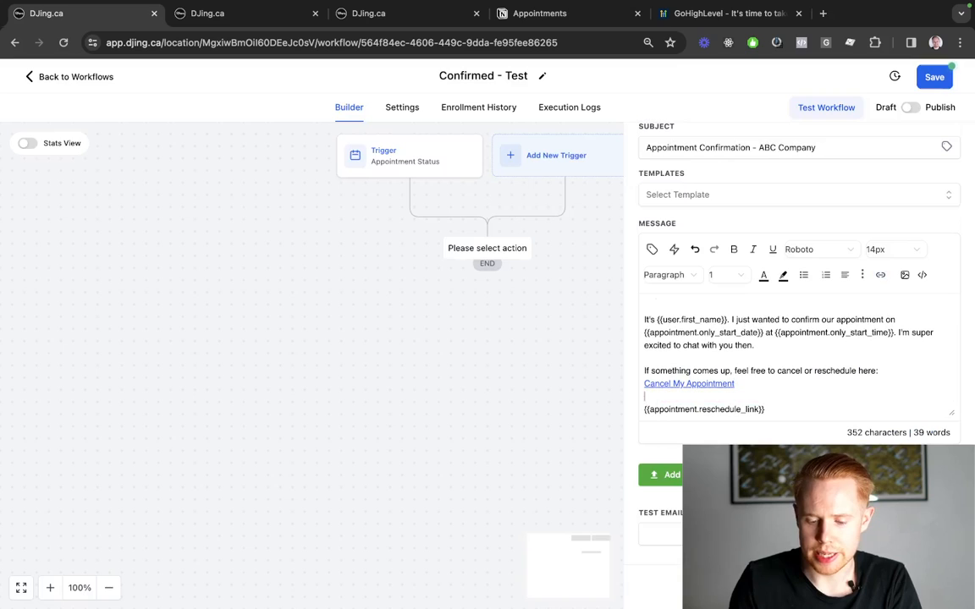
{"action": "type", "text": "Reschedu"}
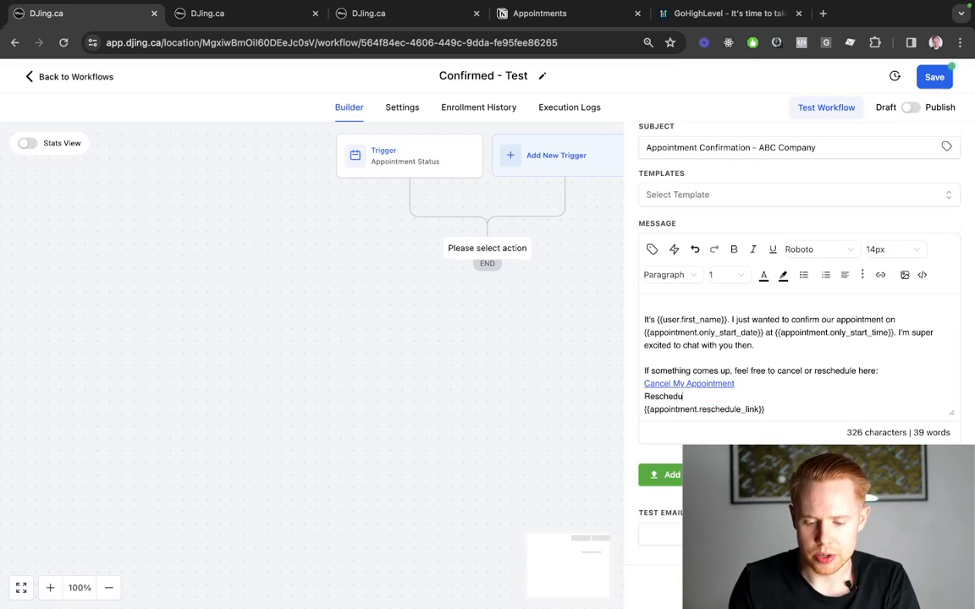
{"action": "type", "text": "le My "}
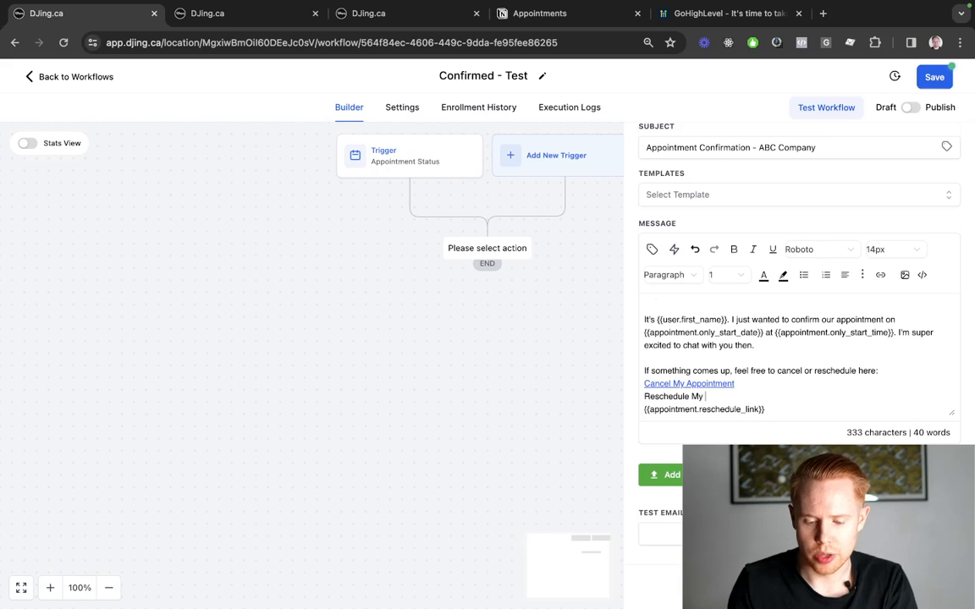
{"action": "type", "text": "Appointment"}
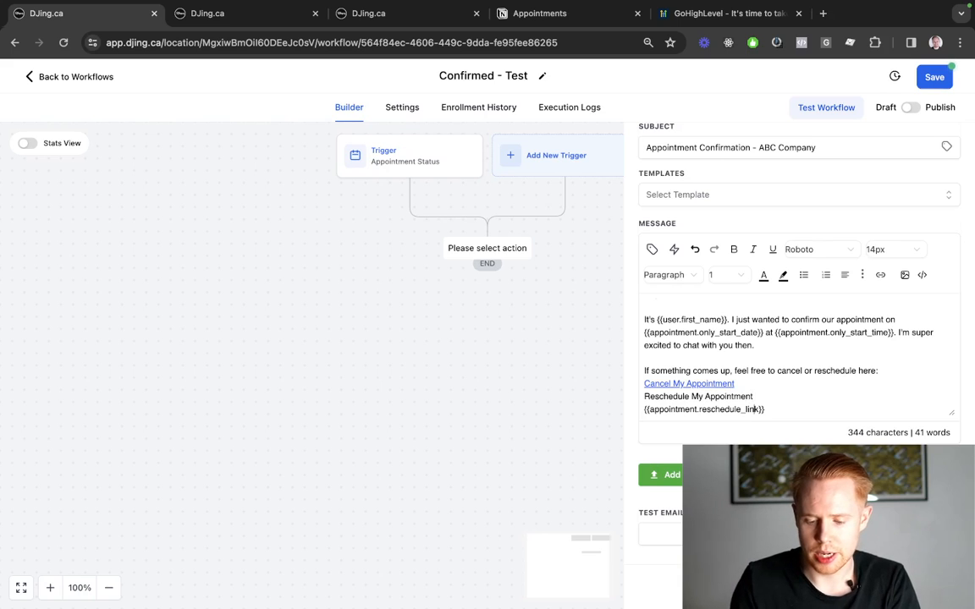
Cut the {{appointment.reschedule_link}} value from the message and embed it as a New window link on "Reschedule My Appointment"
{"action": "key", "text": "shift+Home"}
{"action": "key", "text": "ctrl+x"}
{"action": "key", "text": "BackSpace"}
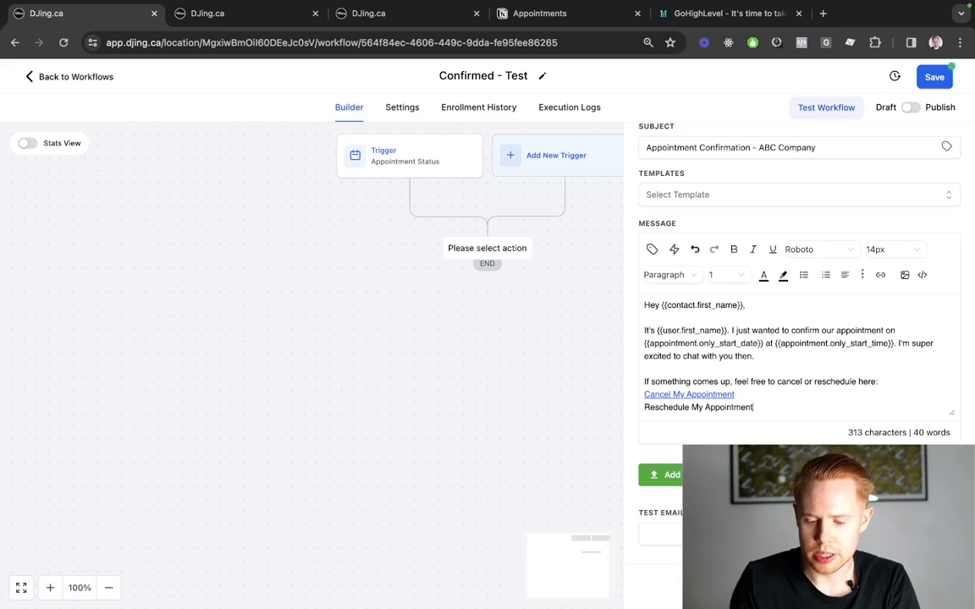
{"action": "key", "text": "shift+Home"}
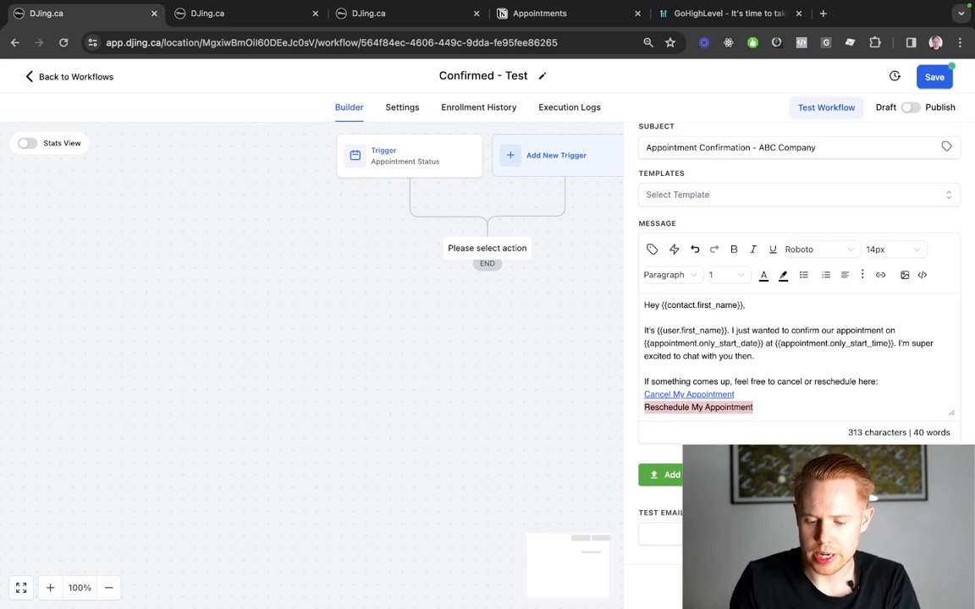
{"action": "left_click", "coordinate": [880, 274]}
{"action": "left_click", "coordinate": [436, 281]}
{"action": "key", "text": "ctrl+v"}
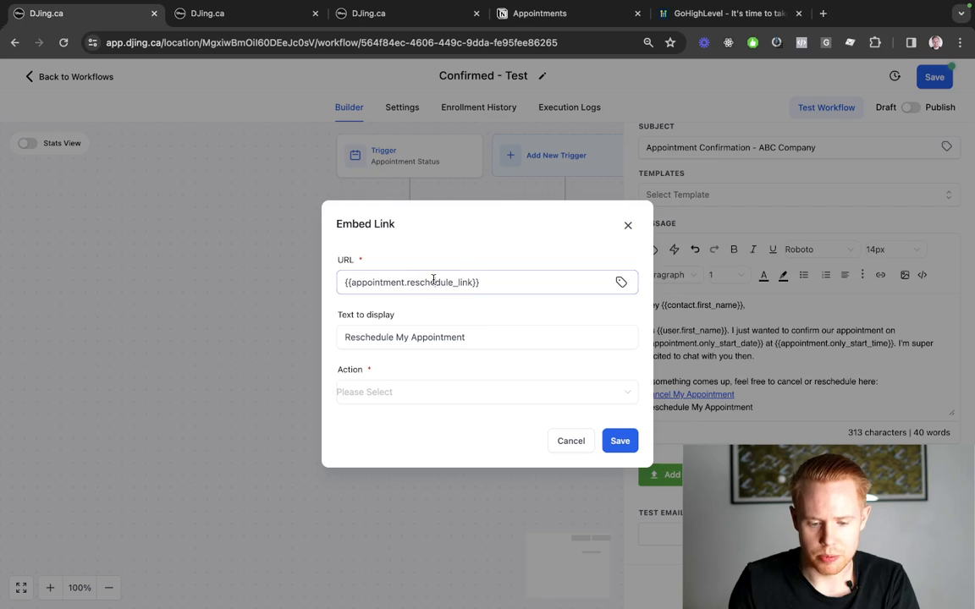
{"action": "triple_click", "coordinate": [434, 281]}
{"action": "left_click", "coordinate": [621, 441]}
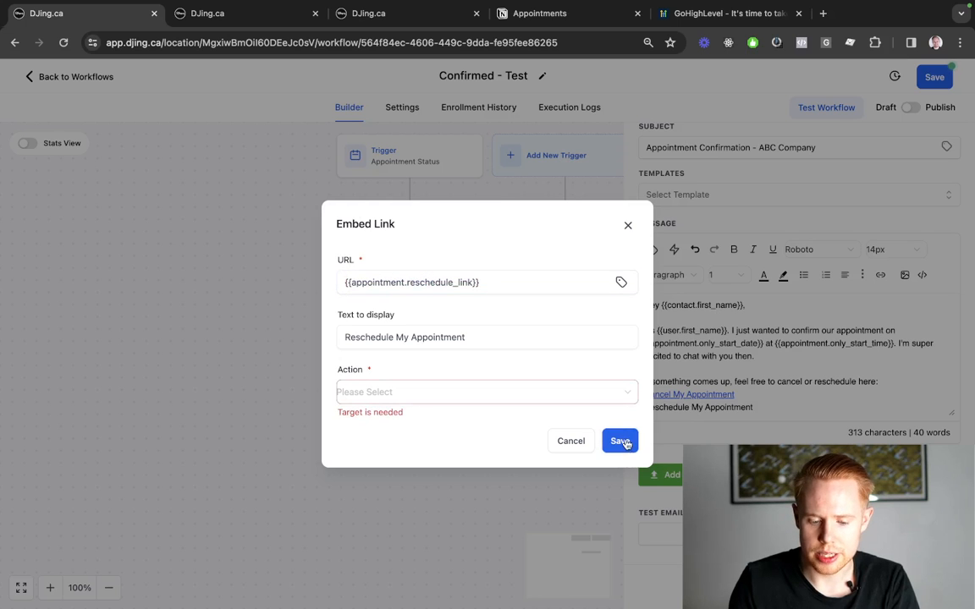
{"action": "left_click", "coordinate": [593, 394]}
{"action": "left_click", "coordinate": [381, 444]}
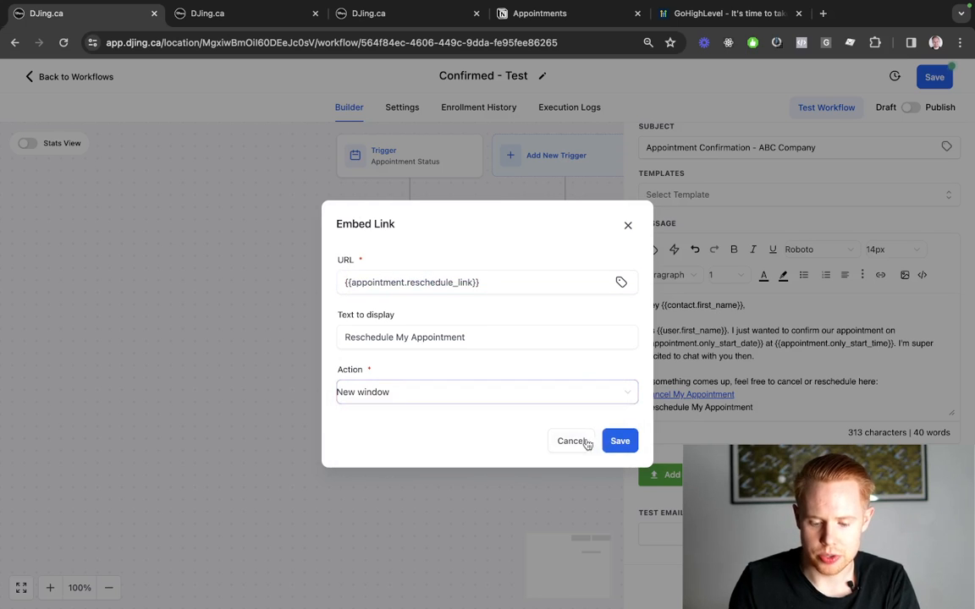
{"action": "left_click", "coordinate": [606, 439]}
Below the links, add the paragraph "If you haven't done so already, you can go ahead and add this appointment to your calendar here:"
{"action": "scroll", "coordinate": [751, 380], "scroll_direction": "down", "scroll_amount": 1}
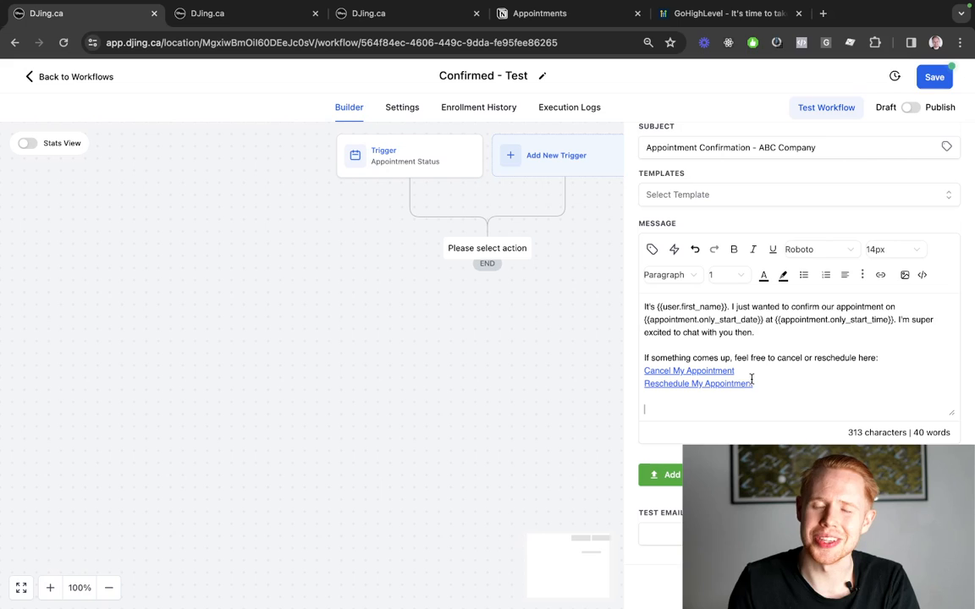
{"action": "left_click", "coordinate": [738, 414]}
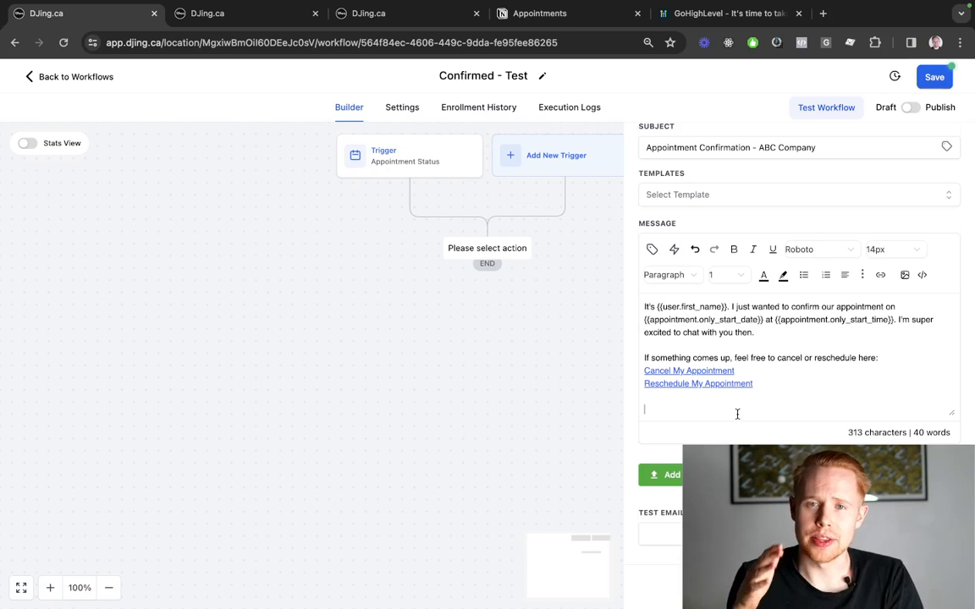
{"action": "type", "text": "If you ha"}
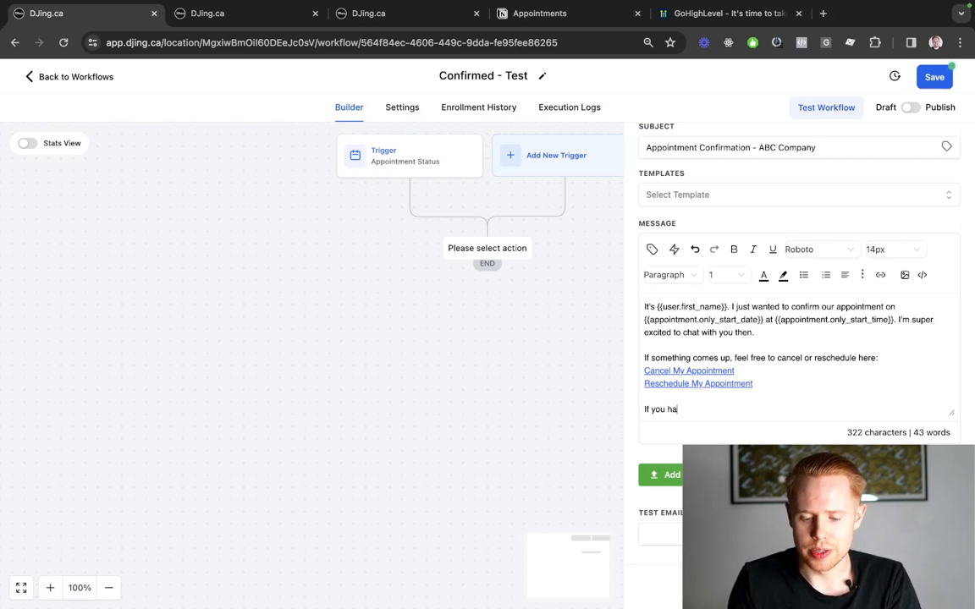
{"action": "type", "text": "ven't done so already"}
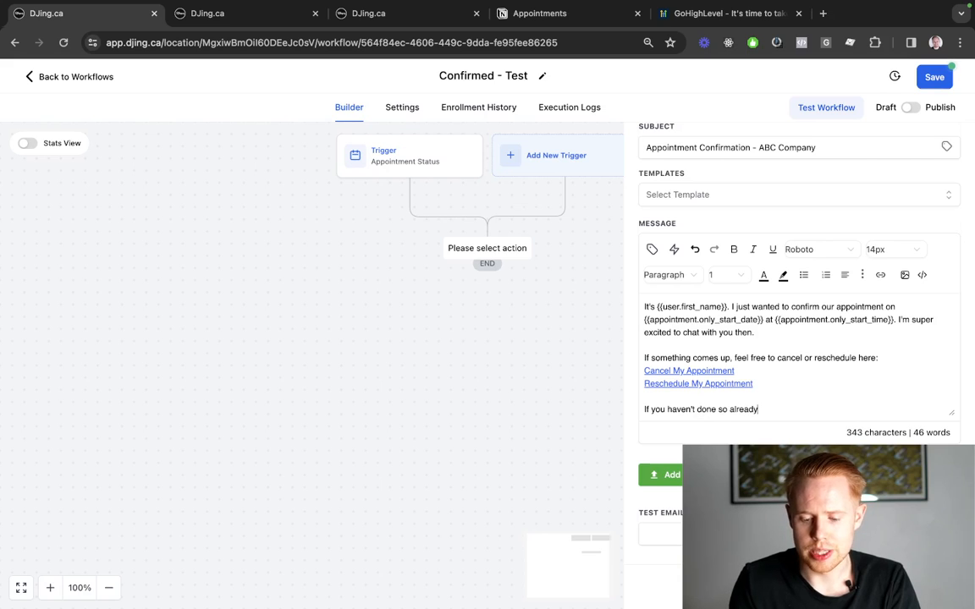
{"action": "type", "text": ", you can go ahea"}
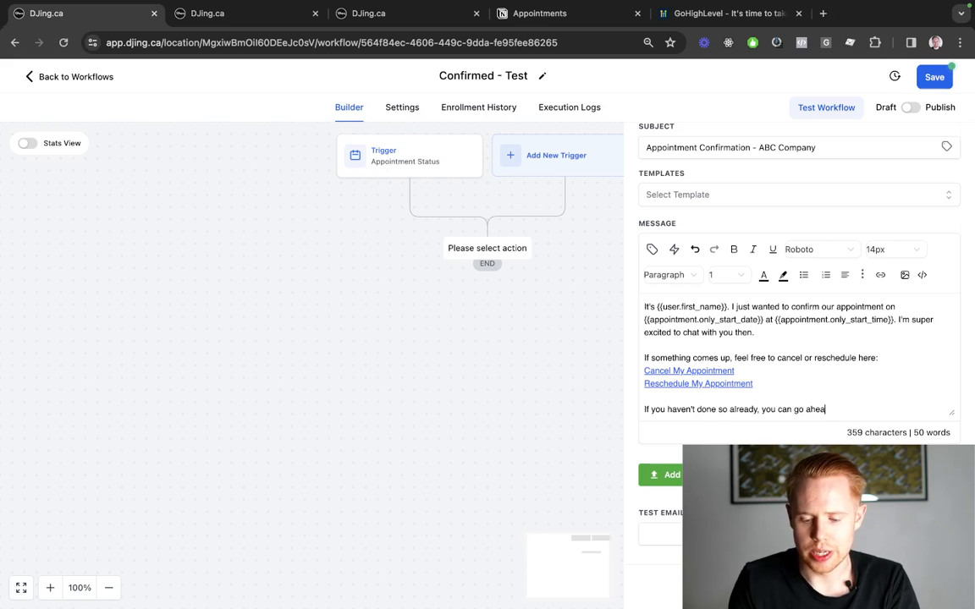
{"action": "type", "text": "d and add thi"}
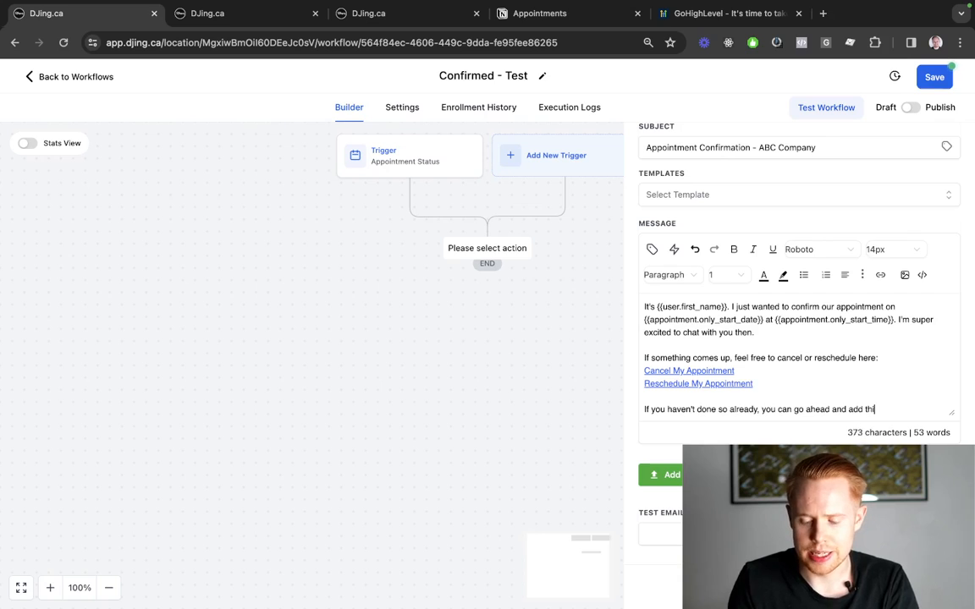
{"action": "type", "text": "s appointment to "}
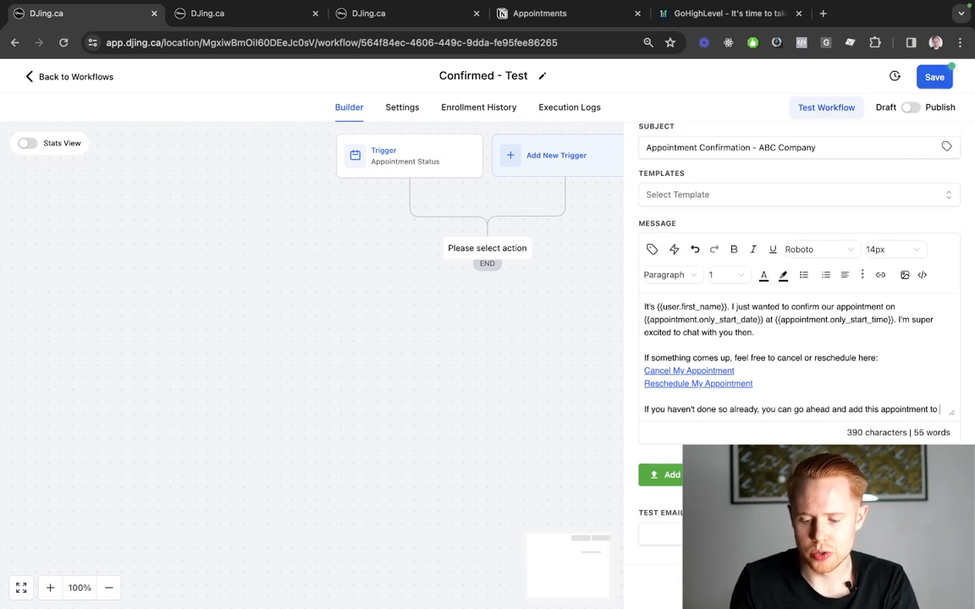
{"action": "type", "text": "you calendar"}
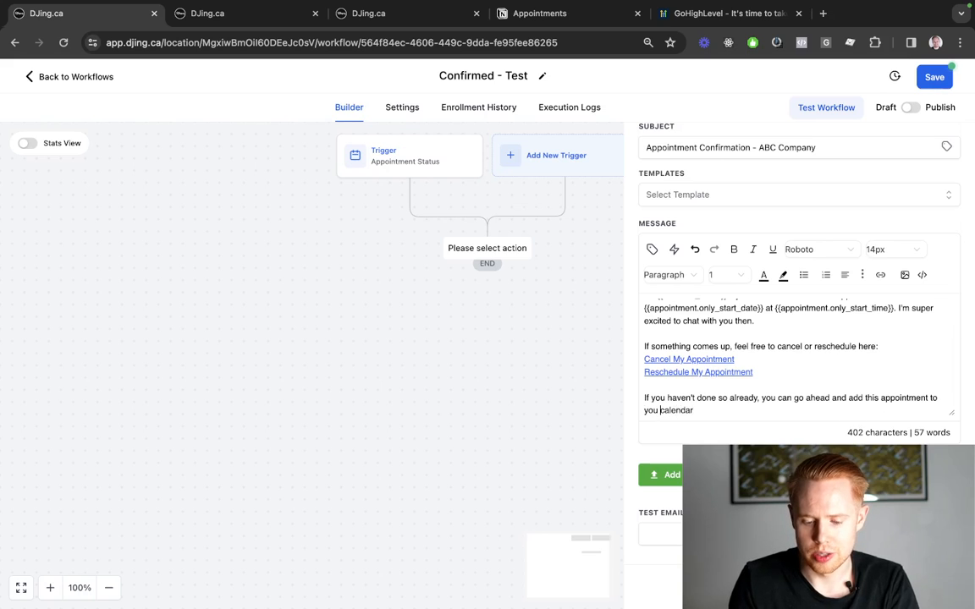
{"action": "type", "text": "r he"}
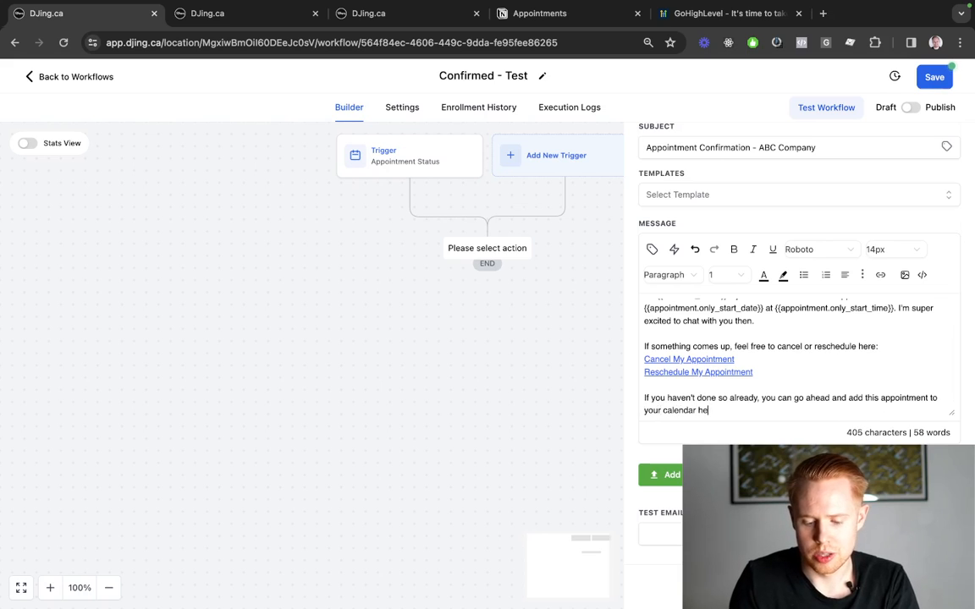
{"action": "type", "text": "re:"}
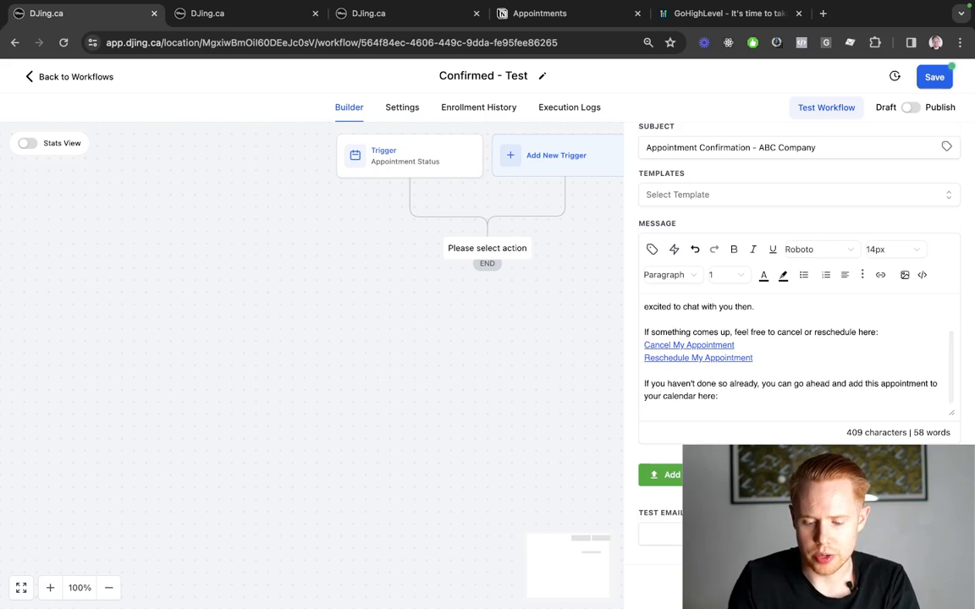
Insert the appointment's Add to Google Calendar and Add to iCal/Outlook custom values on separate lines below the calendar paragraph
{"action": "left_click", "coordinate": [649, 248]}
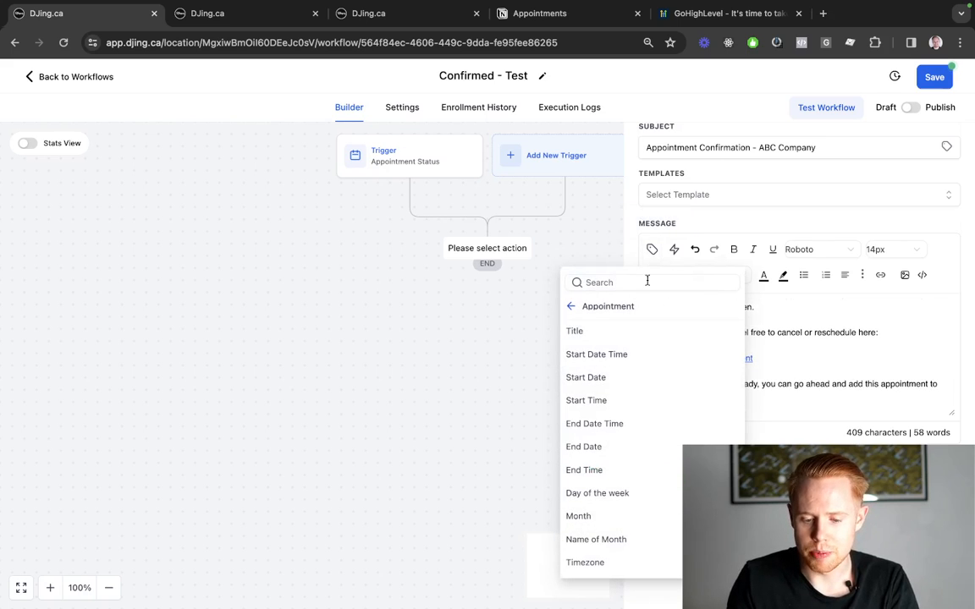
{"action": "scroll", "coordinate": [580, 401], "scroll_direction": "down", "scroll_amount": 3}
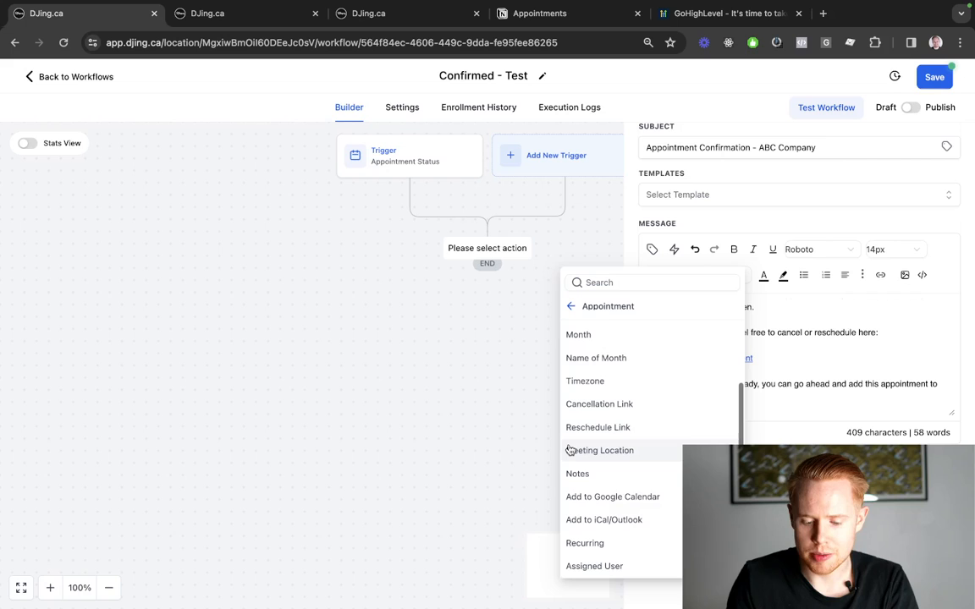
{"action": "left_click", "coordinate": [592, 496]}
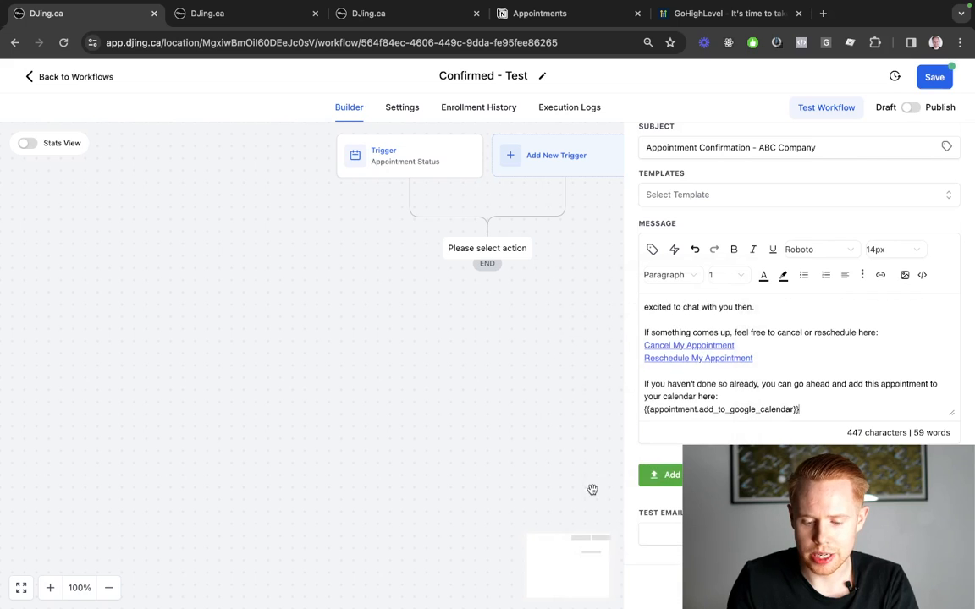
{"action": "left_click", "coordinate": [652, 250]}
{"action": "scroll", "coordinate": [642, 508], "scroll_direction": "down", "scroll_amount": 3}
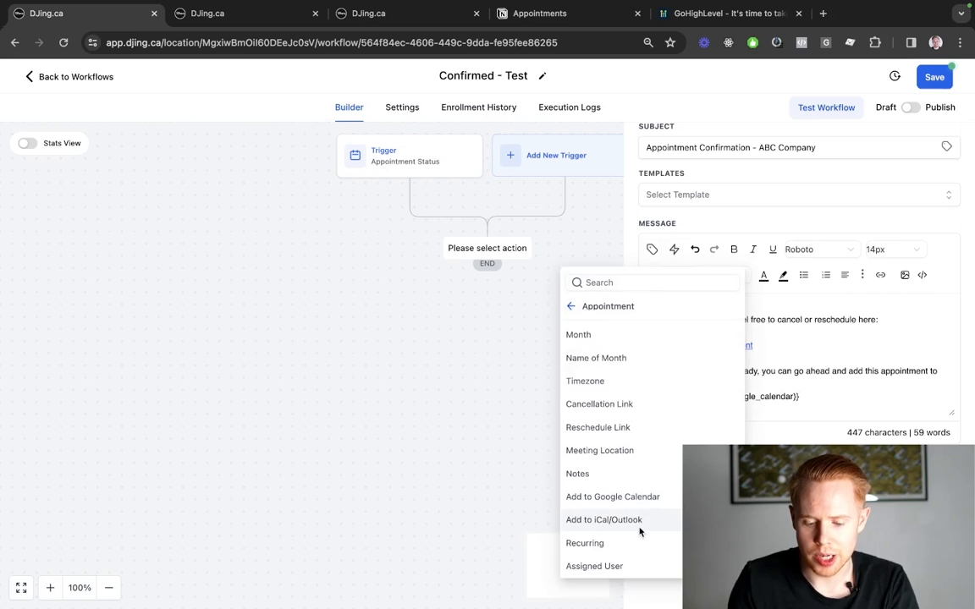
{"action": "left_click", "coordinate": [640, 526]}
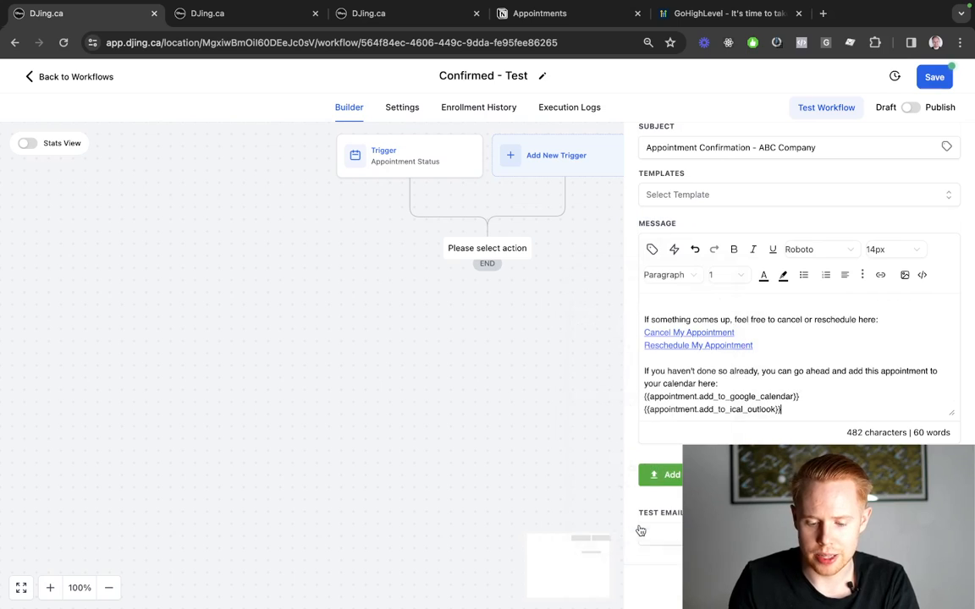
Add the line "Add To Google Calendar" directly above the Google Calendar value and select its text
{"action": "left_click", "coordinate": [740, 380]}
{"action": "key", "text": "Return"}
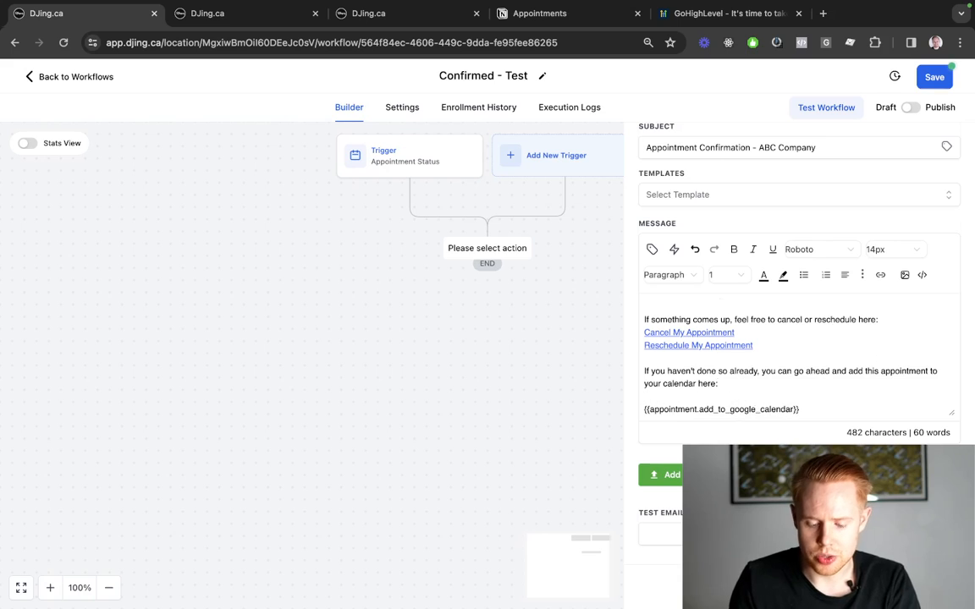
{"action": "scroll", "coordinate": [740, 380], "scroll_direction": "down", "scroll_amount": 1}
{"action": "type", "text": "Add"}
{"action": "type", "text": "To "}
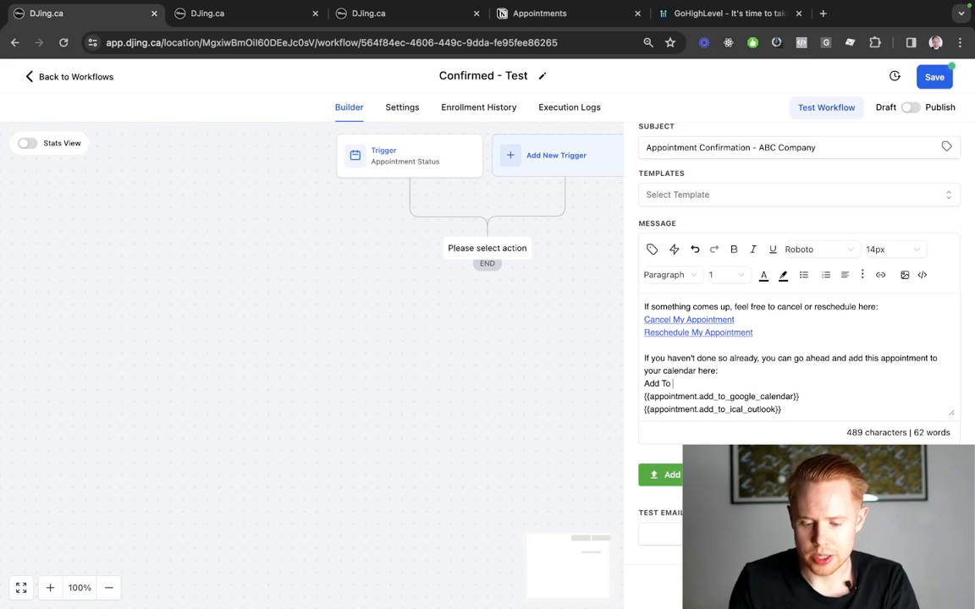
{"action": "type", "text": "Google Calendar"}
{"action": "key", "text": "shift+Home"}
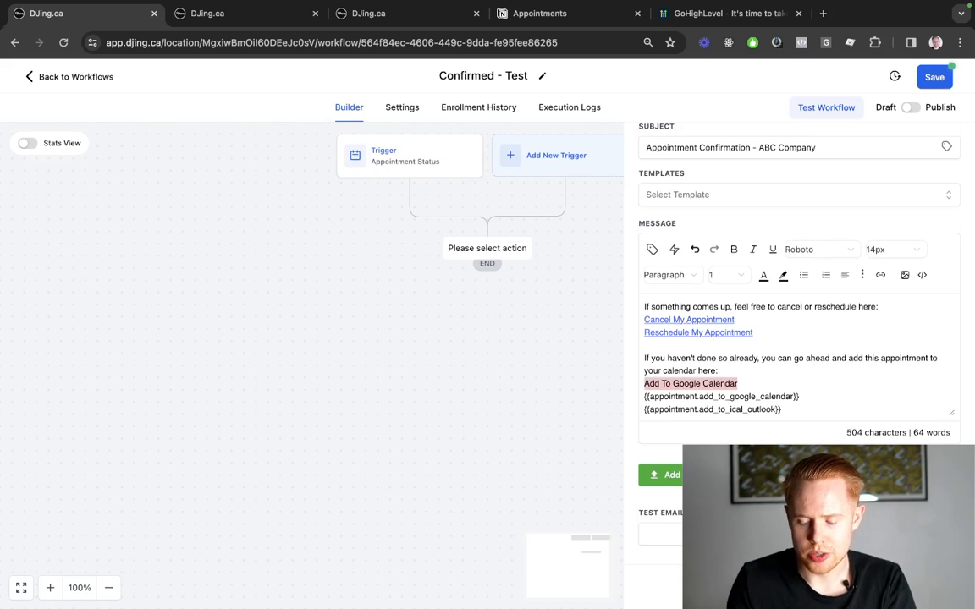
Cut the {{appointment.add_to_google_calendar}} value from the message and embed it as a New window link on "Add To Google Calendar"
{"action": "key", "text": "Down"}
{"action": "key", "text": "shift+End"}
{"action": "key", "text": "super+c"}
{"action": "key", "text": "BackSpace"}
{"action": "key", "text": "BackSpace"}
{"action": "key", "text": "shift+Home"}
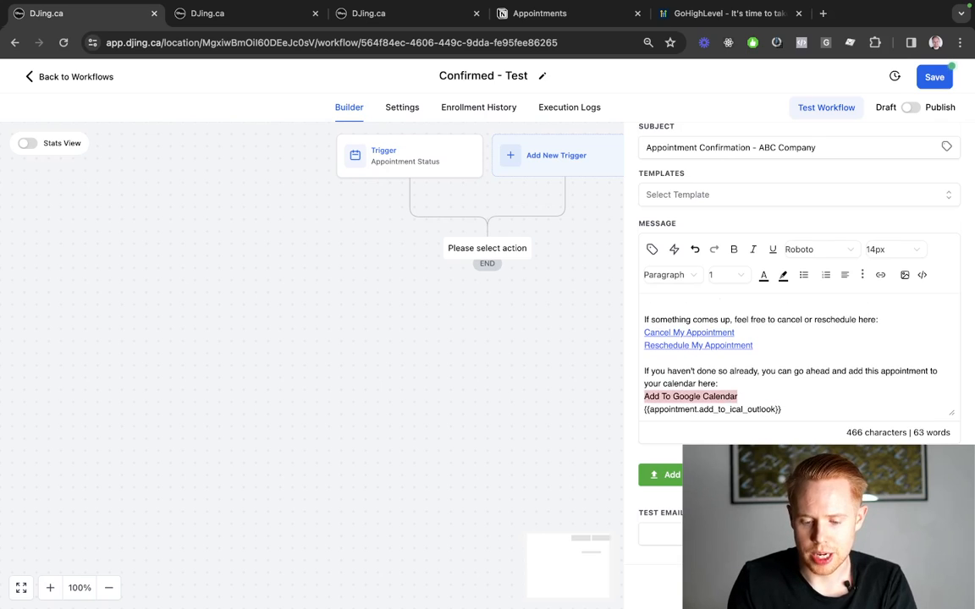
{"action": "left_click", "coordinate": [880, 274]}
{"action": "left_click", "coordinate": [383, 281]}
{"action": "key", "text": "super+v"}
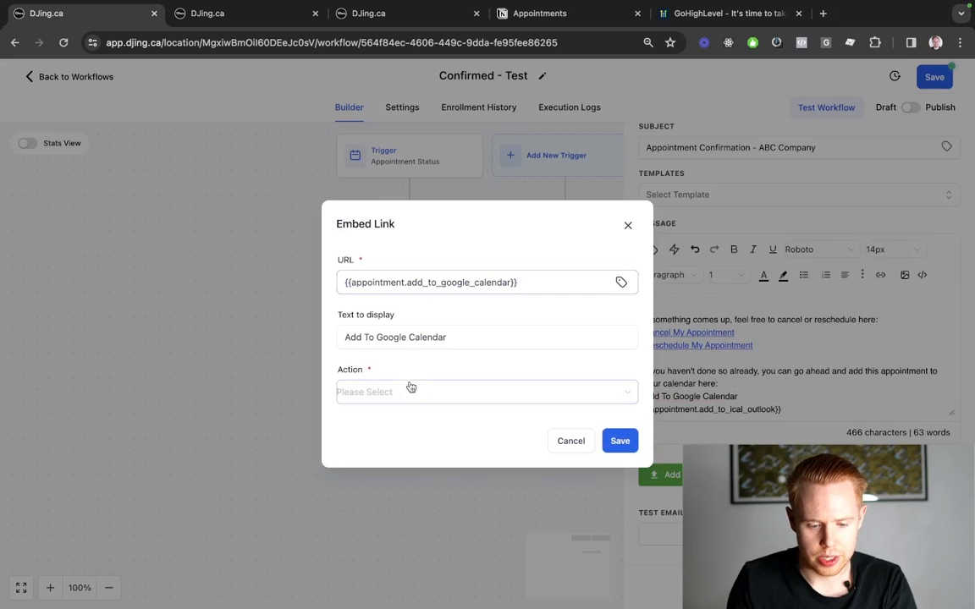
{"action": "left_click", "coordinate": [409, 391]}
{"action": "left_click", "coordinate": [394, 441]}
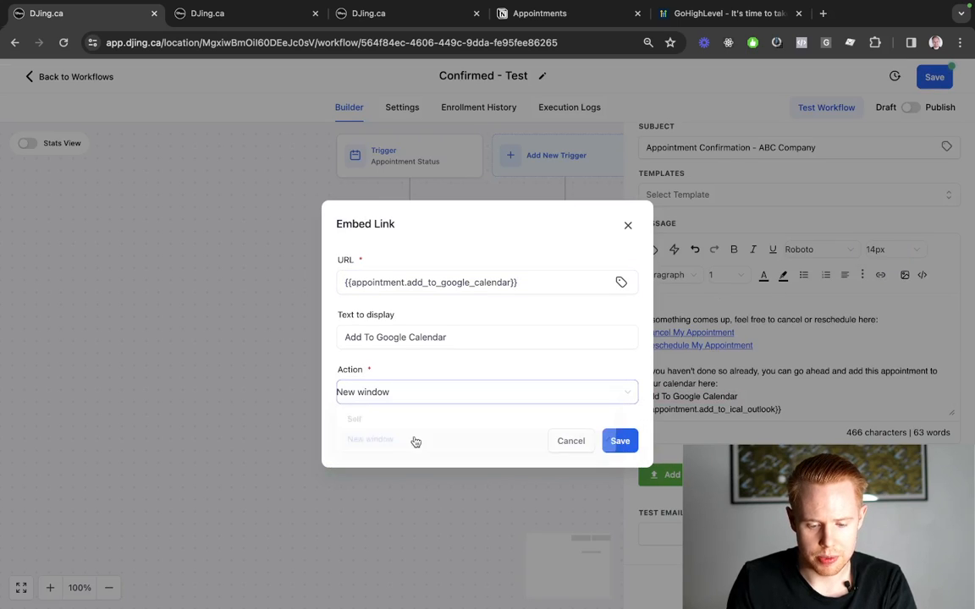
{"action": "left_click", "coordinate": [619, 440]}
Add the line "Add To Outlook" directly below the Add To Google Calendar link
{"action": "key", "text": "Return"}
{"action": "type", "text": "Add "}
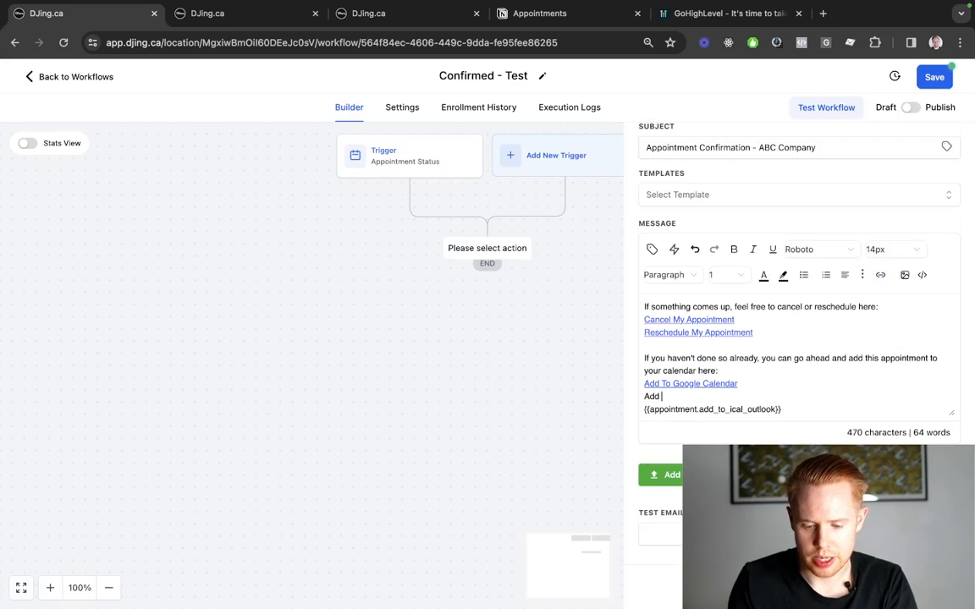
{"action": "type", "text": "To Outlink"}
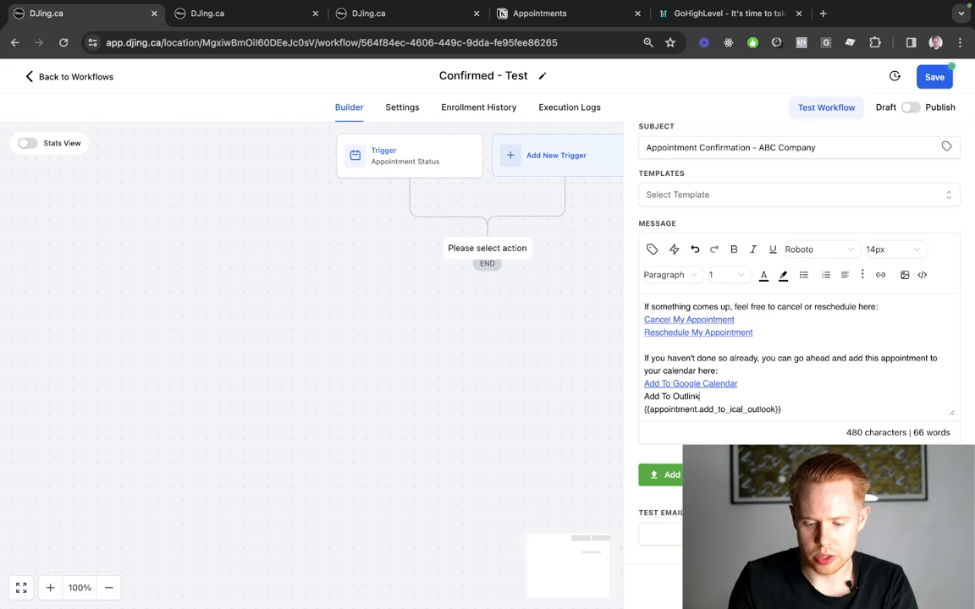
{"action": "key", "text": "BackSpace"}
{"action": "key", "text": "BackSpace"}
{"action": "key", "text": "BackSpace"}
{"action": "type", "text": "ook"}
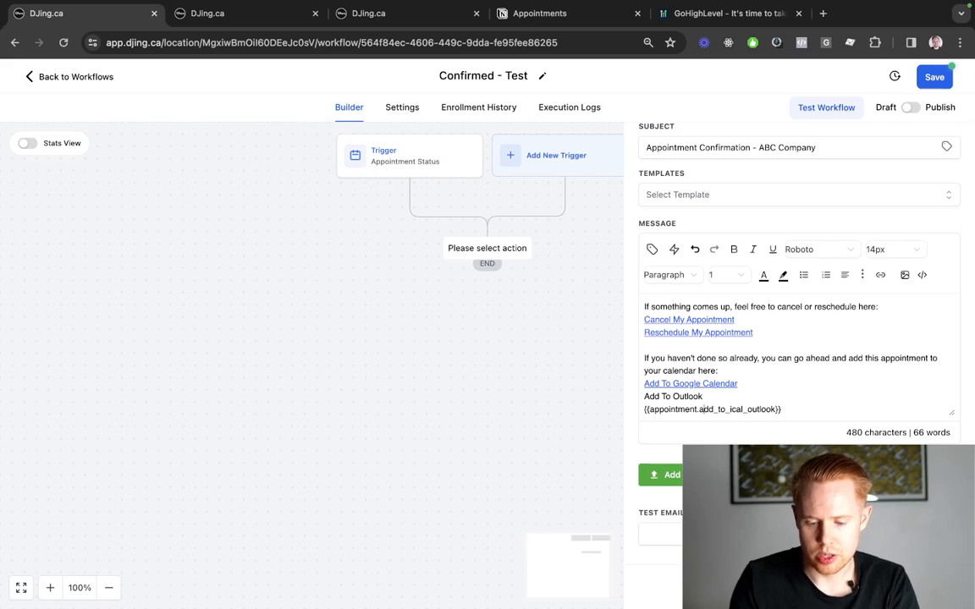
Cut the {{appointment.add_to_ical_outlook}} value from the message and embed it as a New window link on "Add To Outlook"
{"action": "key", "text": "super+shift+Left"}
{"action": "key", "text": "super+x"}
{"action": "key", "text": "BackSpace"}
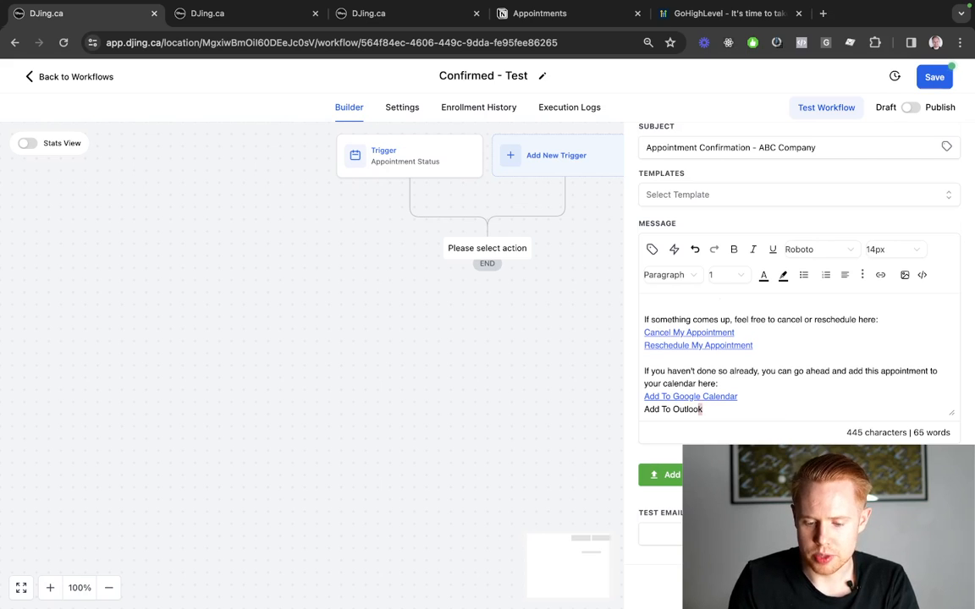
{"action": "key", "text": "super+shift+Left"}
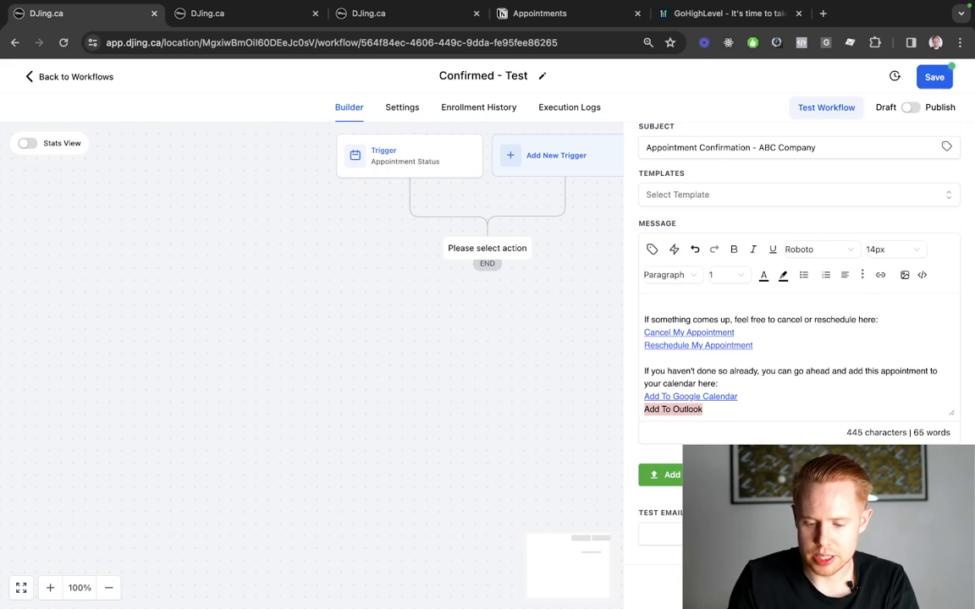
{"action": "left_click", "coordinate": [880, 275]}
{"action": "left_click", "coordinate": [414, 281]}
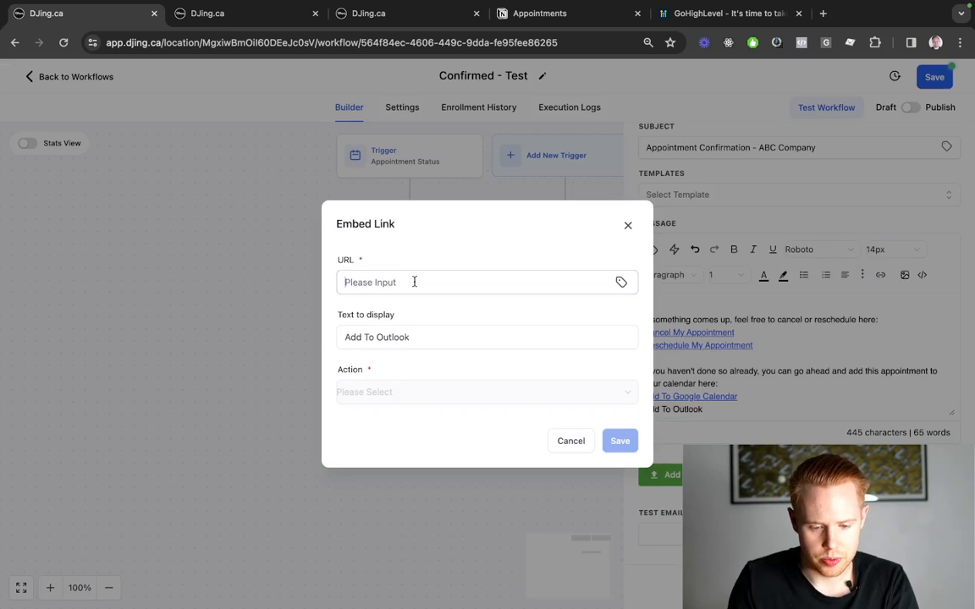
{"action": "key", "text": "super+v"}
{"action": "left_click", "coordinate": [374, 394]}
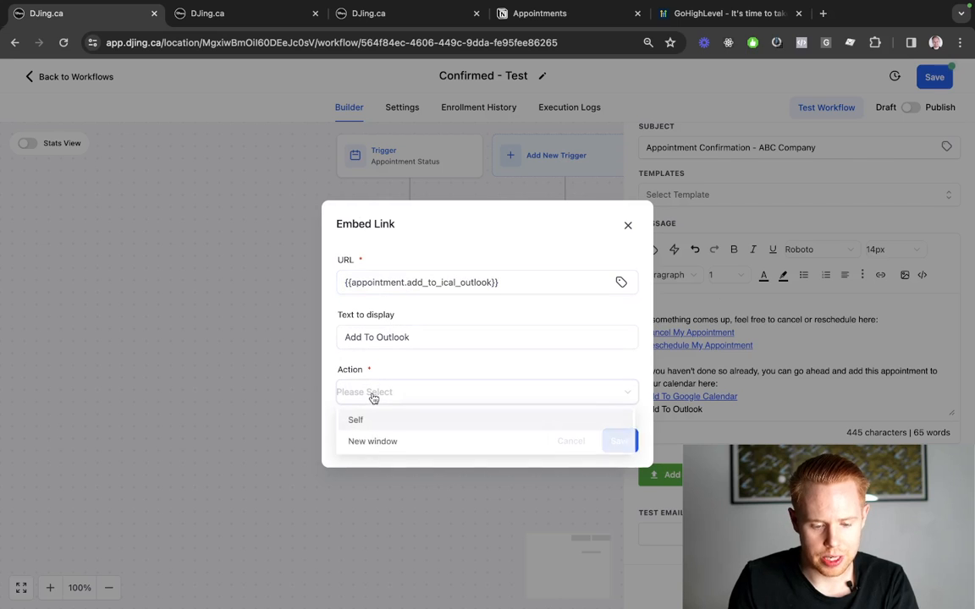
{"action": "left_click", "coordinate": [374, 441]}
{"action": "left_click", "coordinate": [619, 441]}
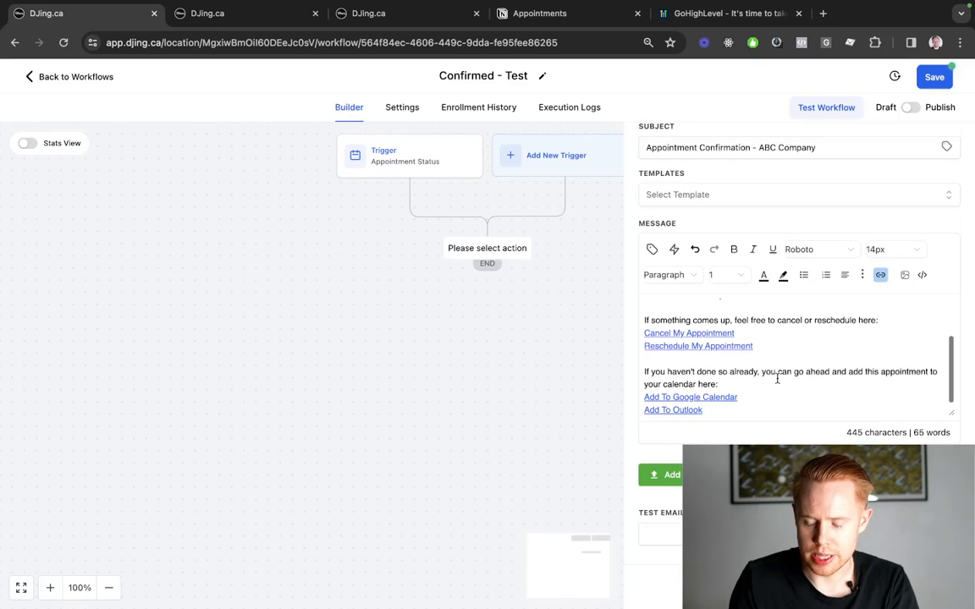
Review the email message from the greeting down to the calendar links
{"action": "scroll", "coordinate": [725, 372], "scroll_direction": "up", "scroll_amount": 1}
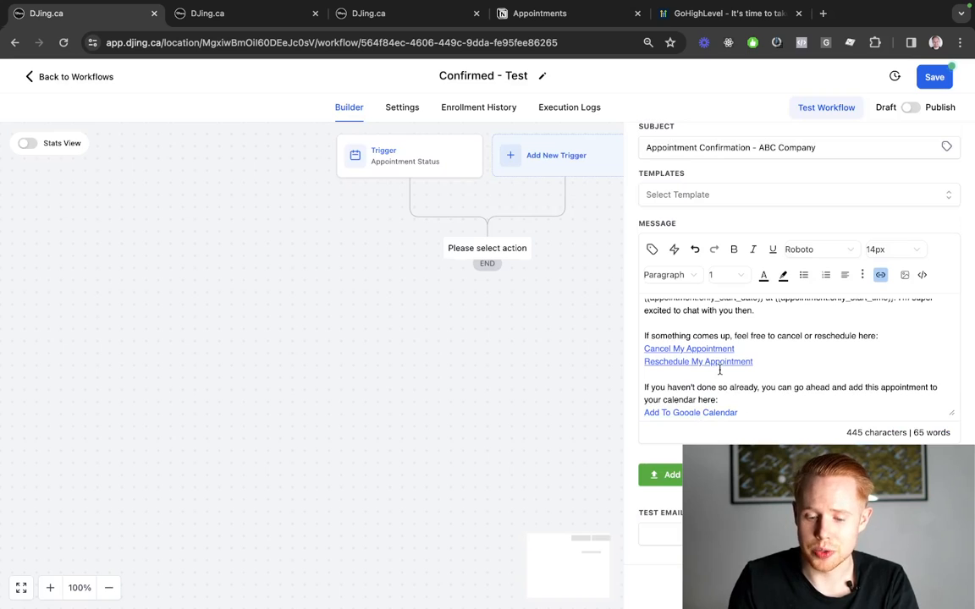
{"action": "scroll", "coordinate": [720, 369], "scroll_direction": "down", "scroll_amount": 2}
{"action": "scroll", "coordinate": [738, 420], "scroll_direction": "up", "scroll_amount": 5}
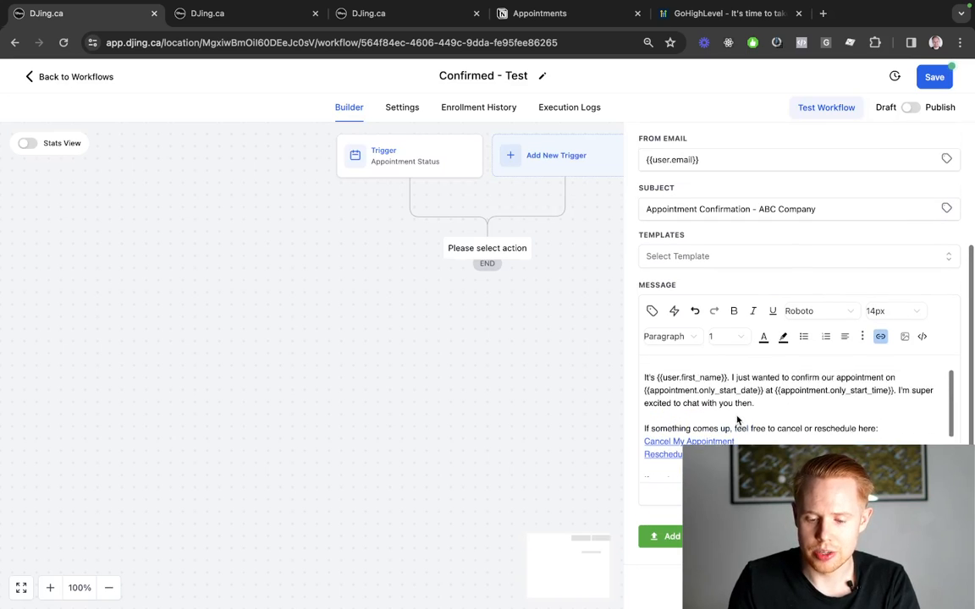
{"action": "scroll", "coordinate": [745, 381], "scroll_direction": "up", "scroll_amount": 2}
{"action": "scroll", "coordinate": [762, 305], "scroll_direction": "down", "scroll_amount": 1}
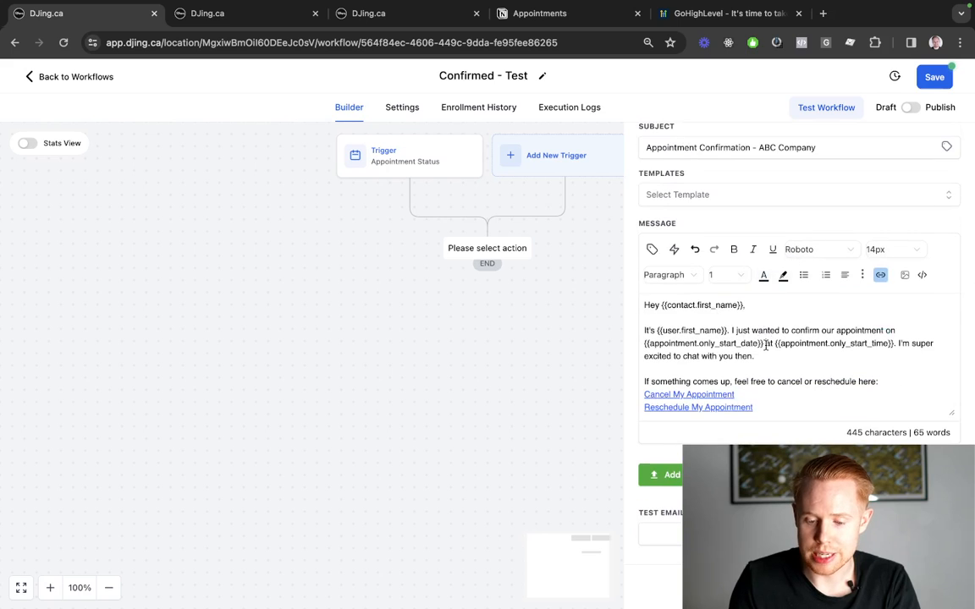
{"action": "left_click", "coordinate": [896, 343]}
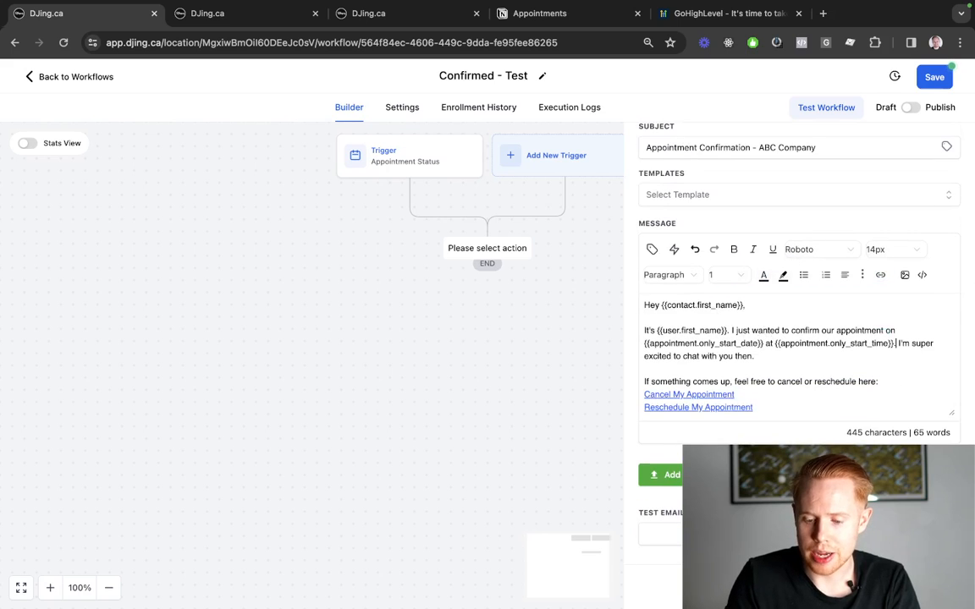
{"action": "scroll", "coordinate": [719, 373], "scroll_direction": "down", "scroll_amount": 2}
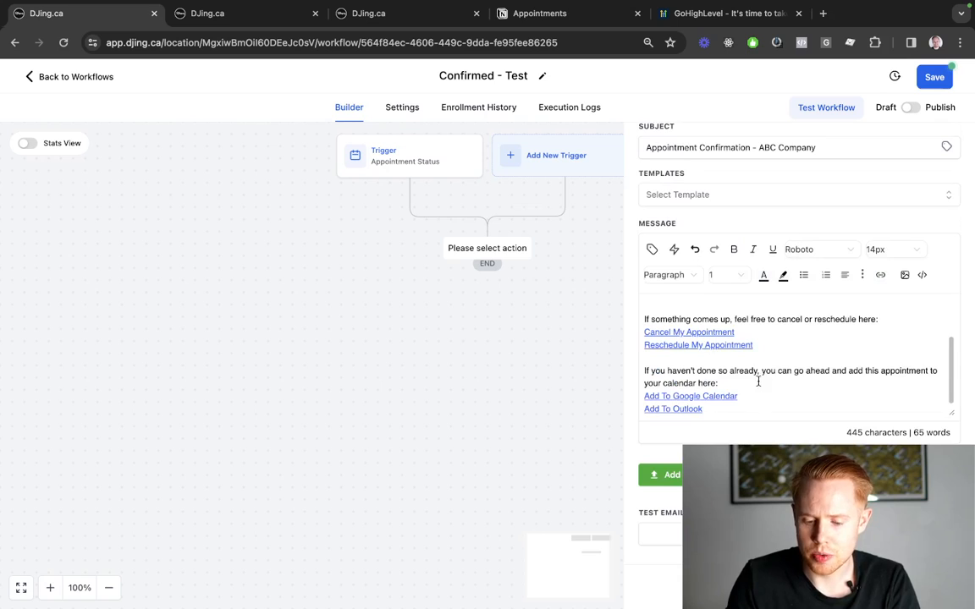
Start a new paragraph below the Add To Outlook link, separated by a blank line
{"action": "left_click", "coordinate": [749, 410]}
{"action": "key", "text": "Return"}
{"action": "key", "text": "Return"}
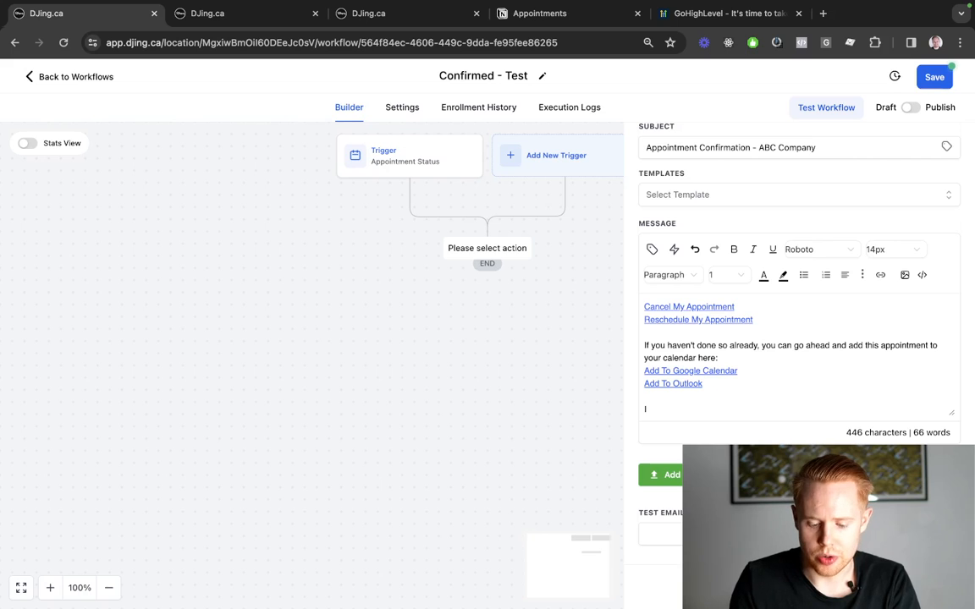
Write the closing line "I hope you have a great" followed by the Right now day-of-the-week custom value
{"action": "type", "text": "I hope you have"}
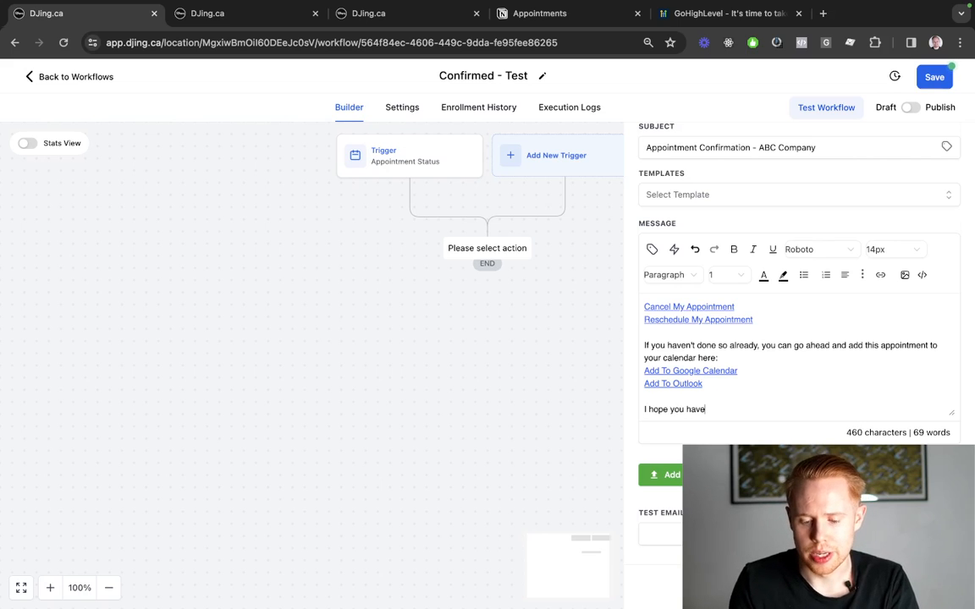
{"action": "type", "text": " a great"}
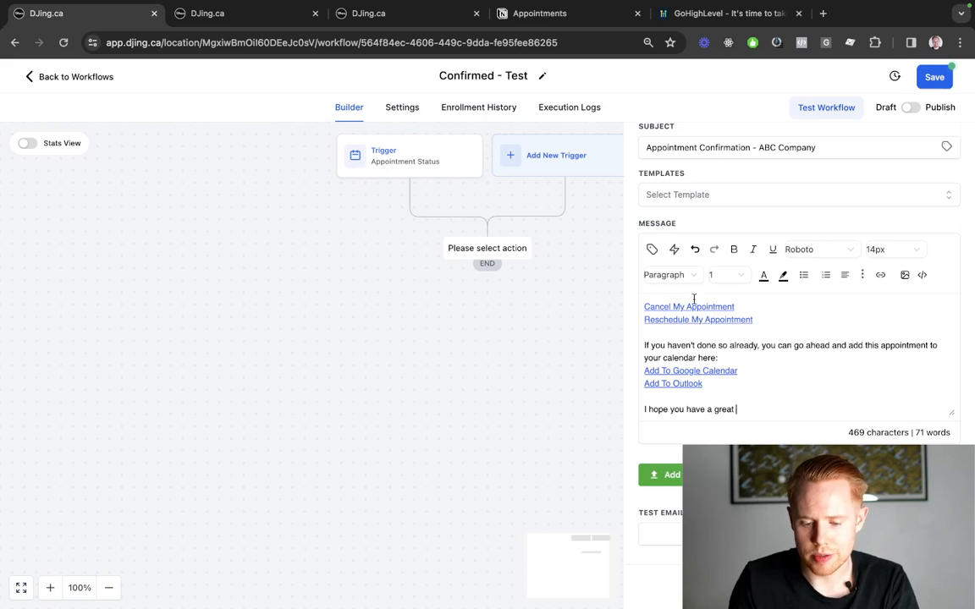
{"action": "left_click", "coordinate": [651, 248]}
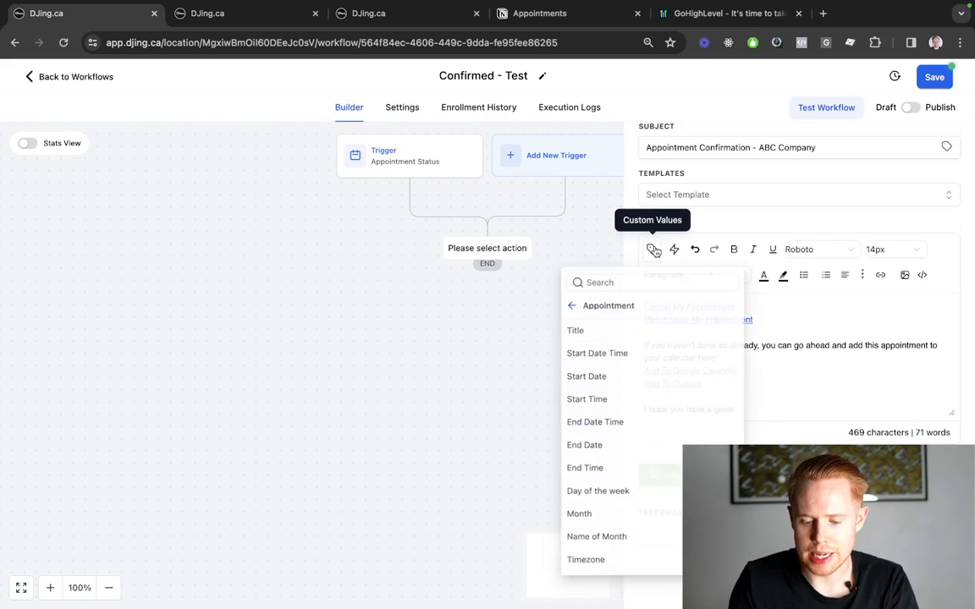
{"action": "left_click", "coordinate": [571, 306]}
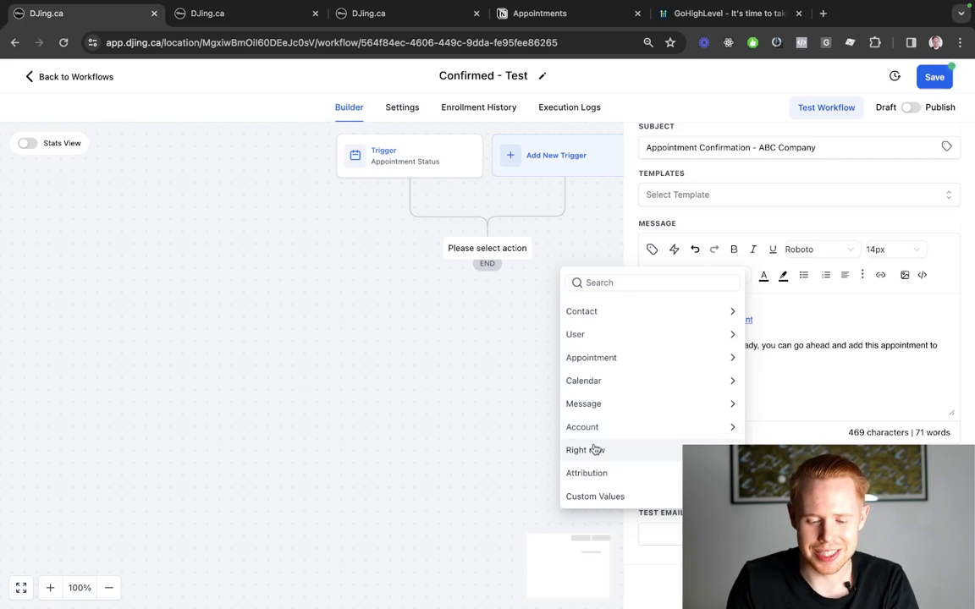
{"action": "left_click", "coordinate": [601, 450]}
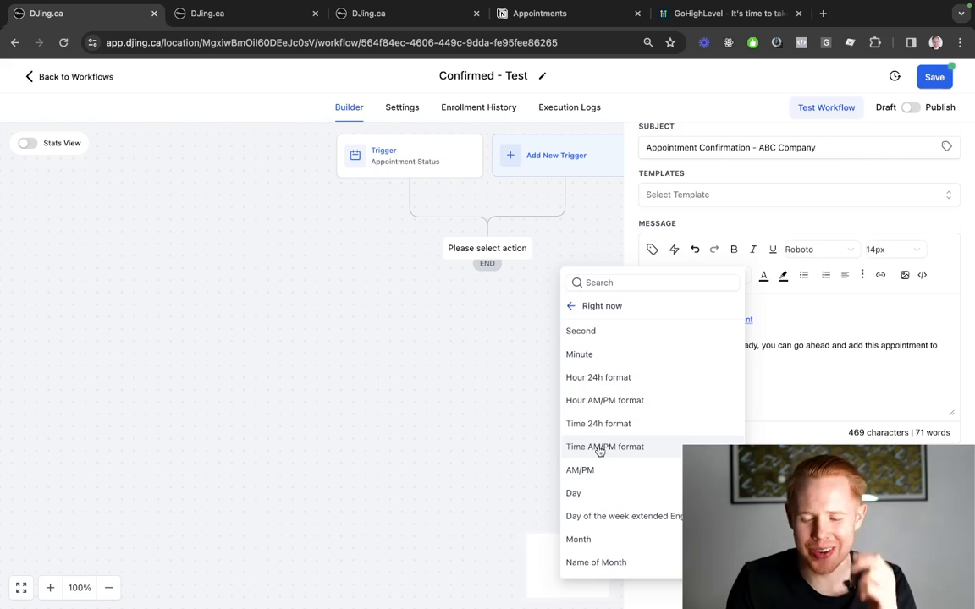
{"action": "left_click", "coordinate": [603, 516]}
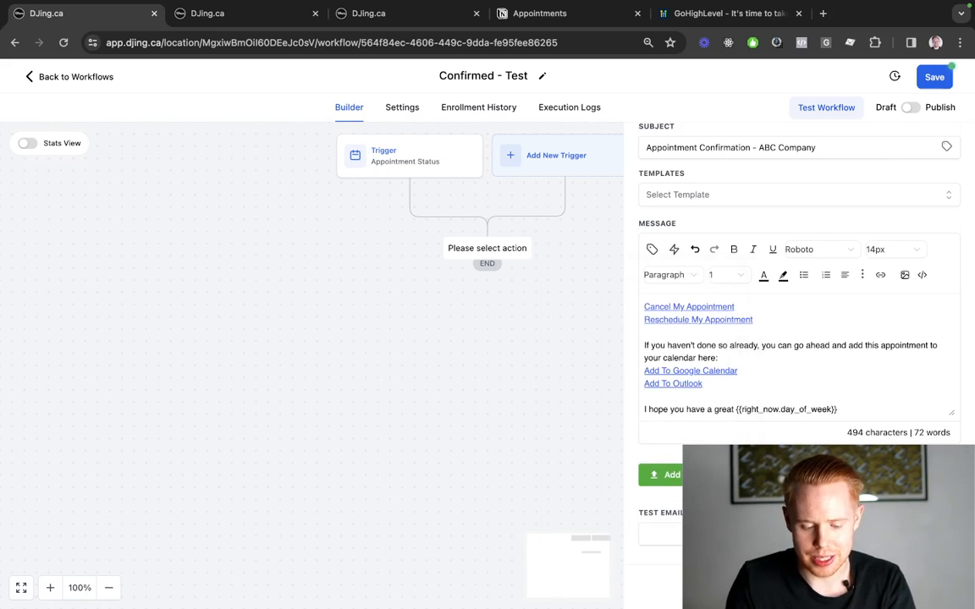
Complete the day-of-the-week closing line with an exclamation mark, select its custom value, and delete the line
{"action": "triple_click", "coordinate": [837, 410]}
{"action": "left_click", "coordinate": [837, 410]}
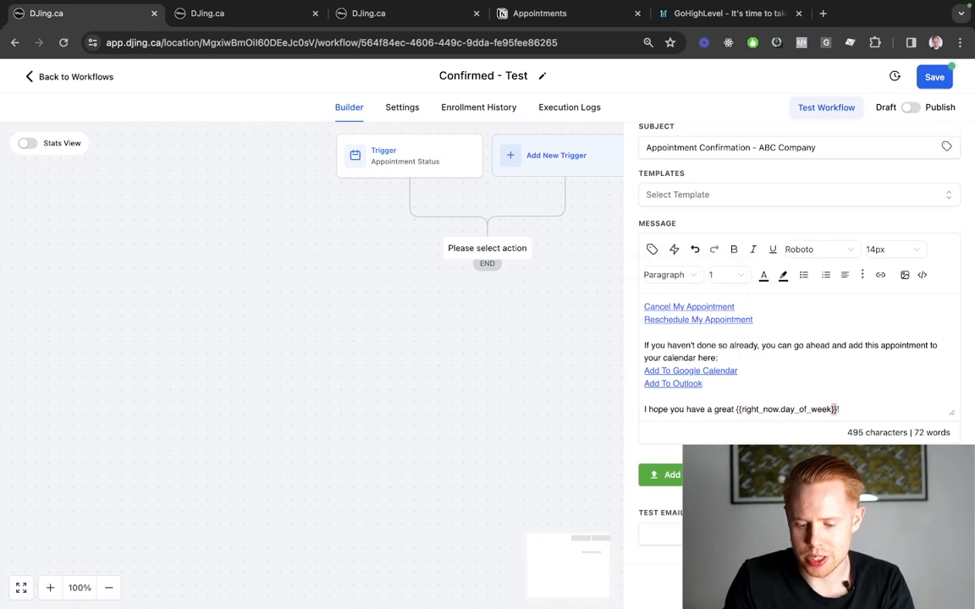
{"action": "left_click_drag", "start_coordinate": [837, 410], "coordinate": [739, 409]}
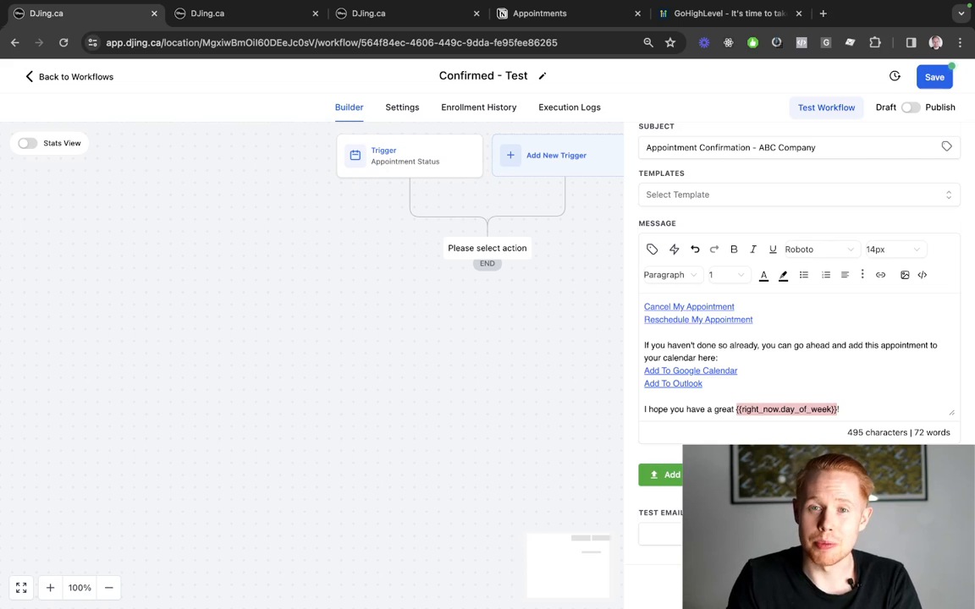
{"action": "key", "text": "shift+super+Left"}
{"action": "key", "text": "BackSpace"}
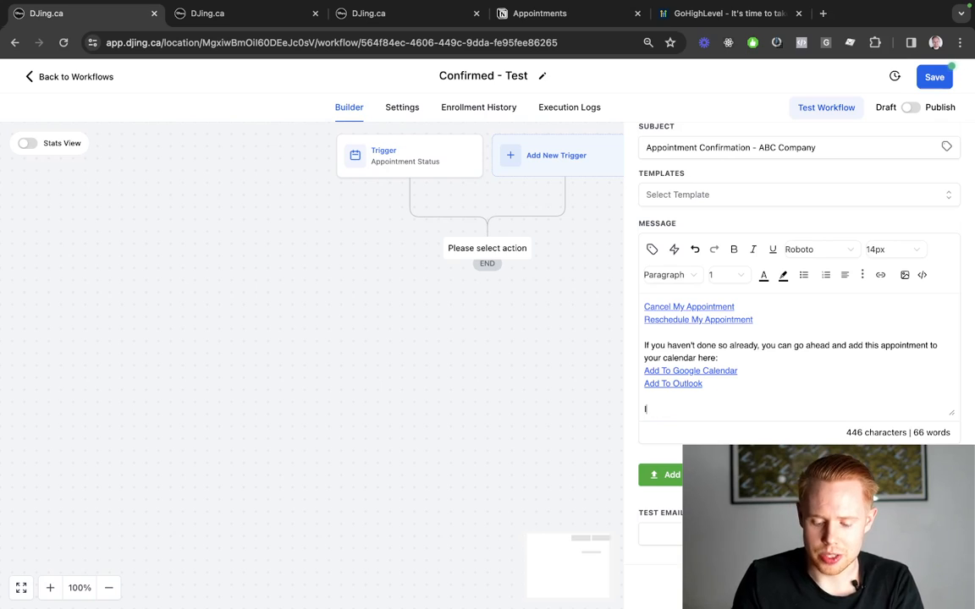
Close the message with "I'll chat with you soon!" and the sign-off "Best," in a separate paragraph
{"action": "type", "text": "I'll chat with you s"}
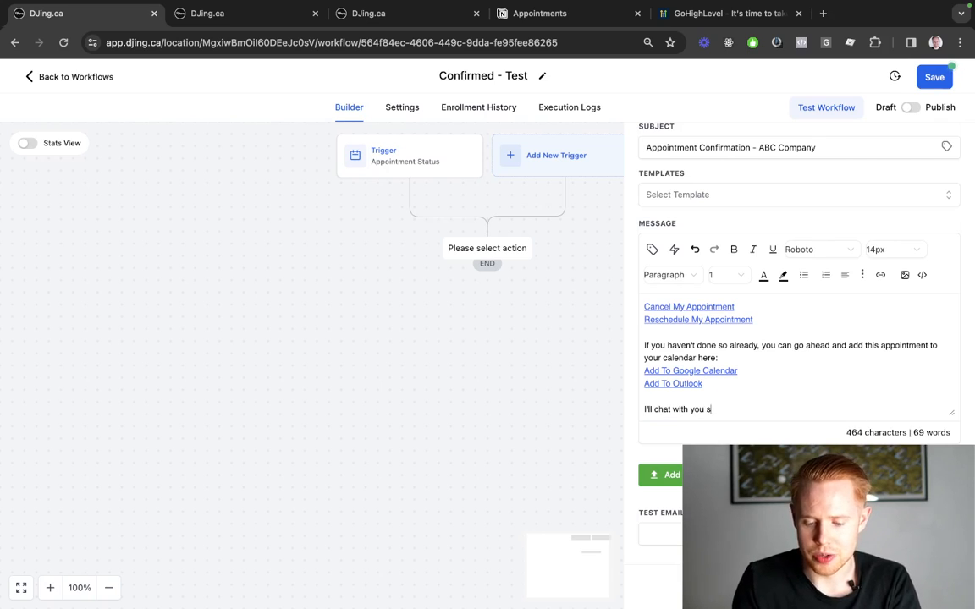
{"action": "type", "text": "oon!"}
{"action": "key", "text": "Return"}
{"action": "key", "text": "Return"}
{"action": "type", "text": "Best,"}
{"action": "key", "text": "Return"}
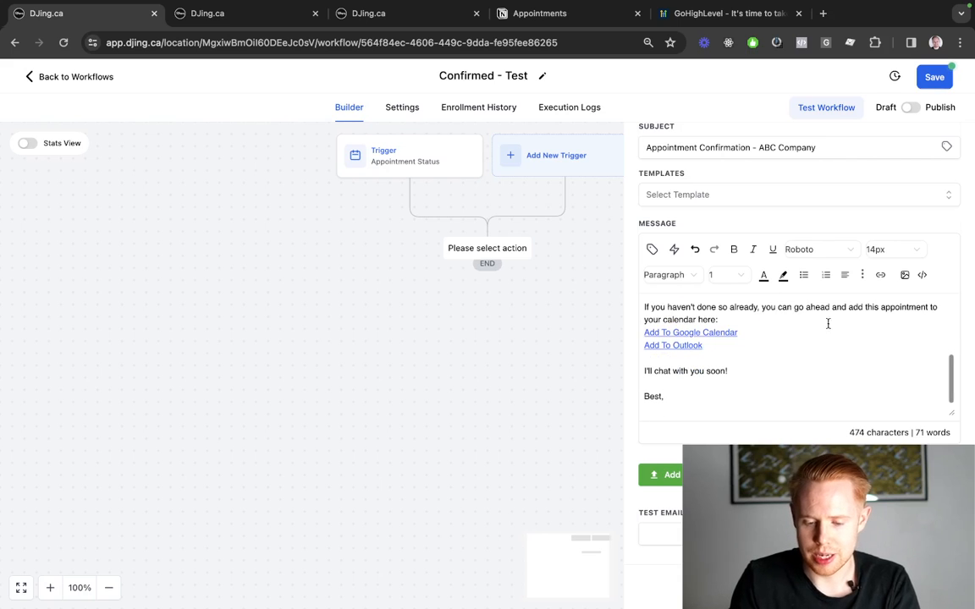
Insert the {{user.name}} custom value below "Best," and save the email action
{"action": "left_click", "coordinate": [655, 251]}
{"action": "left_click", "coordinate": [575, 311]}
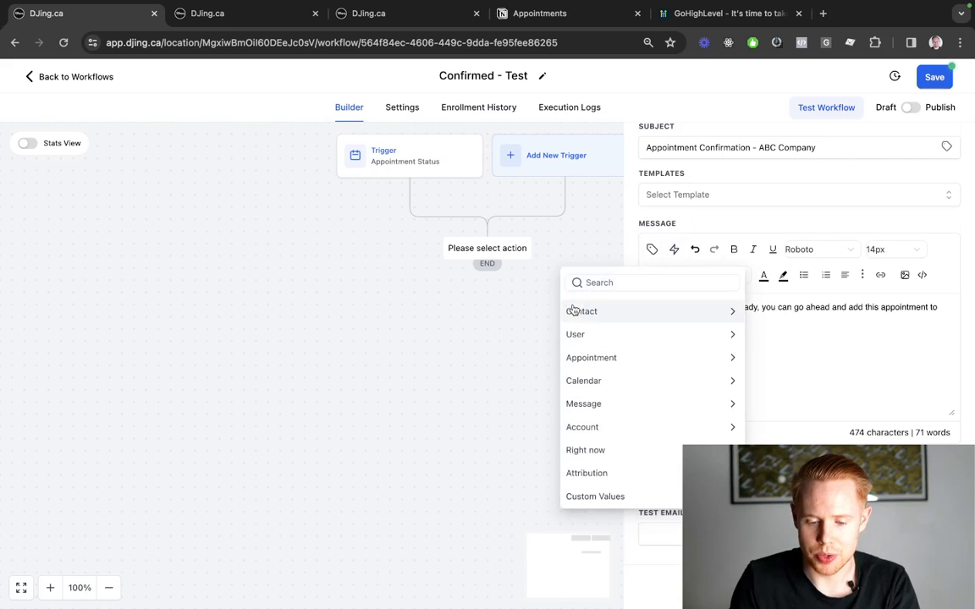
{"action": "left_click", "coordinate": [575, 334]}
{"action": "left_click", "coordinate": [656, 332]}
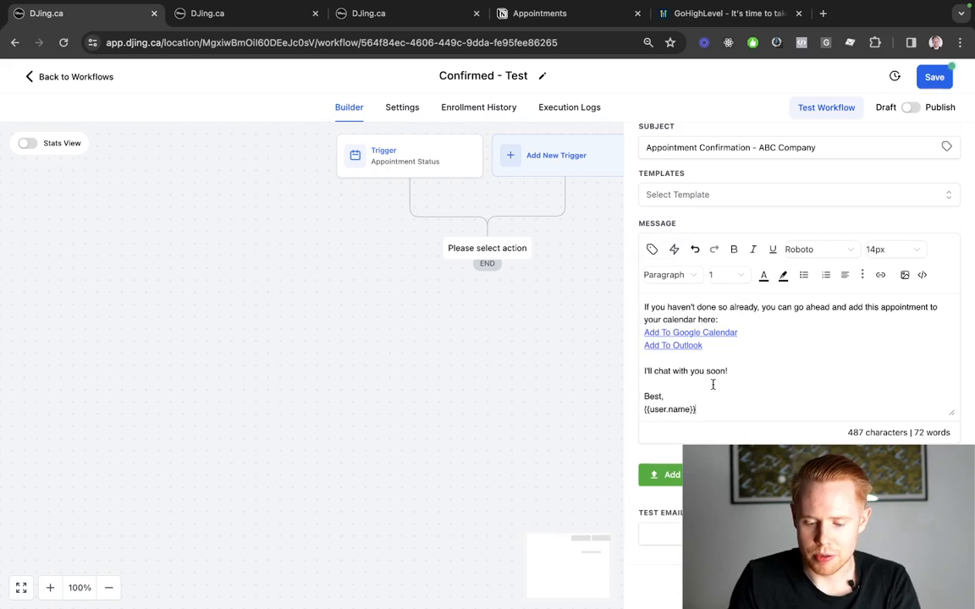
{"action": "left_click", "coordinate": [921, 587]}
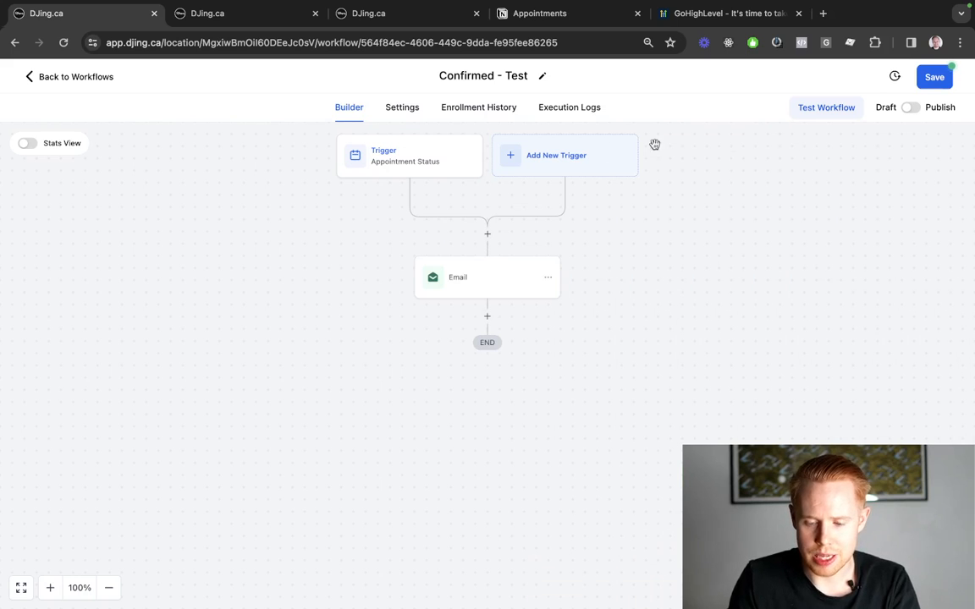
Add a Wait action with a 1-minute time delay before the Email action and save the workflow
{"action": "left_click", "coordinate": [488, 236]}
{"action": "type", "text": "wait"}
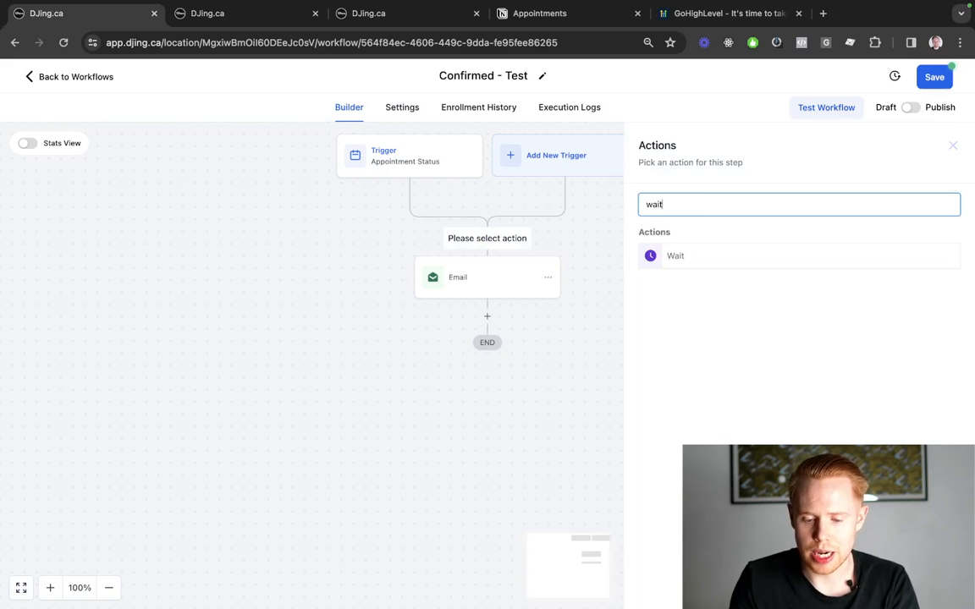
{"action": "left_click", "coordinate": [677, 255]}
{"action": "left_click", "coordinate": [463, 337]}
{"action": "type", "text": "1"}
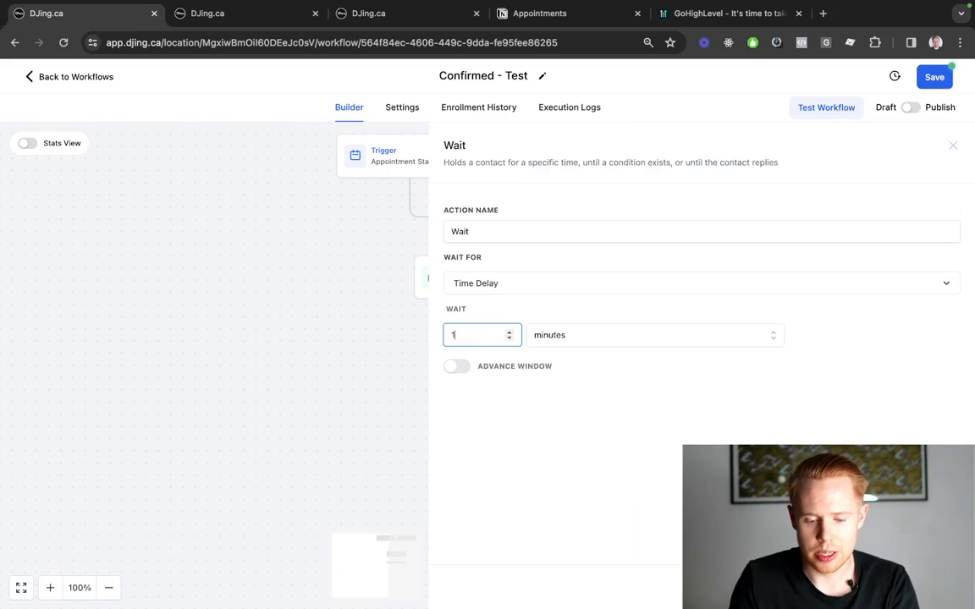
{"action": "left_click", "coordinate": [921, 586]}
{"action": "left_click", "coordinate": [936, 87]}
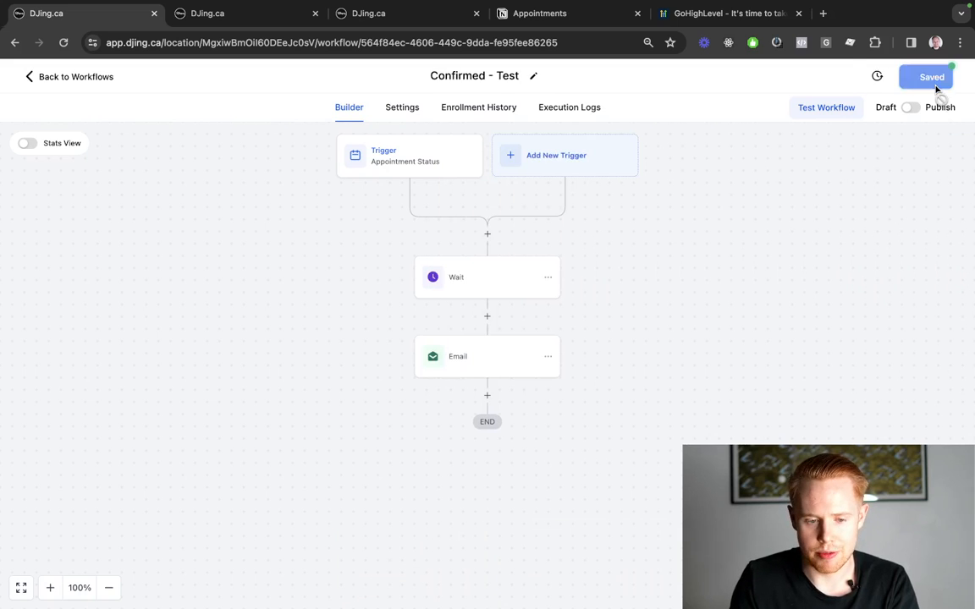
Switch to the test contact's record and view its appointments and the appointment booking form
{"action": "key", "text": "ctrl+Tab"}
{"action": "key", "text": "ctrl+Tab"}
{"action": "key", "text": "ctrl+shift+Tab"}
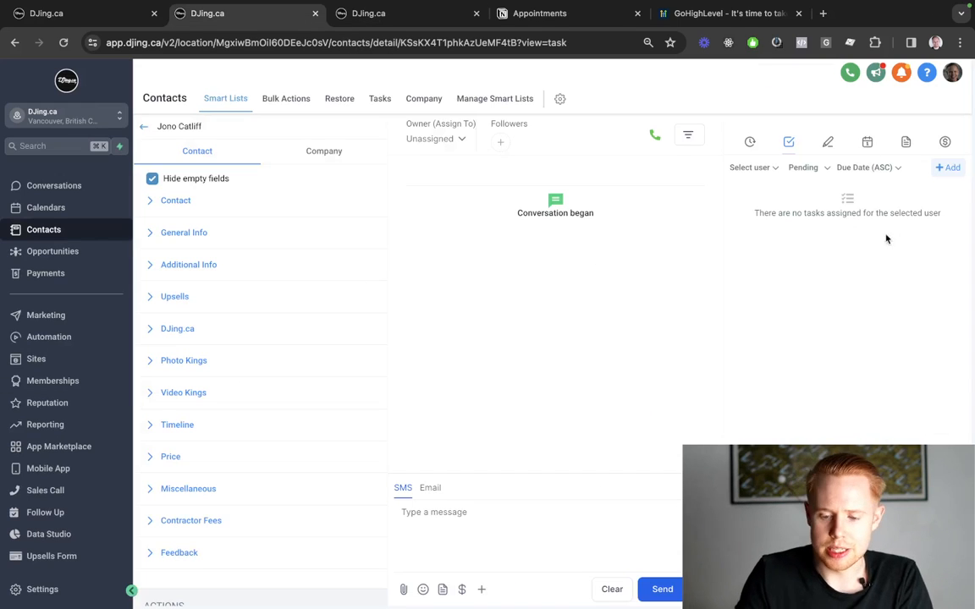
{"action": "left_click", "coordinate": [867, 142]}
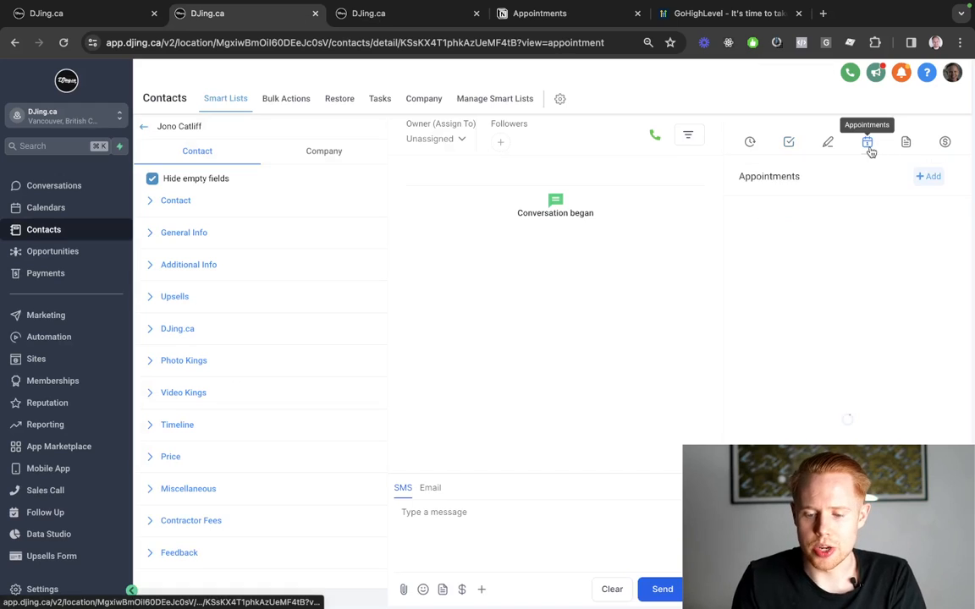
{"action": "left_click", "coordinate": [929, 177]}
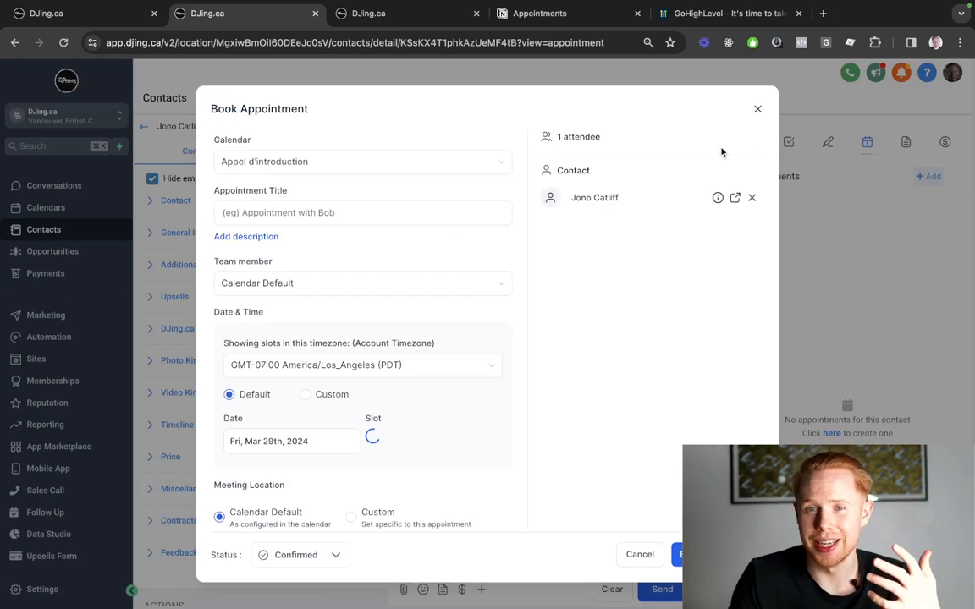
{"action": "left_click", "coordinate": [758, 109]}
Remove the test contact from the active "Unassigned Inbound Lead" workflow and confirm the removal
{"action": "scroll", "coordinate": [207, 292], "scroll_direction": "down", "scroll_amount": 5}
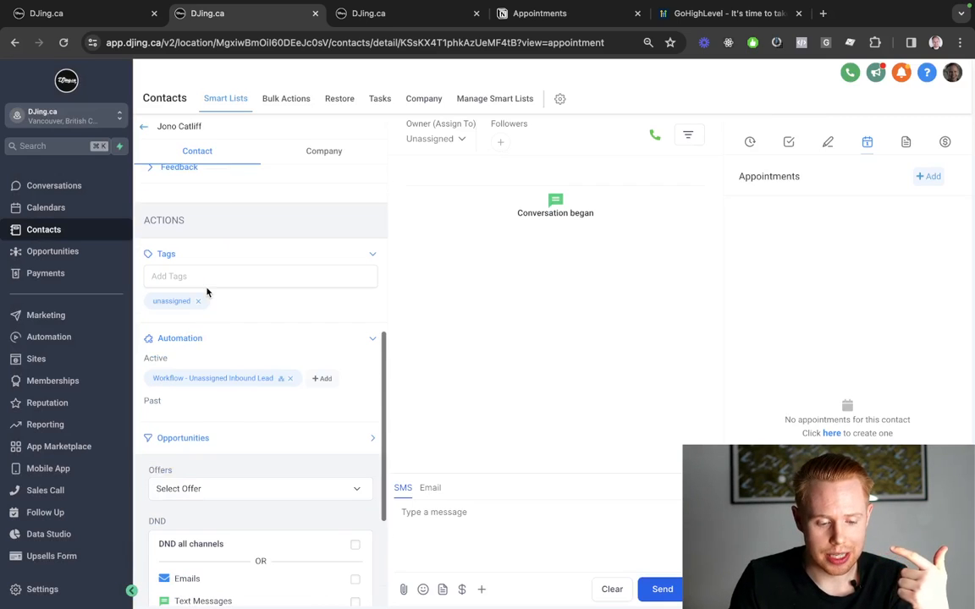
{"action": "left_click", "coordinate": [290, 380]}
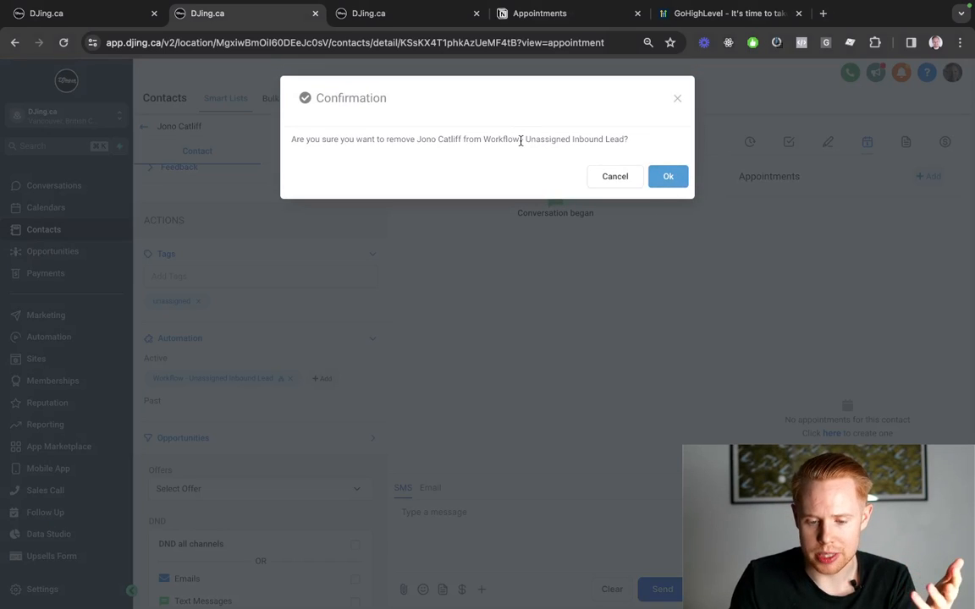
{"action": "left_click_drag", "start_coordinate": [521, 139], "coordinate": [415, 141]}
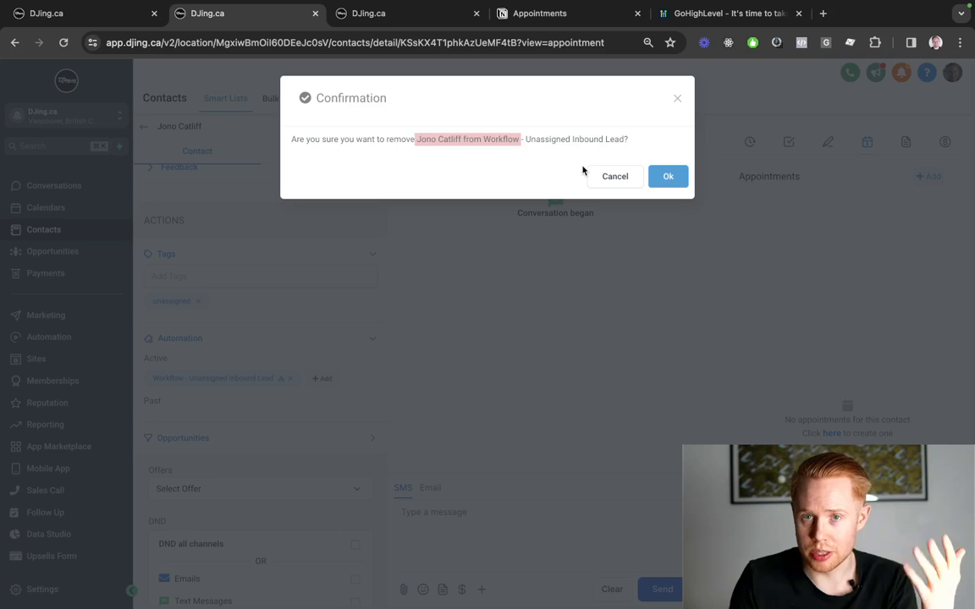
{"action": "left_click", "coordinate": [668, 176]}
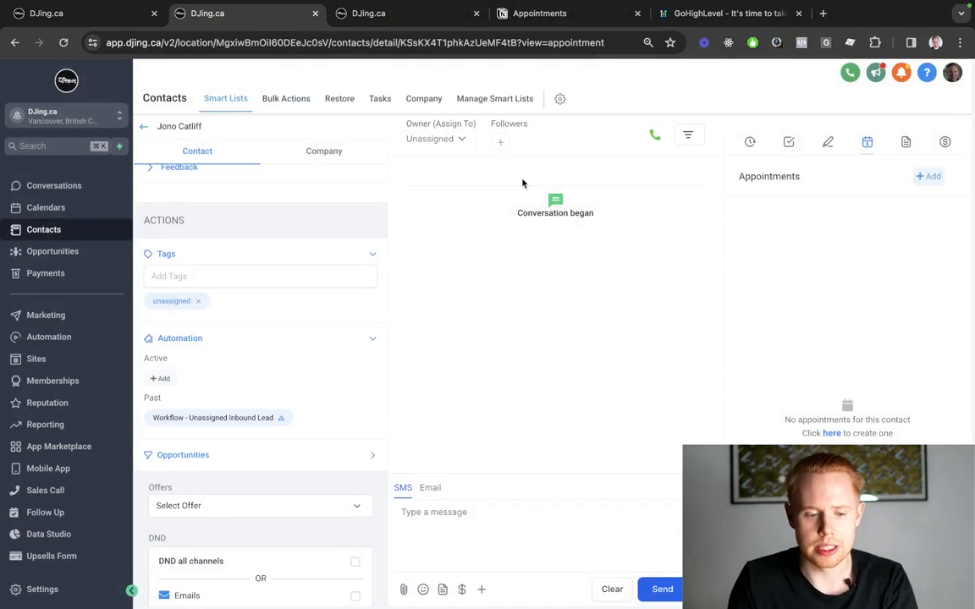
Return to the "Confirmed - Test" workflow and insert an Assign To User action between the trigger and the Wait action
{"action": "key", "text": "ctrl+Tab"}
{"action": "key", "text": "ctrl+shift+Tab"}
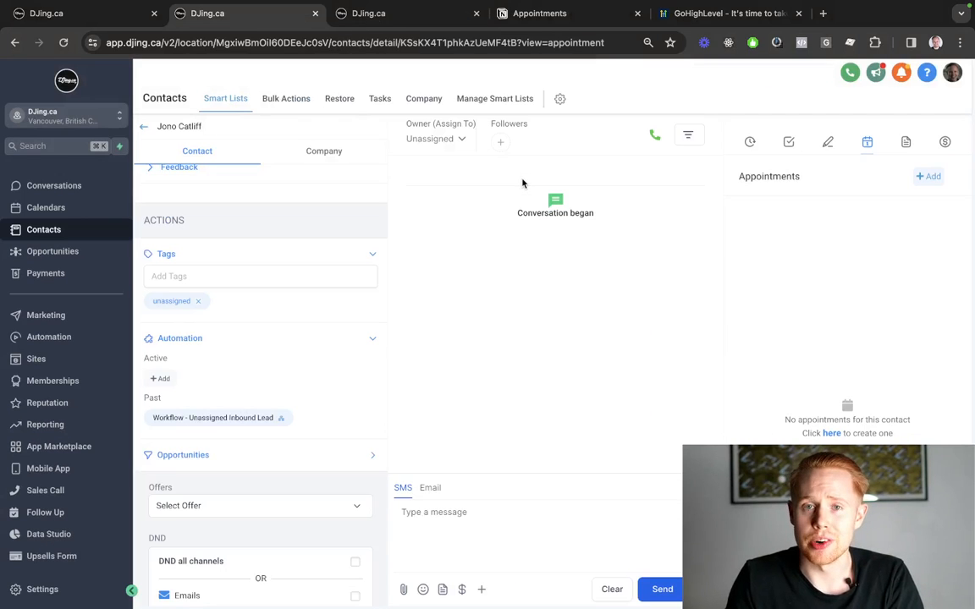
{"action": "key", "text": "ctrl+shift+Tab"}
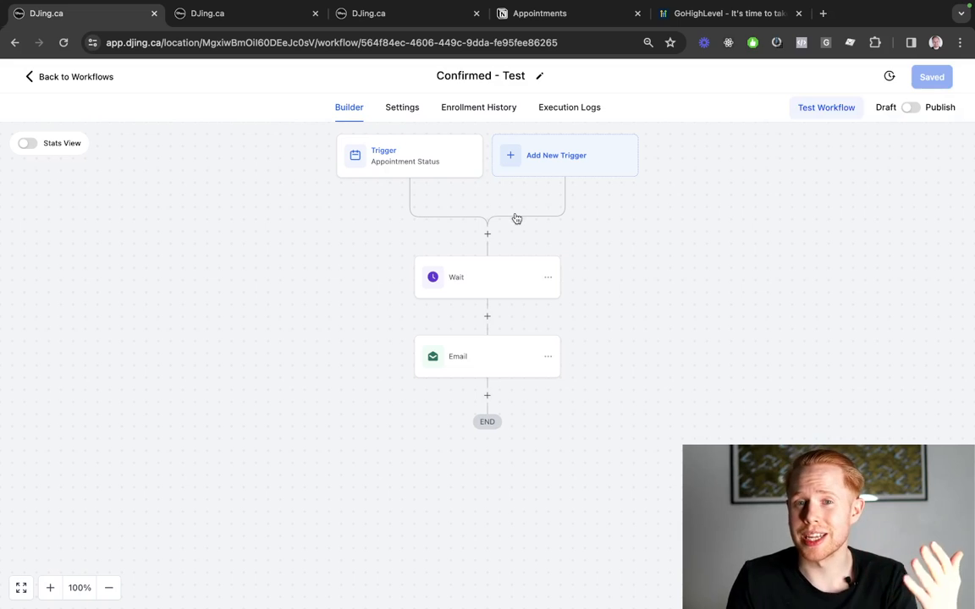
{"action": "left_click", "coordinate": [487, 316]}
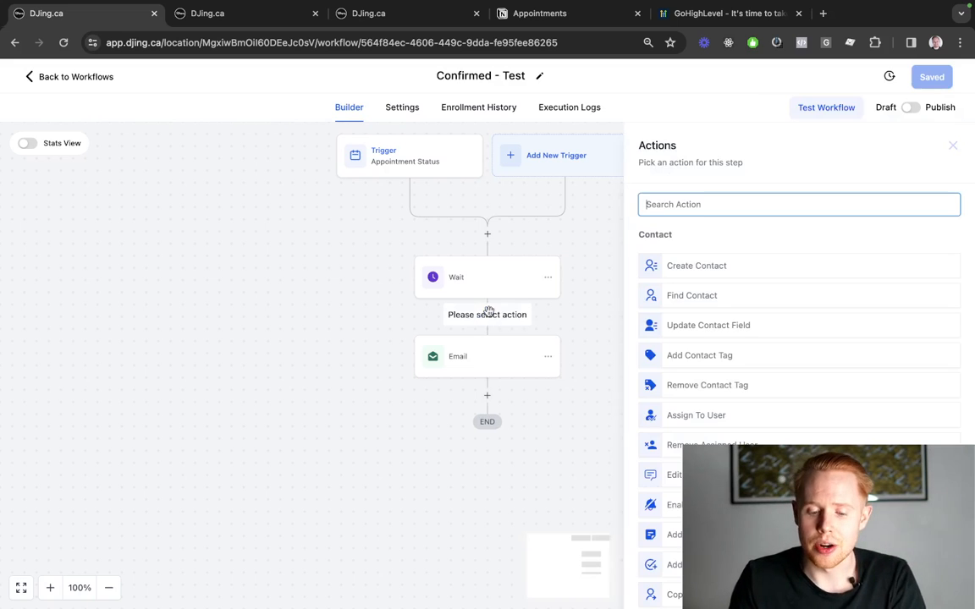
{"action": "left_click", "coordinate": [953, 145]}
{"action": "left_click", "coordinate": [486, 233]}
{"action": "type", "text": "as"}
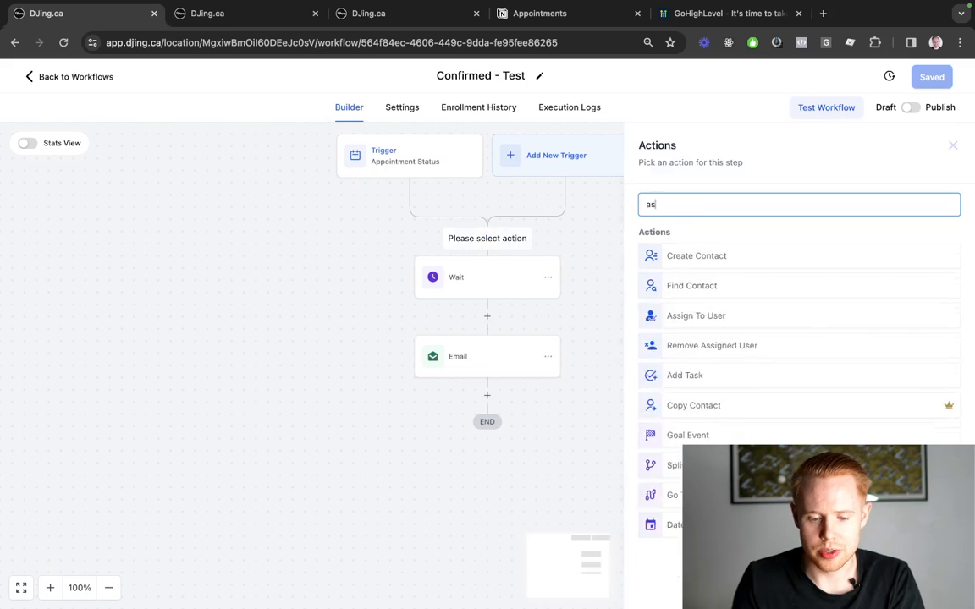
{"action": "type", "text": "sign"}
{"action": "left_click", "coordinate": [700, 254]}
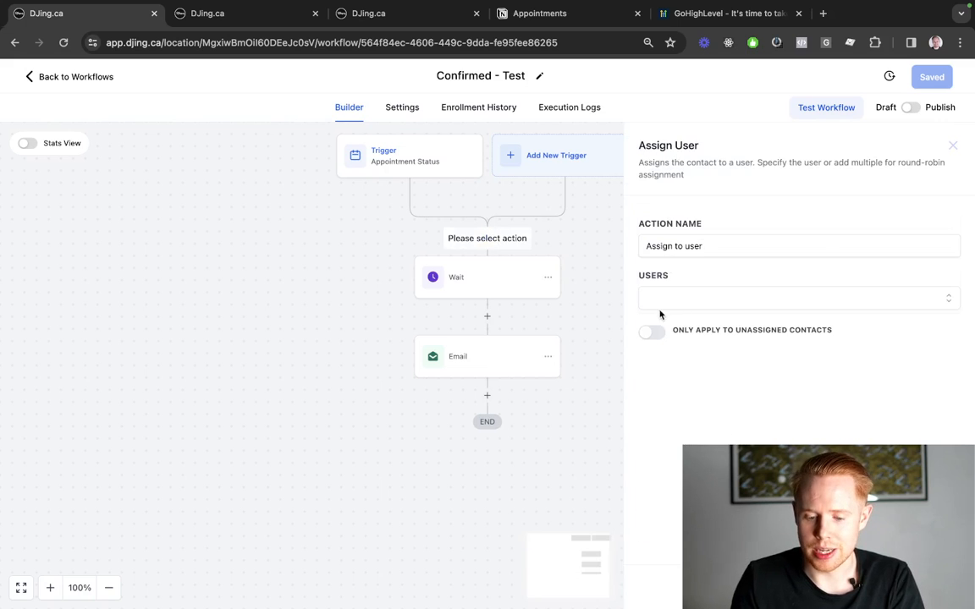
Choose the account owner as the assigned user, apply the assignment only to unassigned contacts, and save the action
{"action": "left_click", "coordinate": [662, 301]}
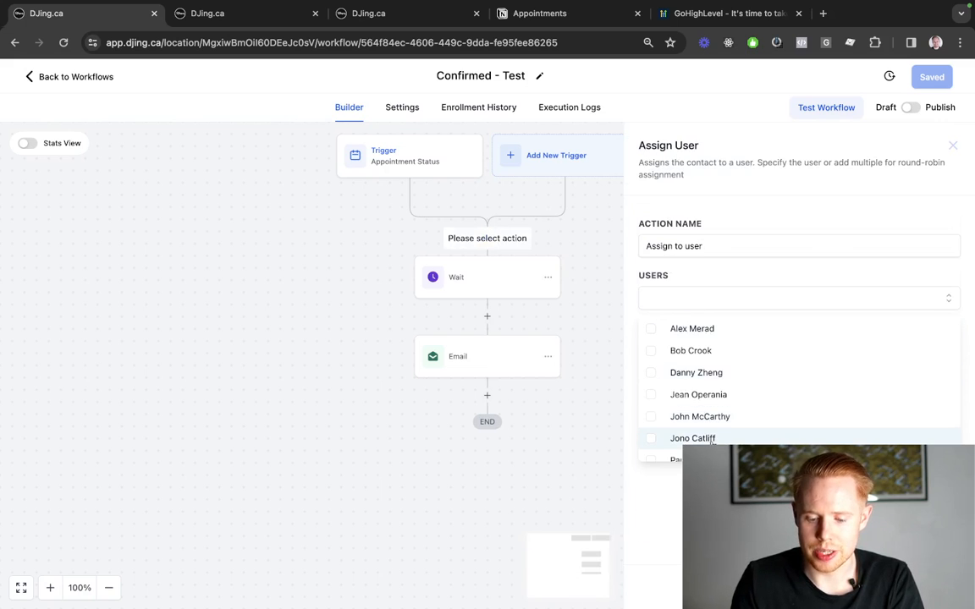
{"action": "left_click", "coordinate": [692, 439]}
{"action": "left_click", "coordinate": [653, 330]}
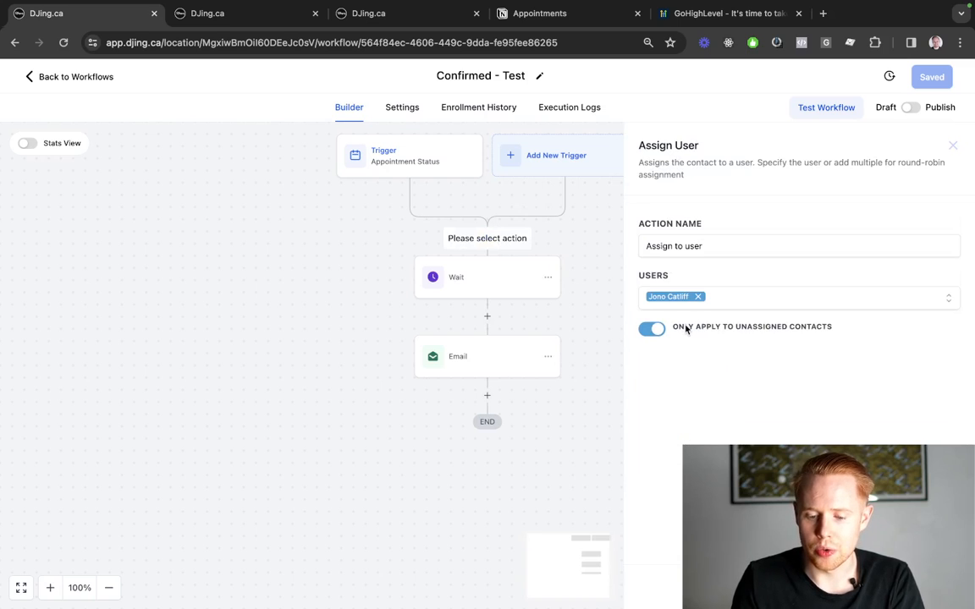
{"action": "left_click_drag", "start_coordinate": [686, 330], "coordinate": [860, 332]}
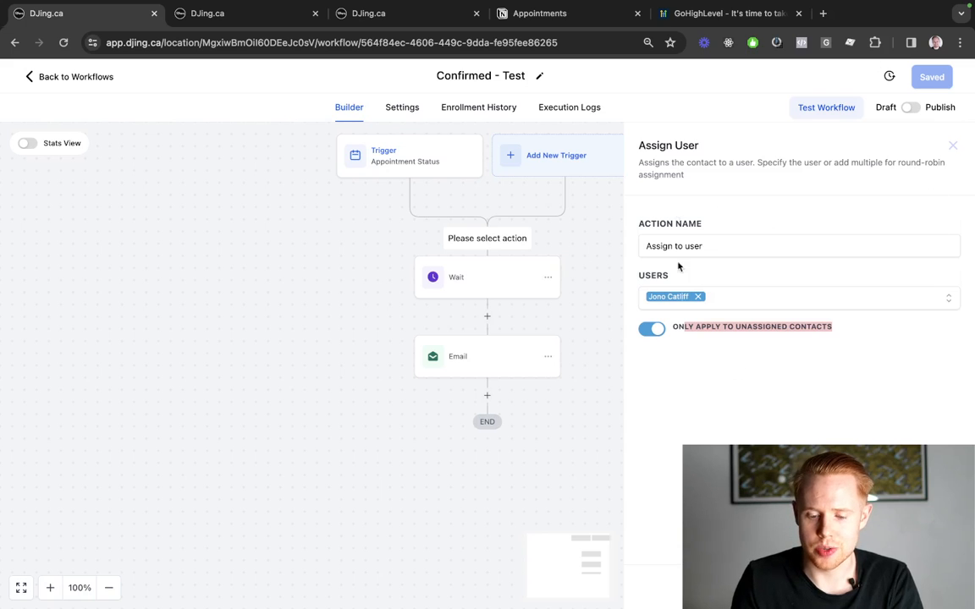
{"action": "left_click", "coordinate": [926, 587]}
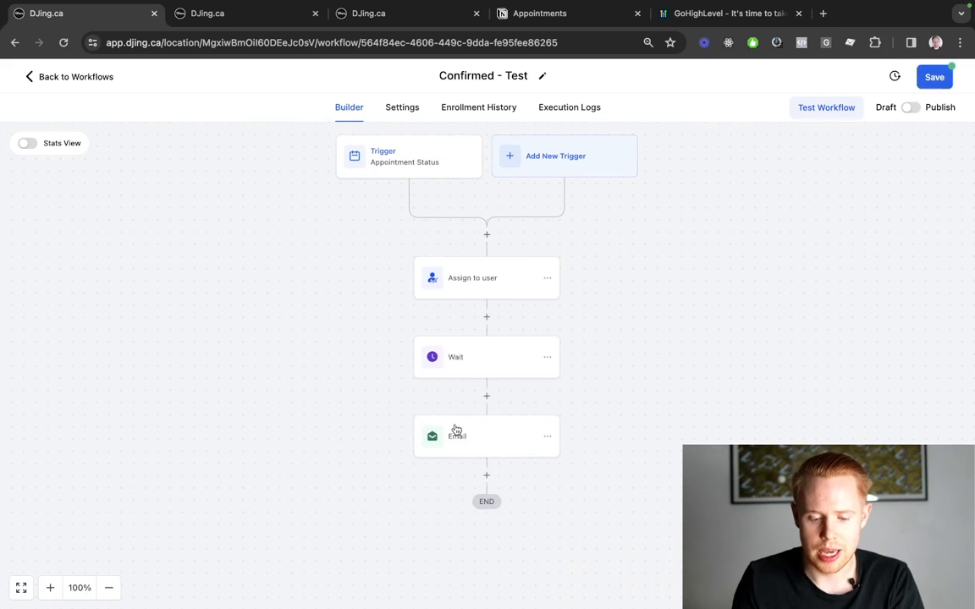
Review the Email action's sender fields and message, and the Assign to user action's settings
{"action": "left_click", "coordinate": [487, 449]}
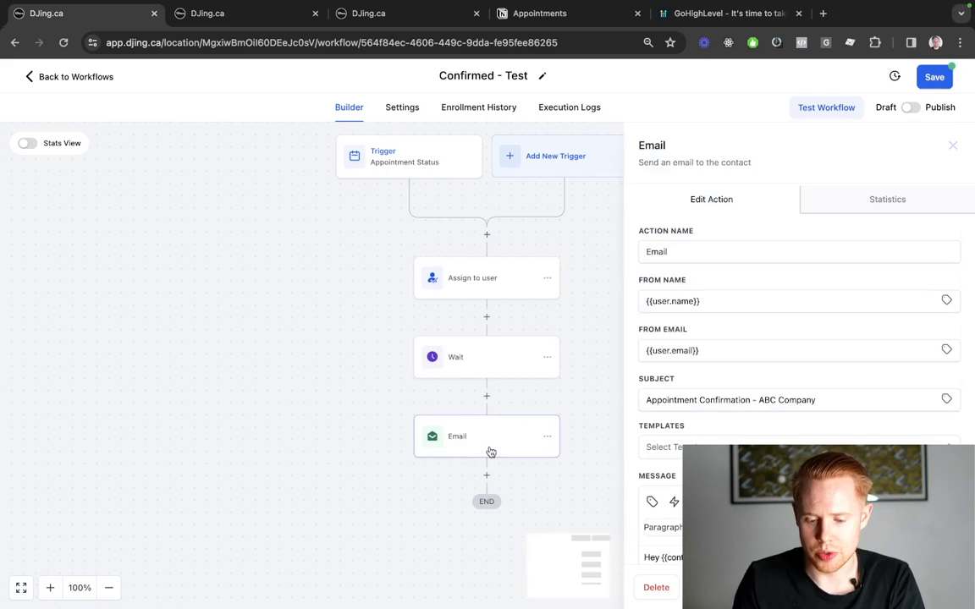
{"action": "left_click", "coordinate": [765, 309]}
{"action": "key", "text": "ctrl+a"}
{"action": "key", "text": "Tab"}
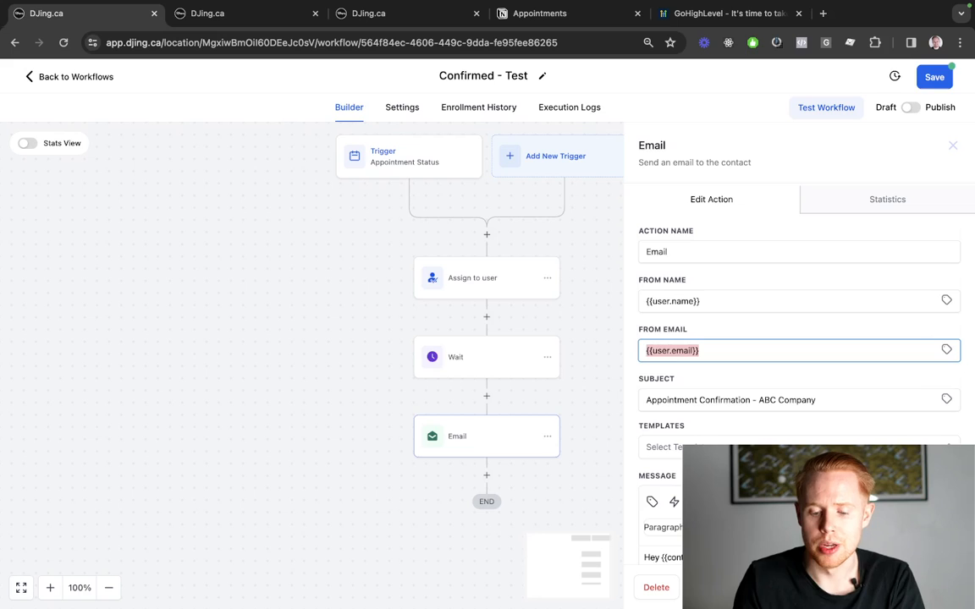
{"action": "scroll", "coordinate": [799, 364], "scroll_direction": "down", "scroll_amount": 3}
{"action": "scroll", "coordinate": [751, 382], "scroll_direction": "down", "scroll_amount": 1}
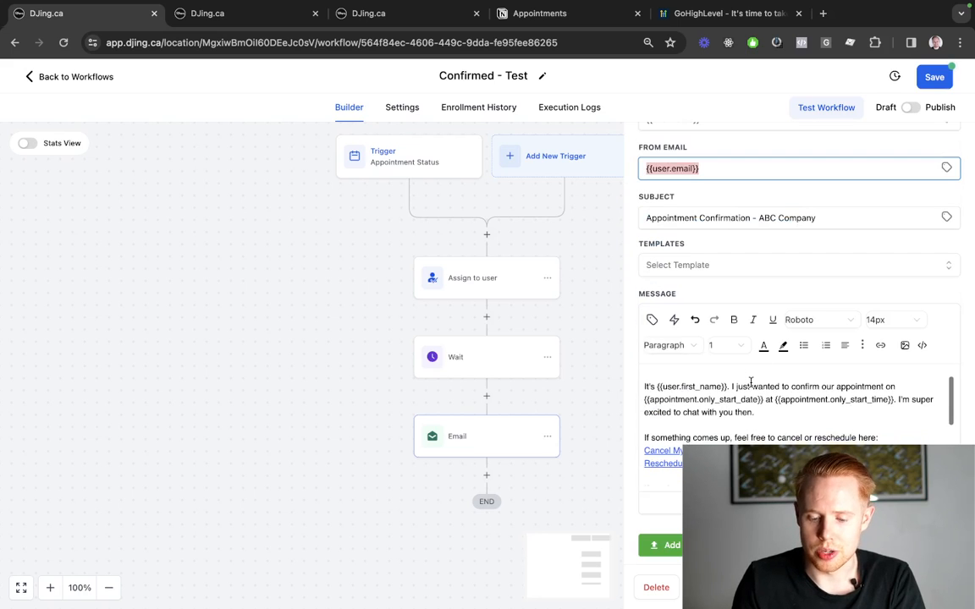
{"action": "left_click", "coordinate": [921, 588]}
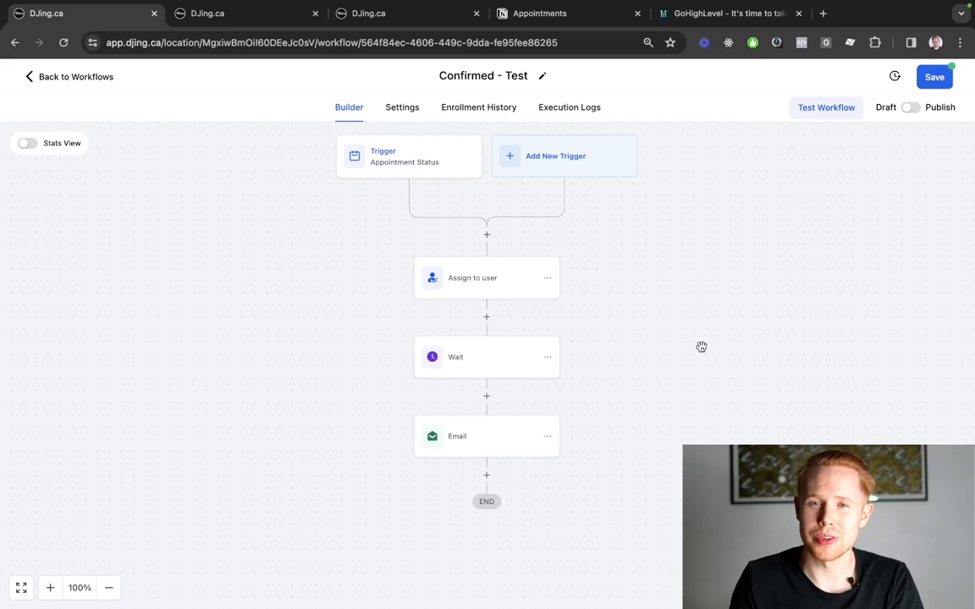
{"action": "left_click", "coordinate": [457, 458]}
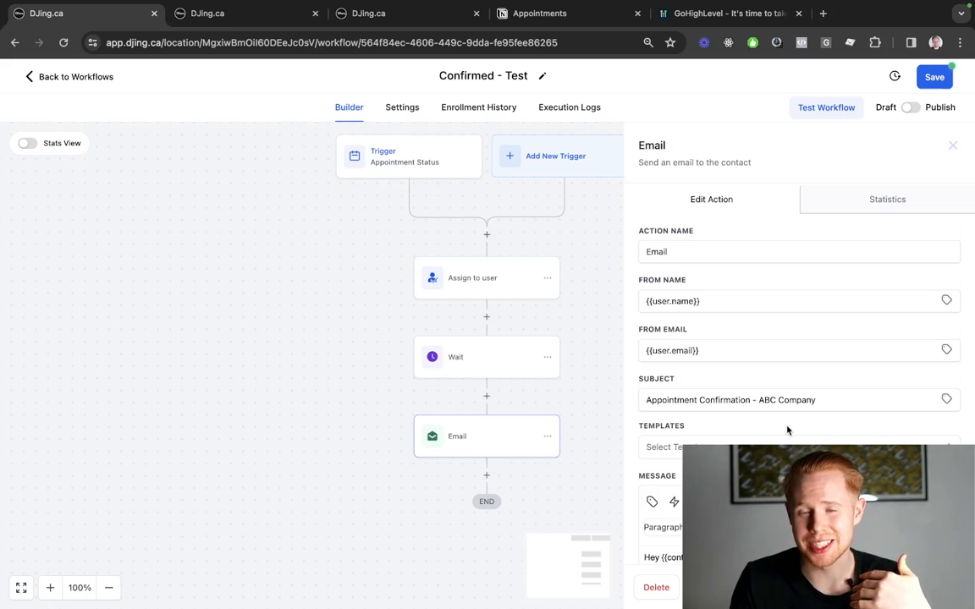
{"action": "scroll", "coordinate": [787, 431], "scroll_direction": "down", "scroll_amount": 5}
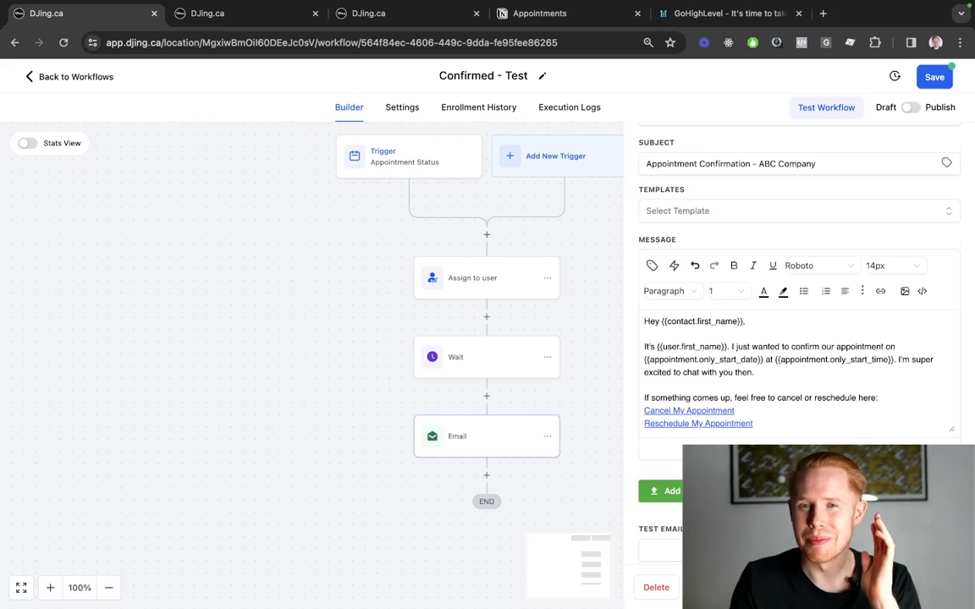
{"action": "left_click", "coordinate": [591, 439]}
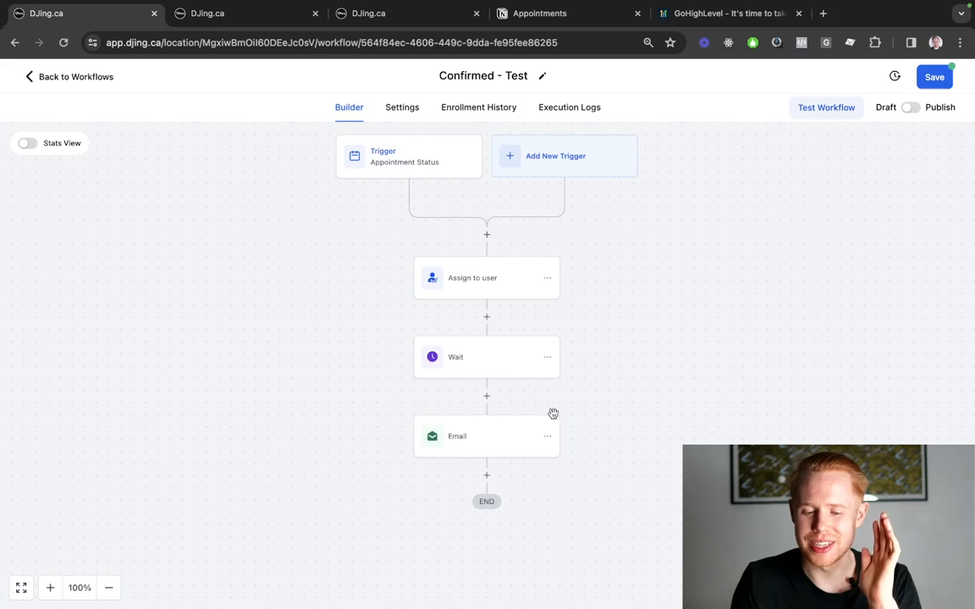
{"action": "left_click", "coordinate": [461, 292]}
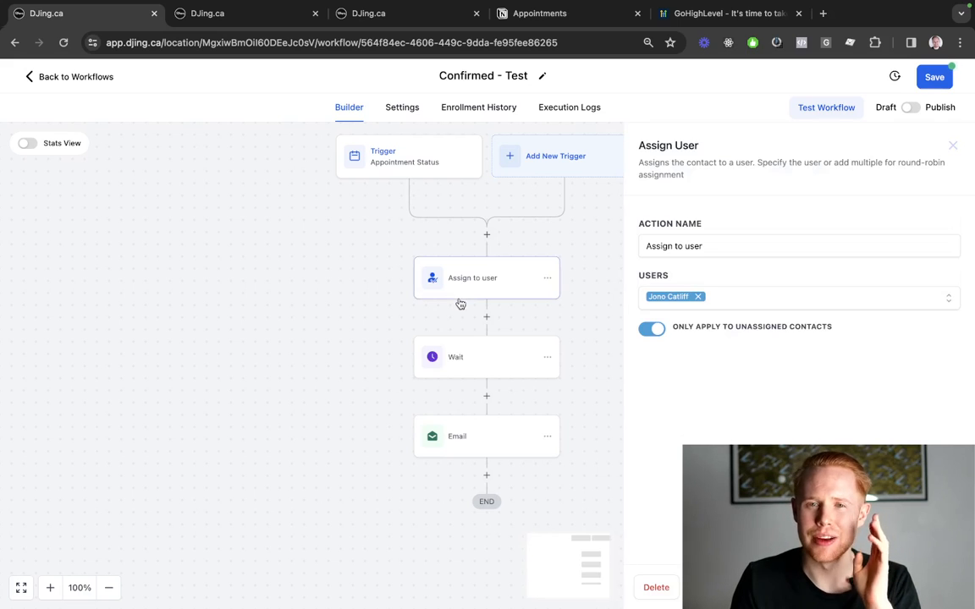
{"action": "key", "text": "Escape"}
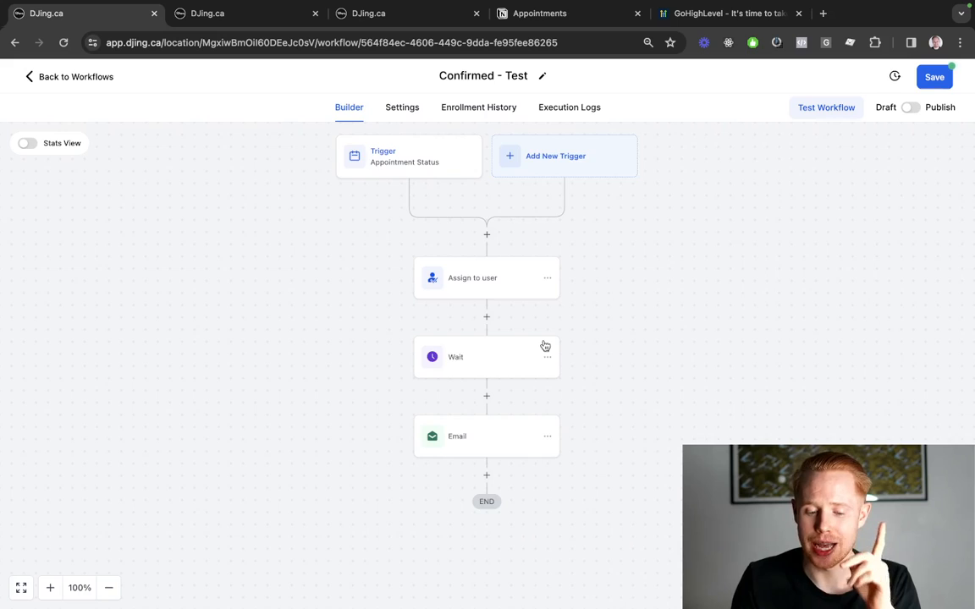
Add a Wait action after the Email action that waits for the Event / Appointment time
{"action": "scroll", "coordinate": [545, 346], "scroll_direction": "down", "scroll_amount": 2}
{"action": "left_click", "coordinate": [486, 388]}
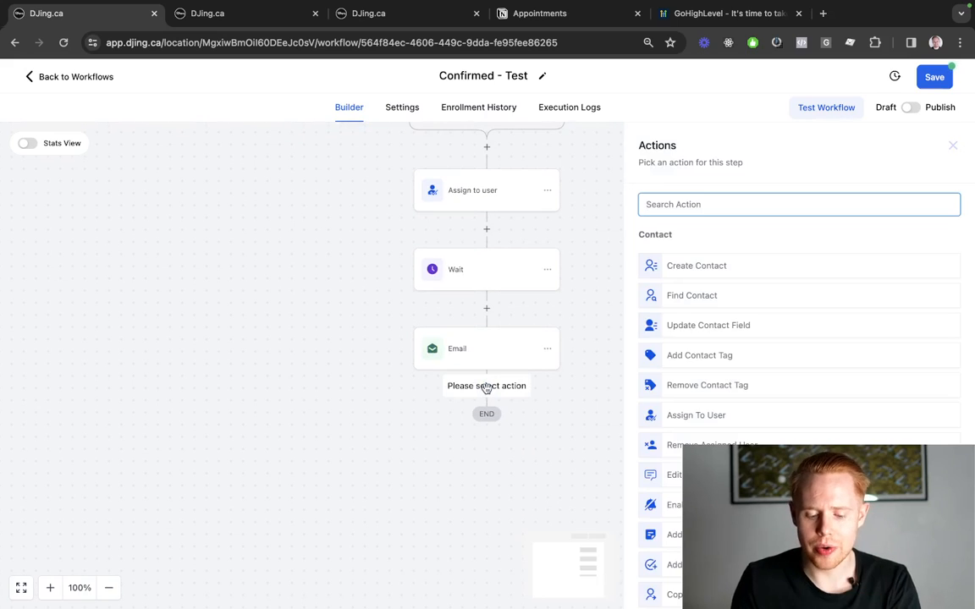
{"action": "type", "text": "wait"}
{"action": "left_click", "coordinate": [662, 262]}
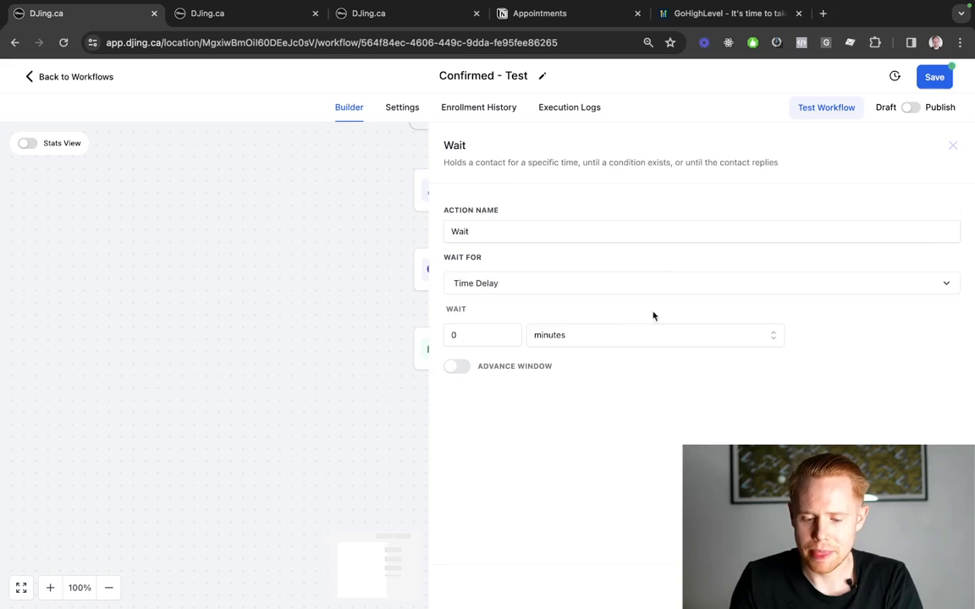
{"action": "left_click", "coordinate": [476, 287]}
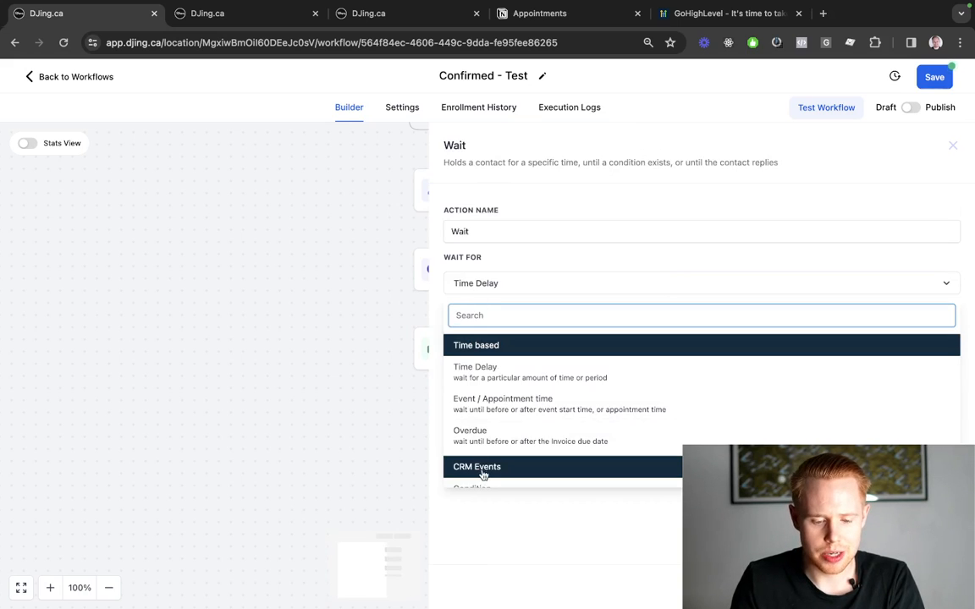
{"action": "left_click", "coordinate": [510, 405]}
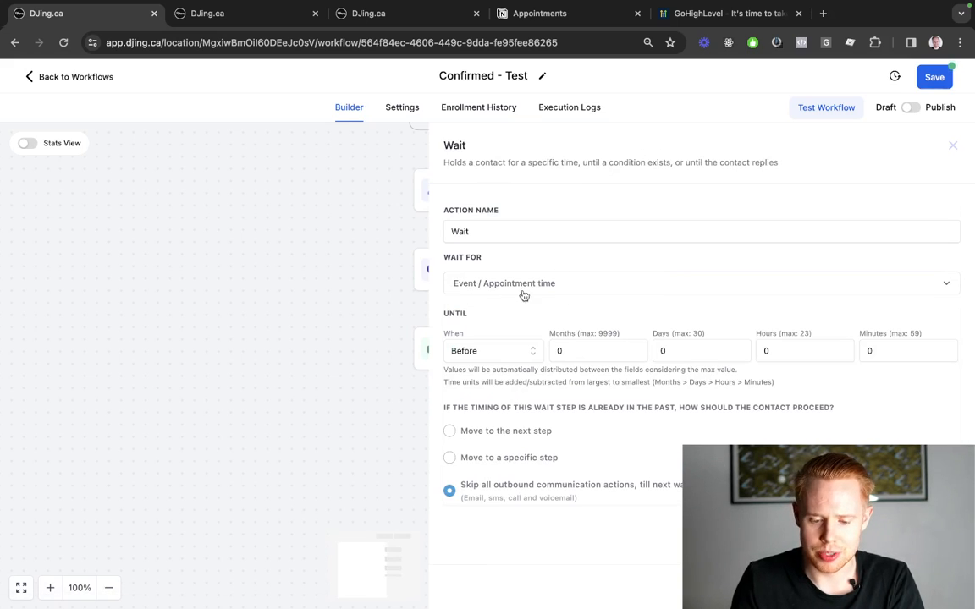
Set the new Wait action to hold until 12 days before the appointment and save the action
{"action": "left_click", "coordinate": [492, 352]}
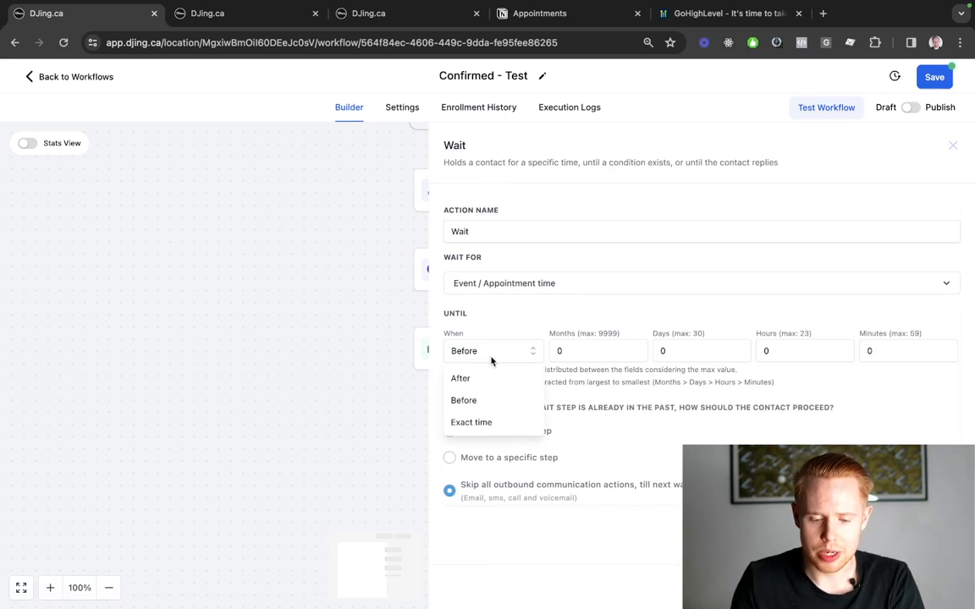
{"action": "left_click", "coordinate": [619, 292]}
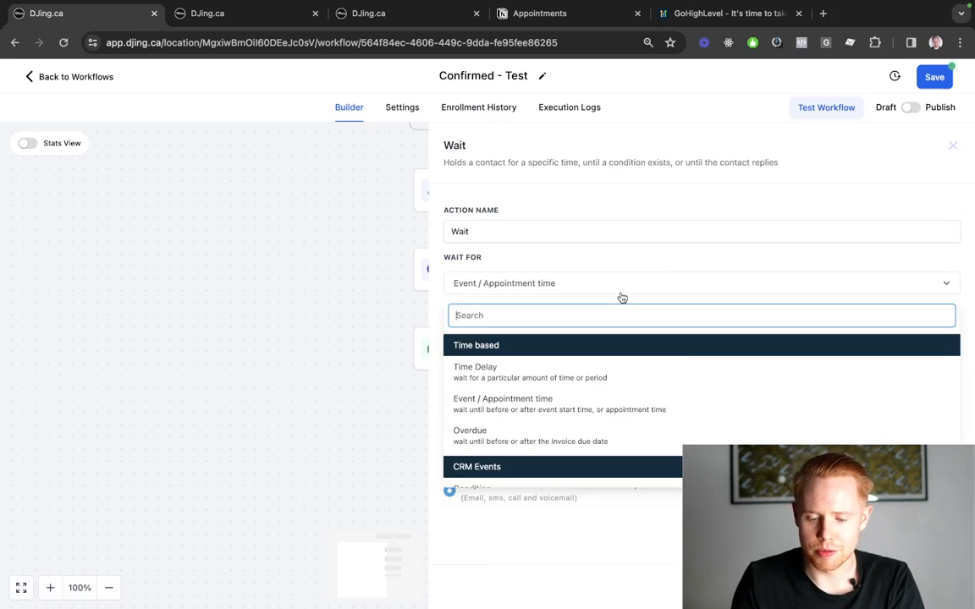
{"action": "left_click", "coordinate": [691, 234]}
{"action": "left_click", "coordinate": [668, 354]}
{"action": "type", "text": "12"}
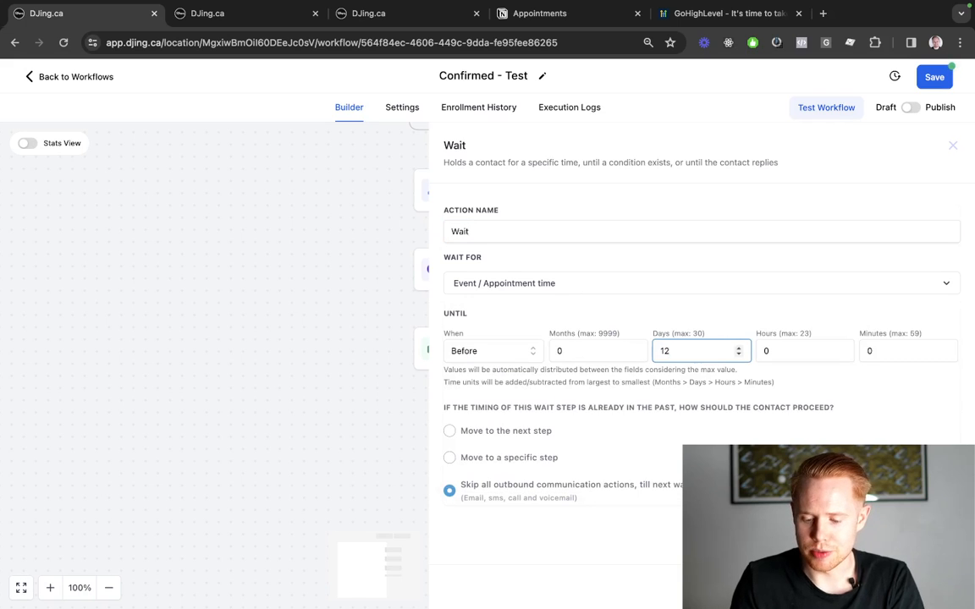
{"action": "left_click", "coordinate": [921, 586]}
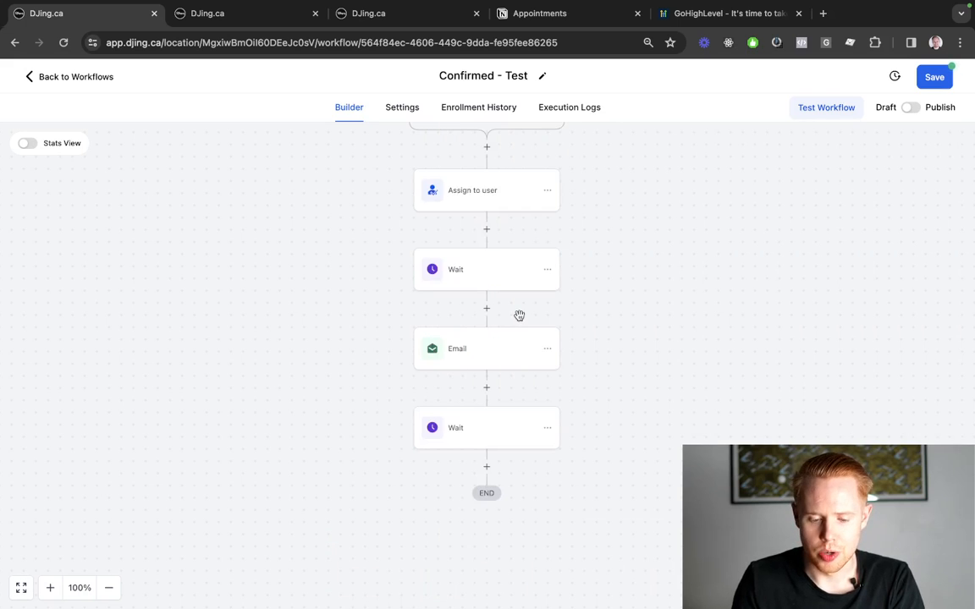
Copy the Email action and place the duplicate after the second Wait action
{"action": "scroll", "coordinate": [520, 318], "scroll_direction": "down", "scroll_amount": 1}
{"action": "left_click", "coordinate": [548, 318]}
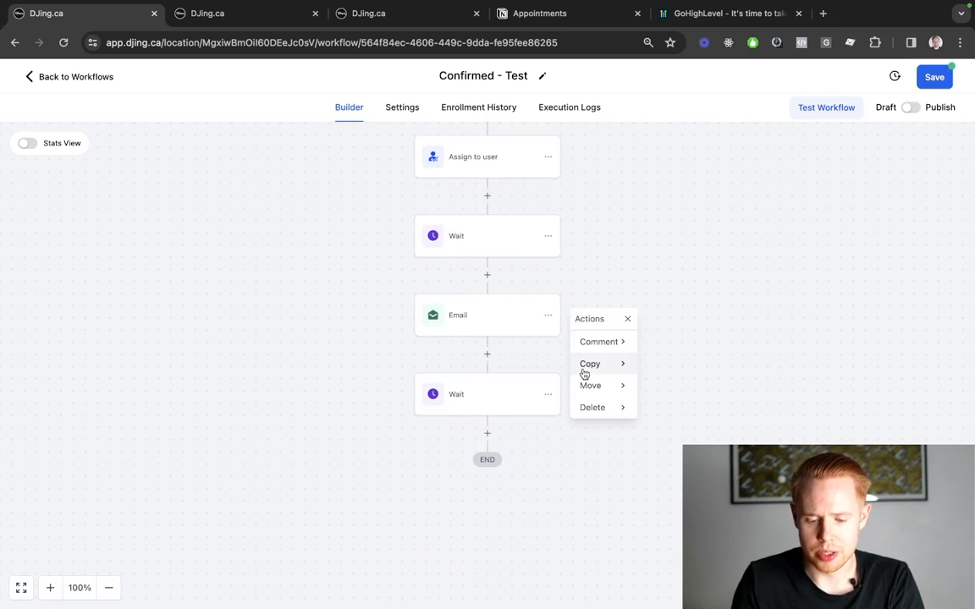
{"action": "left_click", "coordinate": [585, 366]}
{"action": "left_click", "coordinate": [664, 344]}
{"action": "left_click", "coordinate": [488, 433]}
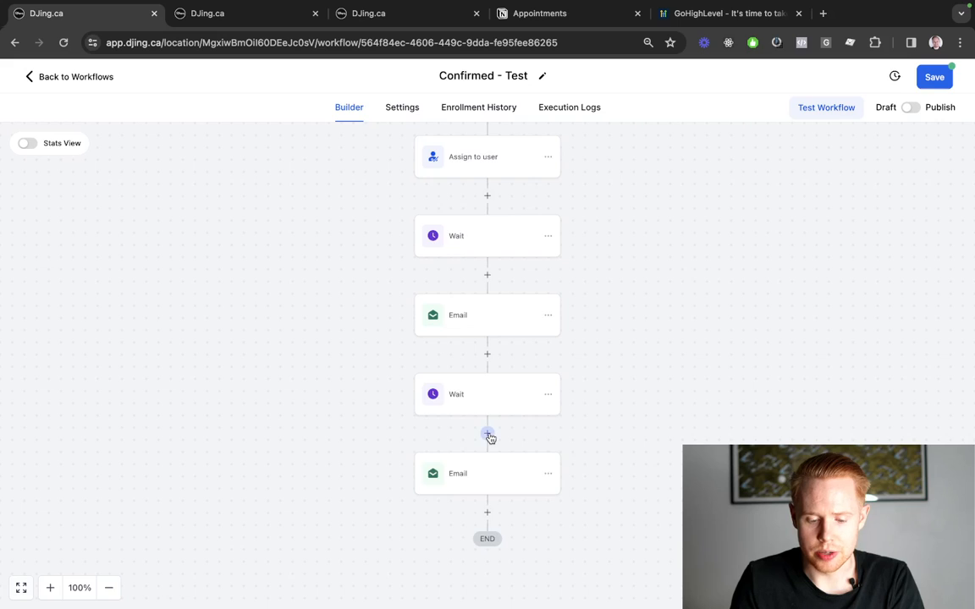
Change the duplicated Email action's subject to "Reminder: Appointment Tomorrow - ABC Company"
{"action": "scroll", "coordinate": [488, 428], "scroll_direction": "down", "scroll_amount": 1}
{"action": "left_click", "coordinate": [479, 399]}
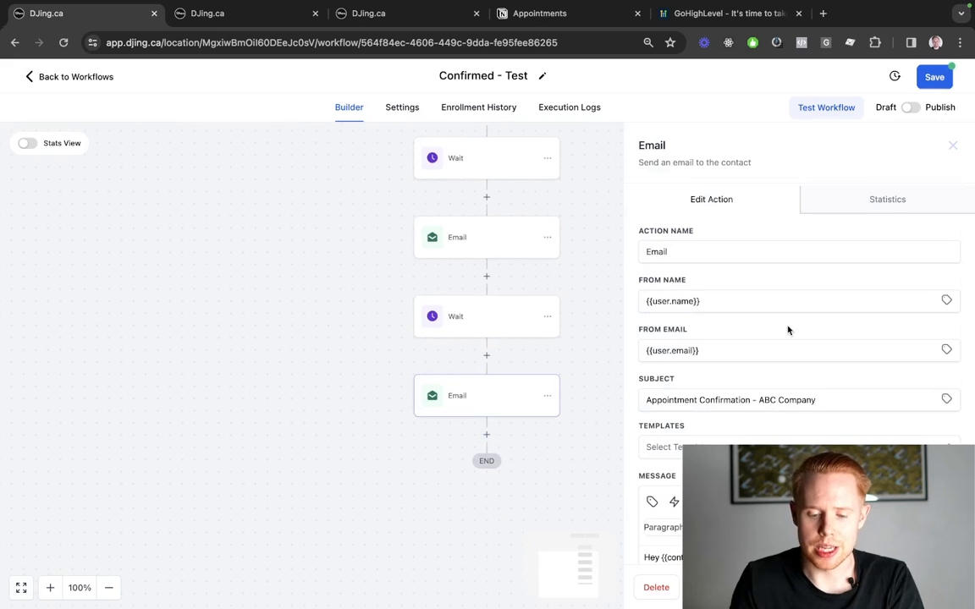
{"action": "scroll", "coordinate": [788, 331], "scroll_direction": "down", "scroll_amount": 3}
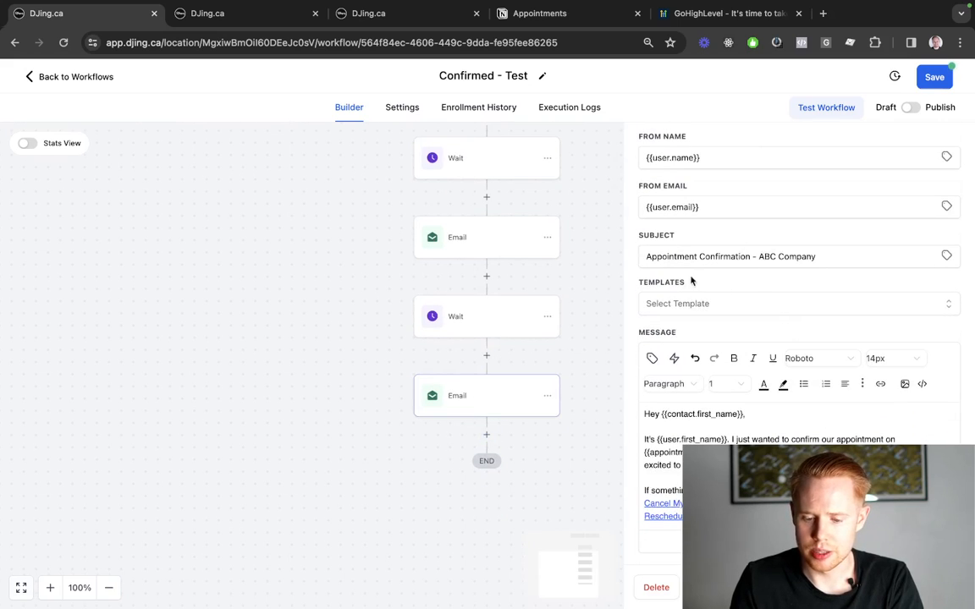
{"action": "left_click", "coordinate": [646, 258]}
{"action": "type", "text": "Reminder:"}
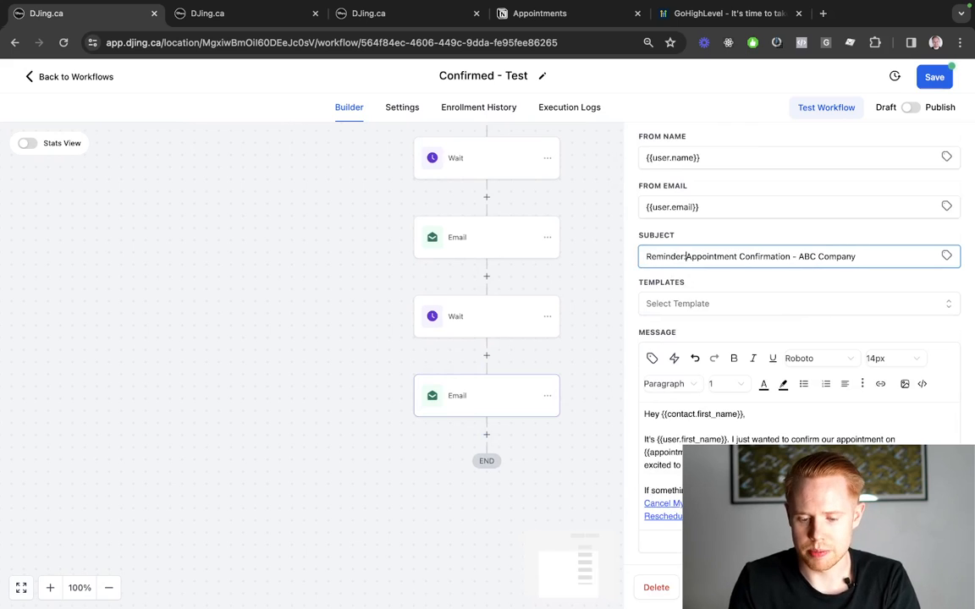
{"action": "scroll", "coordinate": [743, 255], "scroll_direction": "down", "scroll_amount": 1}
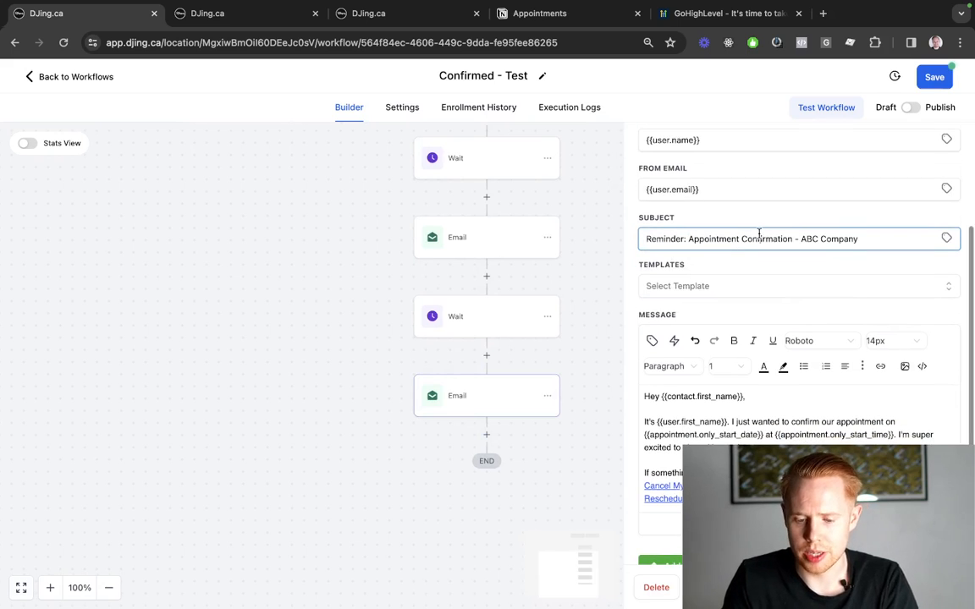
{"action": "double_click", "coordinate": [764, 239]}
{"action": "type", "text": "Tomorrow"}
Reword the reminder message's opening sentence to "confirm once again our appointment tomorrow at" ahead of the appointment date and time fields
{"action": "scroll", "coordinate": [686, 282], "scroll_direction": "down", "scroll_amount": 3}
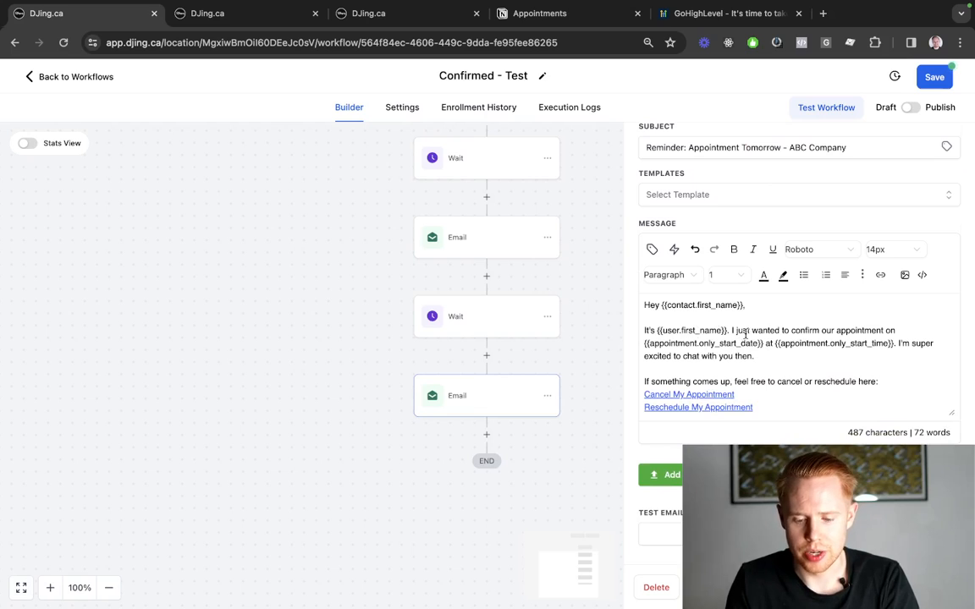
{"action": "left_click_drag", "start_coordinate": [820, 331], "coordinate": [830, 331]}
{"action": "left_click", "coordinate": [810, 328]}
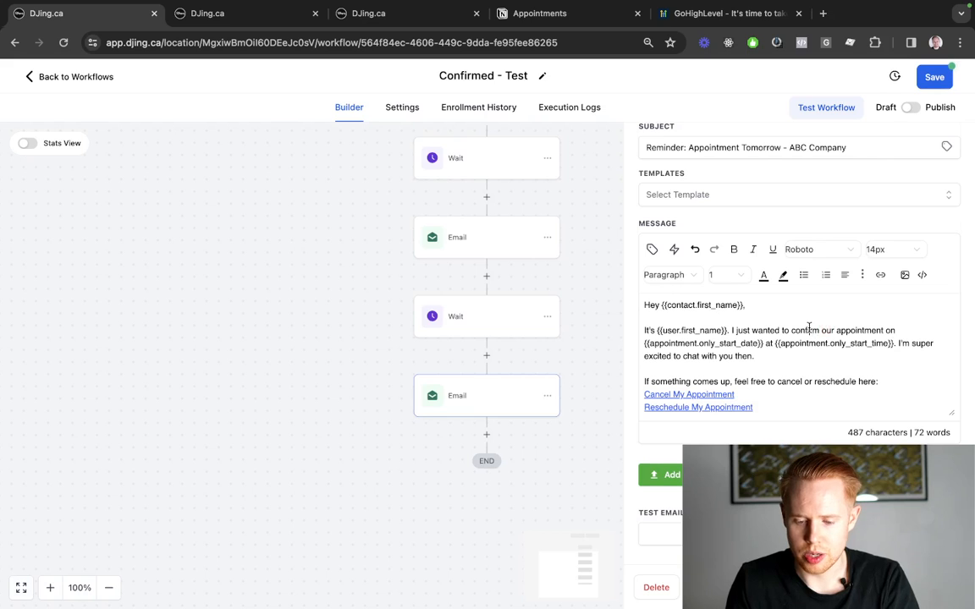
{"action": "type", "text": "once again"}
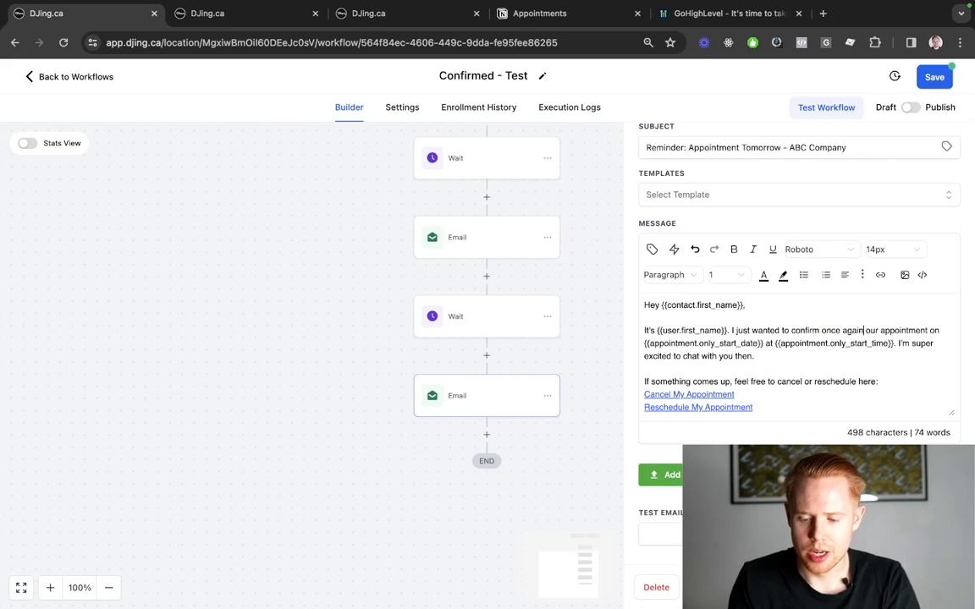
{"action": "double_click", "coordinate": [932, 331]}
{"action": "type", "text": "tomorrow "}
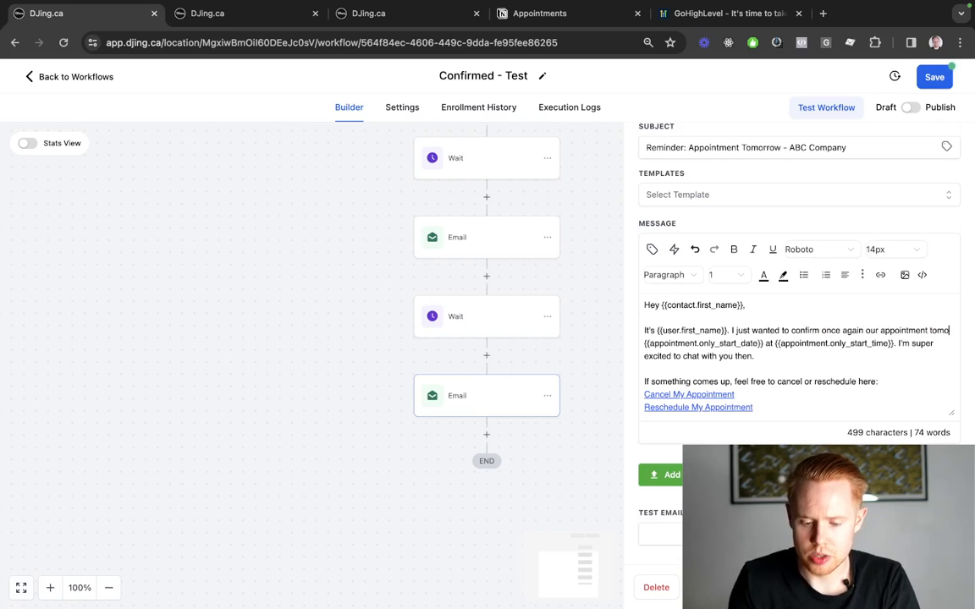
{"action": "type", "text": "at"}
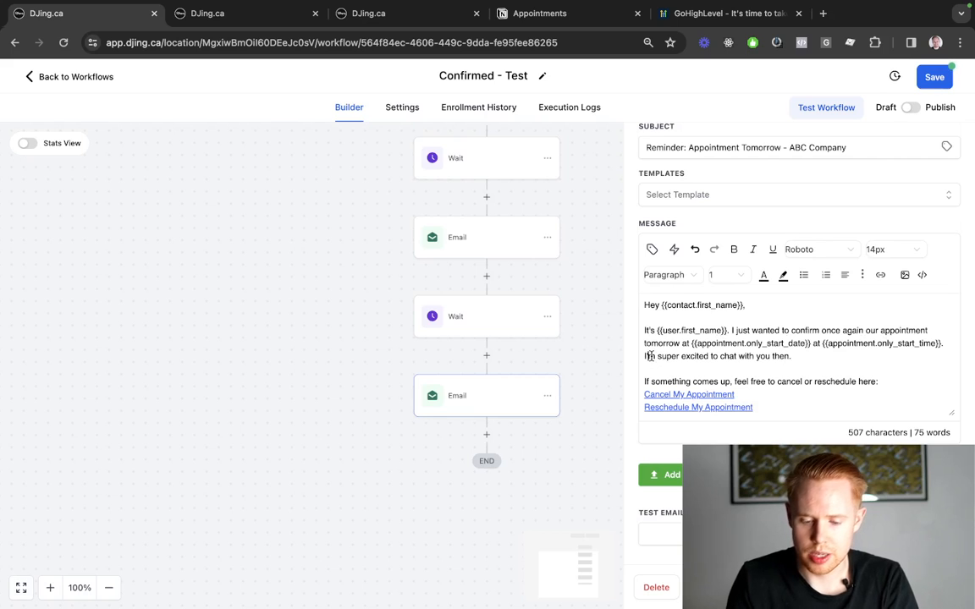
Replace the sentence about being excited to chat with "Let me know if that still works for you!"
{"action": "left_click_drag", "start_coordinate": [650, 355], "coordinate": [792, 356]}
{"action": "type", "text": "Let me know if th"}
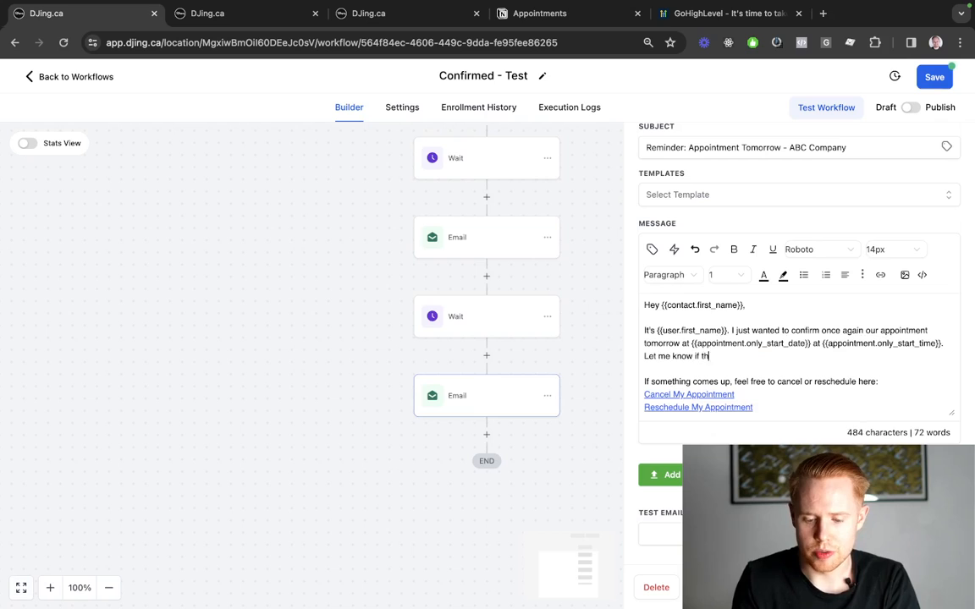
{"action": "type", "text": "at still works for you!"}
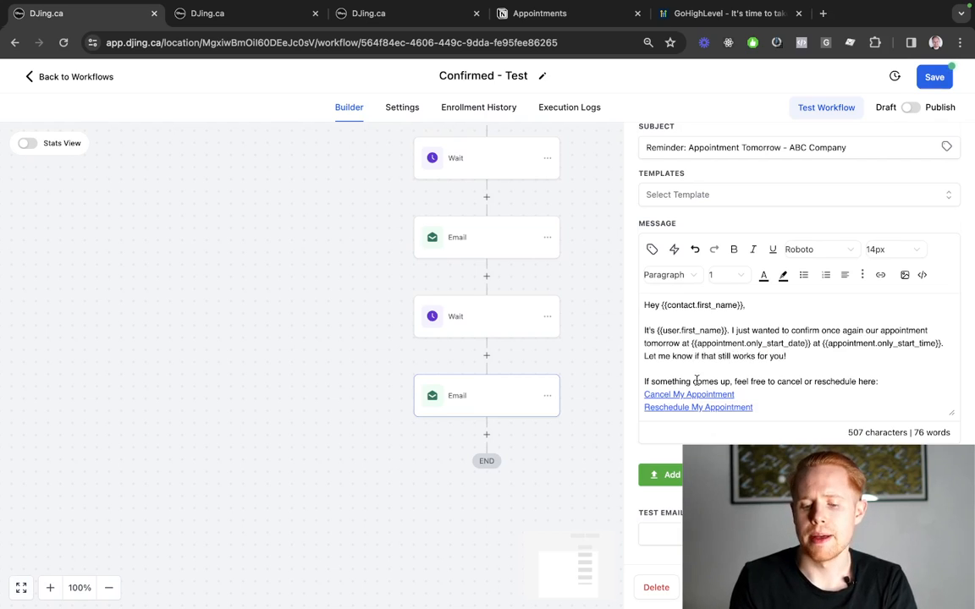
Delete the cancel, reschedule and add-to-calendar paragraphs with their links from the reminder message and save the Email action
{"action": "scroll", "coordinate": [696, 381], "scroll_direction": "down", "scroll_amount": 5}
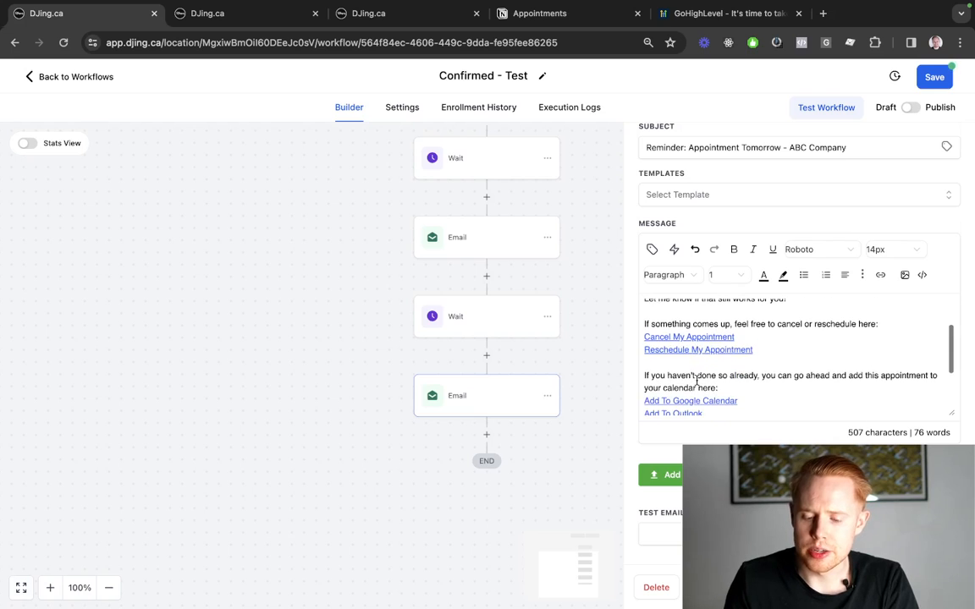
{"action": "left_click_drag", "start_coordinate": [739, 362], "coordinate": [629, 338]}
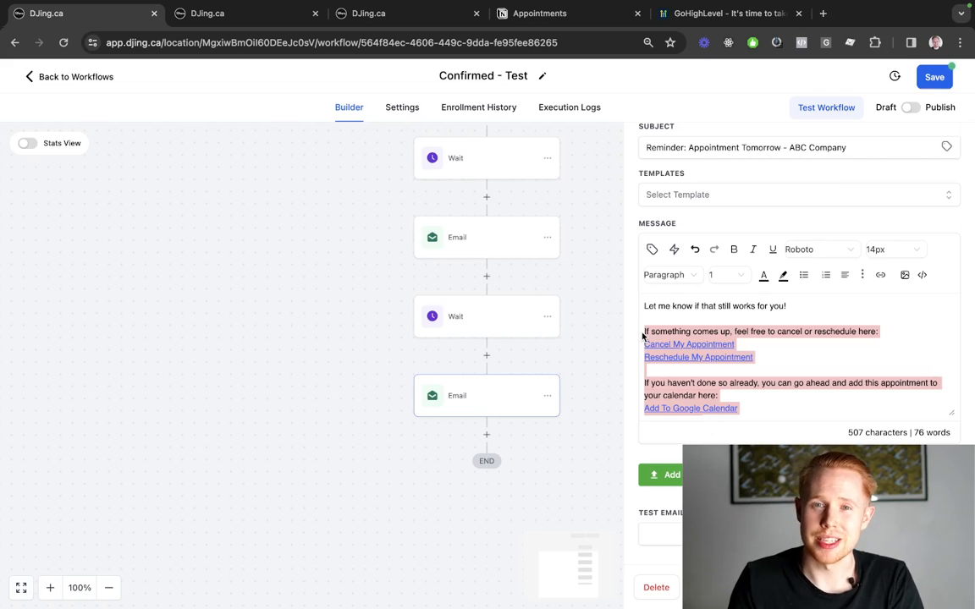
{"action": "key", "text": "BackSpace"}
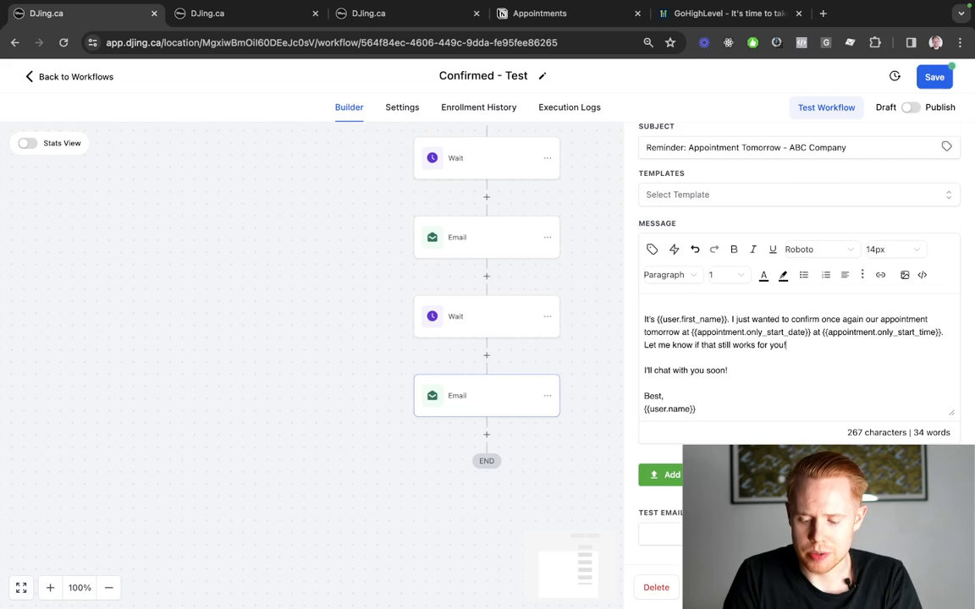
{"action": "left_click", "coordinate": [921, 587]}
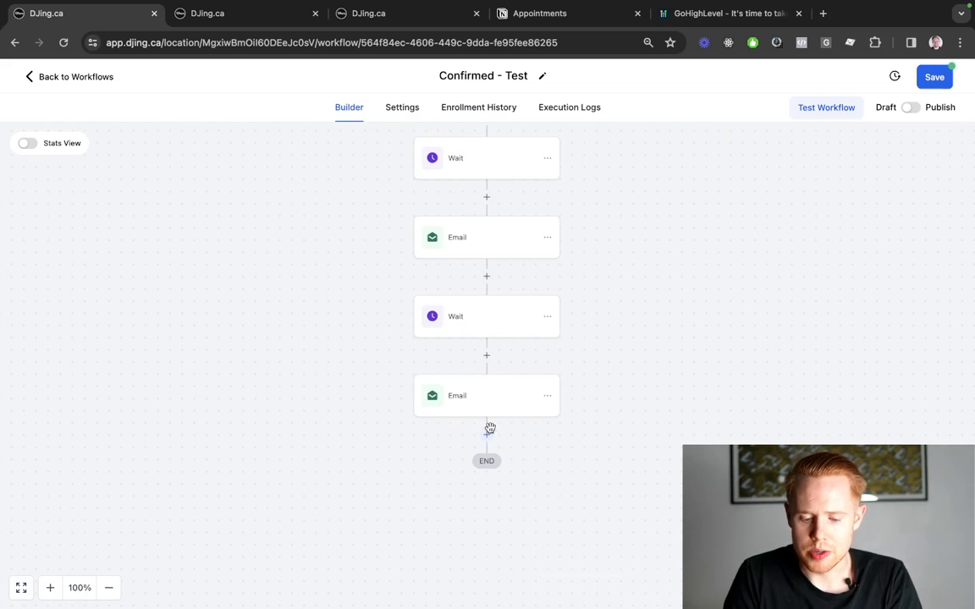
{"action": "left_click", "coordinate": [490, 429]}
{"action": "type", "text": "internal"}
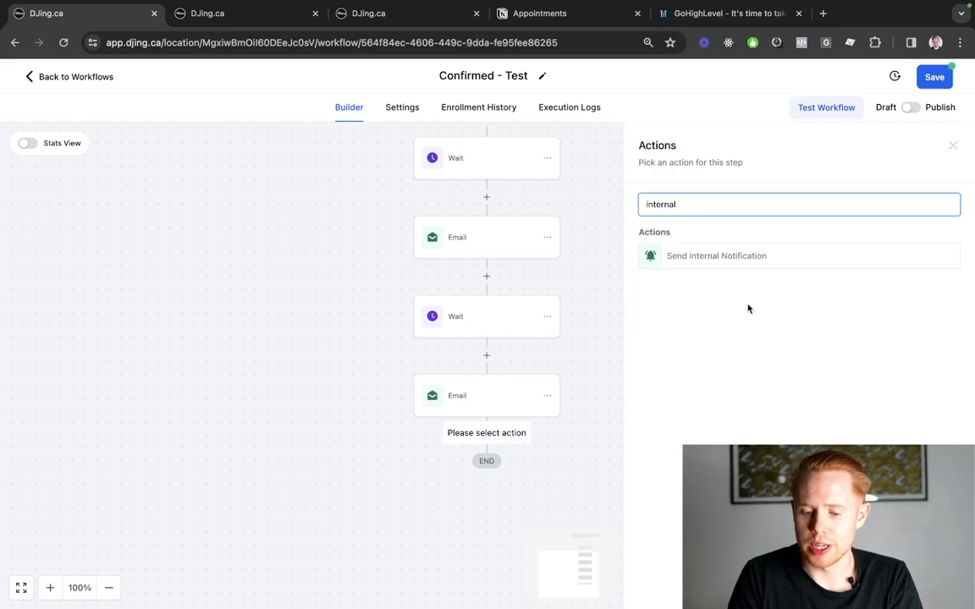
{"action": "left_click", "coordinate": [760, 262]}
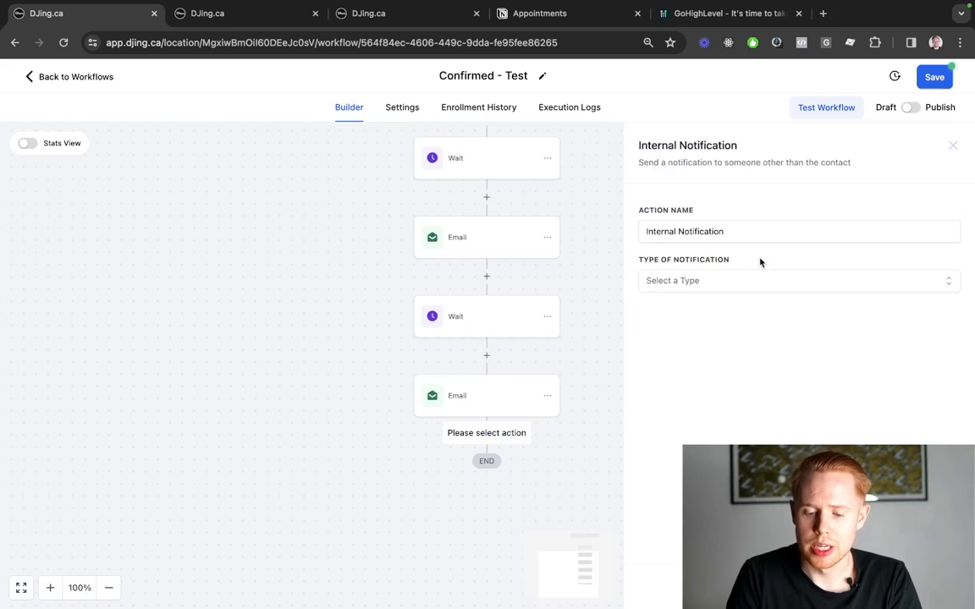
{"action": "left_click", "coordinate": [699, 288]}
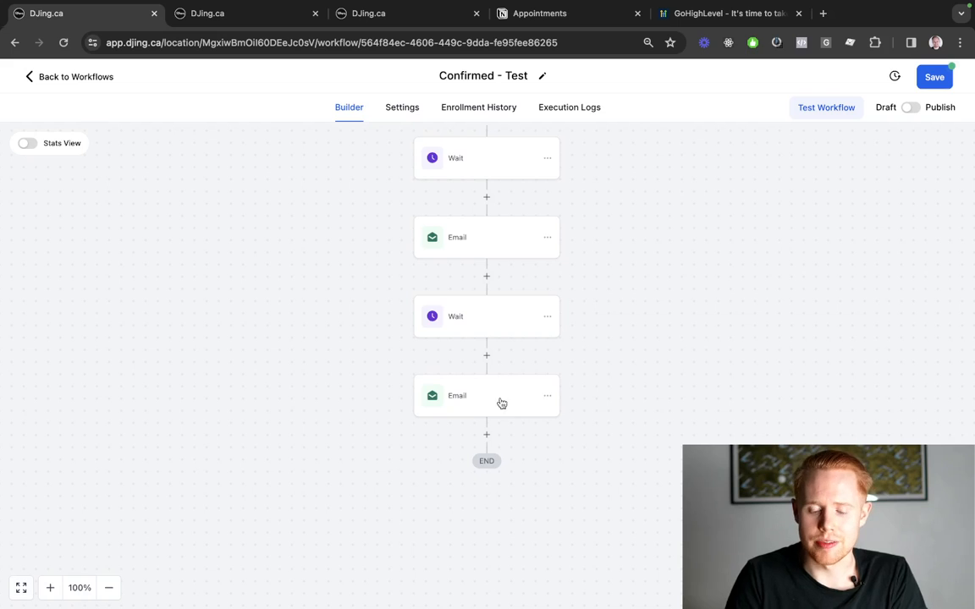
Add a Wait action after the reminder Email action that waits for the Event / Appointment time
{"action": "scroll", "coordinate": [499, 394], "scroll_direction": "down", "scroll_amount": 1}
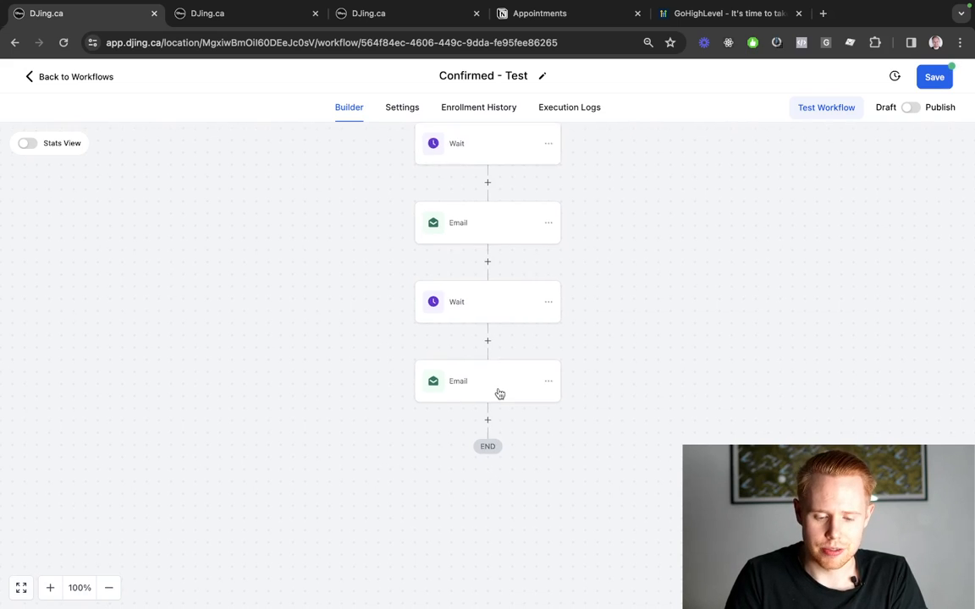
{"action": "scroll", "coordinate": [499, 395], "scroll_direction": "down", "scroll_amount": 2}
{"action": "left_click", "coordinate": [487, 388]}
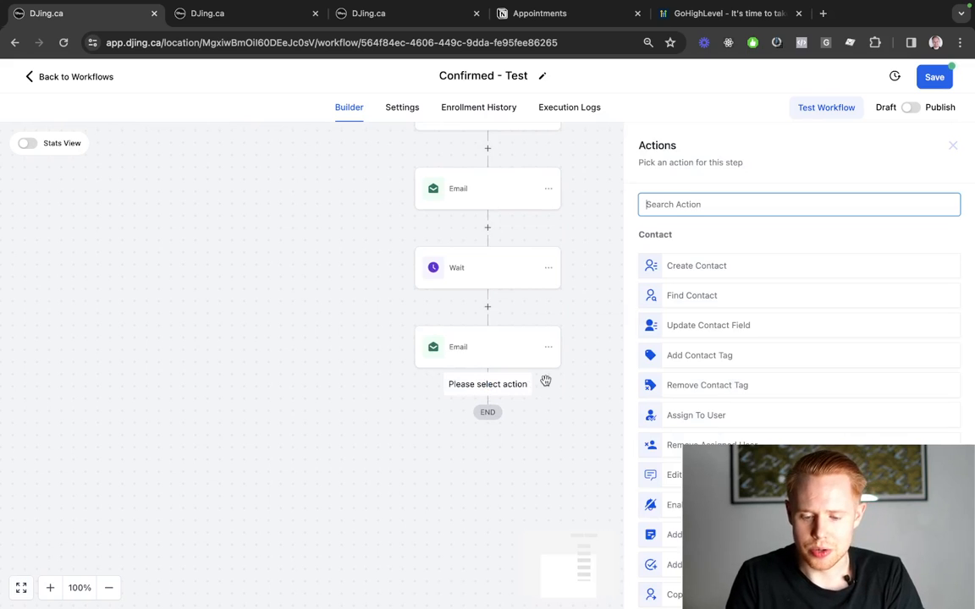
{"action": "type", "text": "wait"}
{"action": "left_click", "coordinate": [684, 256]}
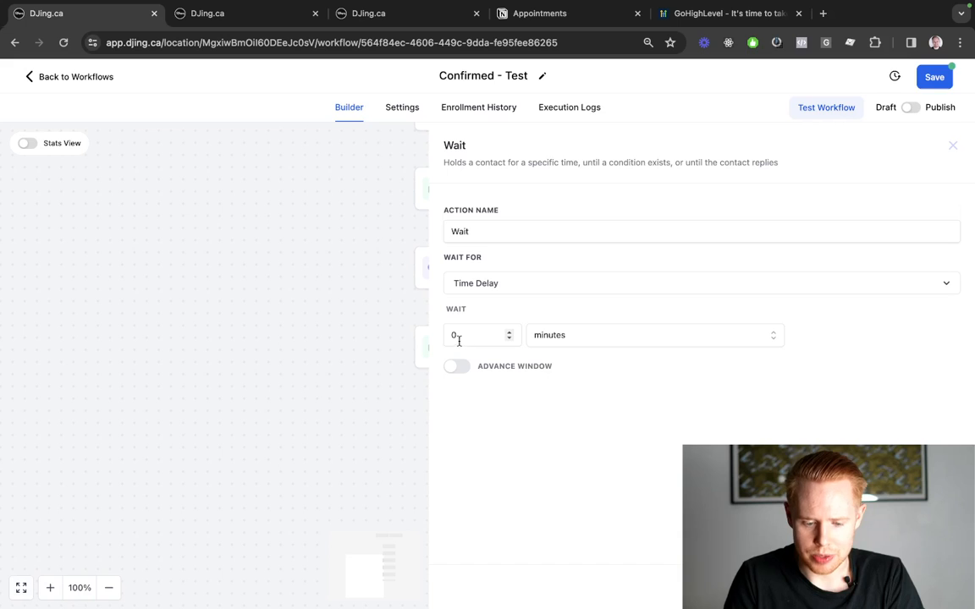
{"action": "left_click", "coordinate": [494, 285]}
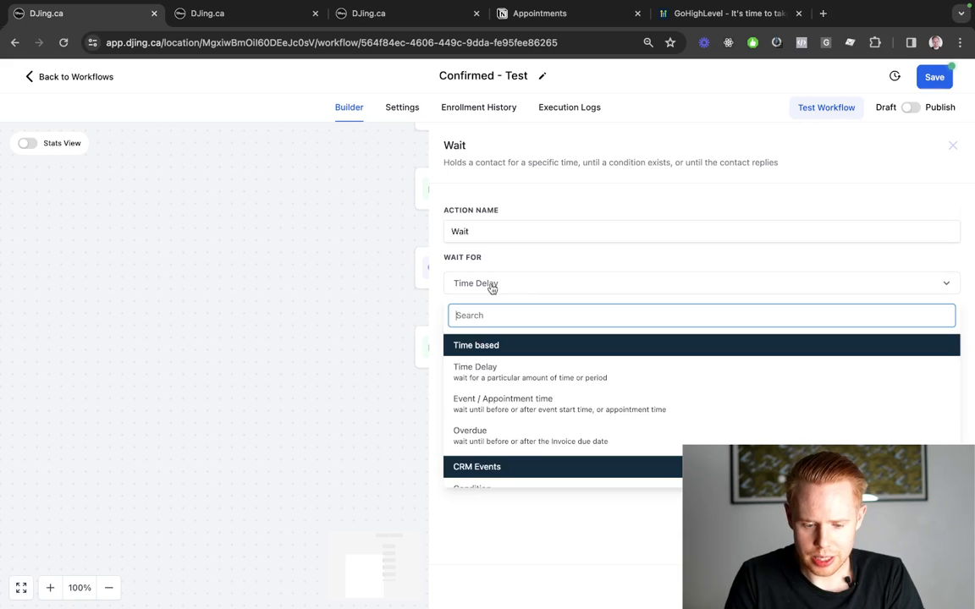
{"action": "left_click", "coordinate": [490, 410]}
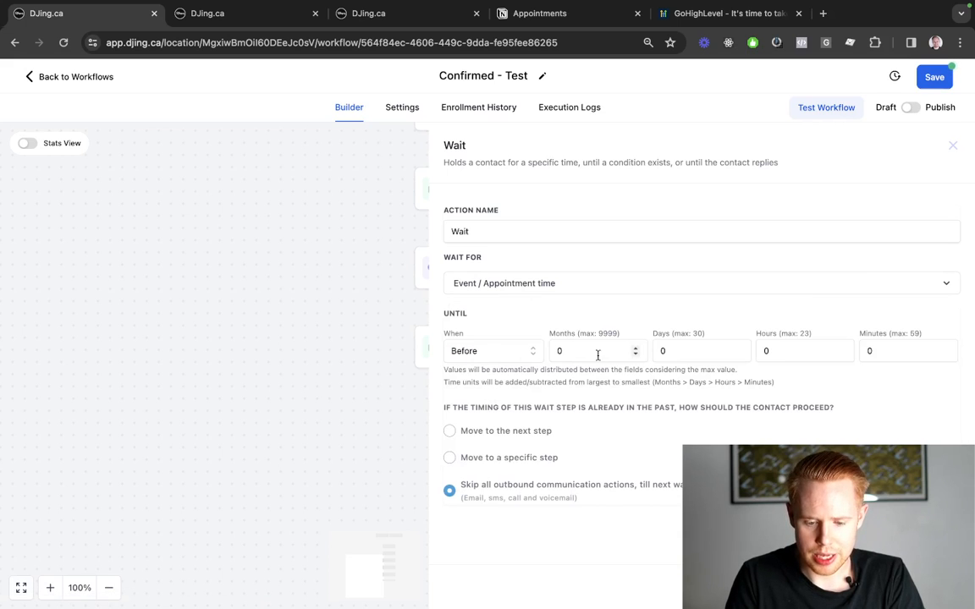
Set the new Wait action to hold until 30 minutes before the appointment, keep the skip outbound communication option, and save the action
{"action": "left_click", "coordinate": [798, 354]}
{"action": "left_click", "coordinate": [907, 348]}
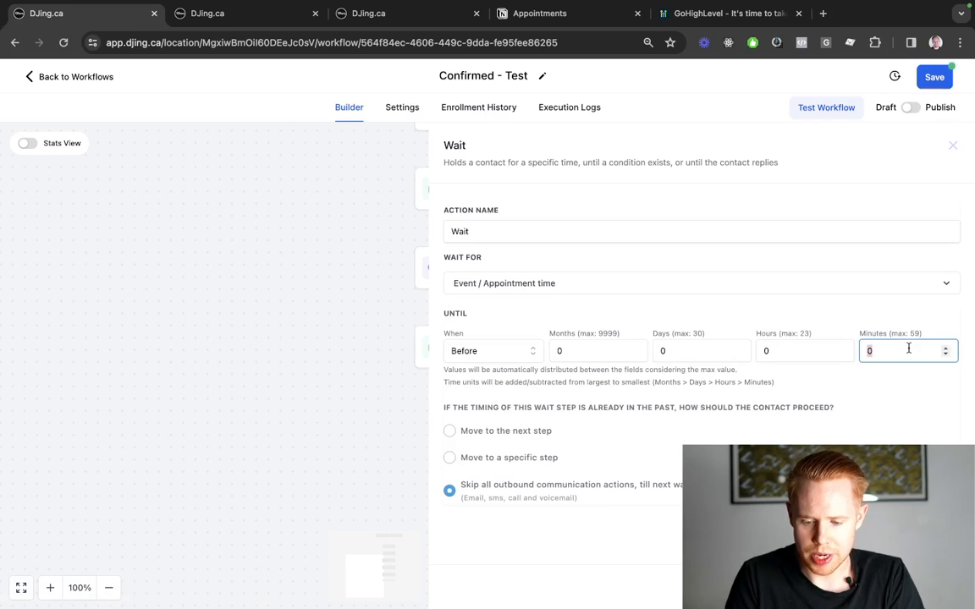
{"action": "type", "text": "30"}
{"action": "left_click_drag", "start_coordinate": [592, 496], "coordinate": [703, 490]}
{"action": "left_click", "coordinate": [462, 482]}
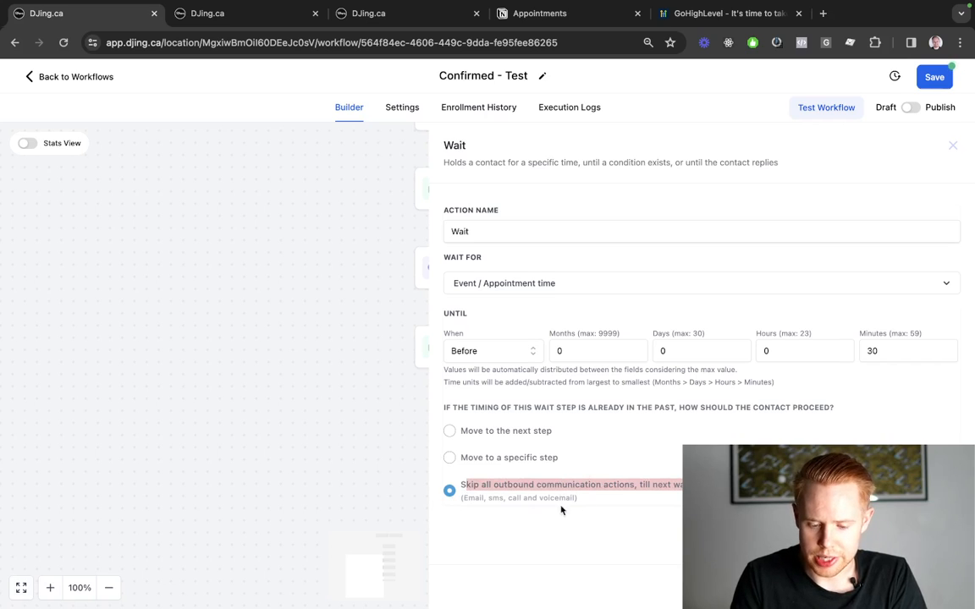
{"action": "key", "text": "Escape"}
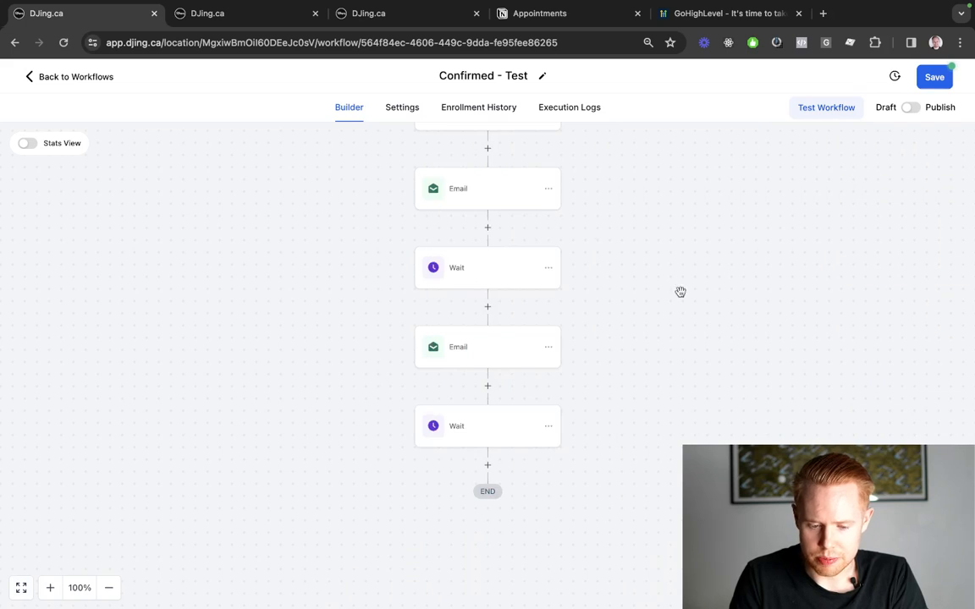
Review the timing and past-due settings of the Wait action between the two Email actions
{"action": "left_click", "coordinate": [446, 267]}
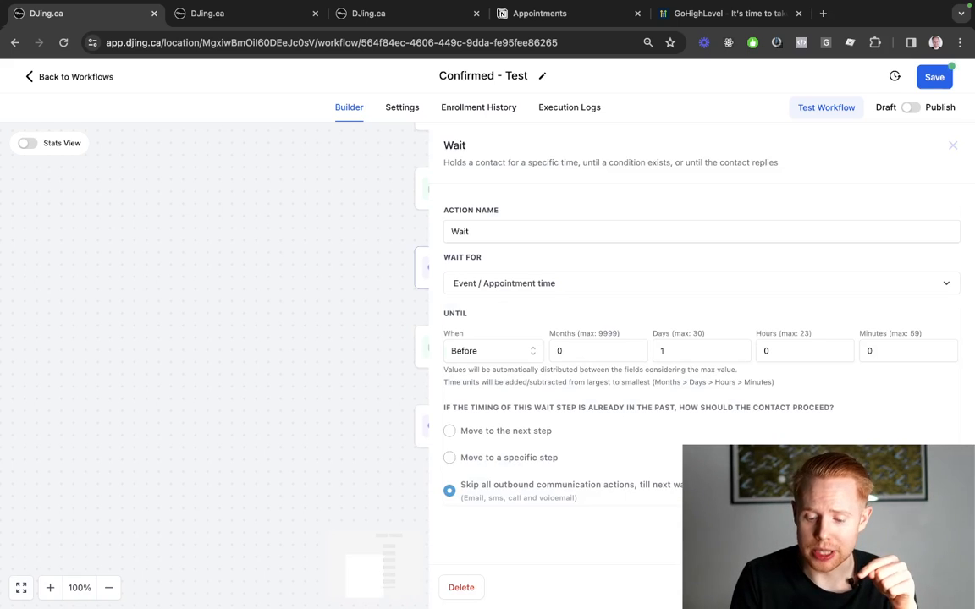
{"action": "key", "text": "Escape"}
{"action": "scroll", "coordinate": [519, 296], "scroll_direction": "up", "scroll_amount": 1}
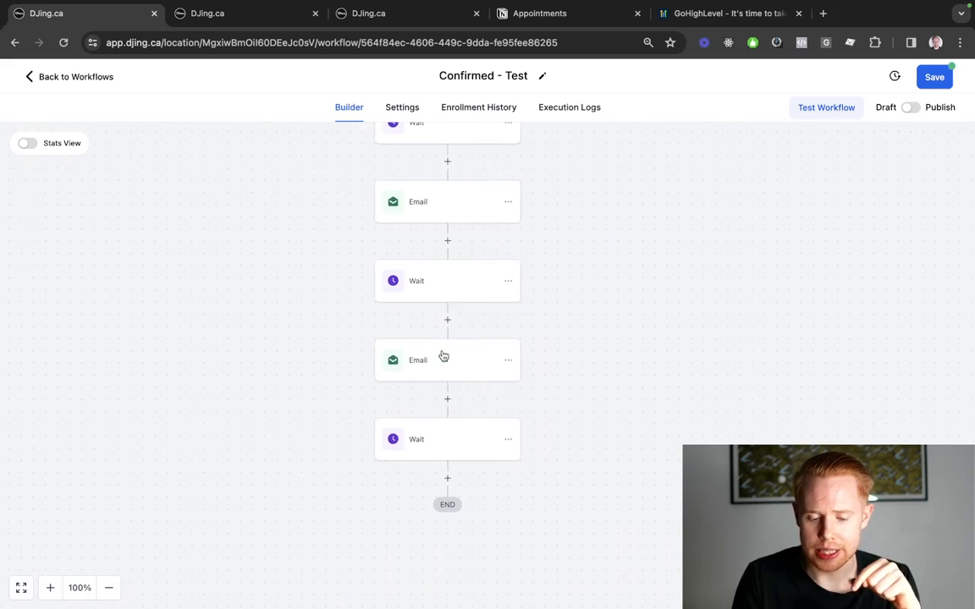
{"action": "left_click", "coordinate": [401, 280]}
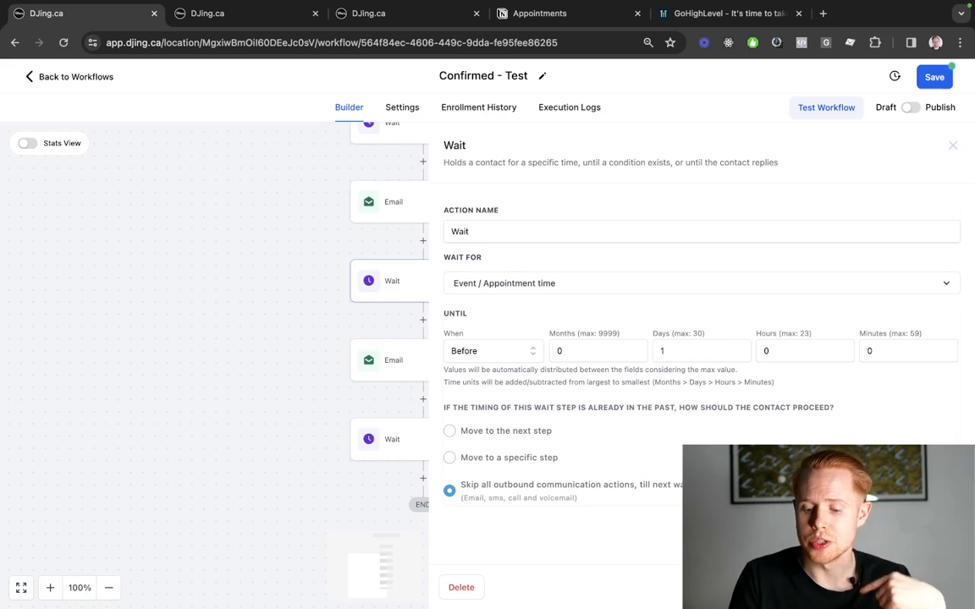
{"action": "left_click", "coordinate": [919, 587]}
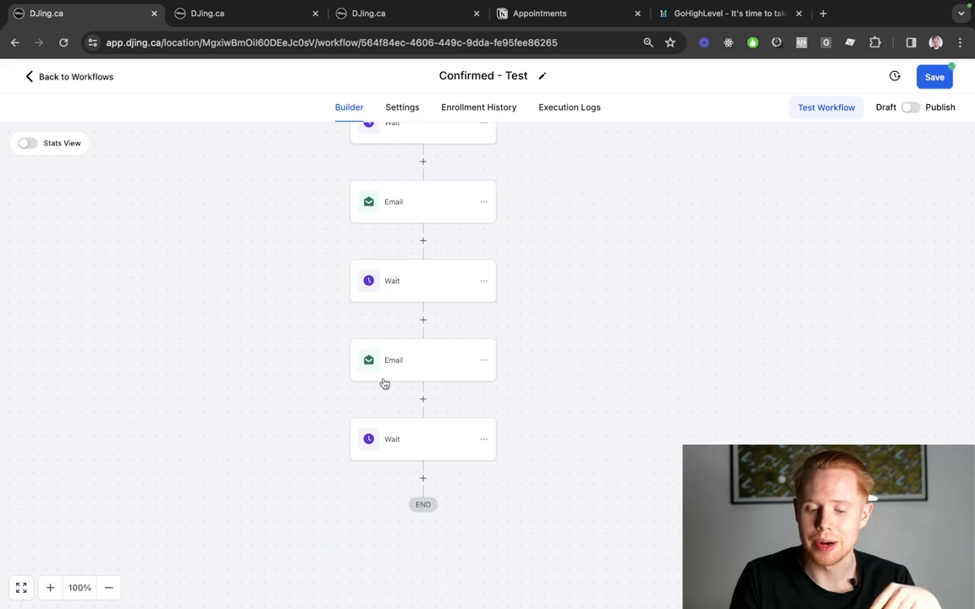
{"action": "scroll", "coordinate": [395, 453], "scroll_direction": "down", "scroll_amount": 1}
{"action": "scroll", "coordinate": [395, 453], "scroll_direction": "down", "scroll_amount": 2}
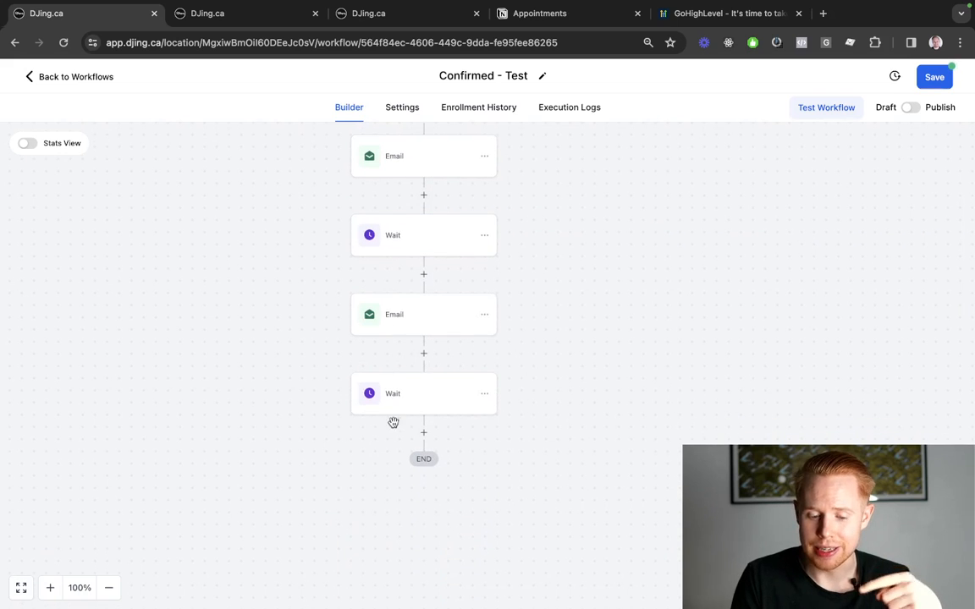
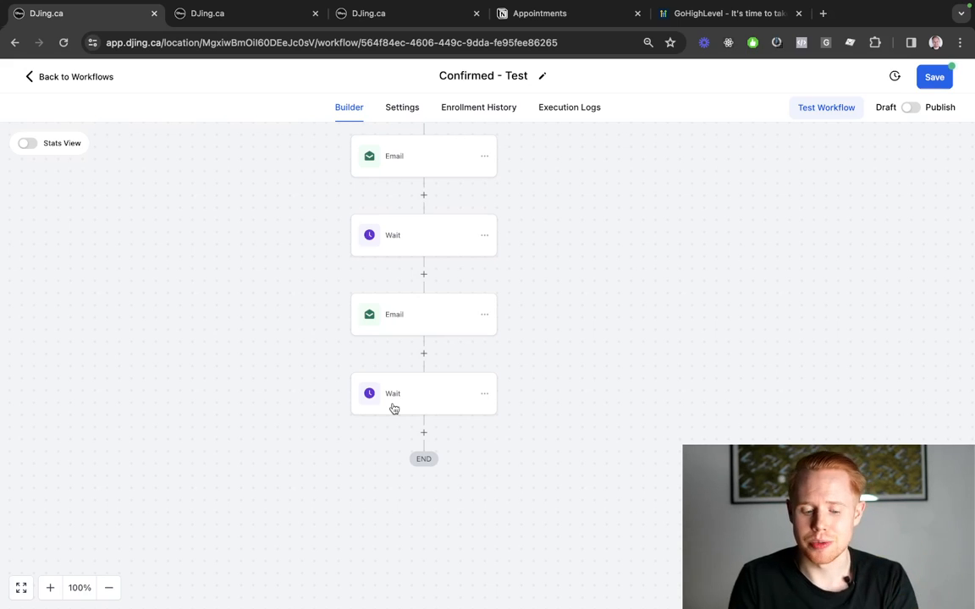
Switch to the calendar settings, search for "test", and open the Test Demo Purpose calendar for editing
{"action": "key", "text": "ctrl+Tab"}
{"action": "key", "text": "ctrl+Tab"}
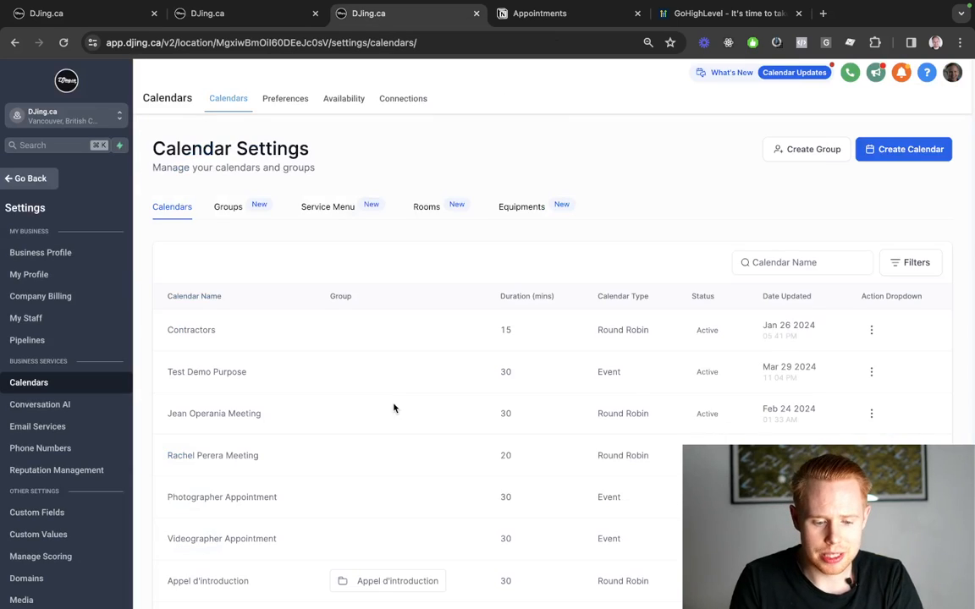
{"action": "left_click", "coordinate": [796, 262]}
{"action": "type", "text": "test"}
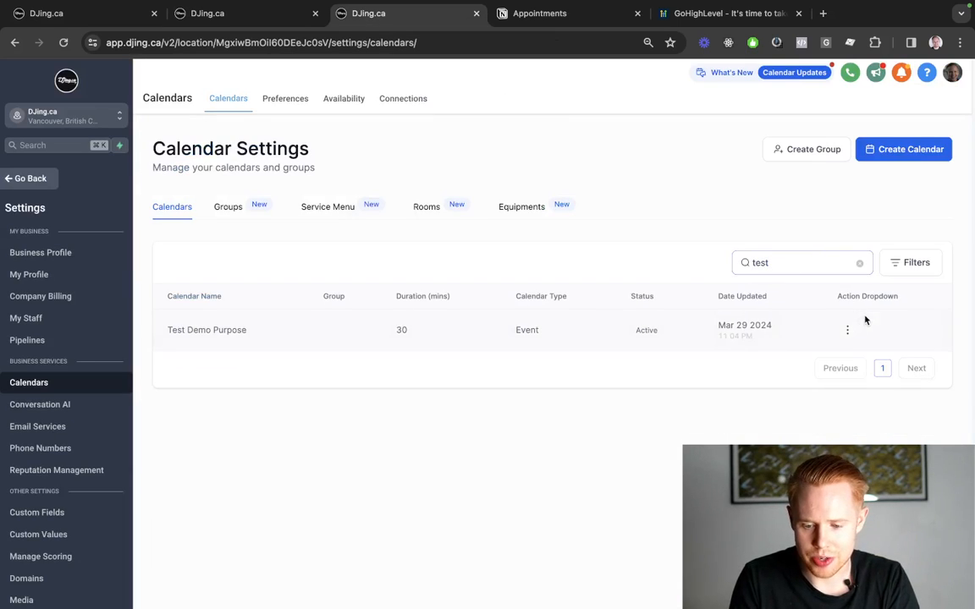
{"action": "left_click", "coordinate": [847, 329]}
{"action": "left_click", "coordinate": [818, 358]}
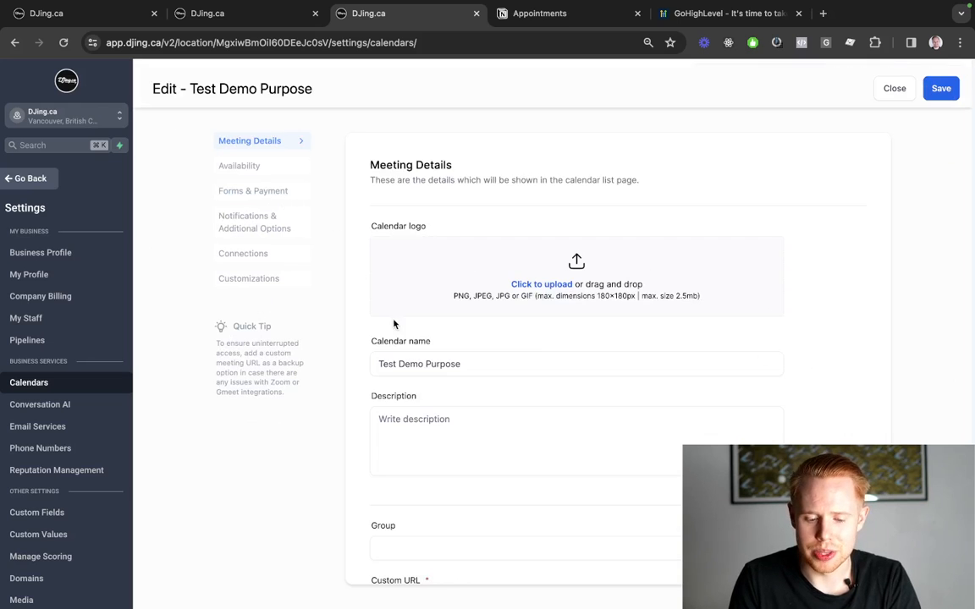
Set the Test Demo Purpose calendar's minimum scheduling notice to 4 hours in its availability settings
{"action": "scroll", "coordinate": [394, 321], "scroll_direction": "down", "scroll_amount": 3}
{"action": "scroll", "coordinate": [393, 321], "scroll_direction": "up", "scroll_amount": 3}
{"action": "left_click", "coordinate": [246, 226]}
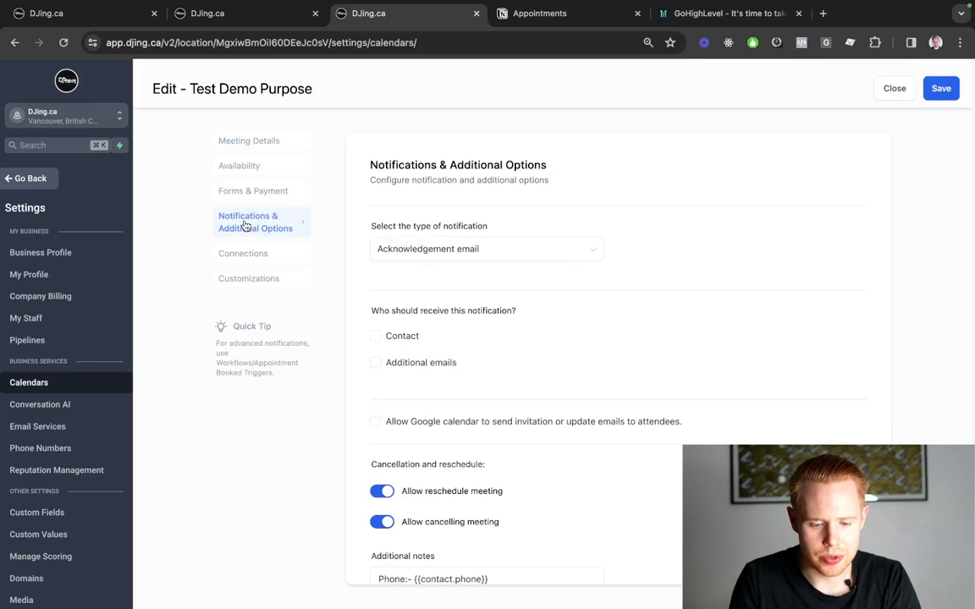
{"action": "left_click", "coordinate": [250, 193]}
{"action": "left_click", "coordinate": [250, 169]}
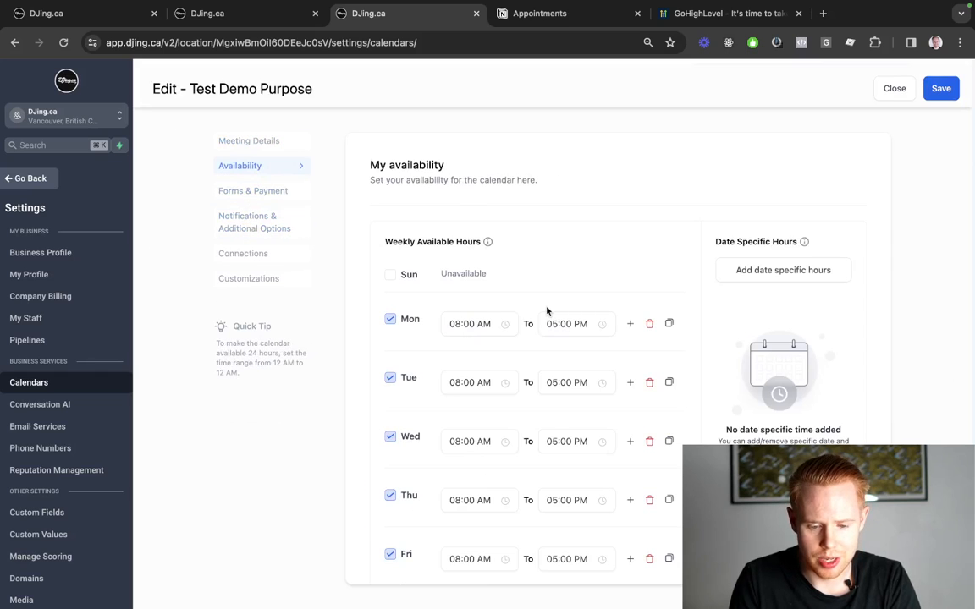
{"action": "scroll", "coordinate": [510, 317], "scroll_direction": "down", "scroll_amount": 5}
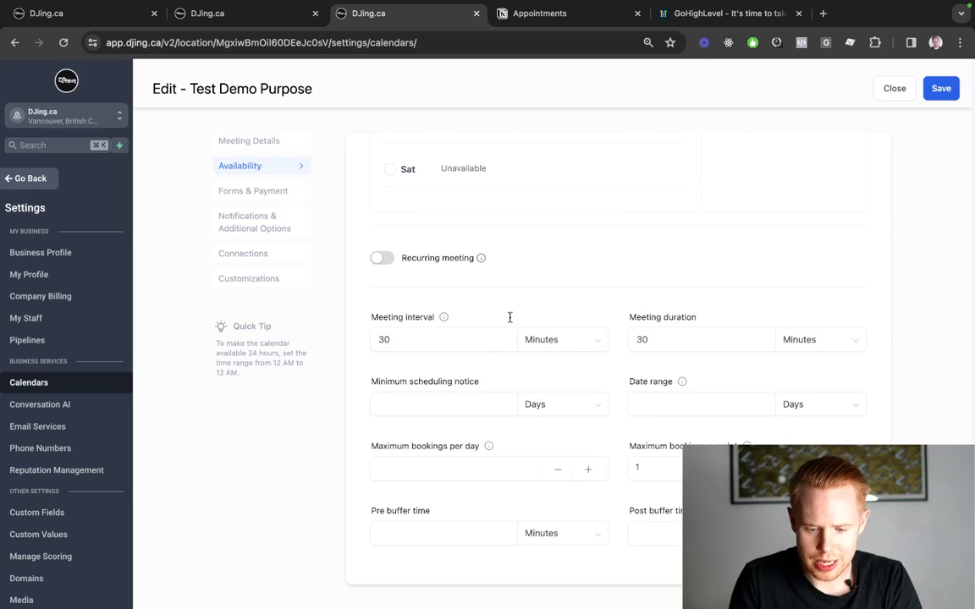
{"action": "left_click", "coordinate": [481, 411]}
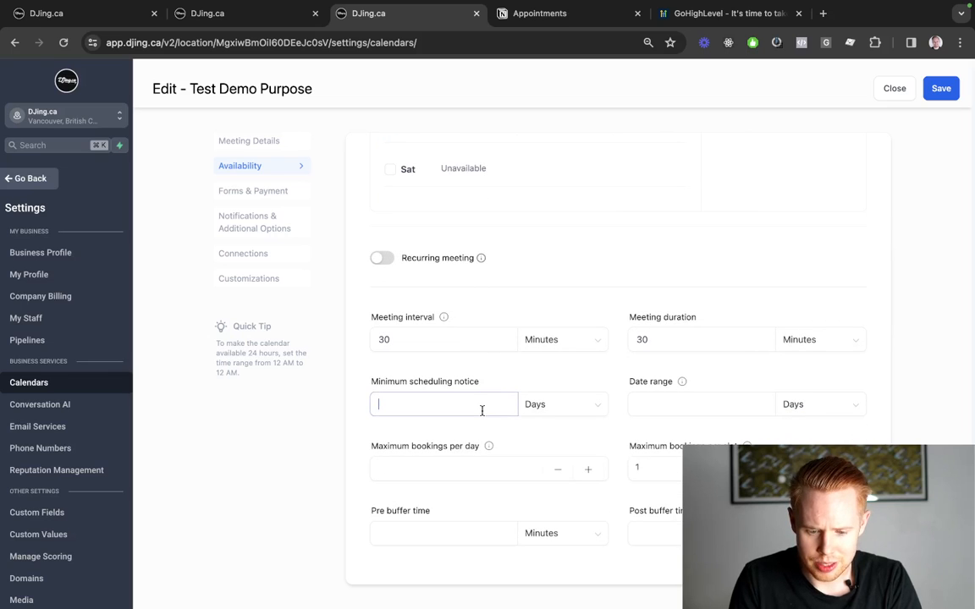
{"action": "type", "text": "4"}
{"action": "left_click", "coordinate": [556, 406]}
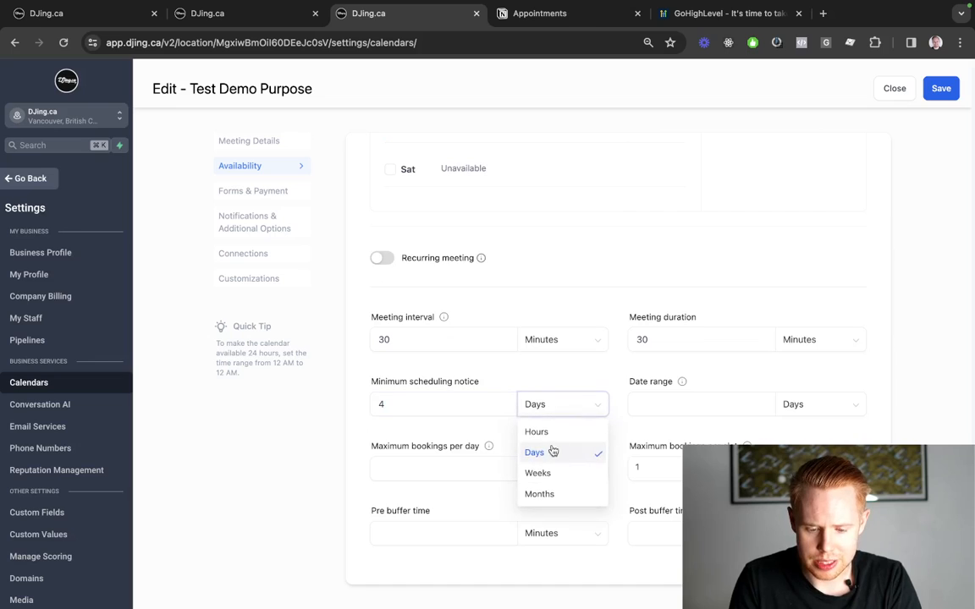
{"action": "left_click", "coordinate": [550, 436]}
{"action": "triple_click", "coordinate": [433, 382]}
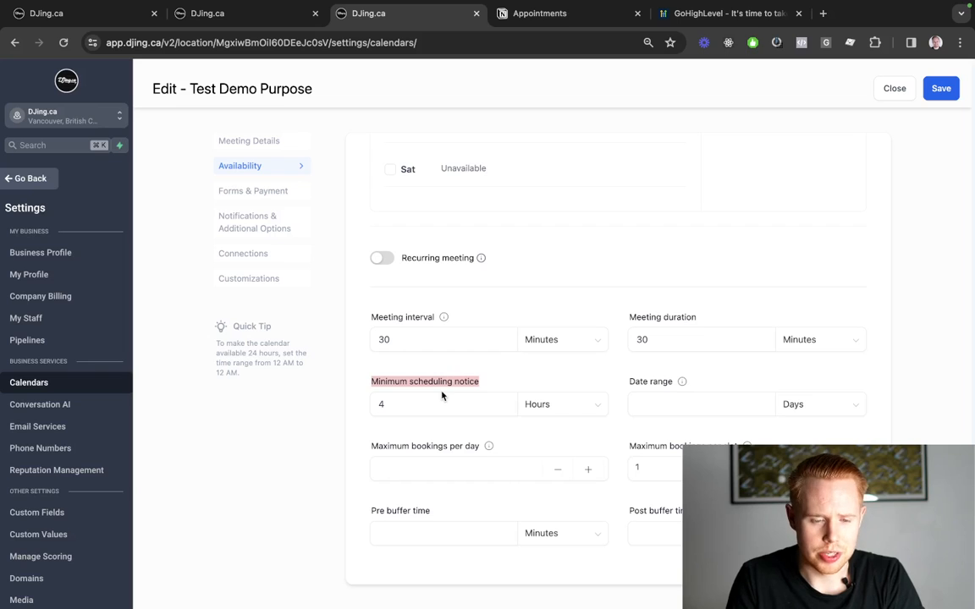
Return to the Confirmed - Test workflow and review the past-due option of the last Wait action
{"action": "key", "text": "ctrl+shift+Tab"}
{"action": "key", "text": "ctrl+shift+Tab"}
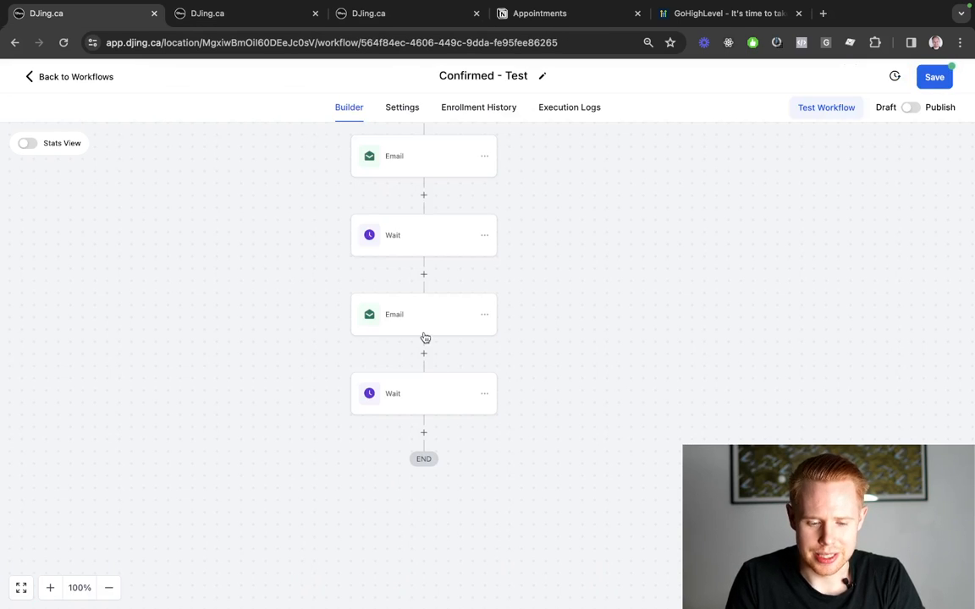
{"action": "left_click", "coordinate": [406, 409]}
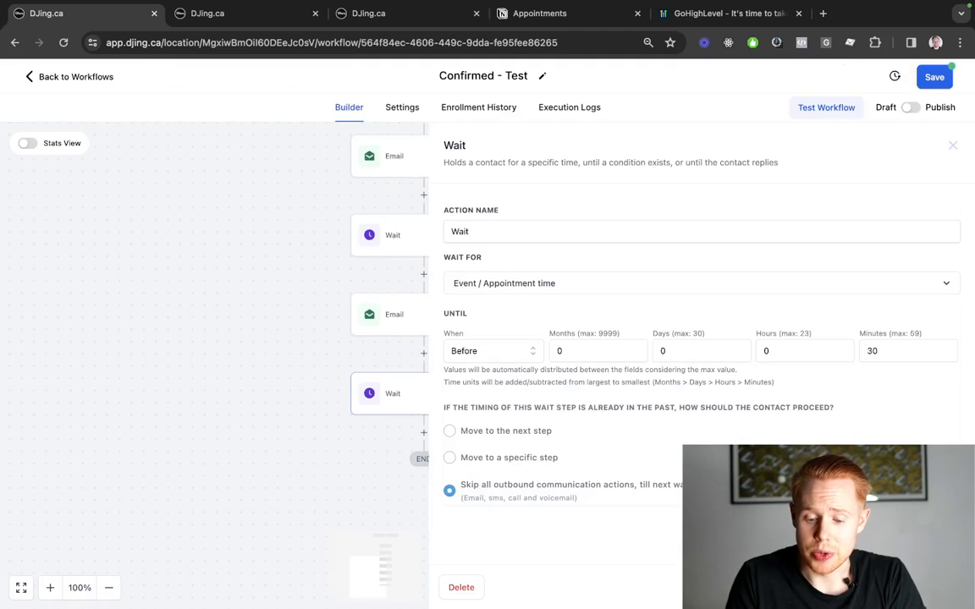
{"action": "left_click_drag", "start_coordinate": [464, 487], "coordinate": [680, 492]}
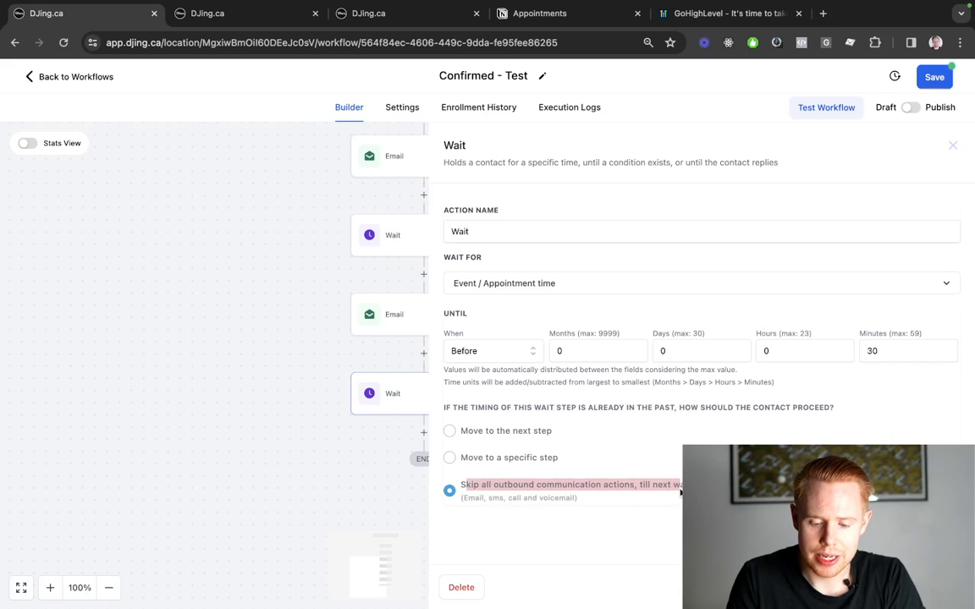
{"action": "left_click", "coordinate": [925, 588]}
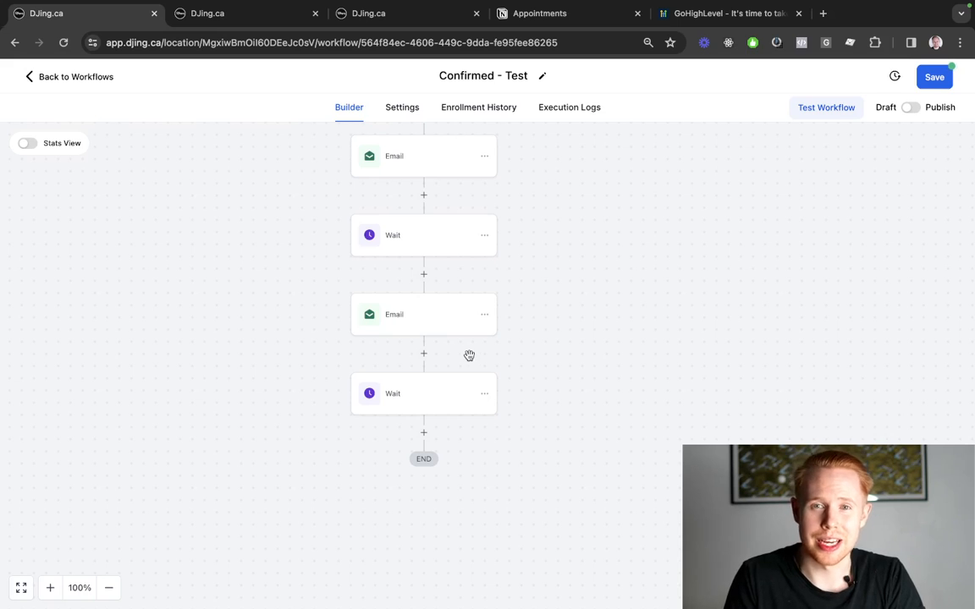
Add an SMS action after the last Wait action in the workflow
{"action": "scroll", "coordinate": [459, 352], "scroll_direction": "down", "scroll_amount": 1}
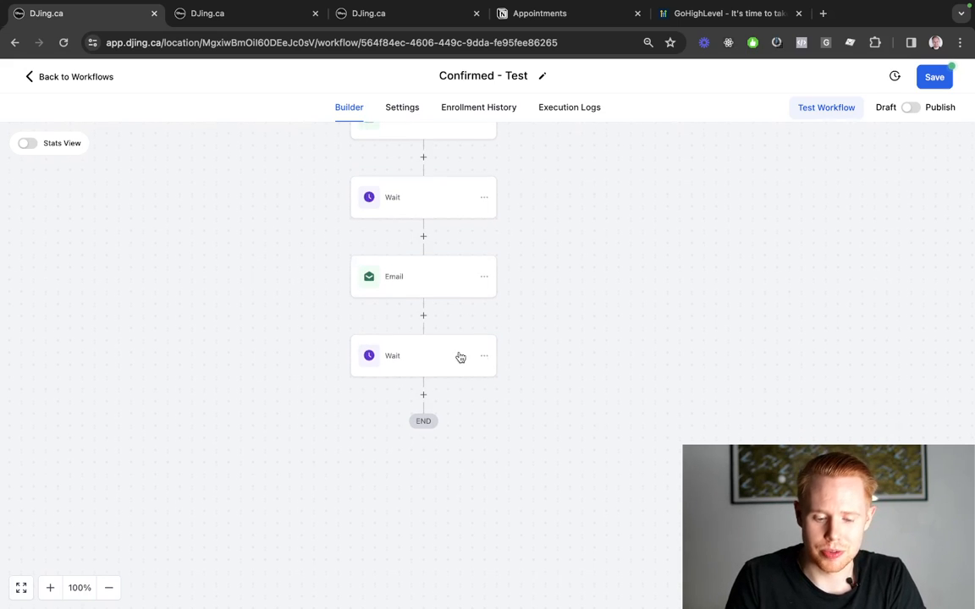
{"action": "left_click", "coordinate": [424, 395]}
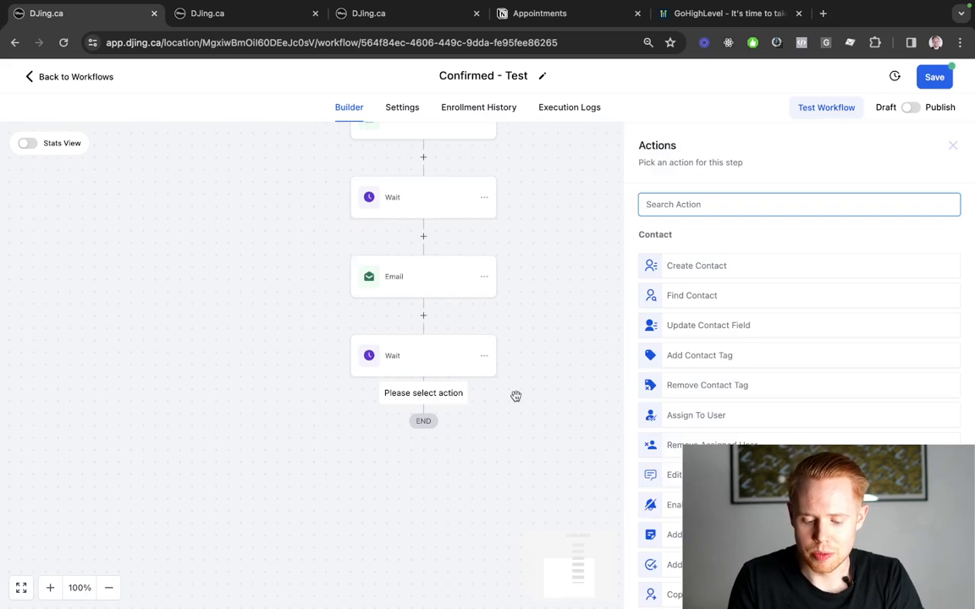
{"action": "type", "text": "sms"}
{"action": "left_click", "coordinate": [717, 255]}
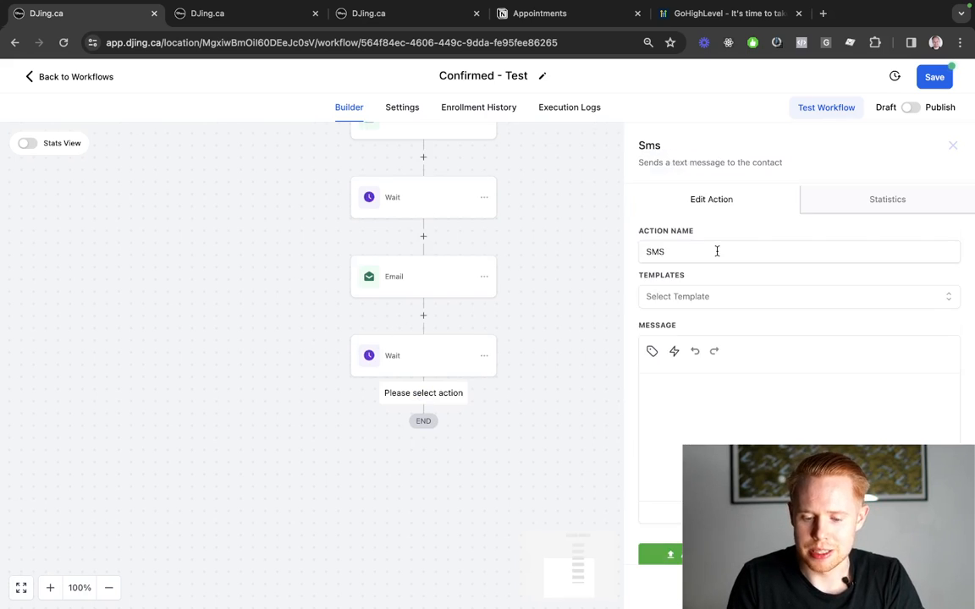
Start the SMS message with "Hey {{contact.first_name}}, it's", using the contact's first name custom value
{"action": "left_click", "coordinate": [654, 351]}
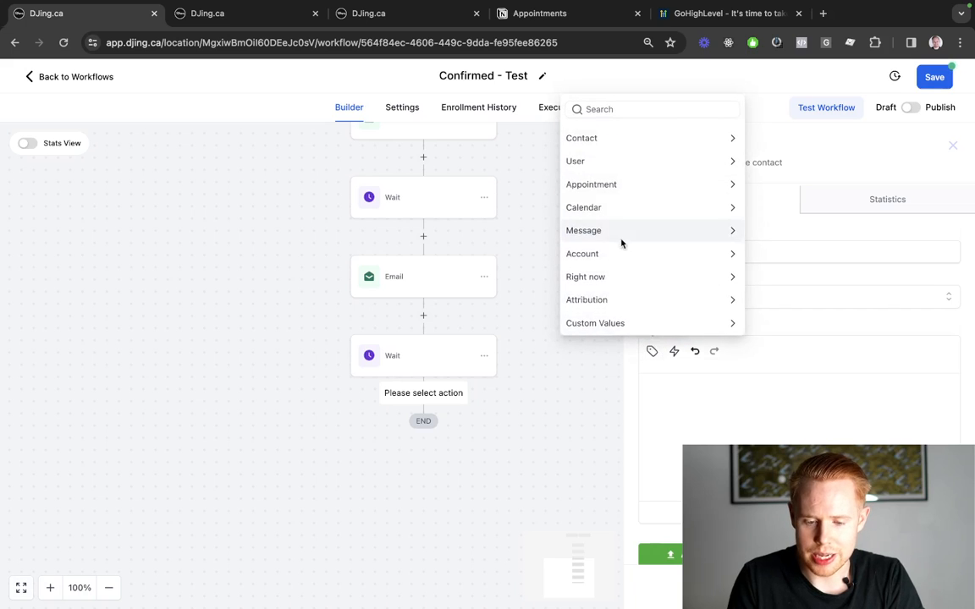
{"action": "left_click", "coordinate": [649, 140]}
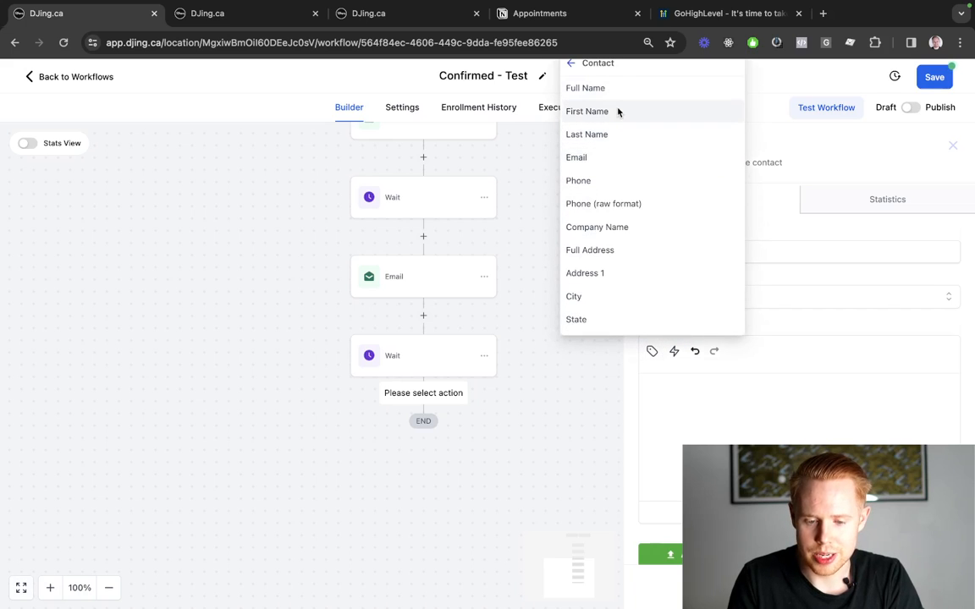
{"action": "left_click", "coordinate": [618, 111]}
{"action": "type", "text": "Hey {{contact.first_name"}
{"action": "left_click", "coordinate": [744, 385]}
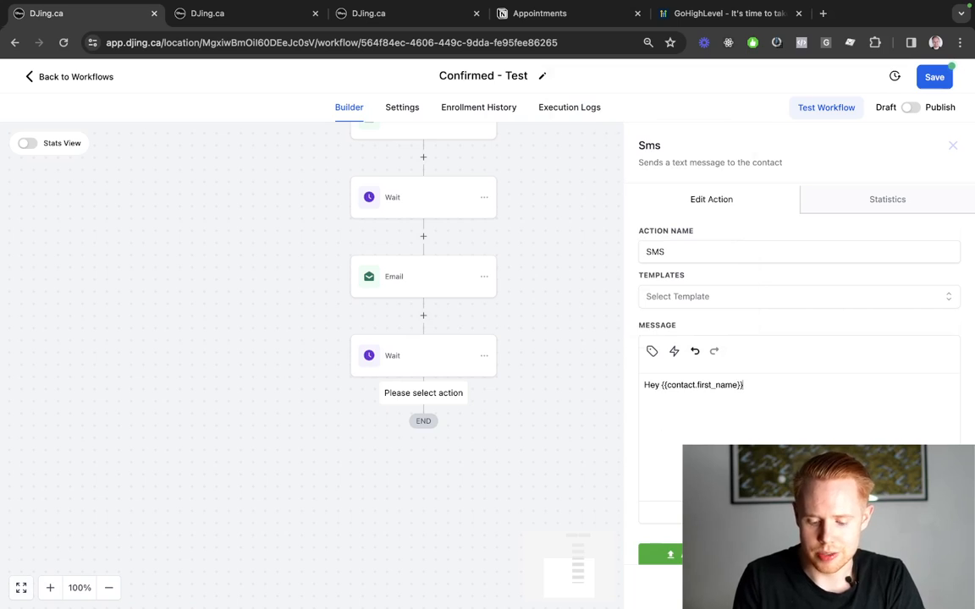
{"action": "type", "text": ", it's"}
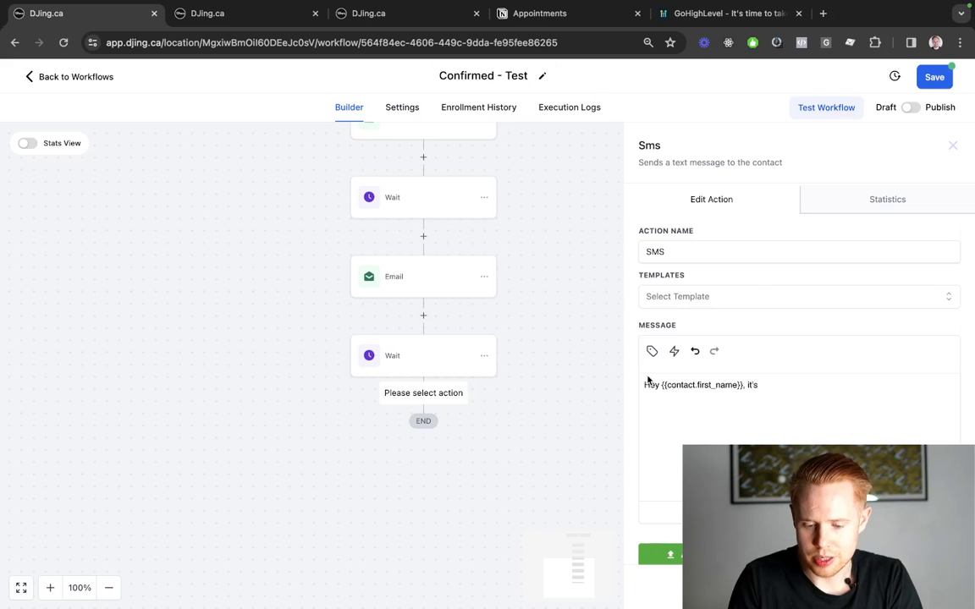
{"action": "left_click", "coordinate": [652, 351]}
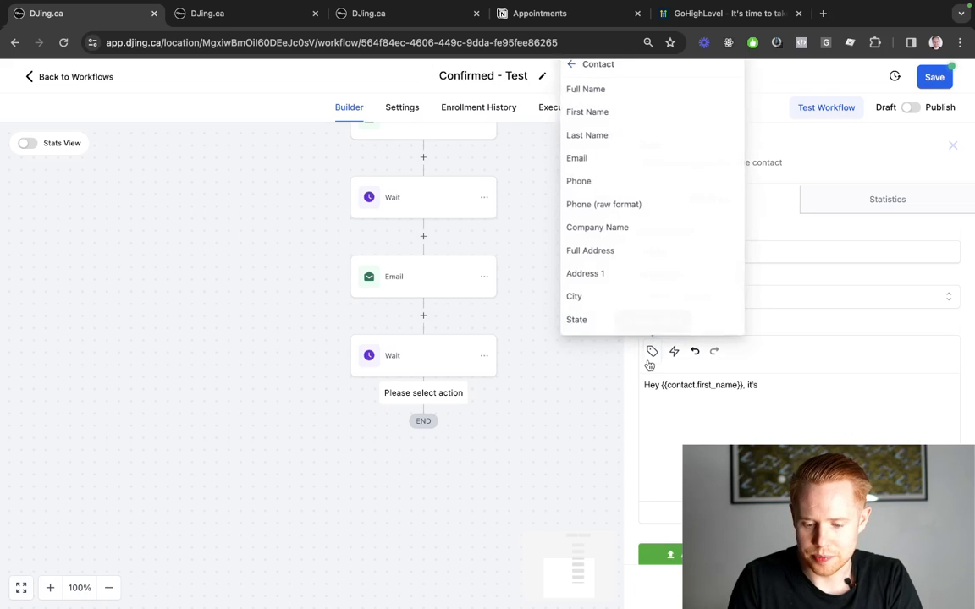
{"action": "left_click", "coordinate": [594, 112]}
{"action": "key", "text": "shift+Left"}
{"action": "key", "text": "shift+Left"}
{"action": "key", "text": "shift+Left"}
{"action": "key", "text": "shift+Left"}
{"action": "key", "text": "shift+Left"}
{"action": "key", "text": "shift+Left"}
{"action": "key", "text": "shift+Left"}
{"action": "key", "text": "shift+Left"}
{"action": "key", "text": "shift+Left"}
{"action": "key", "text": "shift+Left"}
{"action": "key", "text": "shift+Left"}
{"action": "key", "text": "shift+Left"}
{"action": "key", "text": "shift+Left"}
{"action": "key", "text": "shift+Left"}
{"action": "key", "text": "shift+Left"}
{"action": "key", "text": "shift+Left"}
{"action": "key", "text": "shift+Left"}
{"action": "key", "text": "shift+Left"}
{"action": "key", "text": "shift+Left"}
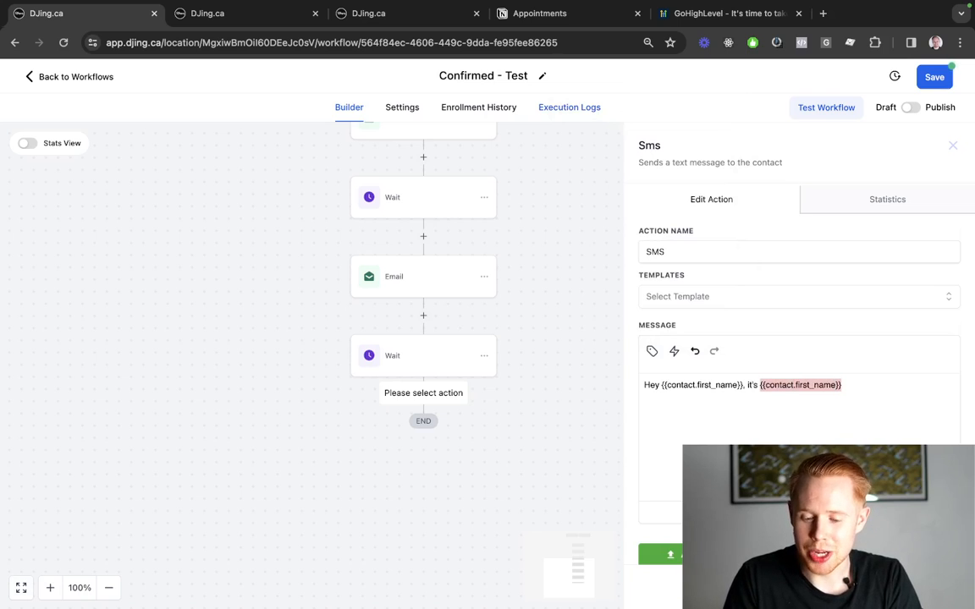
{"action": "key", "text": "BackSpace"}
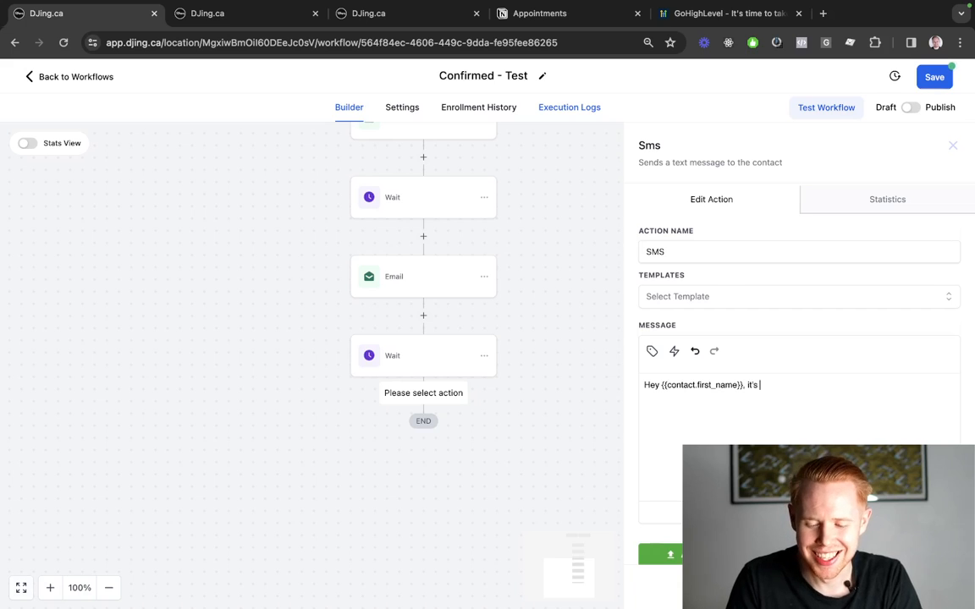
Insert the user's first name custom value, {{user.first_name}}, after "it's" in the SMS message
{"action": "left_click", "coordinate": [652, 351]}
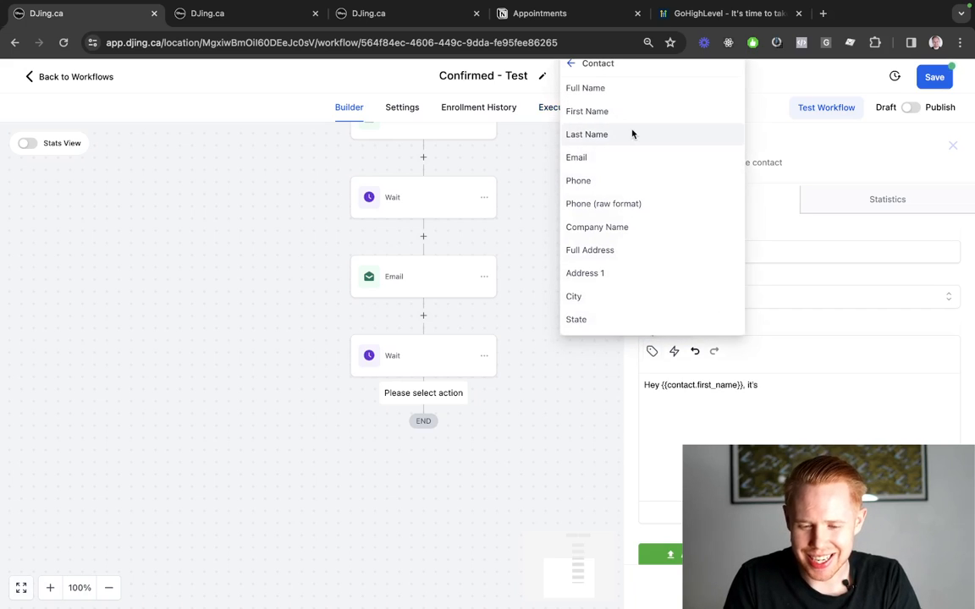
{"action": "left_click", "coordinate": [573, 68]}
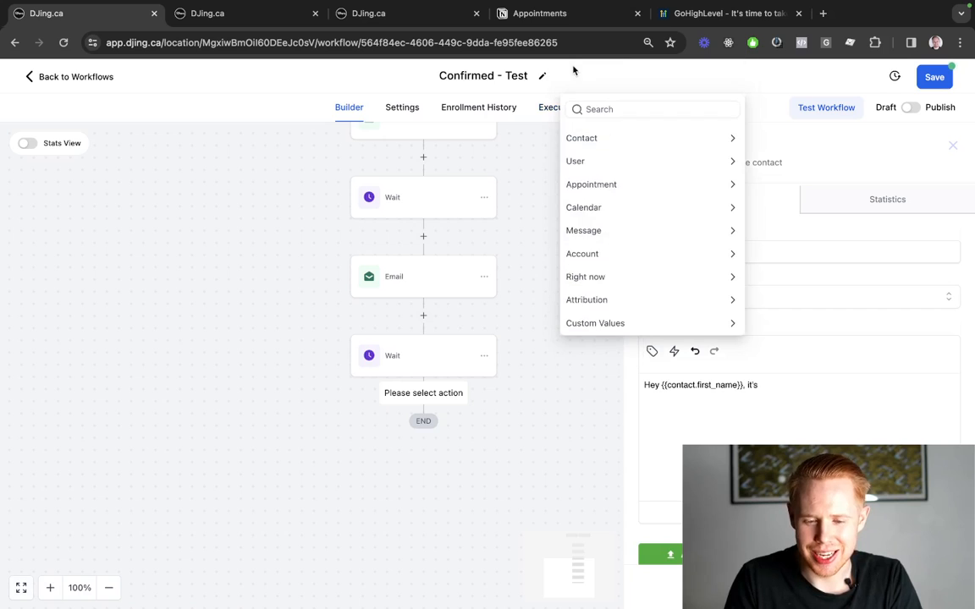
{"action": "left_click", "coordinate": [576, 159]}
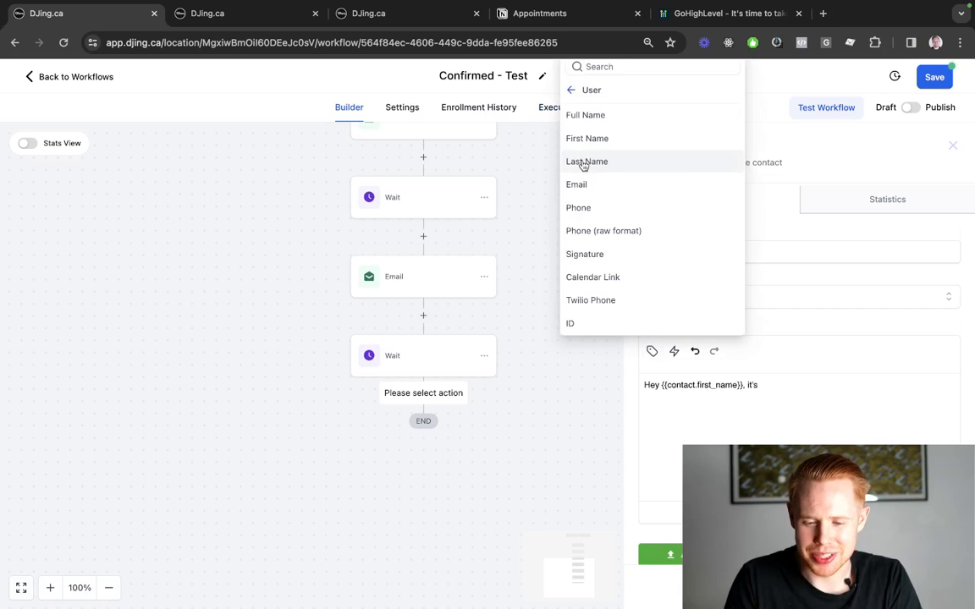
{"action": "left_click", "coordinate": [624, 137]}
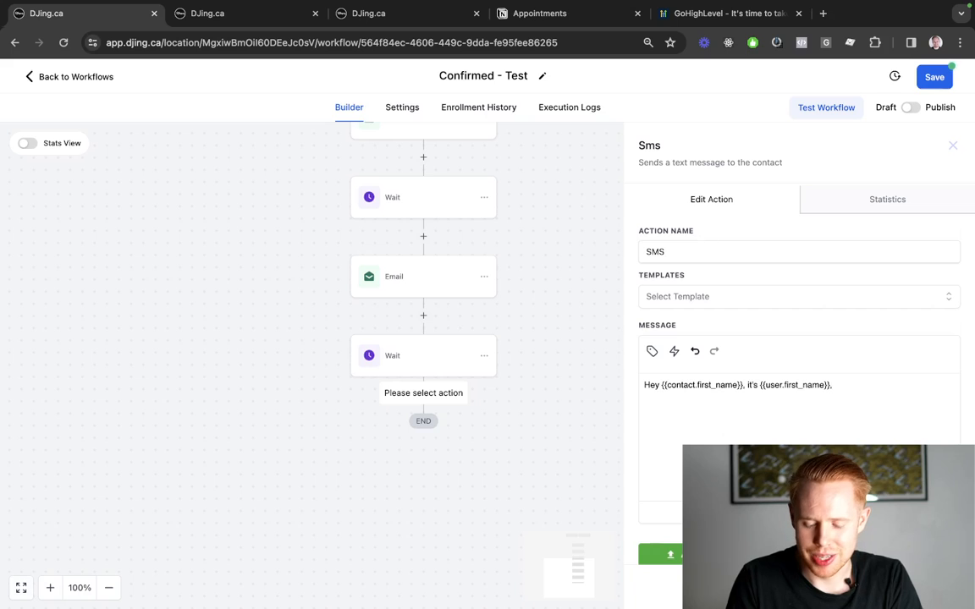
Append "from ABC company, just wanted to touch base to let you know that I'll be calling you in 30 minutes! Chat soon :)" and save the SMS
{"action": "type", "text": "from ABC compa"}
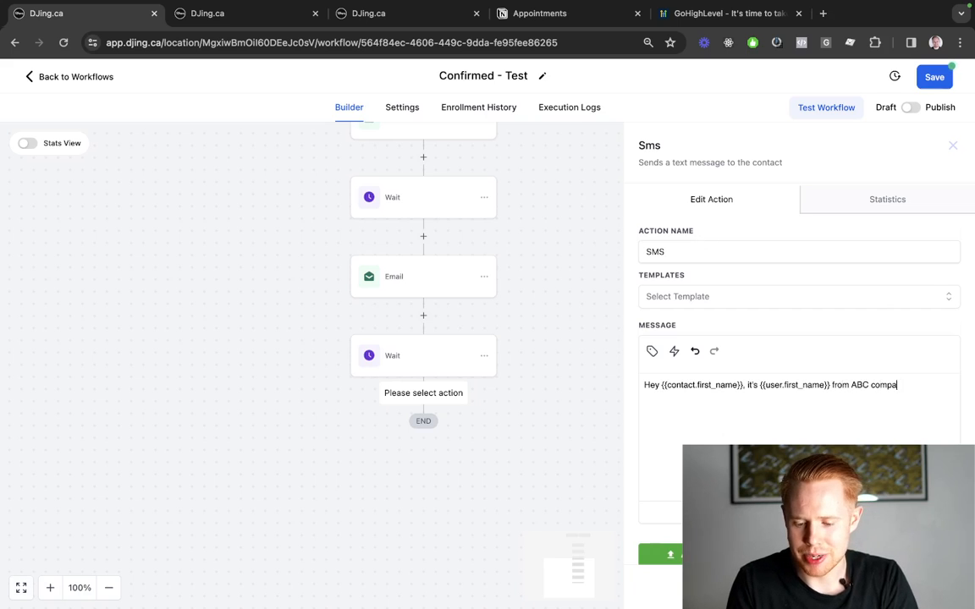
{"action": "type", "text": "ny, just"}
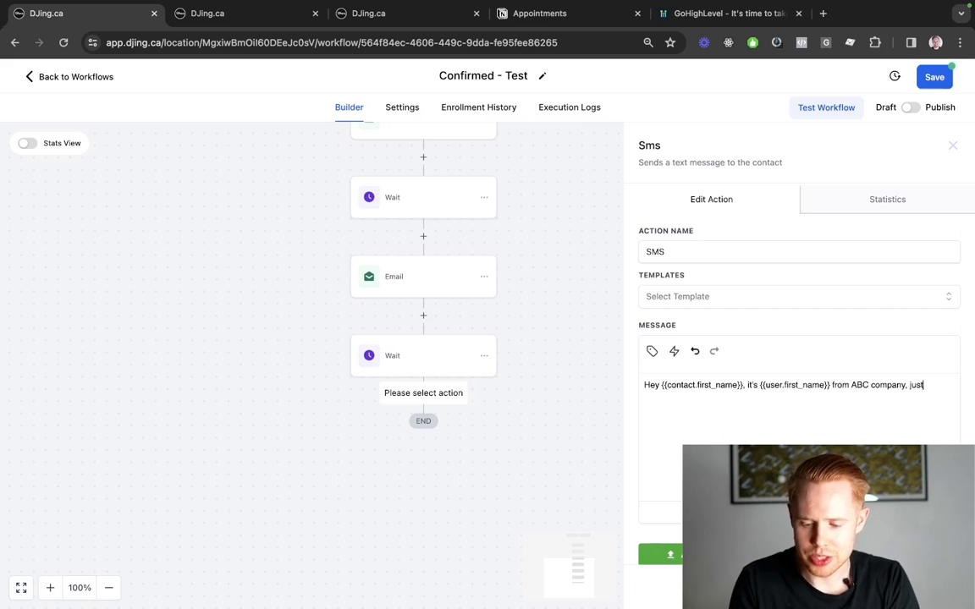
{"action": "type", "text": " wanted to couch b"}
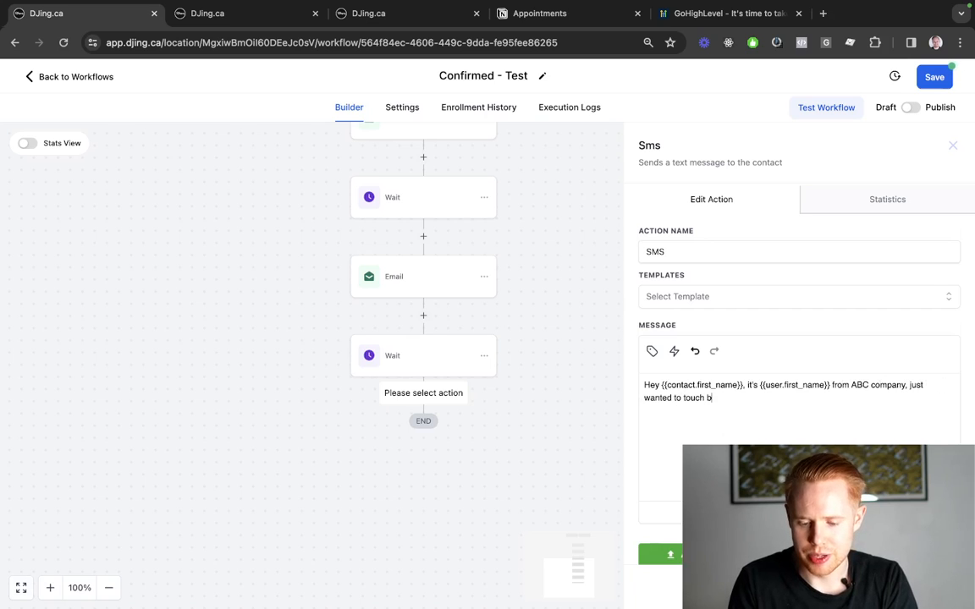
{"action": "type", "text": "ase to let you kn"}
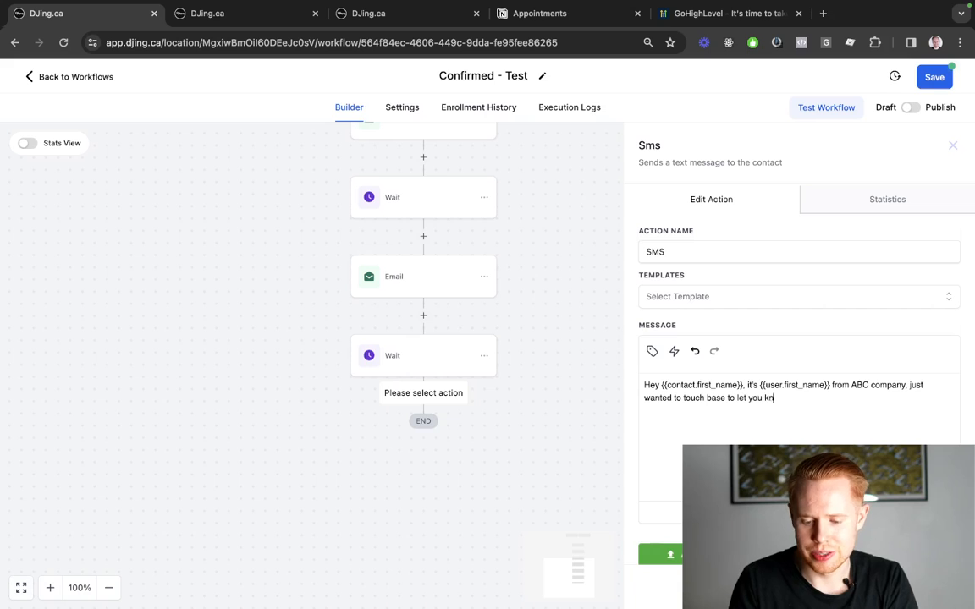
{"action": "type", "text": "ow that I'll be calli"}
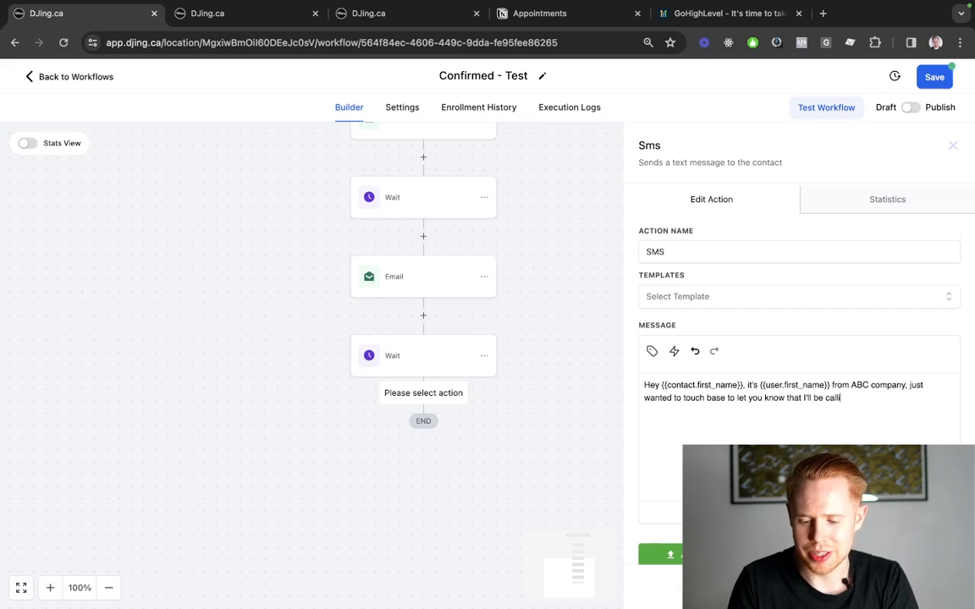
{"action": "type", "text": "ng you in 30 minutes!"}
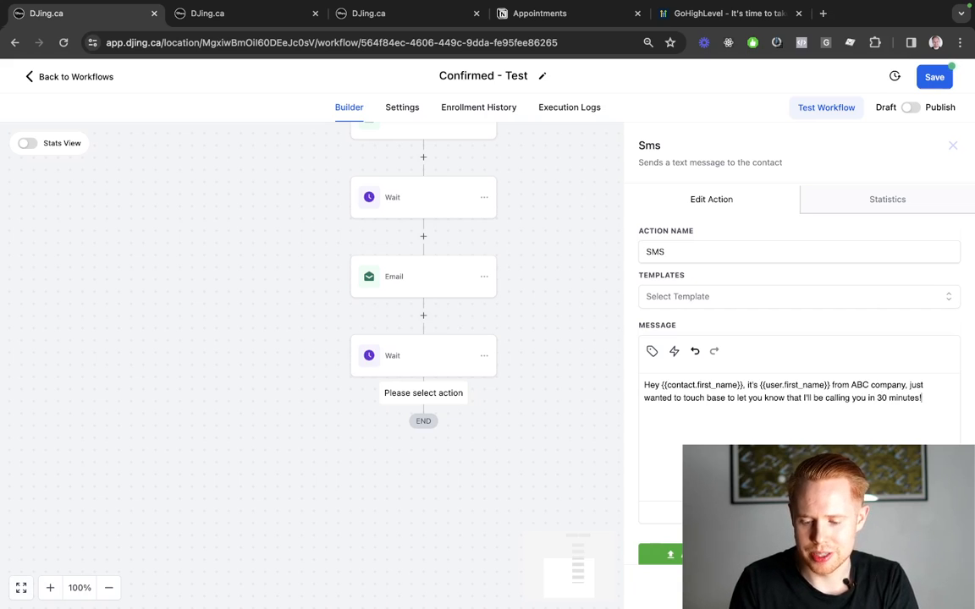
{"action": "type", "text": " Chat soon :)"}
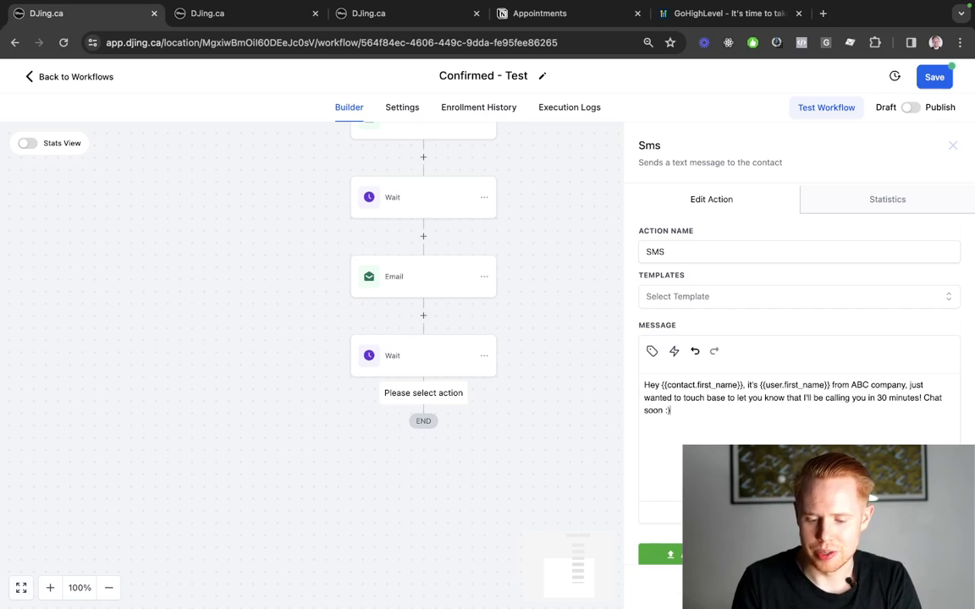
{"action": "left_click", "coordinate": [921, 586]}
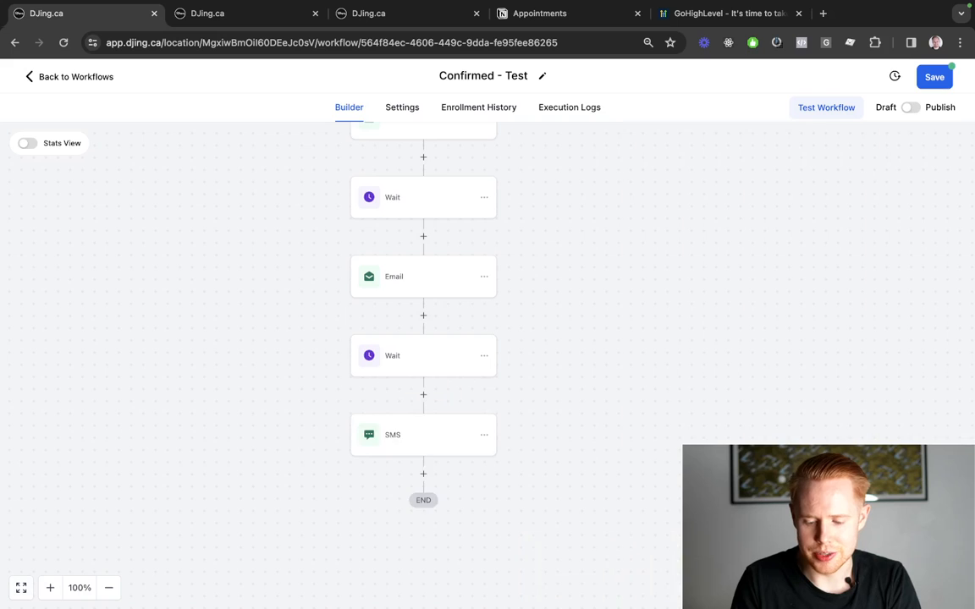
Add a Wait action after the SMS action and open its time delay value for editing
{"action": "scroll", "coordinate": [506, 385], "scroll_direction": "down", "scroll_amount": 1}
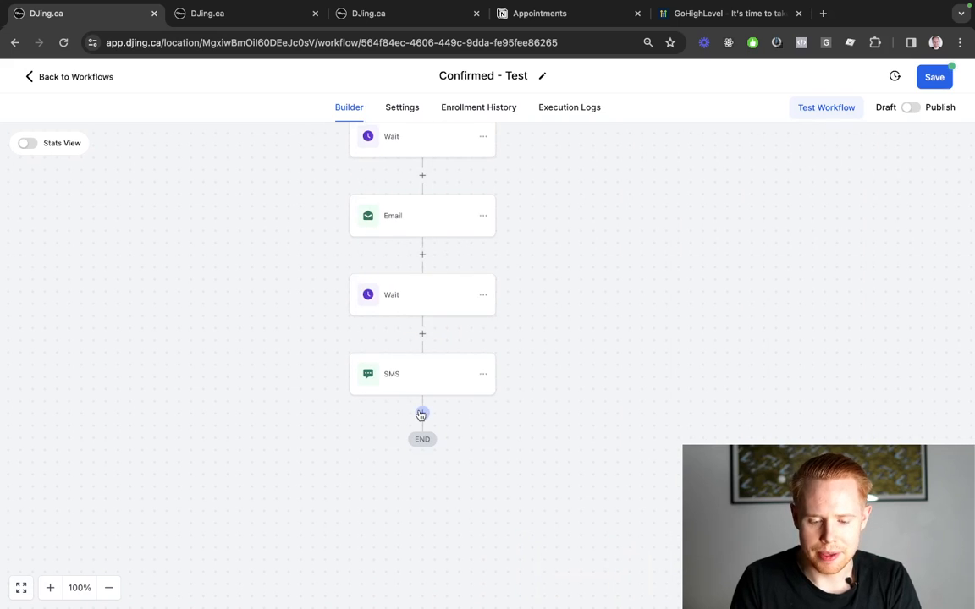
{"action": "left_click", "coordinate": [421, 414]}
{"action": "type", "text": "wait"}
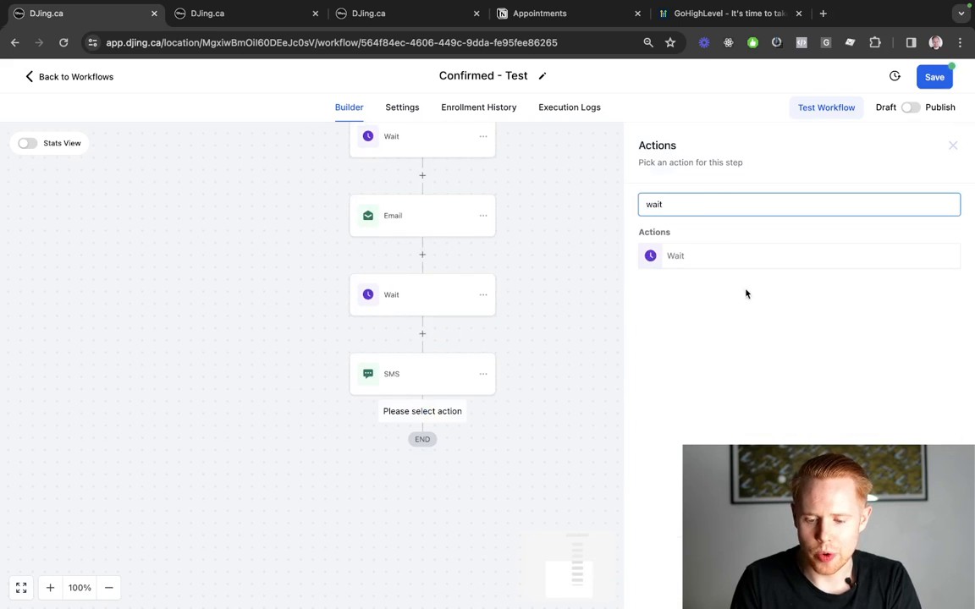
{"action": "left_click", "coordinate": [751, 256]}
{"action": "left_click", "coordinate": [480, 331]}
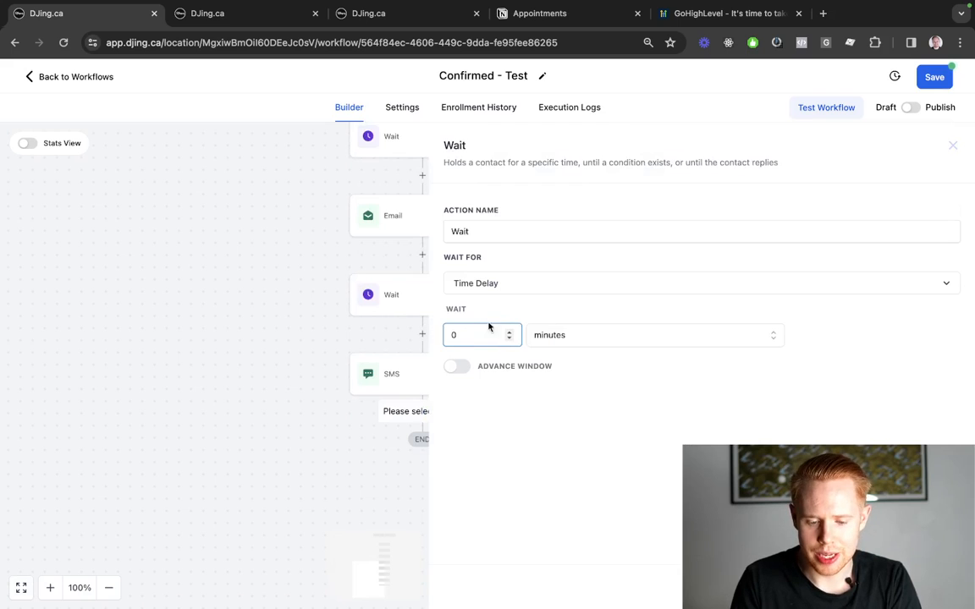
Set the new Wait action to hold until 1 minute before the event/appointment time
{"action": "left_click", "coordinate": [479, 284]}
{"action": "left_click", "coordinate": [492, 398]}
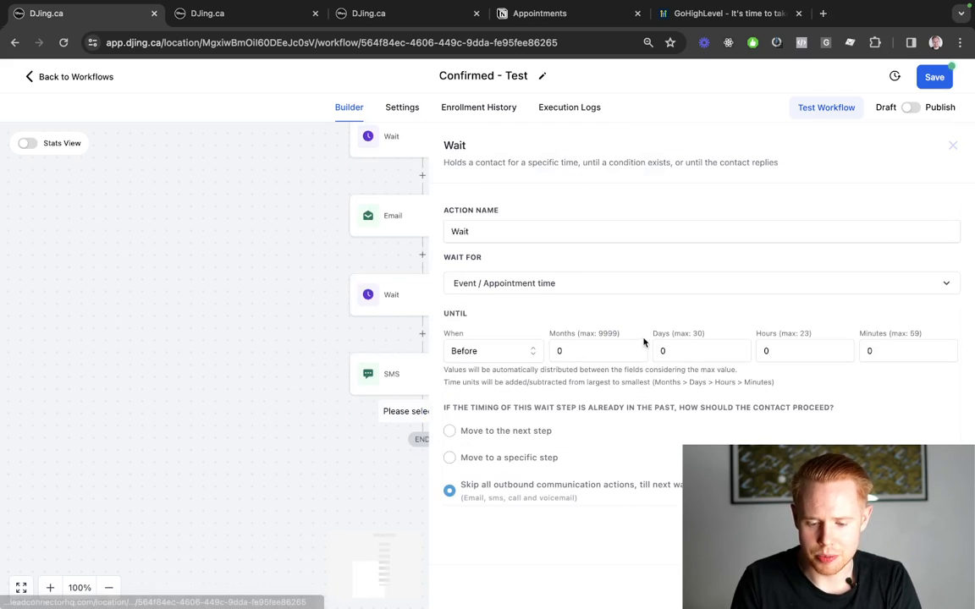
{"action": "left_click", "coordinate": [889, 357]}
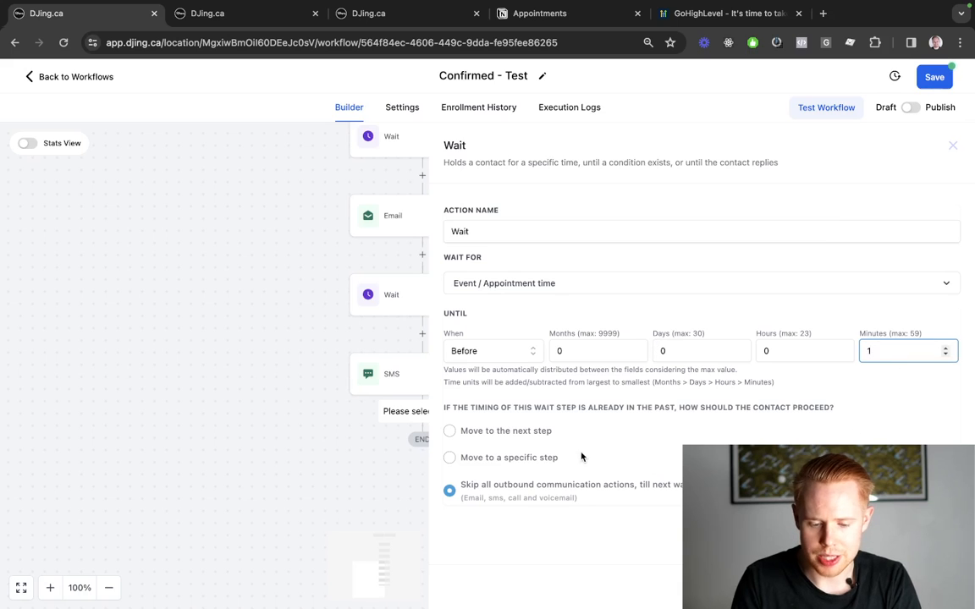
{"action": "key", "text": "Tab"}
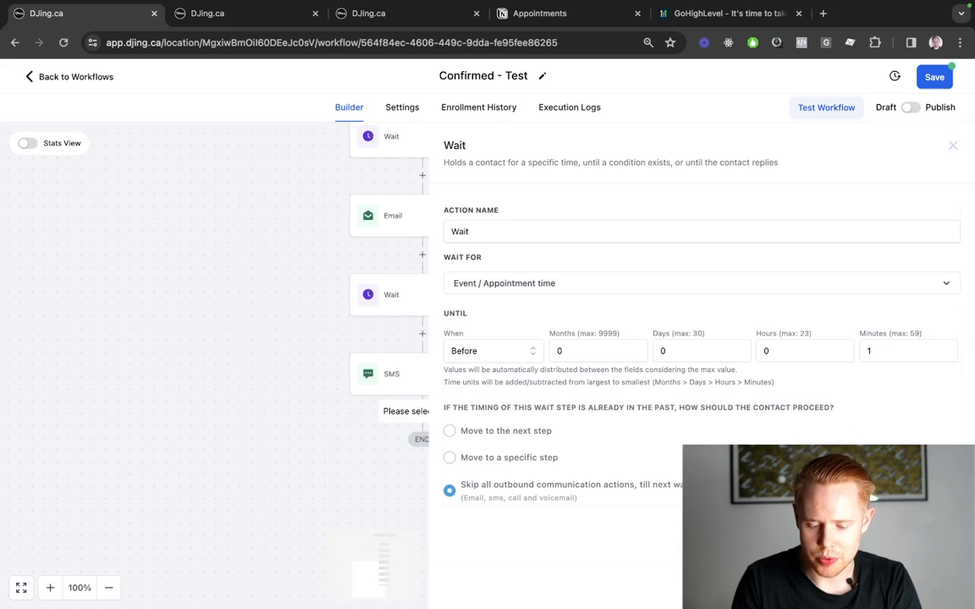
Add a Call action at the end of the workflow, after the last Wait
{"action": "scroll", "coordinate": [505, 416], "scroll_direction": "down", "scroll_amount": 1}
{"action": "left_click", "coordinate": [425, 412]}
{"action": "type", "text": "call"}
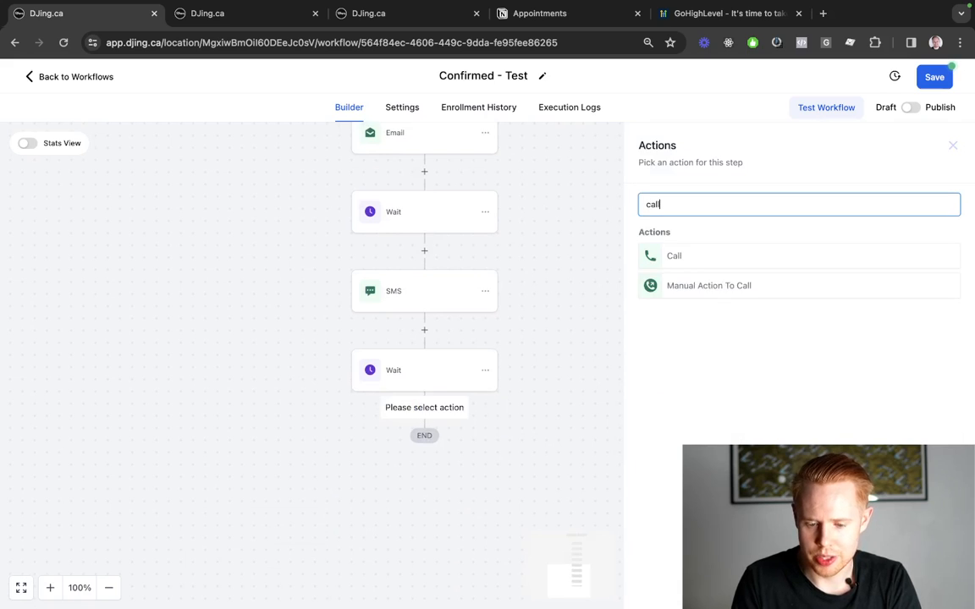
{"action": "left_click", "coordinate": [672, 258]}
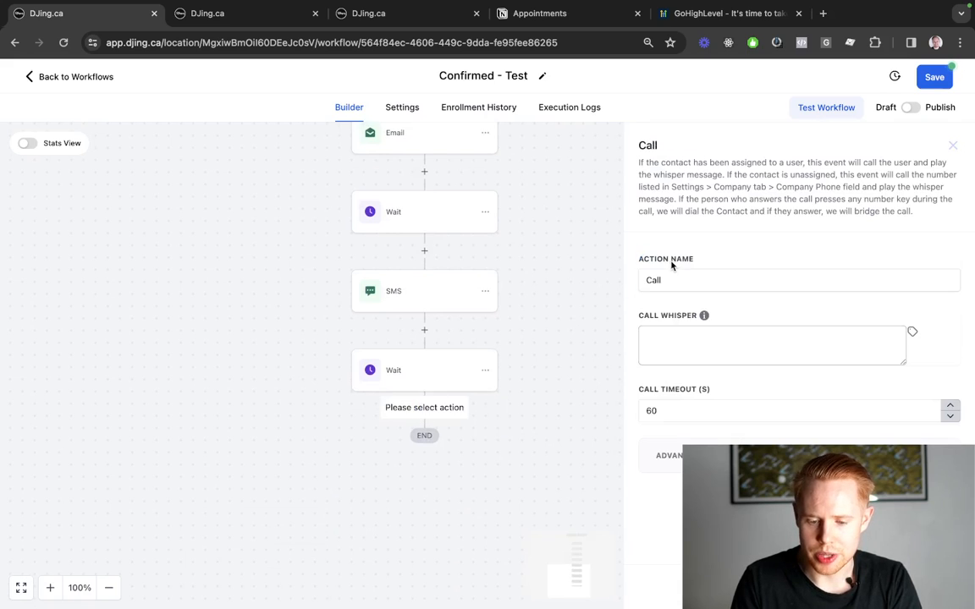
Begin the call whisper with "You have an appointment with" followed by the contact's full name variable
{"action": "left_click", "coordinate": [676, 339]}
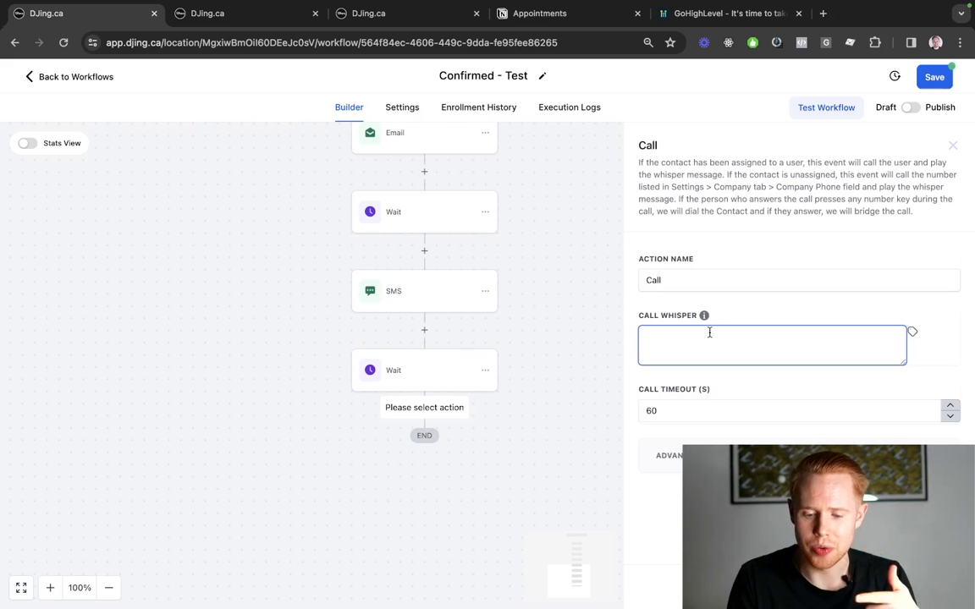
{"action": "mouse_move", "coordinate": [705, 321]}
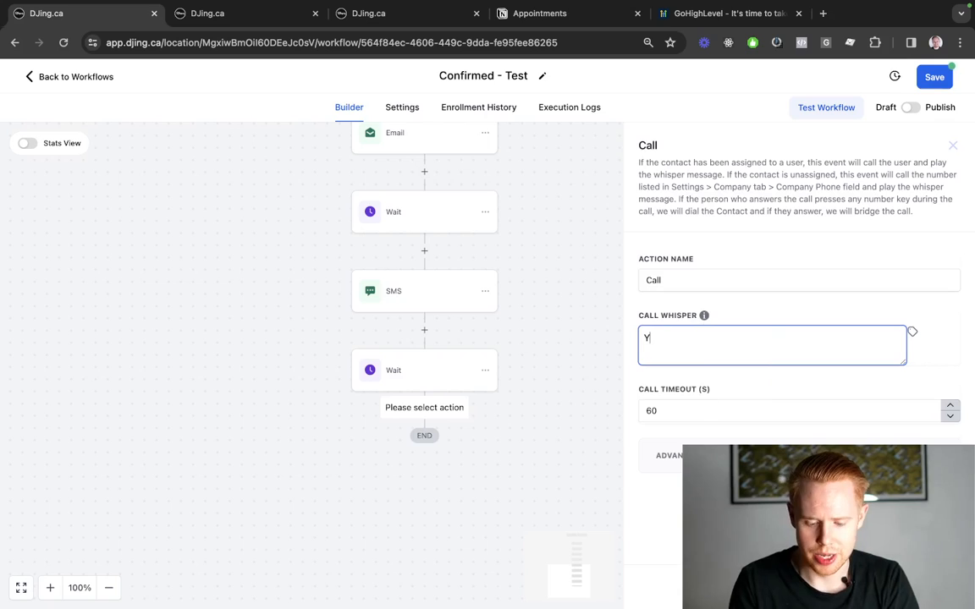
{"action": "type", "text": "ou have an appointment with"}
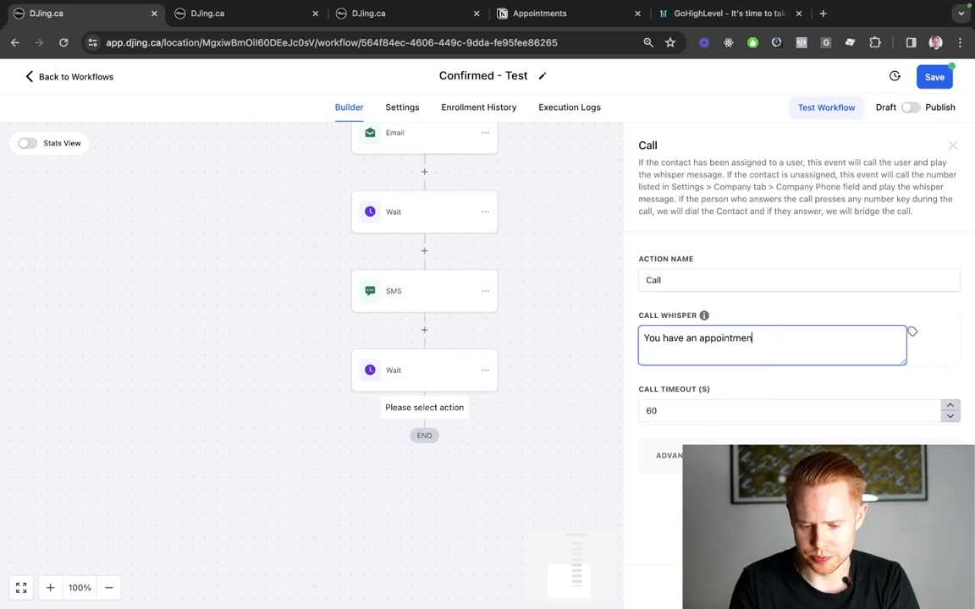
{"action": "left_click", "coordinate": [913, 332]}
{"action": "left_click", "coordinate": [860, 375]}
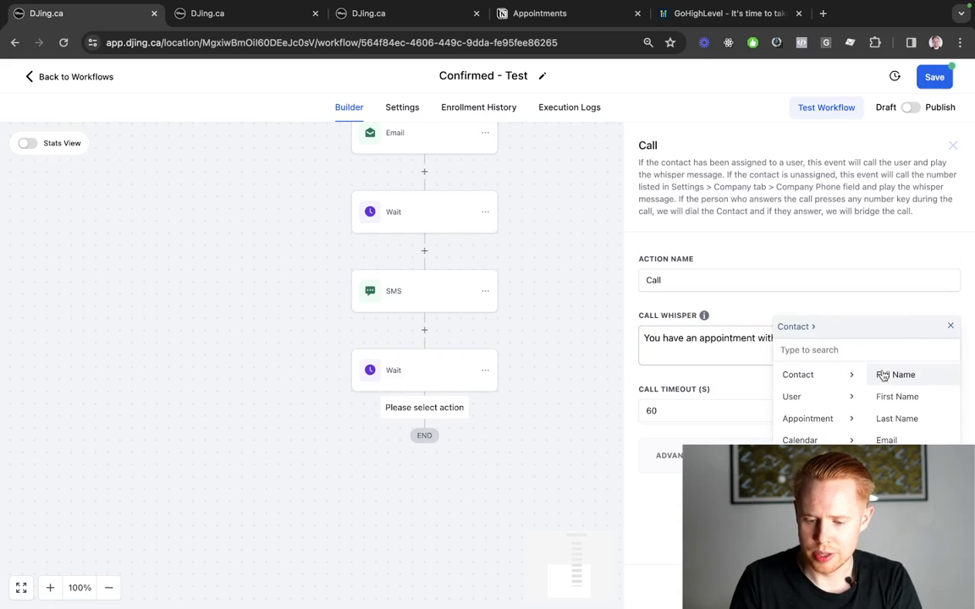
{"action": "left_click", "coordinate": [883, 375]}
Complete the whisper with ". Please press any key on the keypad to connect into a call right now with {{contact.first_name}}."
{"action": "type", "text": ". Please pres"}
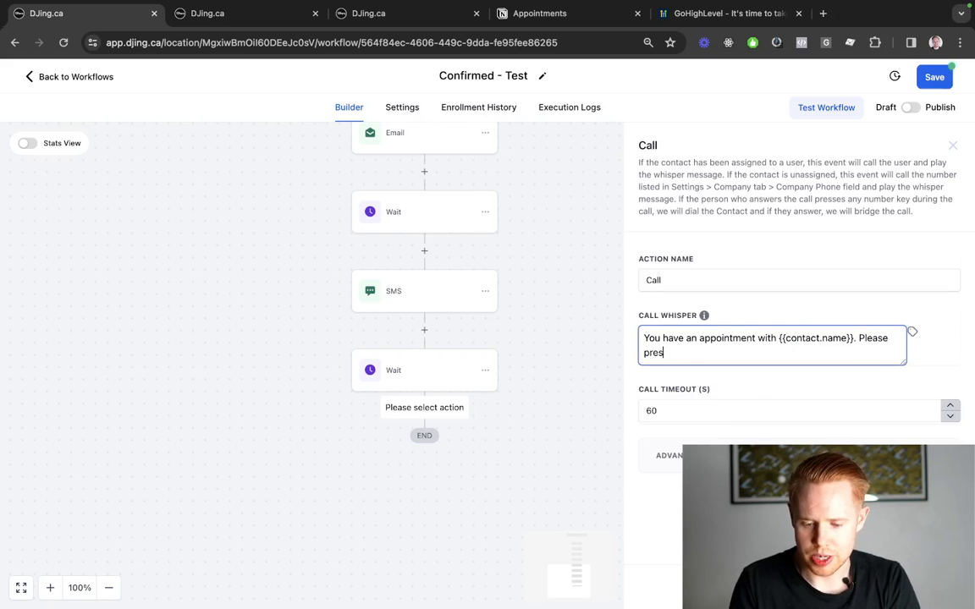
{"action": "type", "text": "s any key on the "}
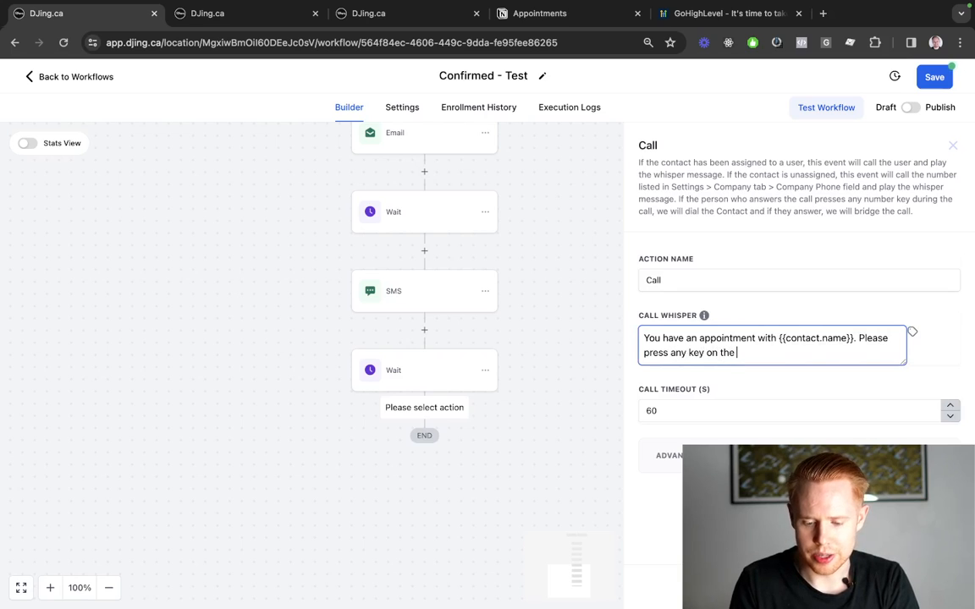
{"action": "type", "text": "keypad to con"}
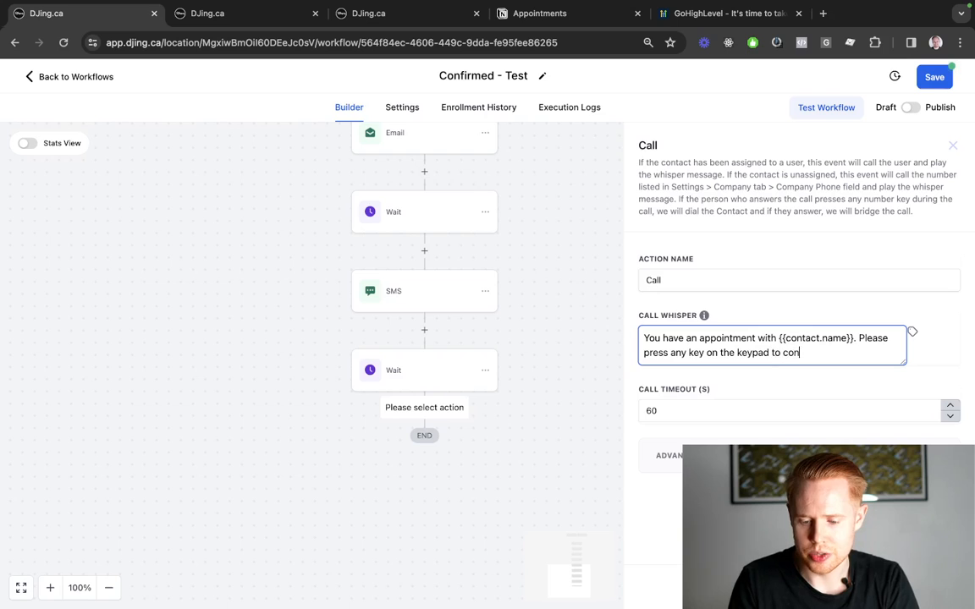
{"action": "type", "text": "nect into a call ri"}
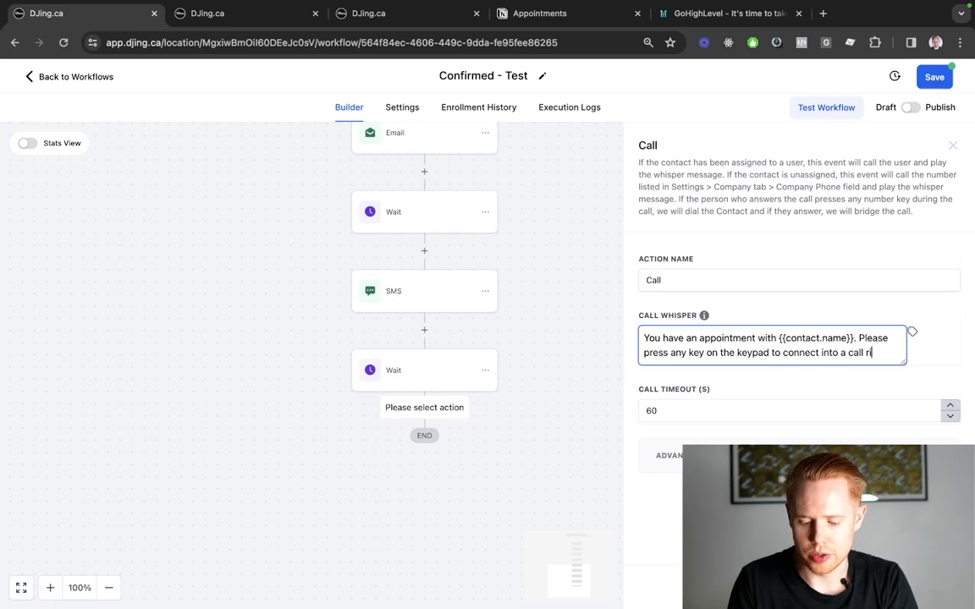
{"action": "type", "text": "ght now with"}
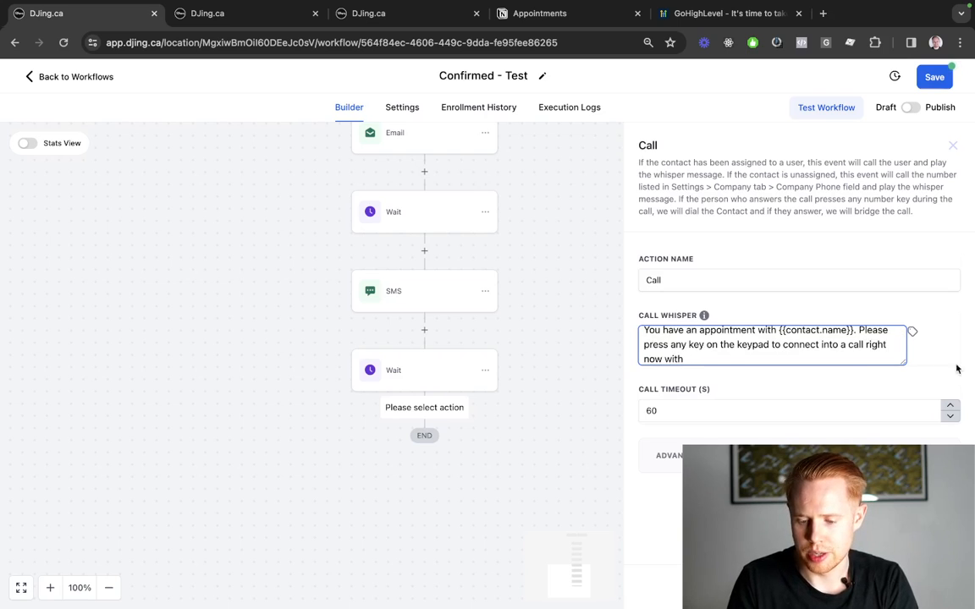
{"action": "left_click", "coordinate": [913, 331]}
{"action": "left_click", "coordinate": [877, 378]}
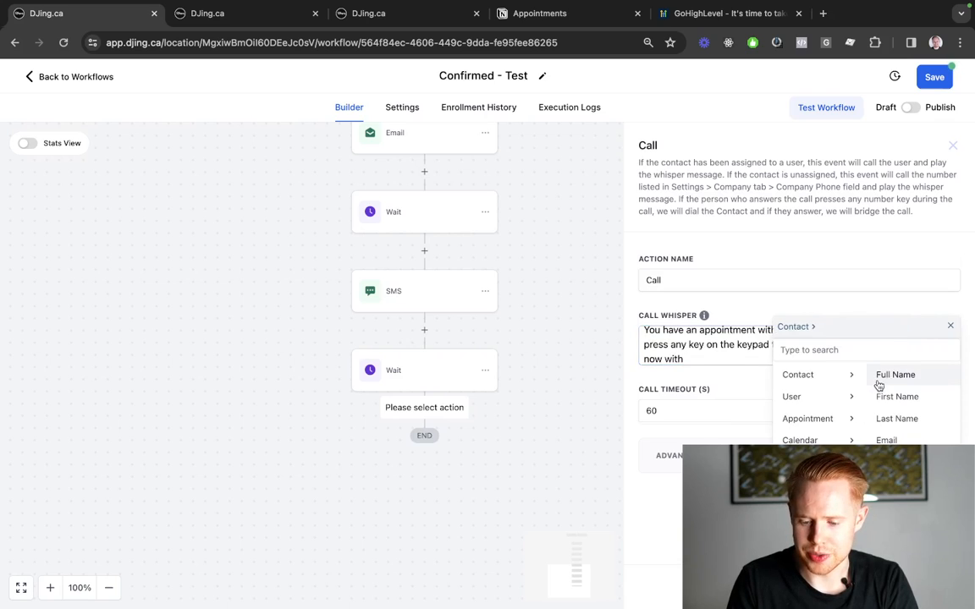
{"action": "left_click", "coordinate": [891, 395]}
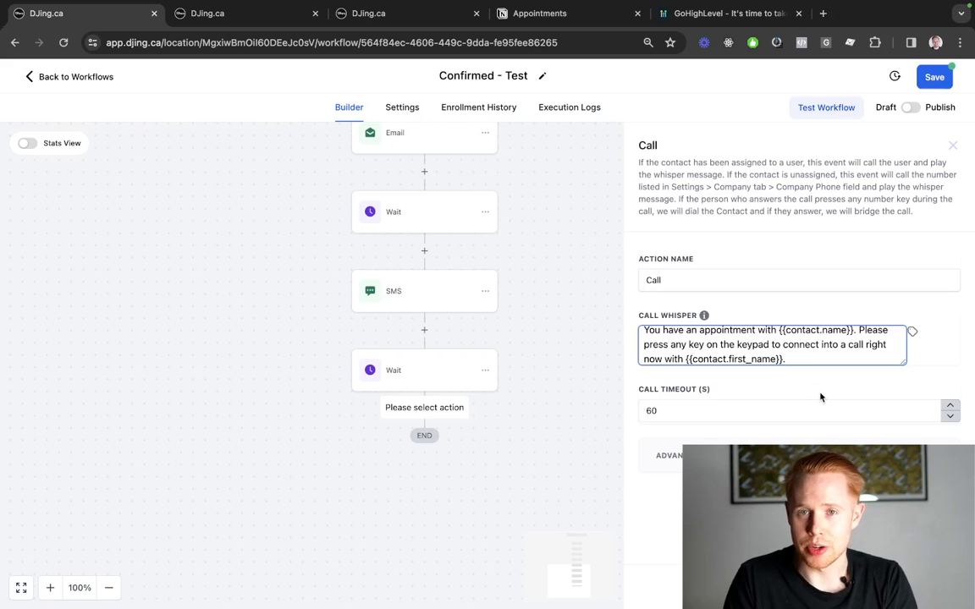
{"action": "scroll", "coordinate": [777, 355], "scroll_direction": "up", "scroll_amount": 1}
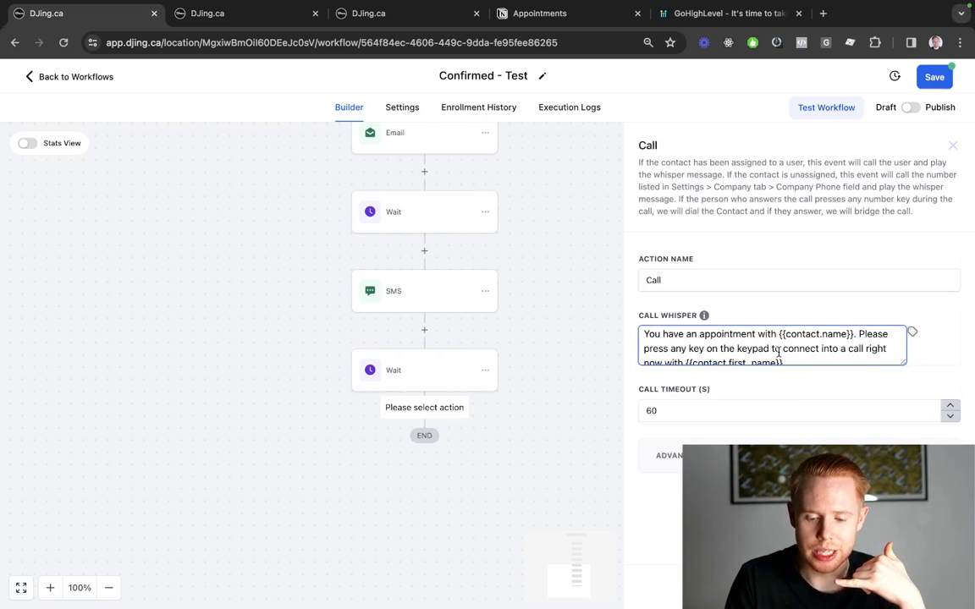
{"action": "scroll", "coordinate": [778, 354], "scroll_direction": "down", "scroll_amount": 1}
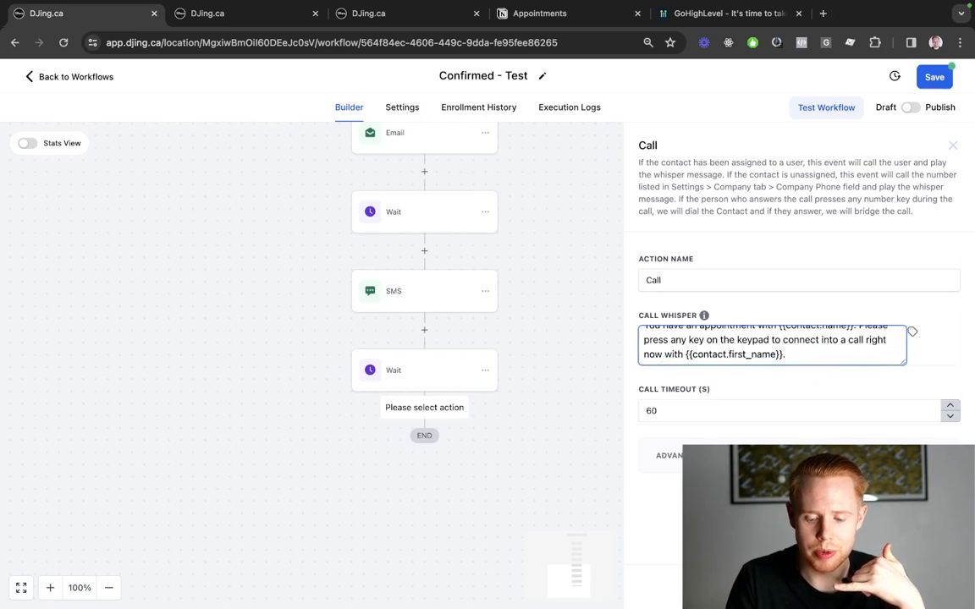
Save the Call action, then switch the workflow from draft to published and save it
{"action": "left_click", "coordinate": [916, 587]}
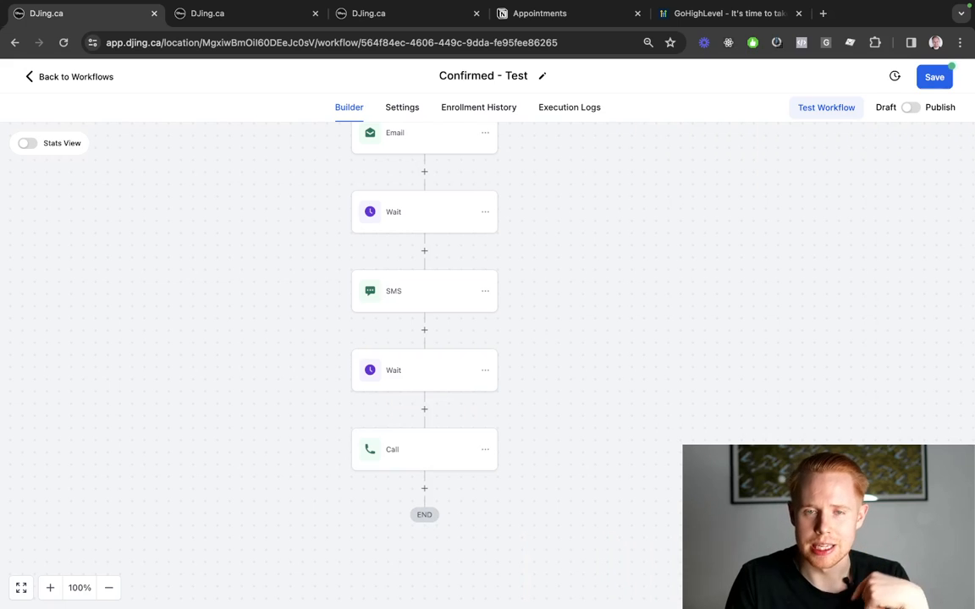
{"action": "left_click", "coordinate": [910, 107]}
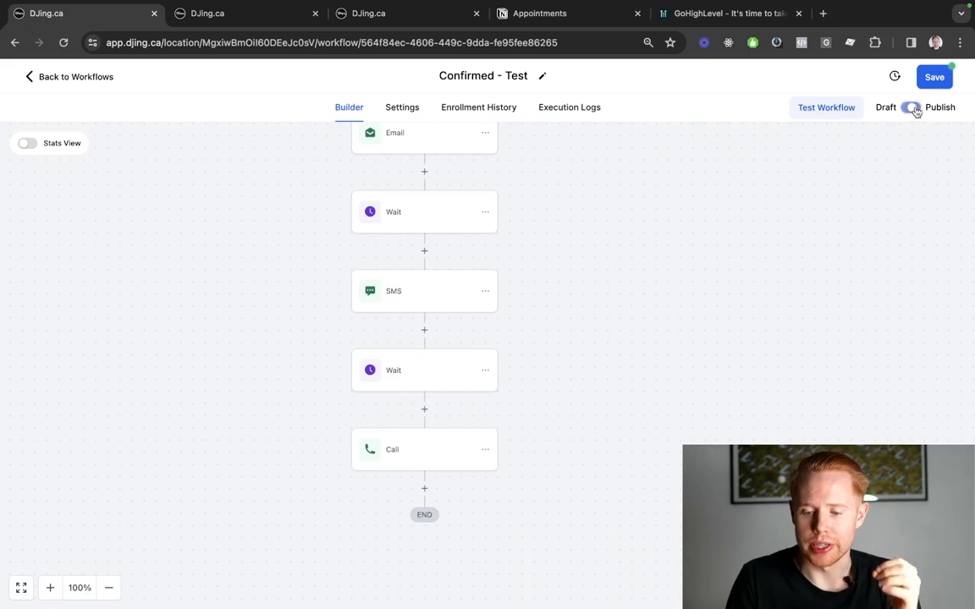
{"action": "left_click", "coordinate": [935, 77]}
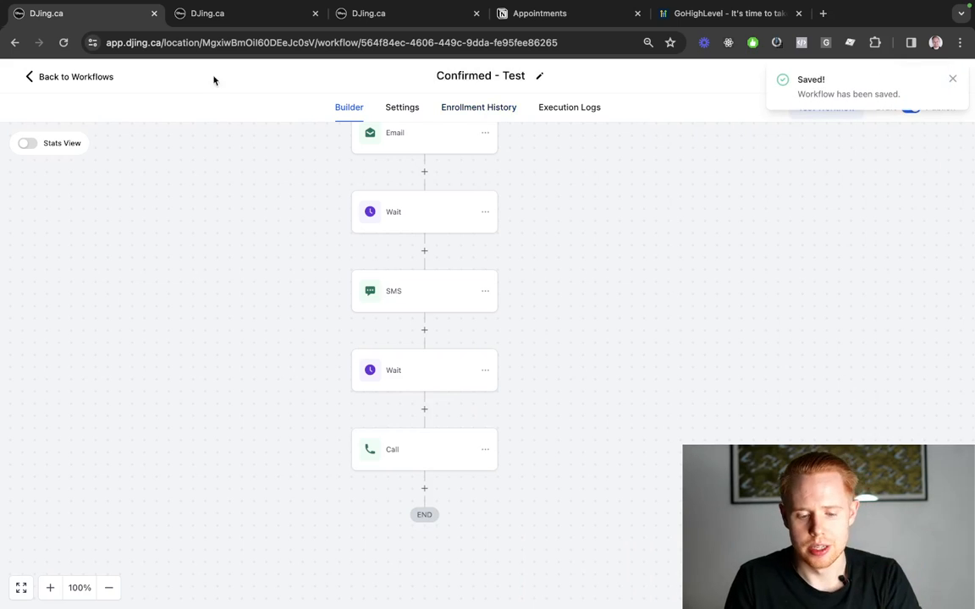
Add a Send Internal Notification action between the SMS and the final Wait
{"action": "scroll", "coordinate": [386, 373], "scroll_direction": "up", "scroll_amount": 3}
{"action": "scroll", "coordinate": [386, 373], "scroll_direction": "left", "scroll_amount": 2}
{"action": "scroll", "coordinate": [386, 373], "scroll_direction": "down", "scroll_amount": 2}
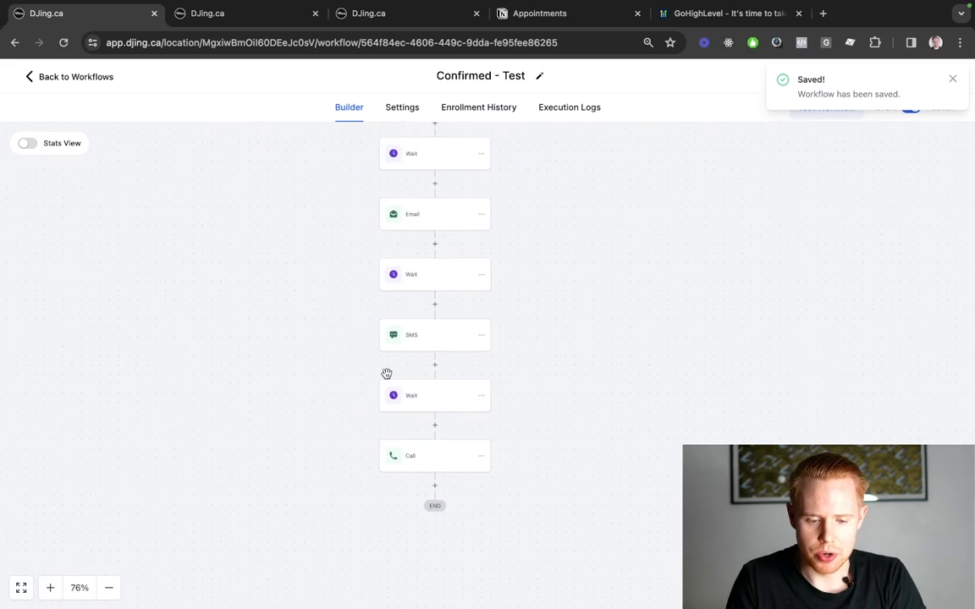
{"action": "scroll", "coordinate": [386, 373], "scroll_direction": "up", "scroll_amount": 2}
{"action": "scroll", "coordinate": [386, 374], "scroll_direction": "left", "scroll_amount": 2}
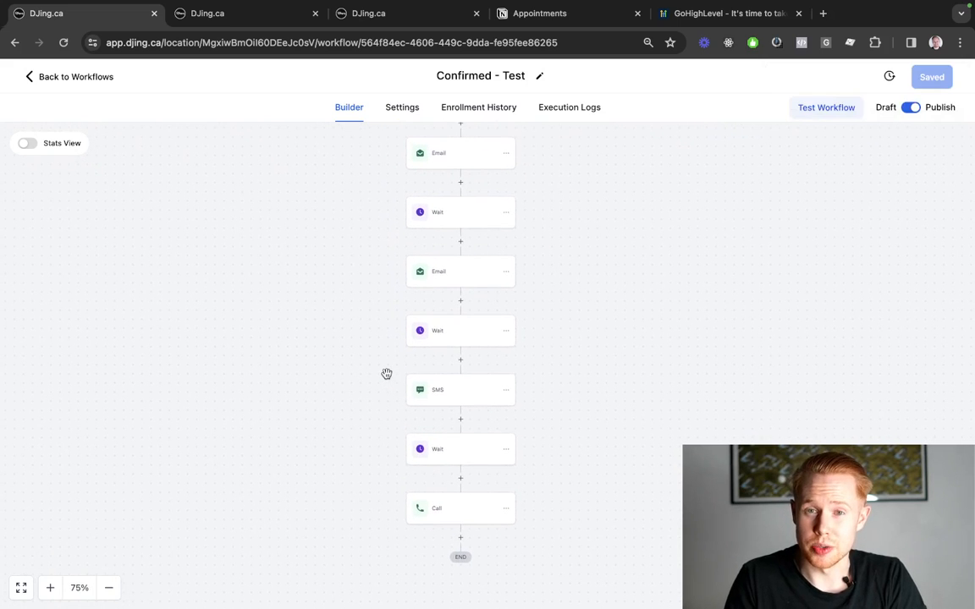
{"action": "left_click", "coordinate": [461, 419]}
{"action": "type", "text": "internal"}
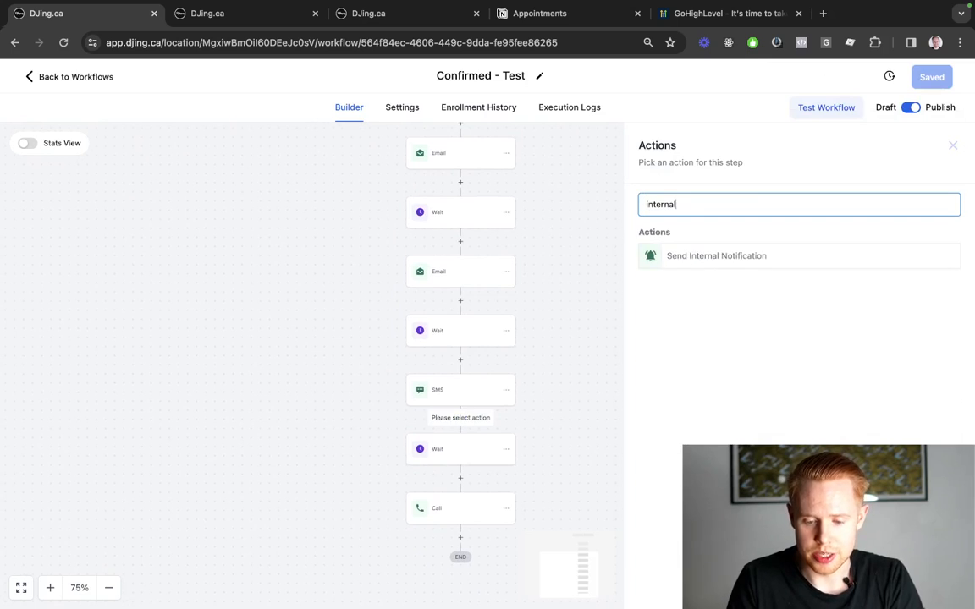
{"action": "left_click", "coordinate": [728, 263]}
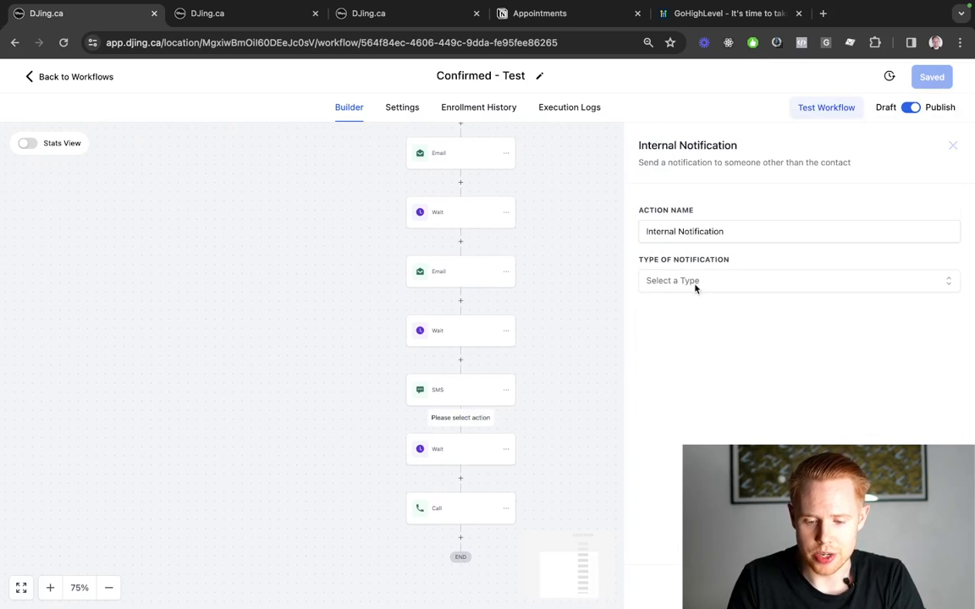
Set the internal notification's type to SMS and its recipient to the assigned user
{"action": "left_click", "coordinate": [695, 283]}
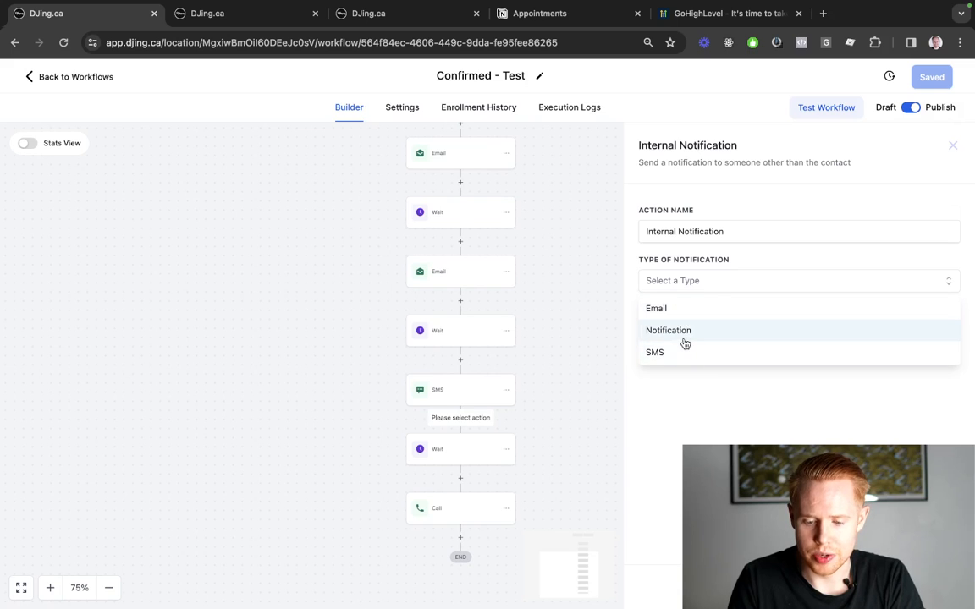
{"action": "left_click", "coordinate": [681, 352]}
{"action": "left_click", "coordinate": [706, 337]}
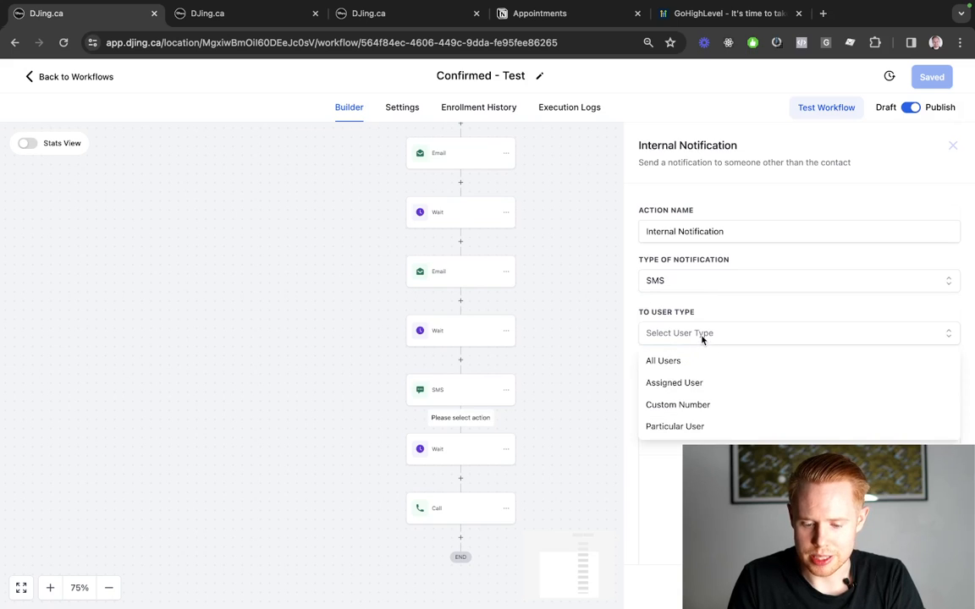
{"action": "left_click", "coordinate": [691, 385]}
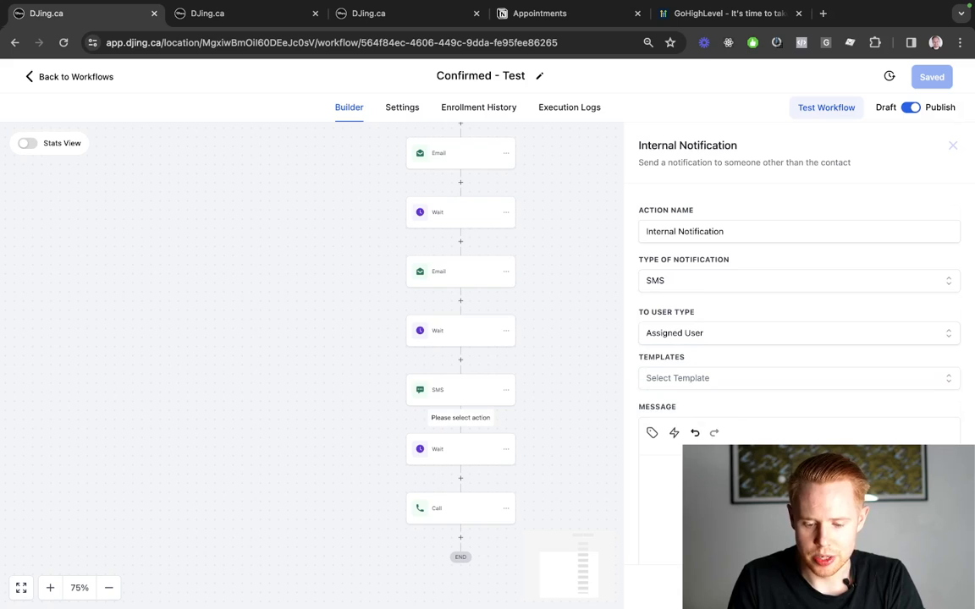
Start the notification message with "Hey" followed by the user's full name variable
{"action": "left_click", "coordinate": [660, 482]}
{"action": "type", "text": "Hey"}
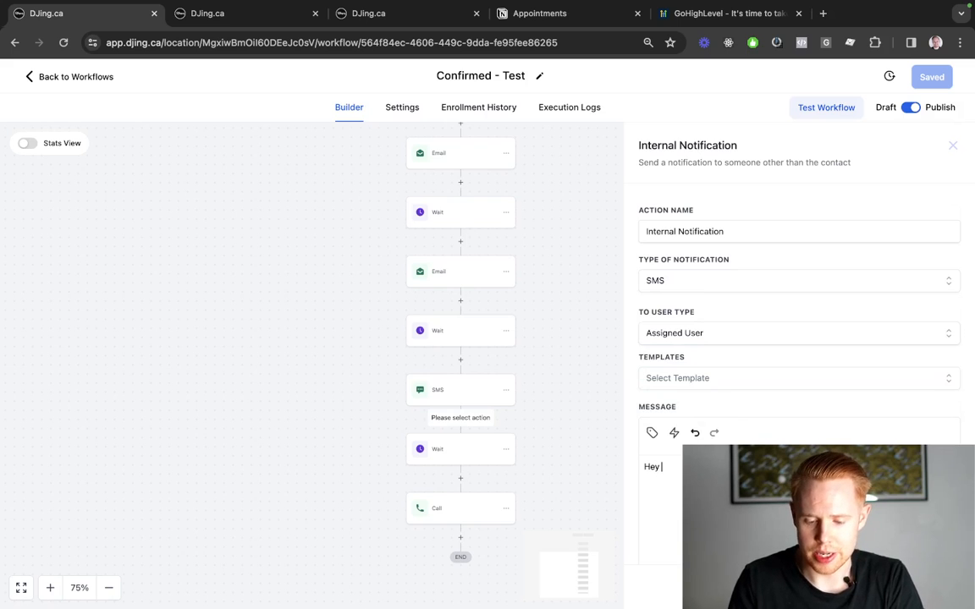
{"action": "left_click", "coordinate": [652, 432]}
{"action": "left_click", "coordinate": [626, 246]}
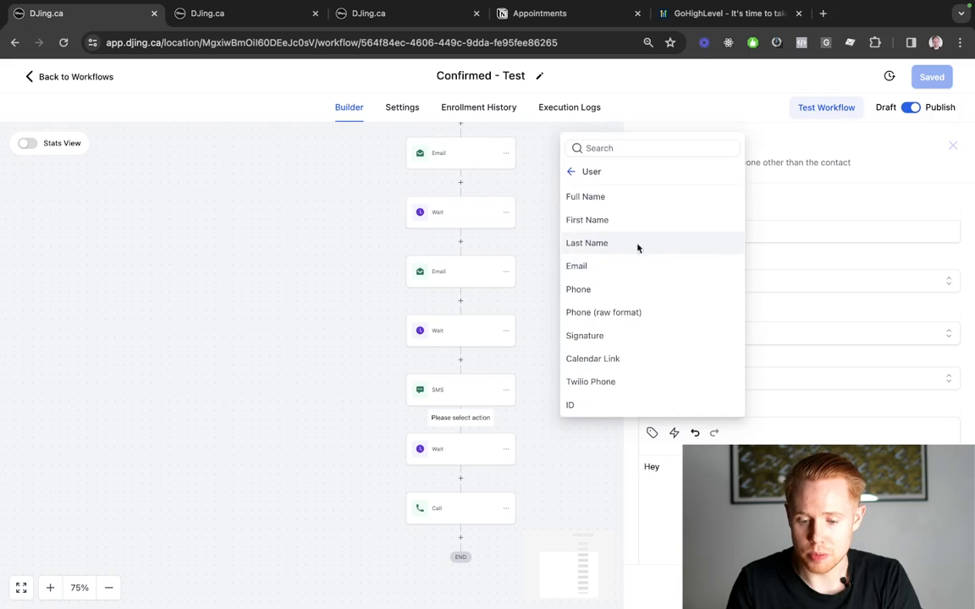
{"action": "left_click", "coordinate": [592, 197]}
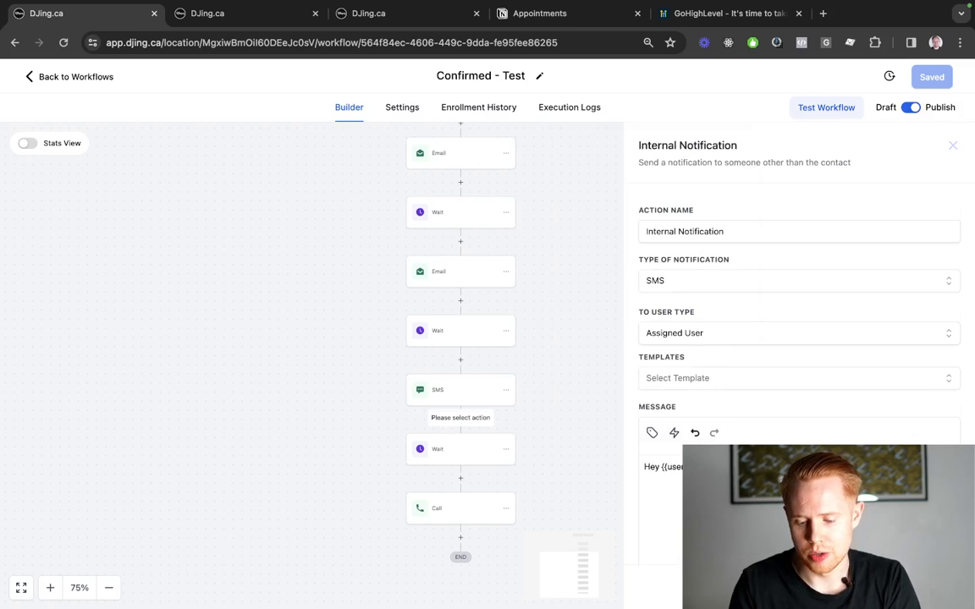
Insert the contact's full name variable into the notification message and continue the sentence through "minutes."
{"action": "left_click", "coordinate": [652, 433]}
{"action": "left_click", "coordinate": [648, 246]}
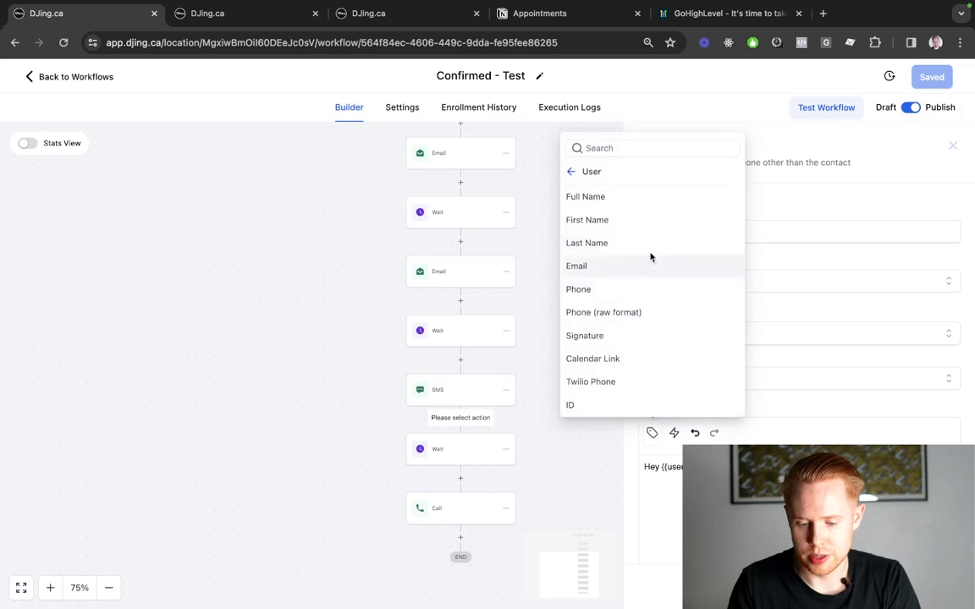
{"action": "left_click", "coordinate": [571, 172]}
{"action": "left_click", "coordinate": [576, 219]}
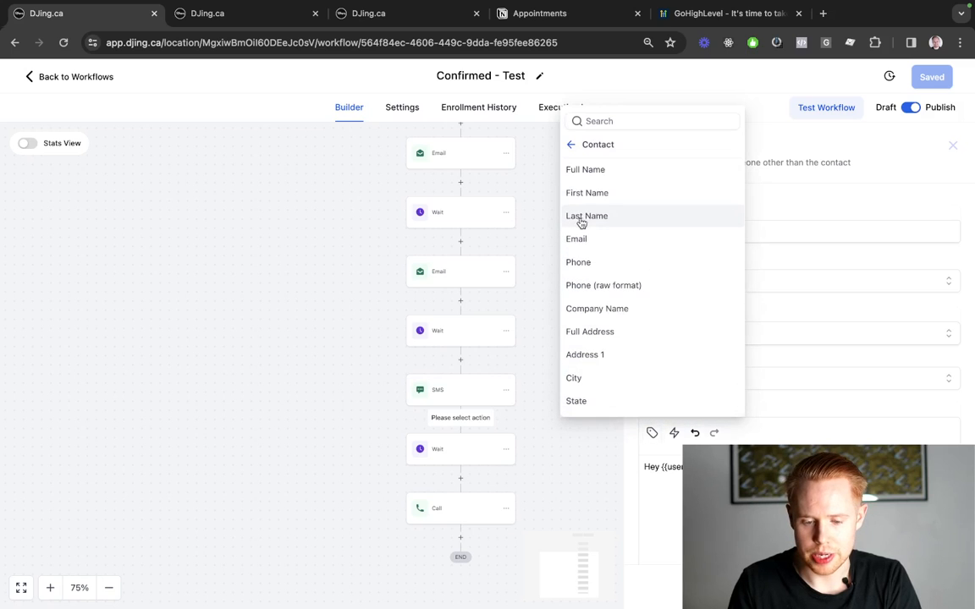
{"action": "left_click", "coordinate": [604, 170]}
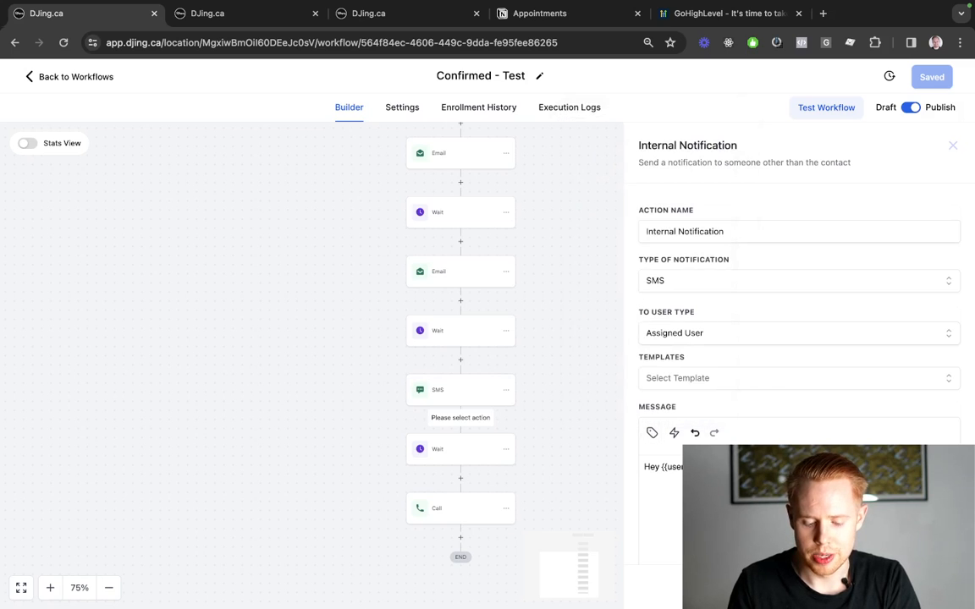
{"action": "type", "text": "minutes. F"}
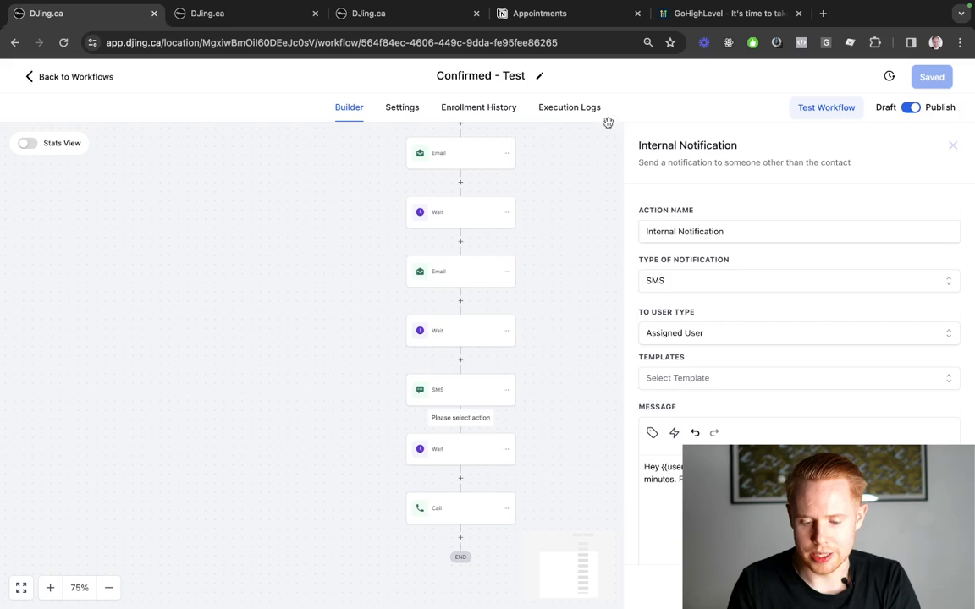
Add the contact's phone variable to the notification message, then save the action and the workflow
{"action": "left_click", "coordinate": [652, 432]}
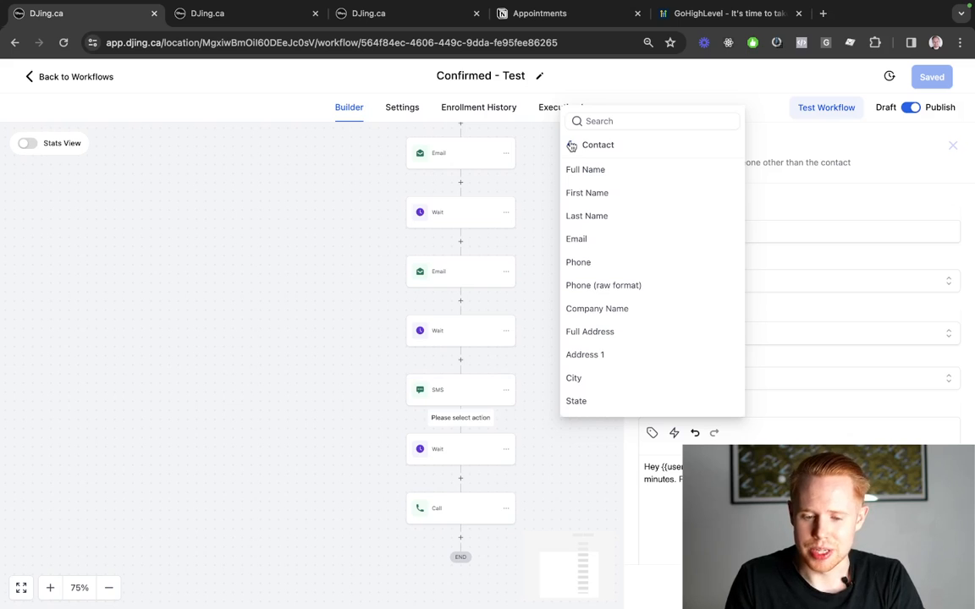
{"action": "left_click", "coordinate": [578, 262]}
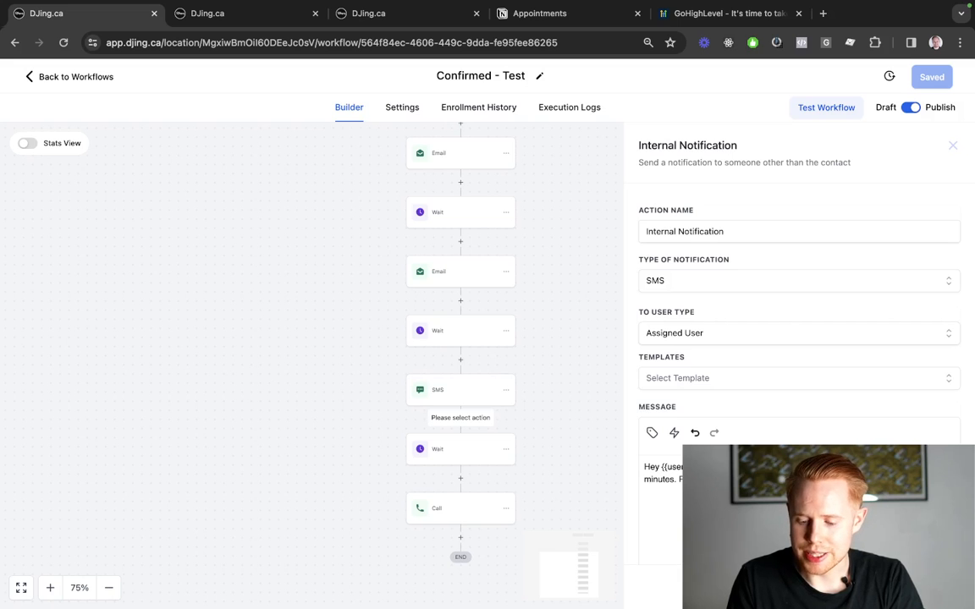
{"action": "left_click", "coordinate": [924, 587]}
{"action": "left_click", "coordinate": [935, 83]}
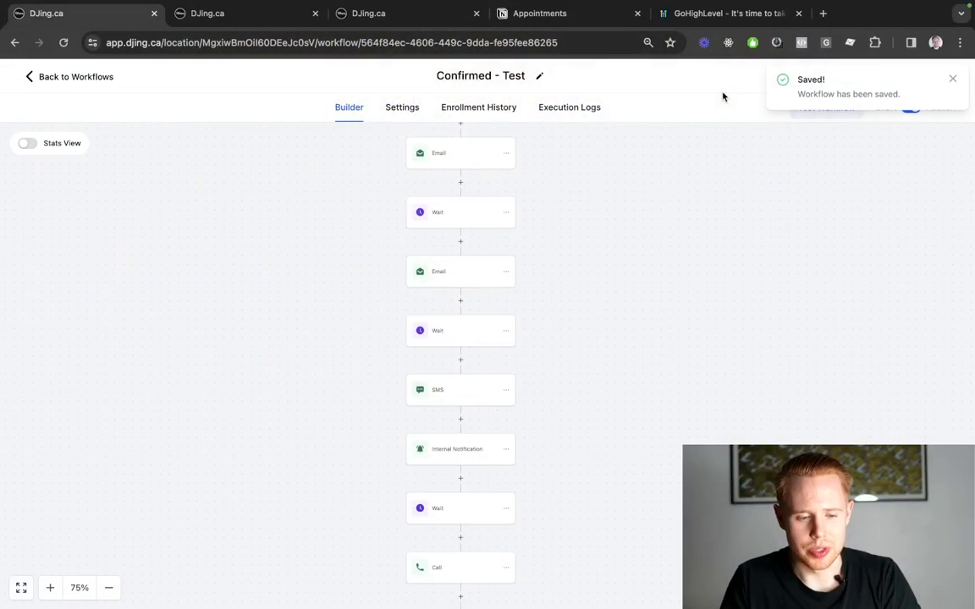
Return to the workflow list and create a new workflow from scratch
{"action": "left_click", "coordinate": [86, 76]}
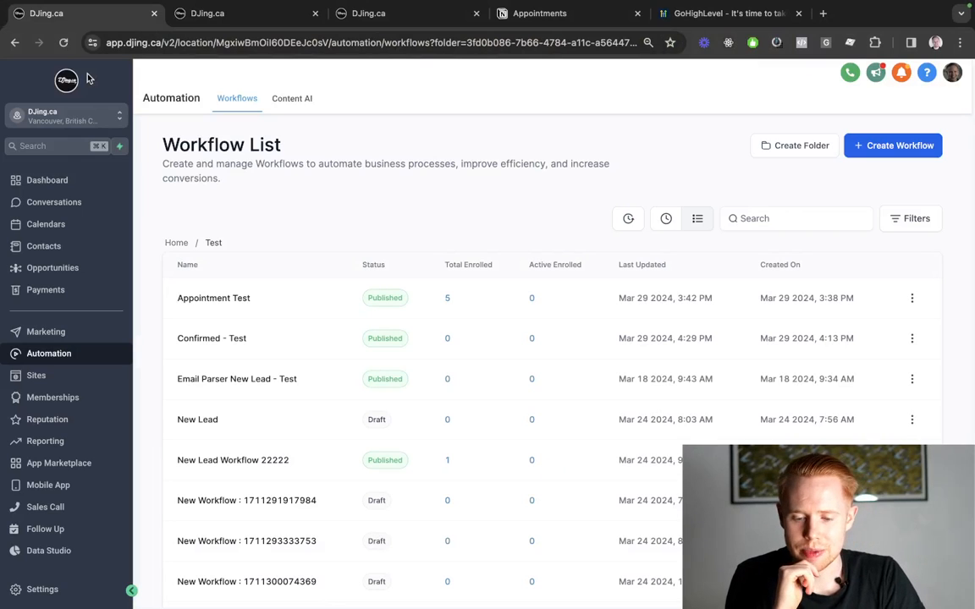
{"action": "left_click", "coordinate": [872, 145]}
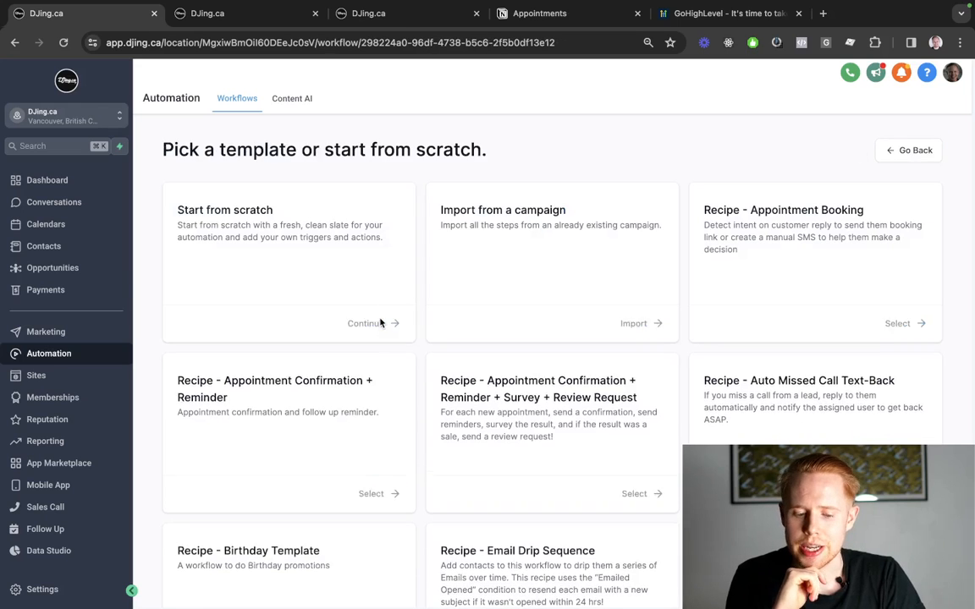
{"action": "left_click", "coordinate": [380, 323]}
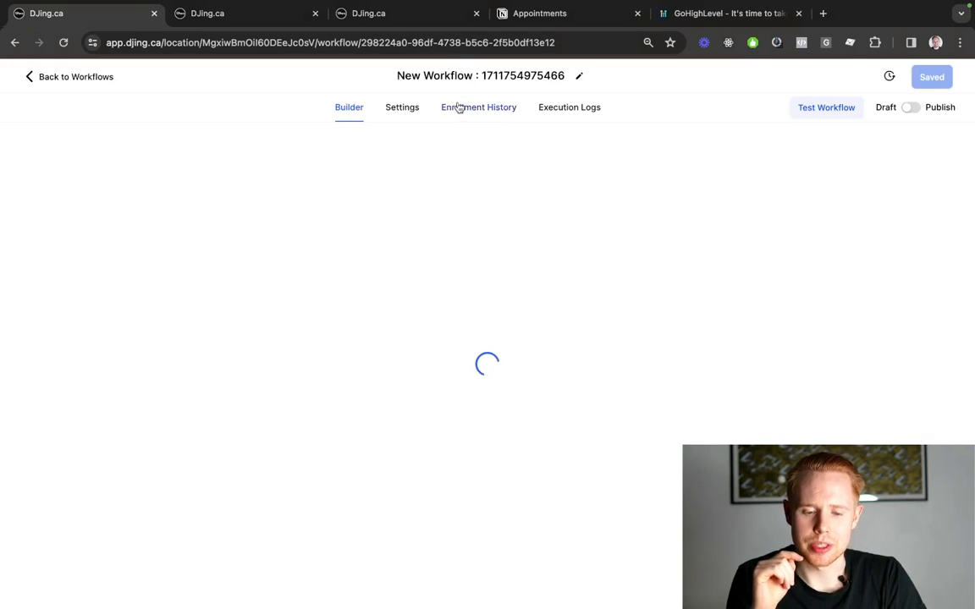
Rename the new workflow as "Cancel/No Show/Invalid"
{"action": "left_click", "coordinate": [460, 77]}
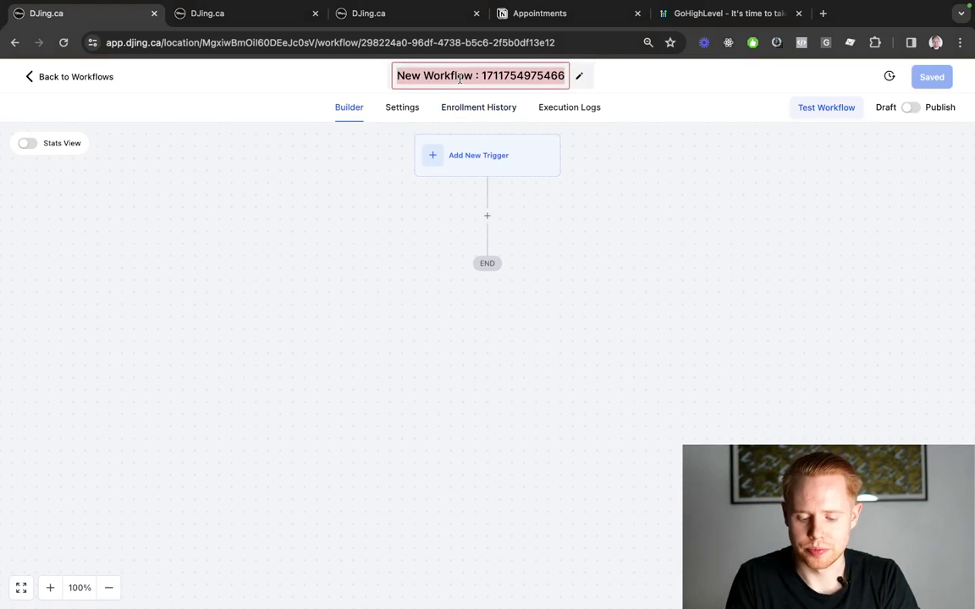
{"action": "type", "text": "Cancel/No"}
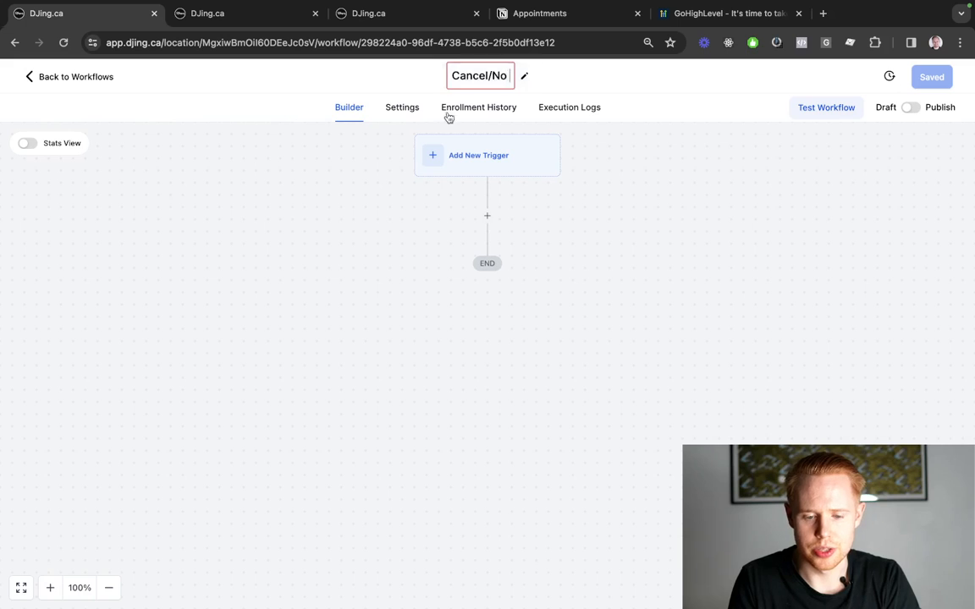
{"action": "type", "text": " Show/I"}
{"action": "type", "text": "nvalid"}
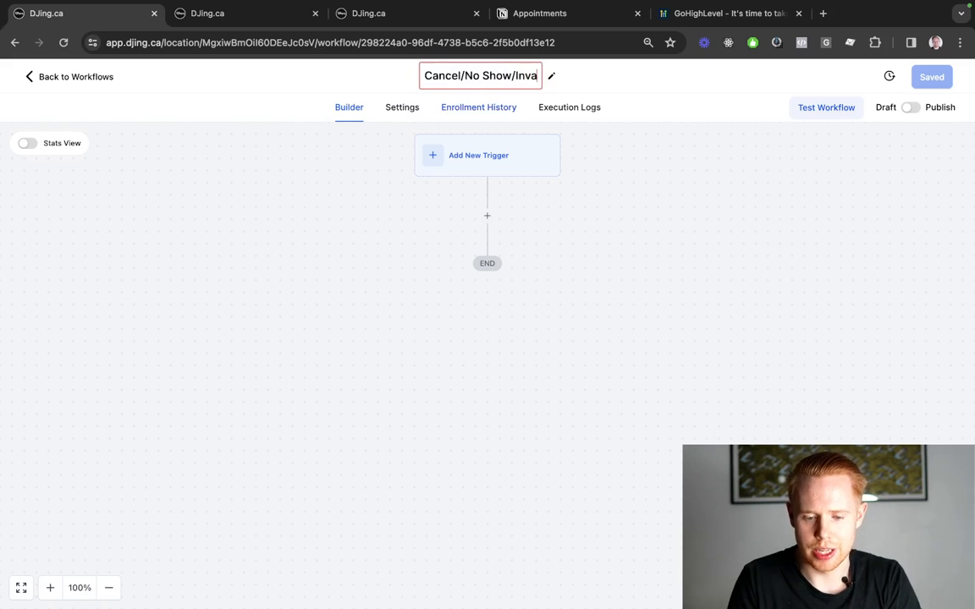
{"action": "left_click", "coordinate": [545, 292]}
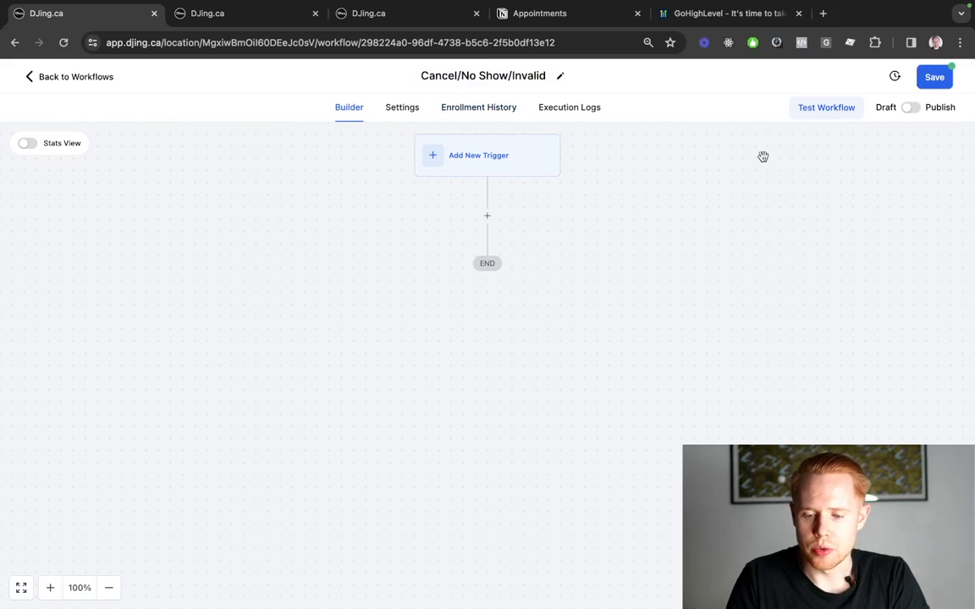
Add an Appointment Status trigger to the Cancel/No Show/Invalid workflow
{"action": "left_click", "coordinate": [503, 156]}
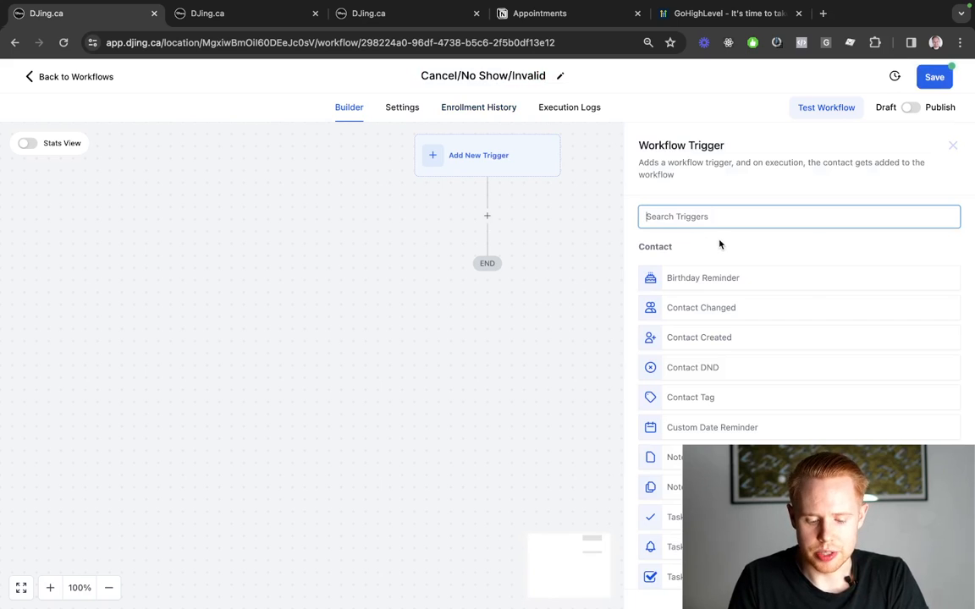
{"action": "type", "text": "appointment"}
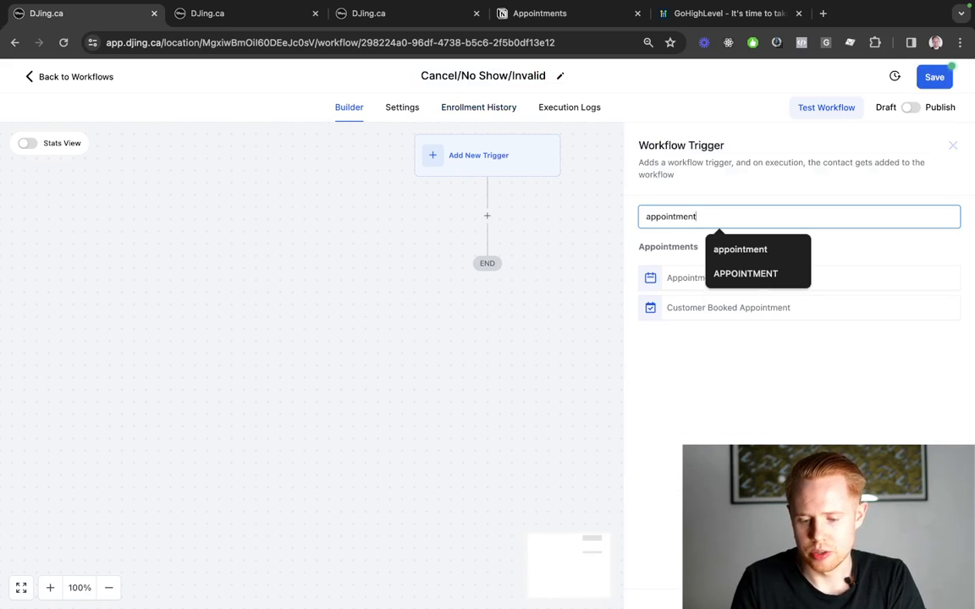
{"action": "left_click", "coordinate": [664, 281]}
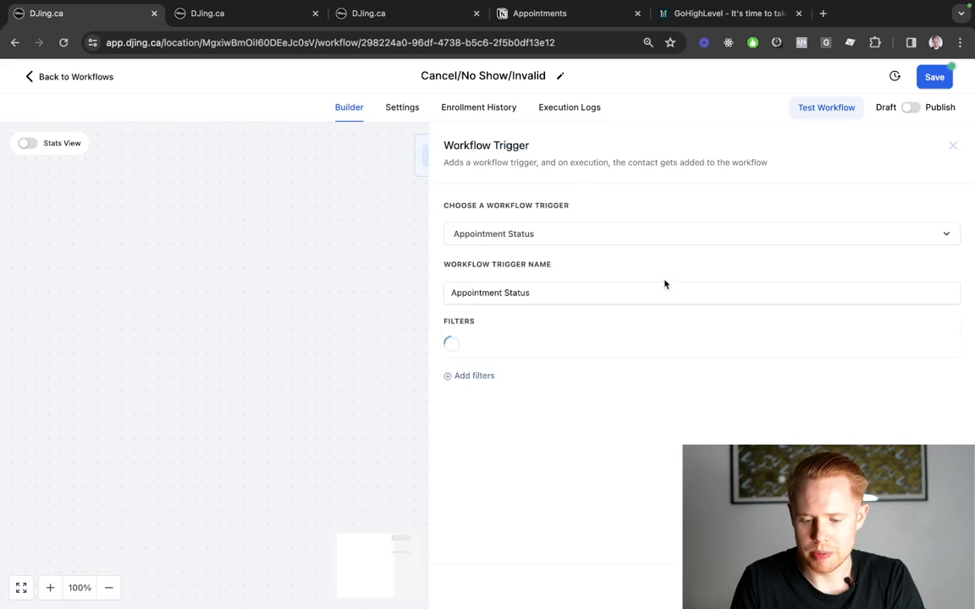
Add a filter to the trigger so that the appointment status is cancelled
{"action": "left_click", "coordinate": [472, 381]}
{"action": "left_click", "coordinate": [504, 382]}
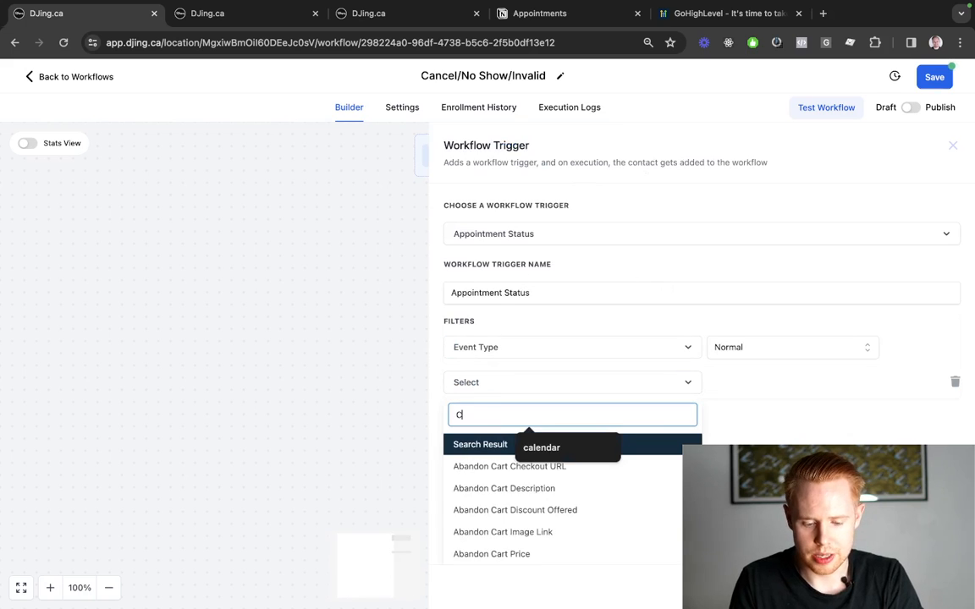
{"action": "left_click", "coordinate": [487, 465]}
{"action": "left_click", "coordinate": [793, 387]}
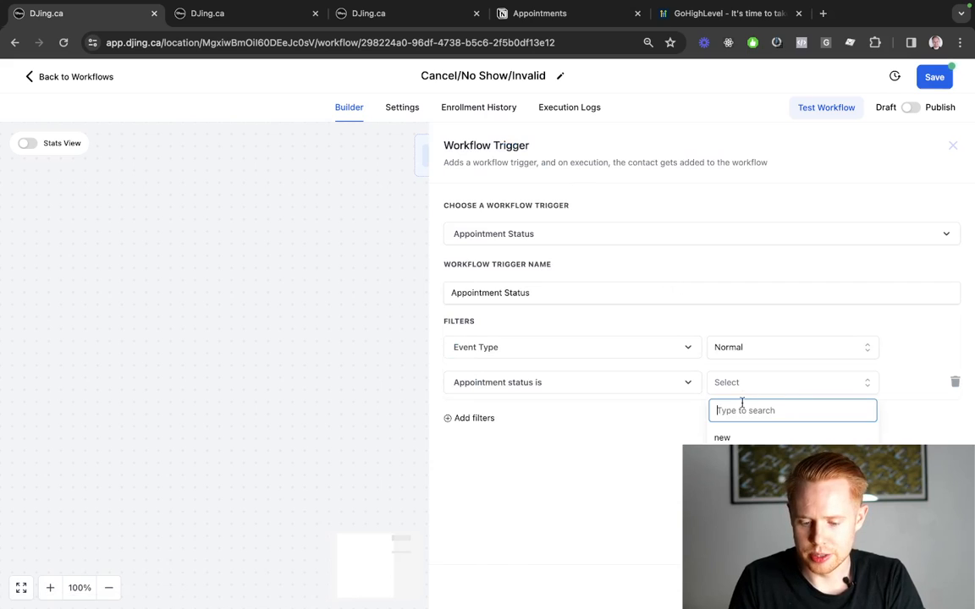
{"action": "type", "text": "can"}
{"action": "left_click", "coordinate": [720, 434]}
Add an In calendar filter to the trigger, set to the Test Demo Purpose calendar
{"action": "left_click", "coordinate": [474, 418]}
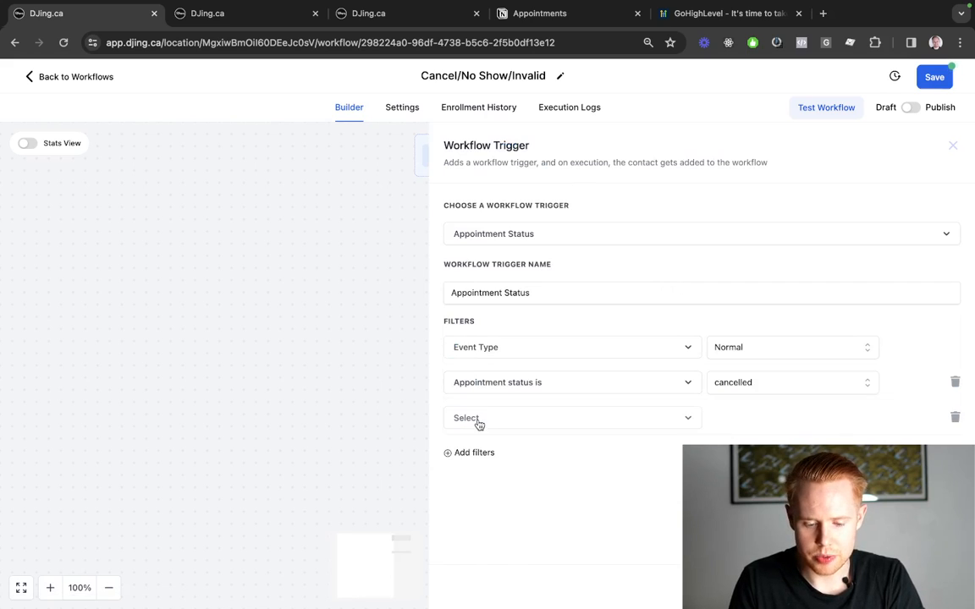
{"action": "left_click", "coordinate": [489, 420]}
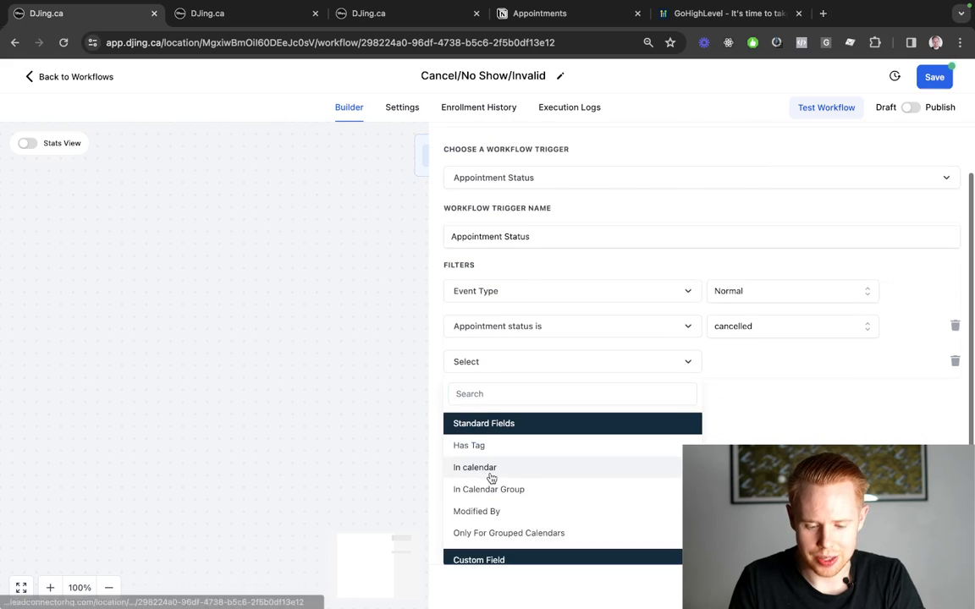
{"action": "left_click", "coordinate": [490, 468]}
{"action": "left_click", "coordinate": [792, 420]}
{"action": "key", "text": "Return"}
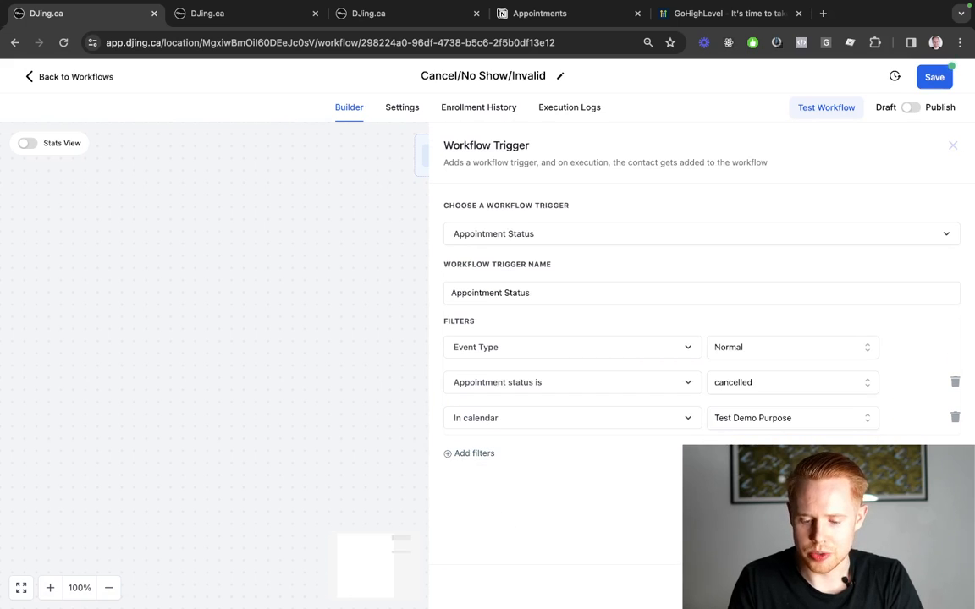
Rename the trigger as "Cancelled" and save it
{"action": "left_click", "coordinate": [515, 293]}
{"action": "key", "text": "super+a"}
{"action": "type", "text": "Cal"}
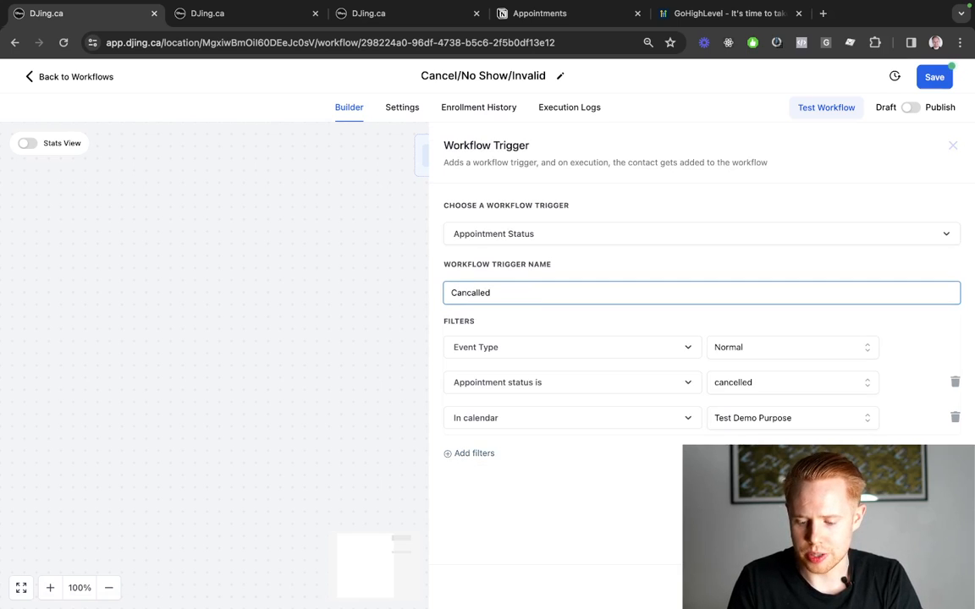
{"action": "key", "text": "BackSpace"}
{"action": "key", "text": "BackSpace"}
{"action": "key", "text": "BackSpace"}
{"action": "key", "text": "BackSpace"}
{"action": "key", "text": "BackSpace"}
{"action": "key", "text": "BackSpace"}
{"action": "key", "text": "BackSpace"}
{"action": "key", "text": "BackSpace"}
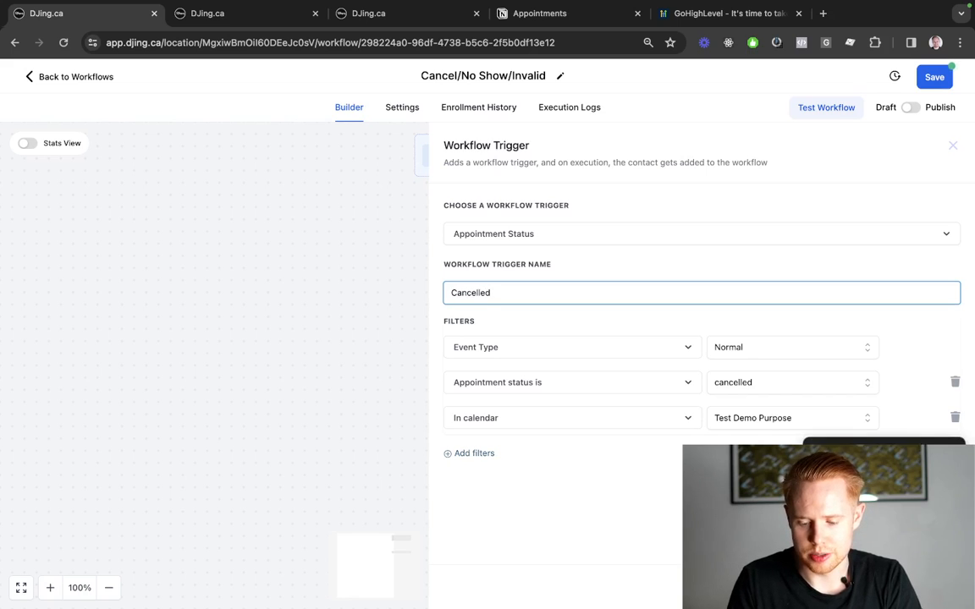
{"action": "left_click", "coordinate": [921, 587]}
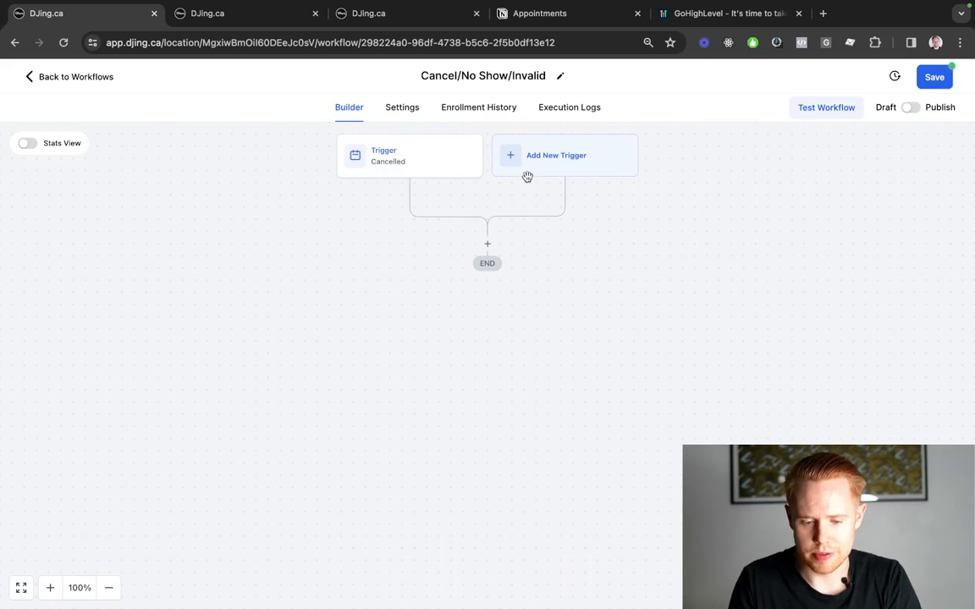
Add a second Appointment Status trigger beside the Cancelled trigger
{"action": "left_click", "coordinate": [527, 173]}
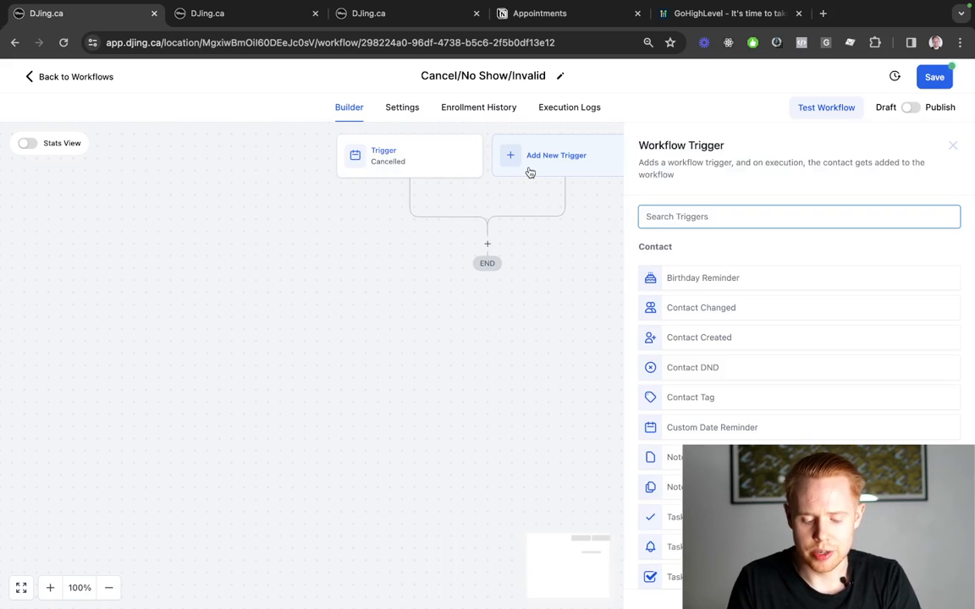
{"action": "type", "text": "c"}
{"action": "key", "text": "BackSpace"}
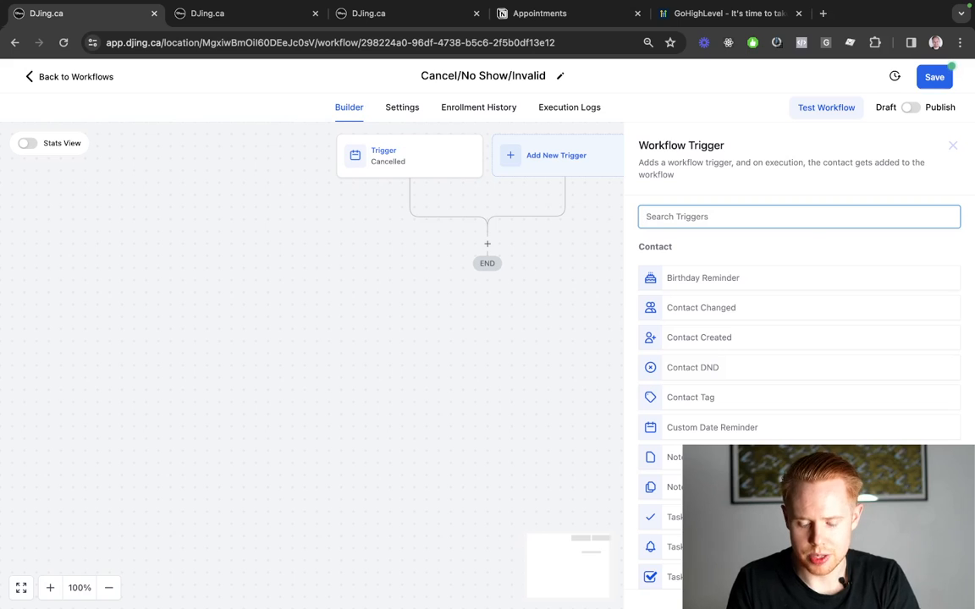
{"action": "type", "text": "appointment"}
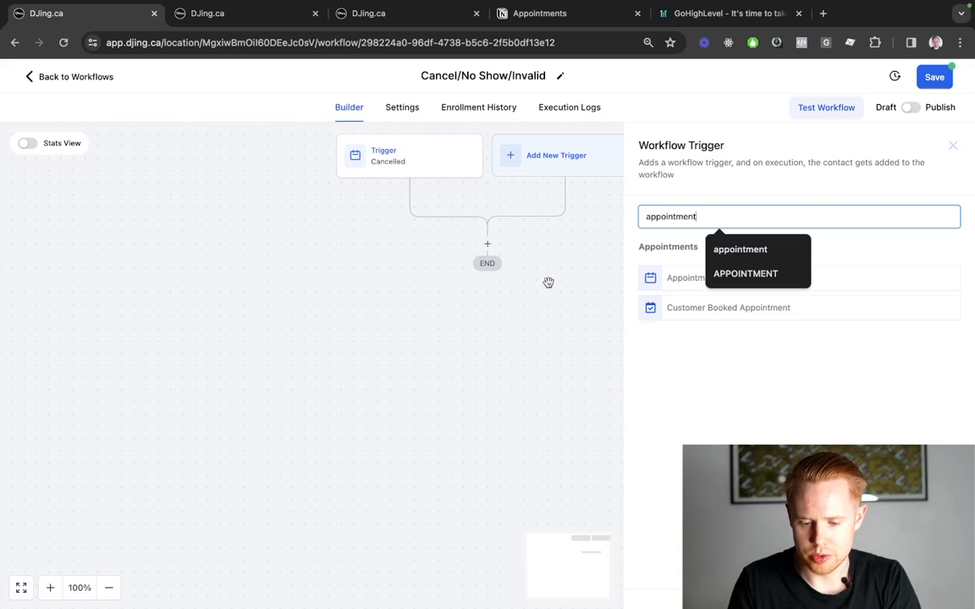
{"action": "left_click", "coordinate": [644, 280]}
Filter the second trigger so that the appointment status is No-show
{"action": "left_click", "coordinate": [471, 382]}
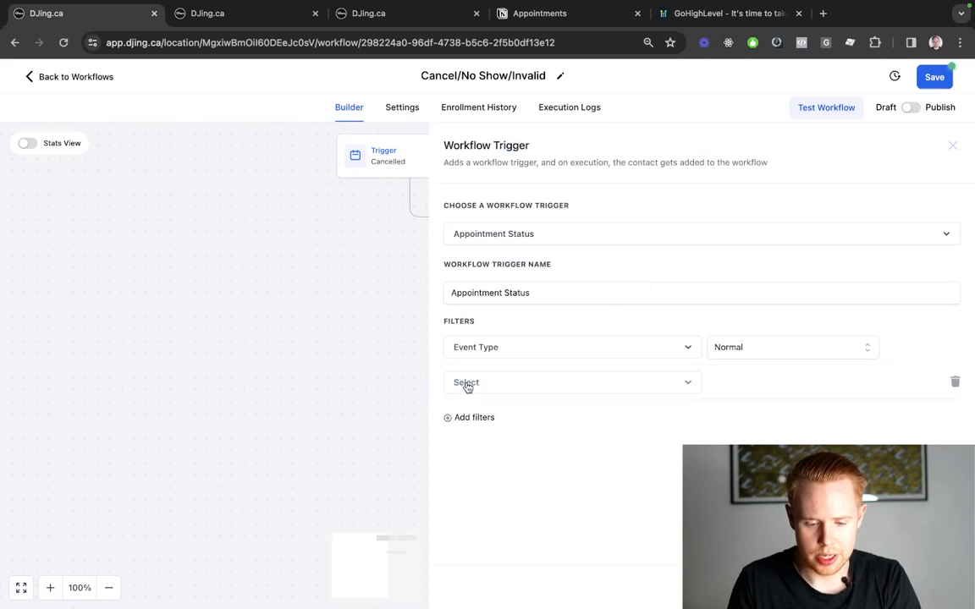
{"action": "left_click", "coordinate": [466, 382]}
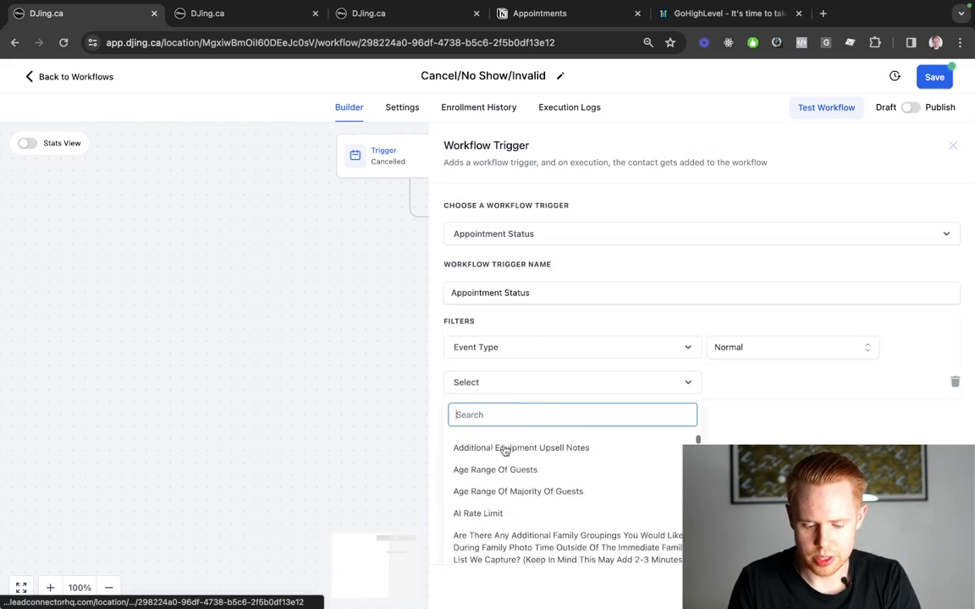
{"action": "scroll", "coordinate": [506, 450], "scroll_direction": "up", "scroll_amount": 1}
{"action": "scroll", "coordinate": [536, 352], "scroll_direction": "down", "scroll_amount": 1}
{"action": "scroll", "coordinate": [537, 473], "scroll_direction": "up", "scroll_amount": 3}
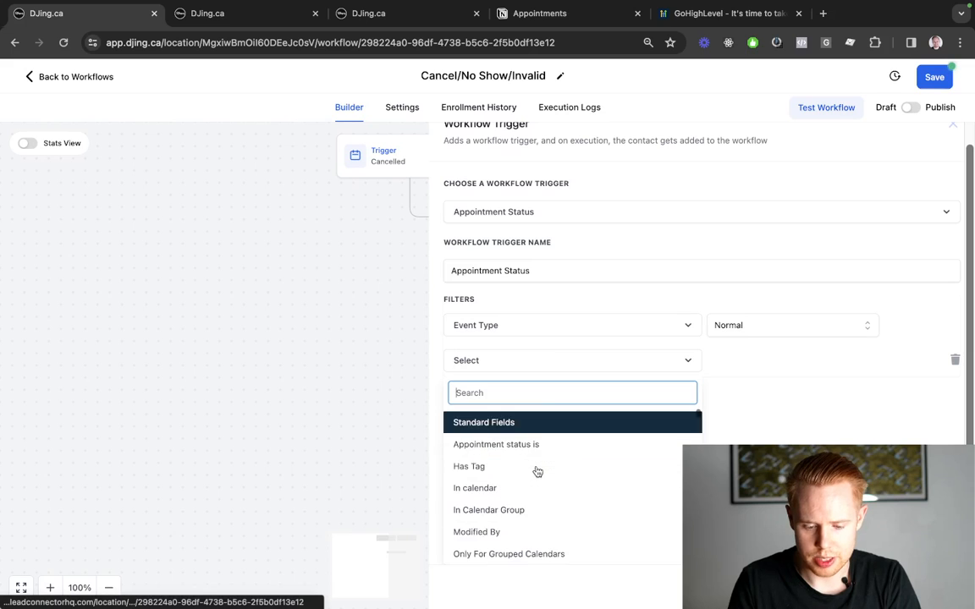
{"action": "left_click", "coordinate": [535, 446]}
{"action": "left_click", "coordinate": [726, 382]}
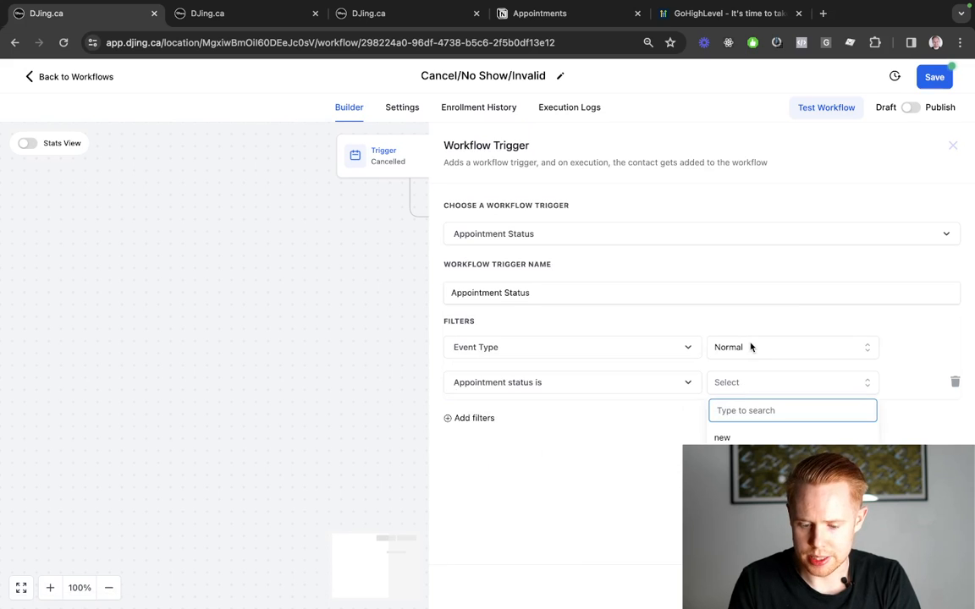
{"action": "type", "text": "j"}
{"action": "key", "text": "BackSpace"}
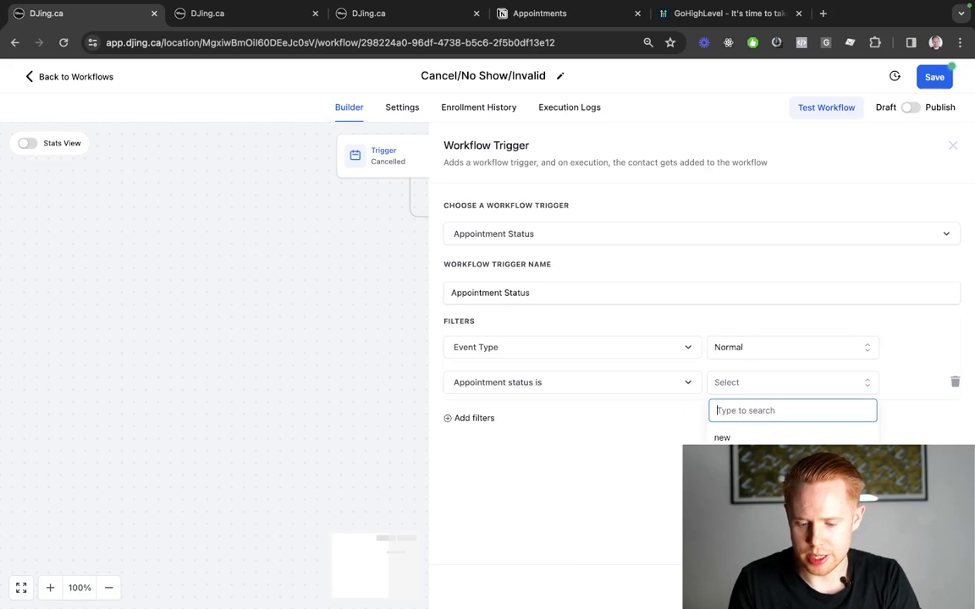
{"action": "left_click", "coordinate": [741, 525]}
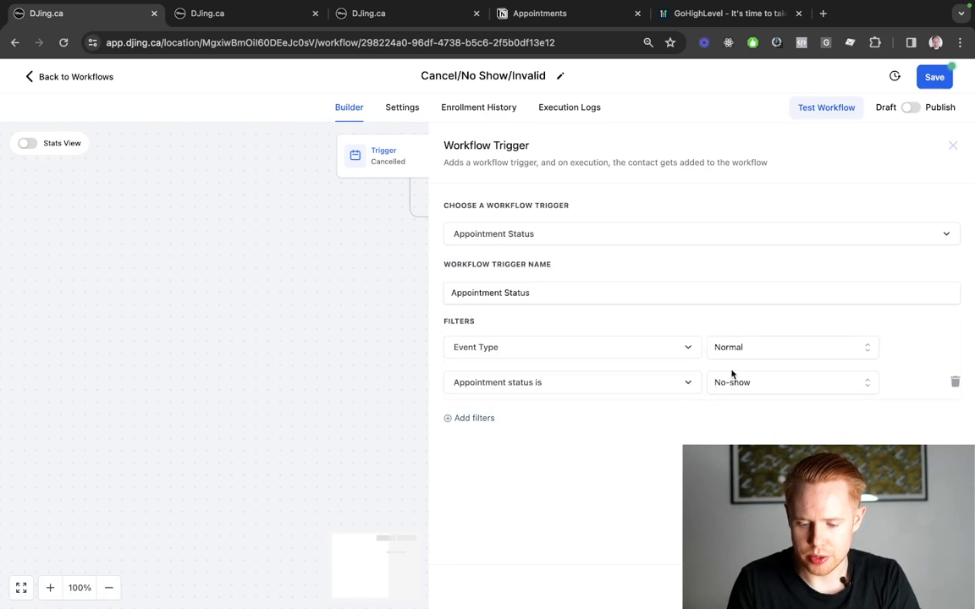
Add an In calendar filter set to Test Demo Purpose to the No-show trigger and save it
{"action": "left_click", "coordinate": [474, 418]}
{"action": "left_click", "coordinate": [481, 421]}
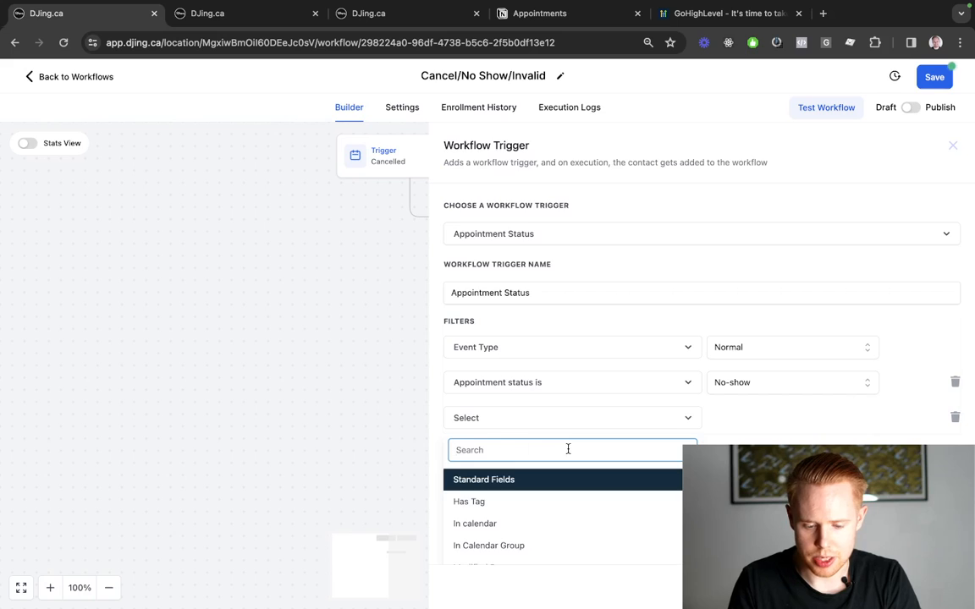
{"action": "left_click", "coordinate": [515, 470]}
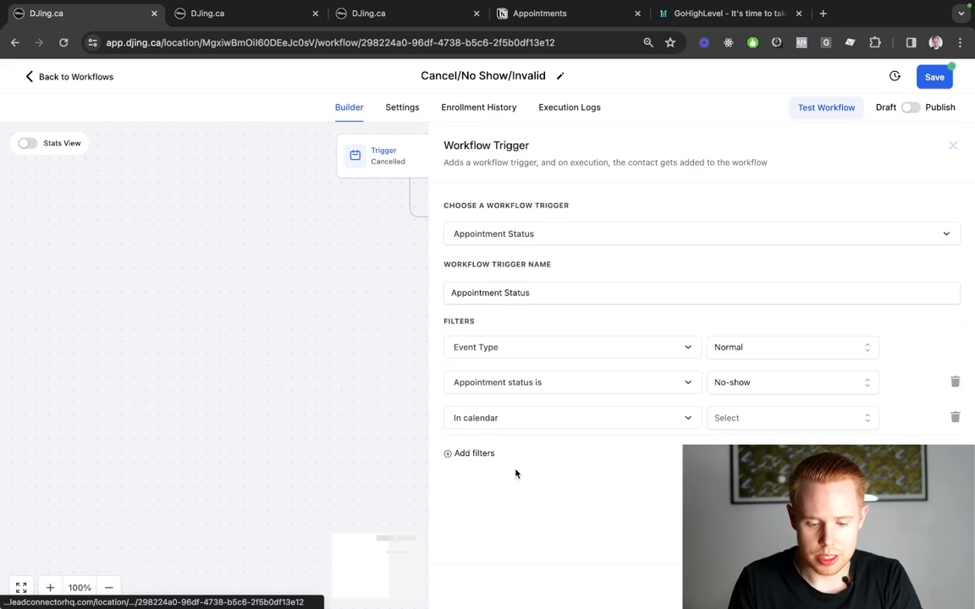
{"action": "left_click", "coordinate": [809, 417]}
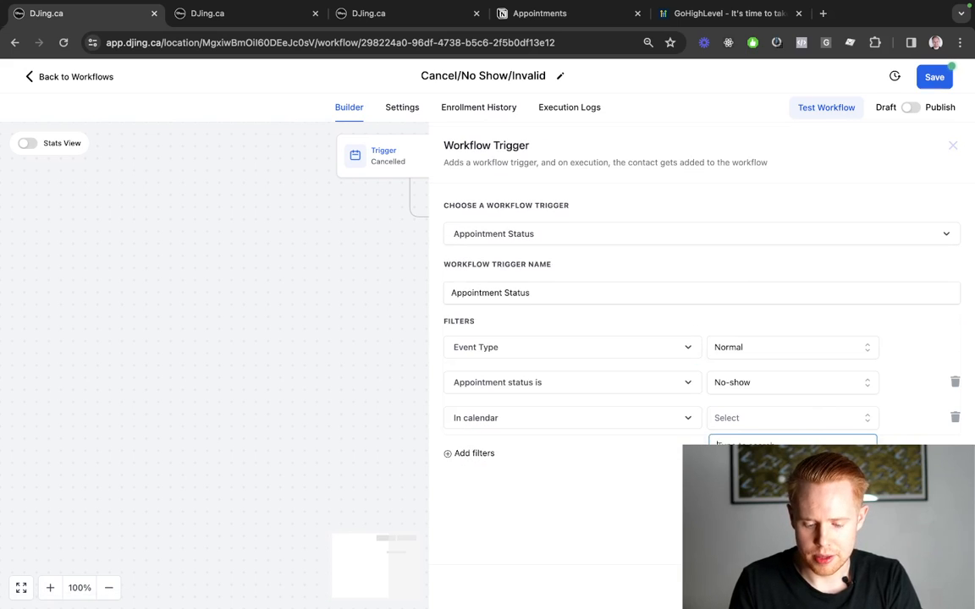
{"action": "left_click", "coordinate": [760, 486]}
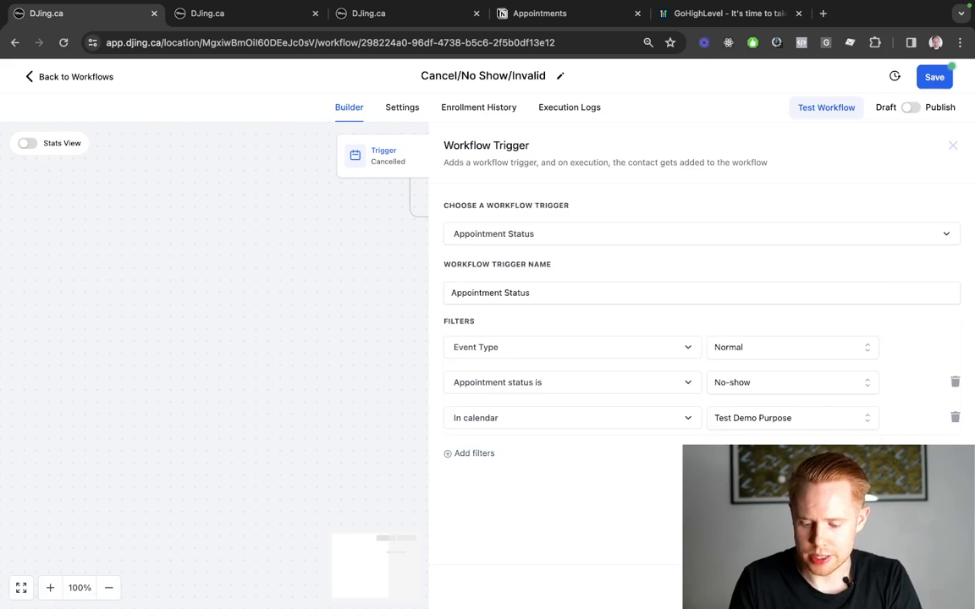
{"action": "left_click", "coordinate": [927, 586]}
Add a third Appointment Status trigger to the workflow
{"action": "left_click", "coordinate": [603, 161]}
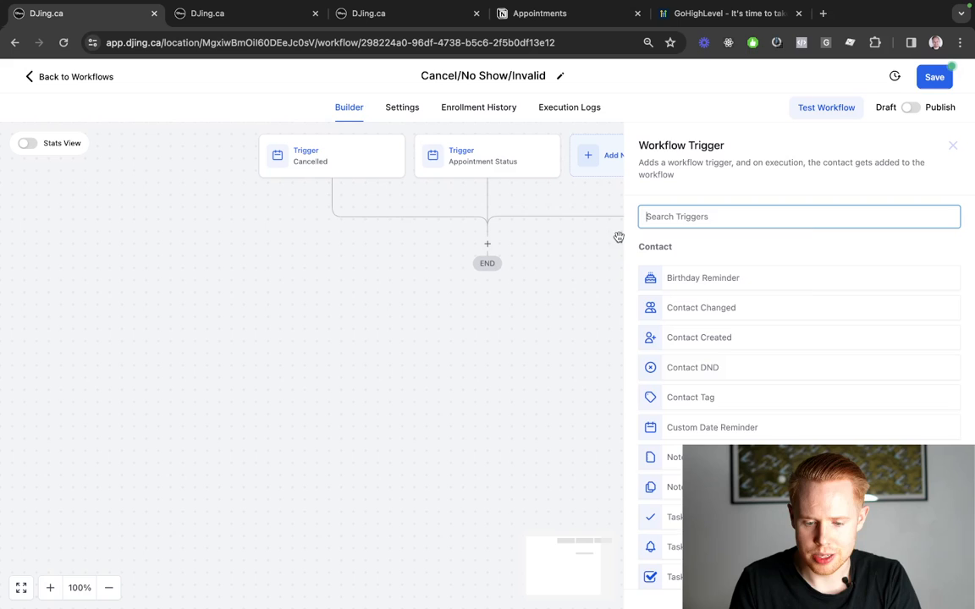
{"action": "type", "text": "appointment"}
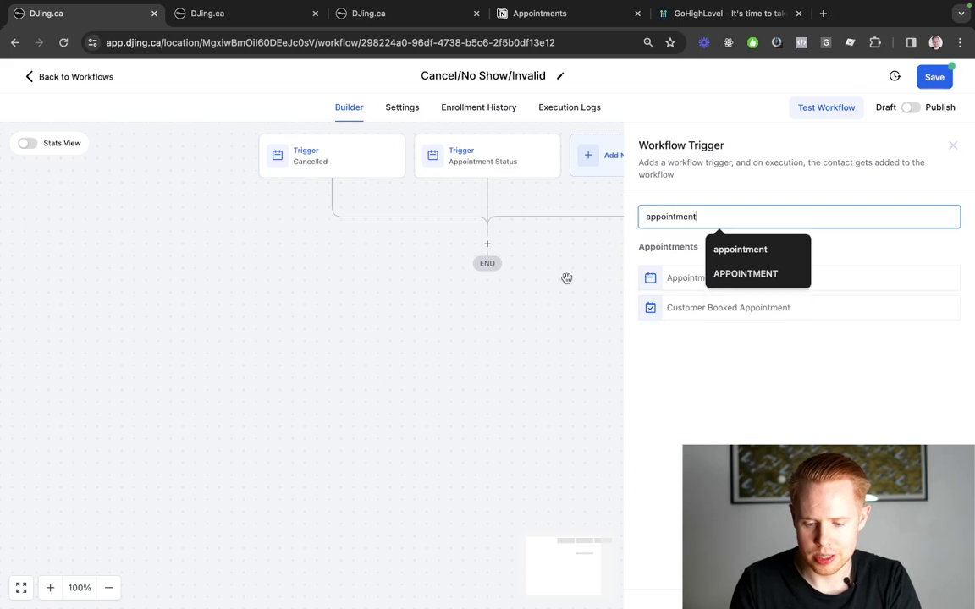
{"action": "left_click", "coordinate": [643, 280]}
Filter the third trigger so that the appointment status is invalid
{"action": "left_click", "coordinate": [481, 389]}
{"action": "left_click", "coordinate": [481, 385]}
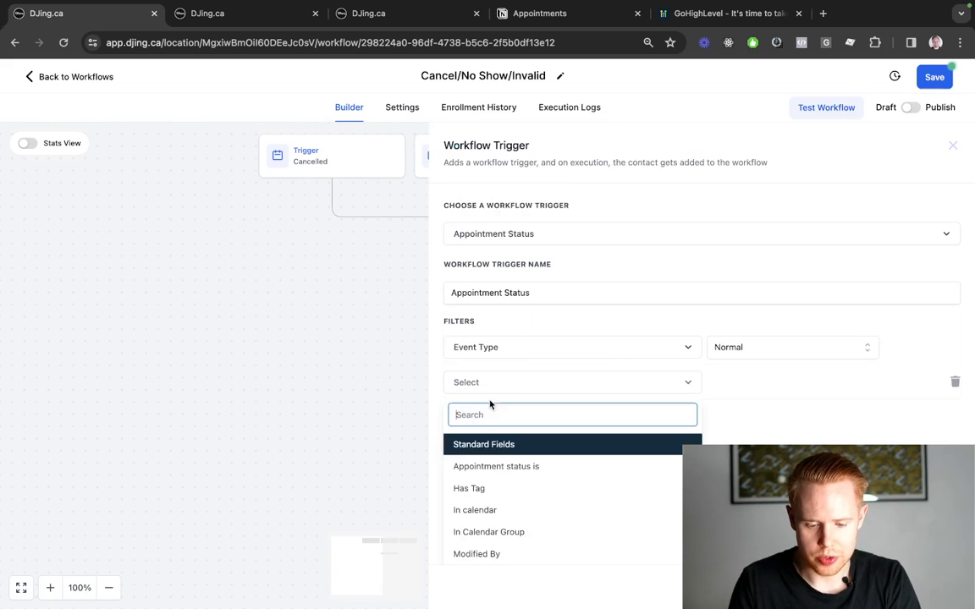
{"action": "left_click", "coordinate": [503, 463]}
{"action": "left_click", "coordinate": [766, 383]}
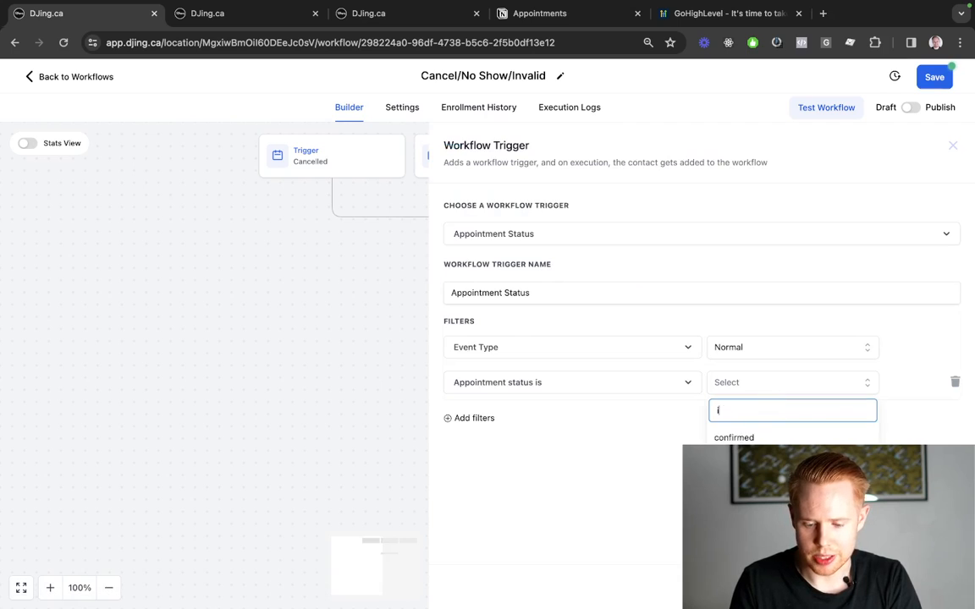
{"action": "type", "text": "inva"}
{"action": "left_click", "coordinate": [737, 436]}
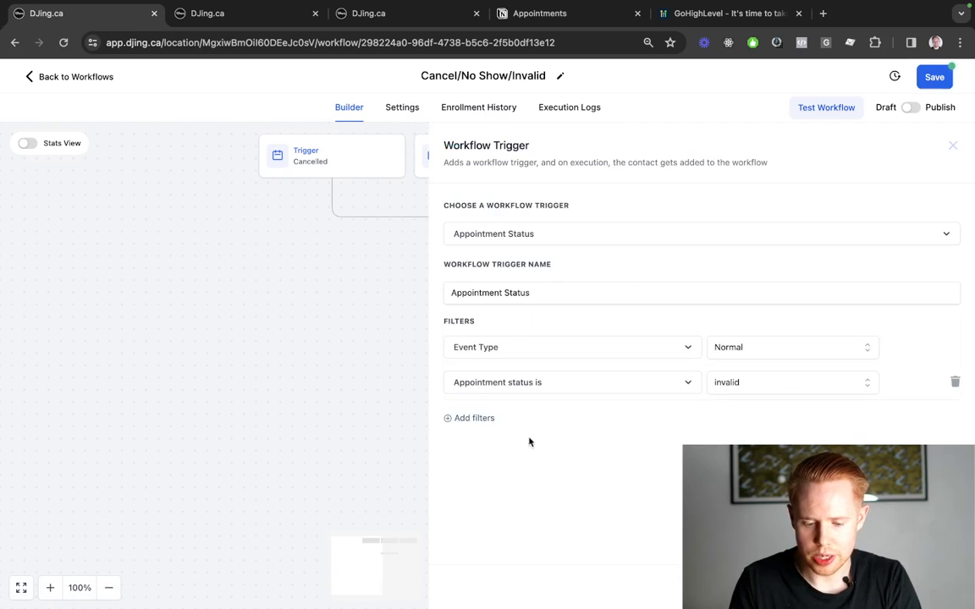
Restrict the invalid-status trigger to the Test Demo Purpose calendar with an In calendar filter and save the trigger
{"action": "left_click", "coordinate": [471, 418]}
{"action": "left_click", "coordinate": [476, 420]}
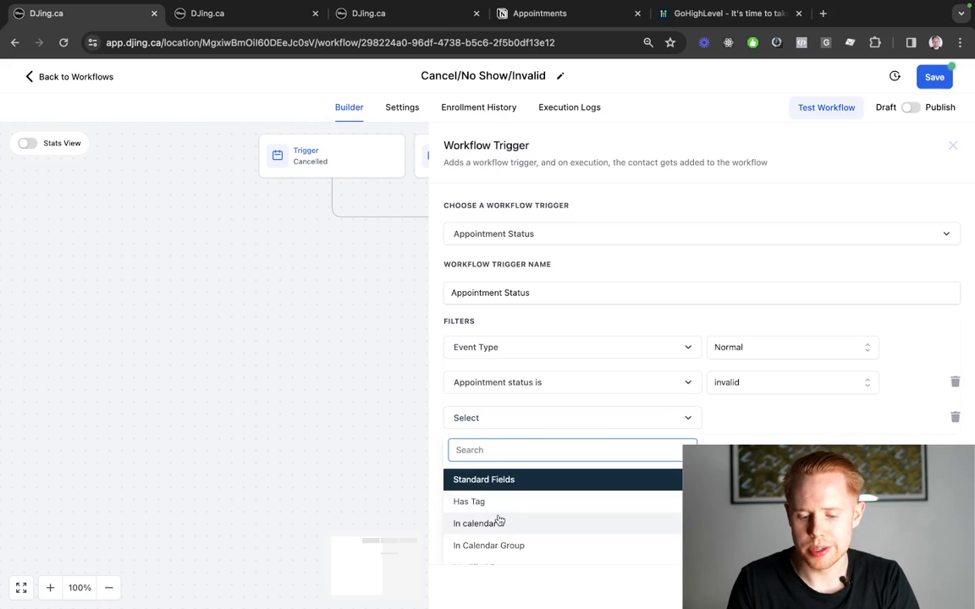
{"action": "left_click", "coordinate": [498, 523]}
{"action": "left_click", "coordinate": [740, 421]}
{"action": "type", "text": "tes"}
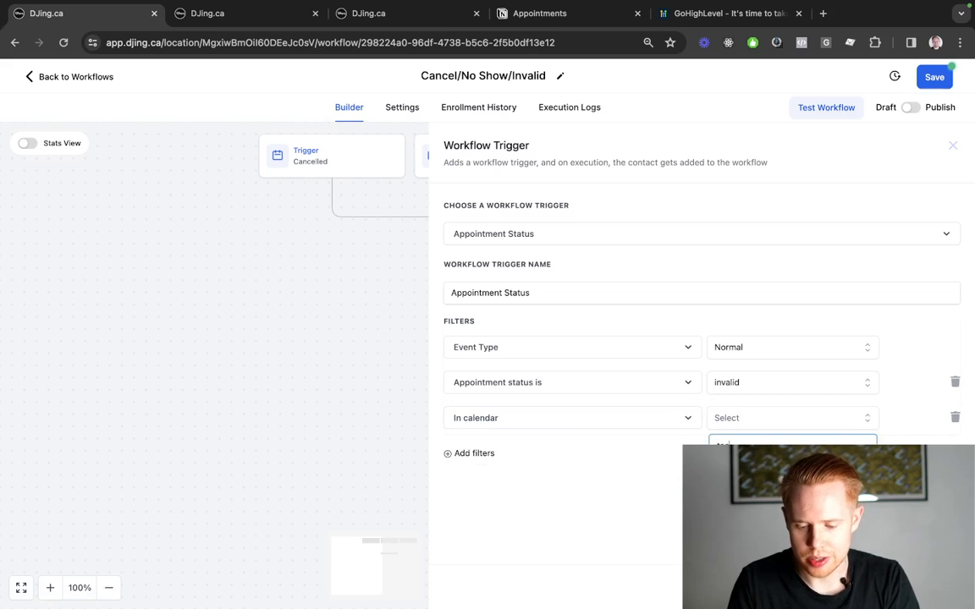
{"action": "type", "text": "t"}
{"action": "left_click", "coordinate": [745, 472]}
{"action": "left_click", "coordinate": [923, 587]}
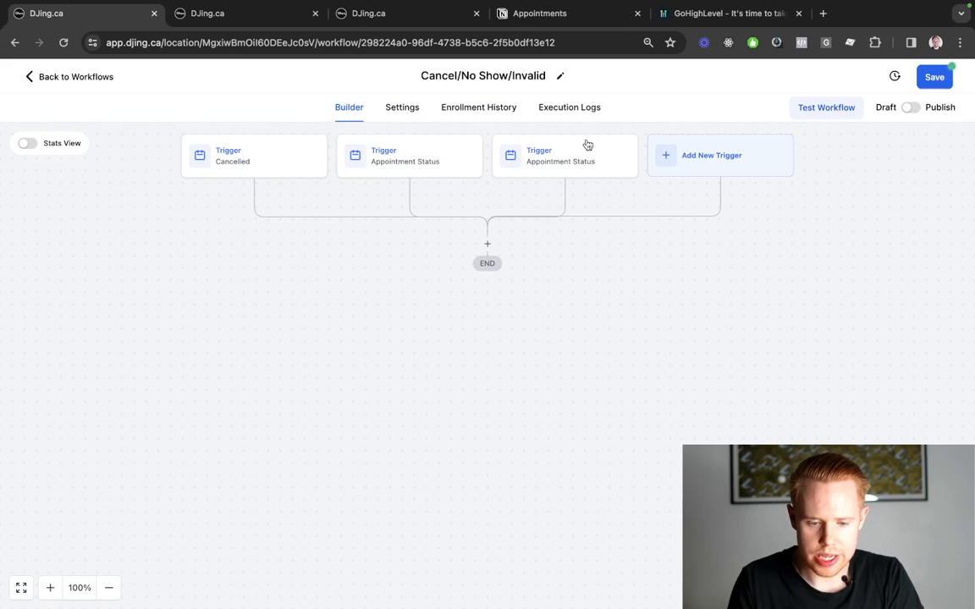
Enable Allow re-entry and Stop on response in the workflow's contact settings
{"action": "left_click", "coordinate": [397, 107]}
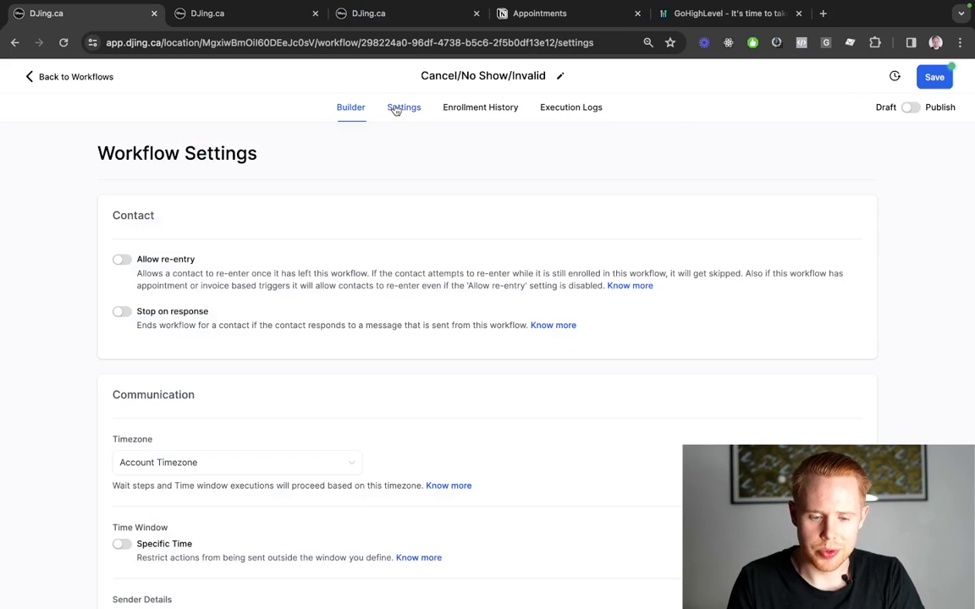
{"action": "left_click", "coordinate": [120, 259]}
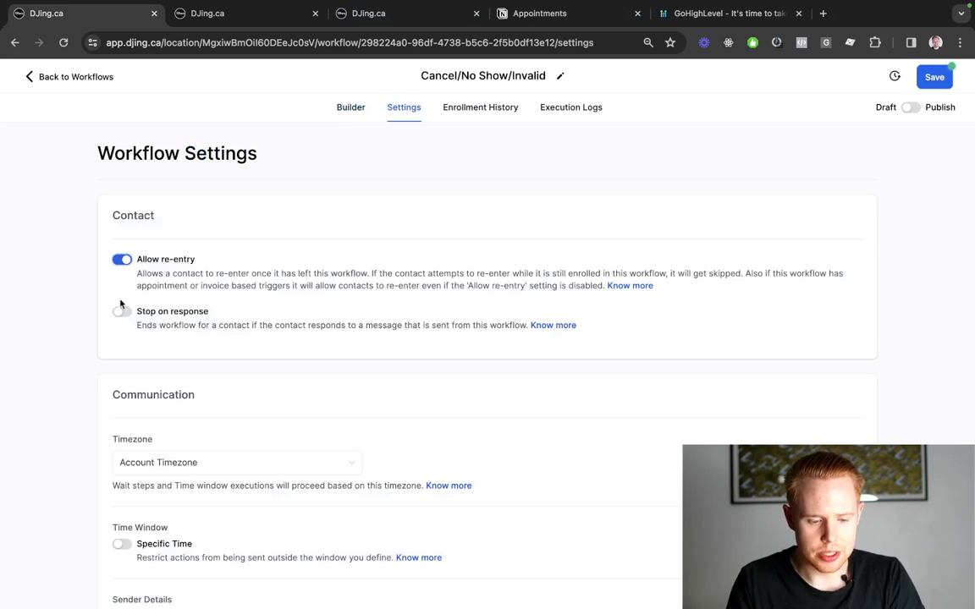
{"action": "left_click", "coordinate": [123, 312]}
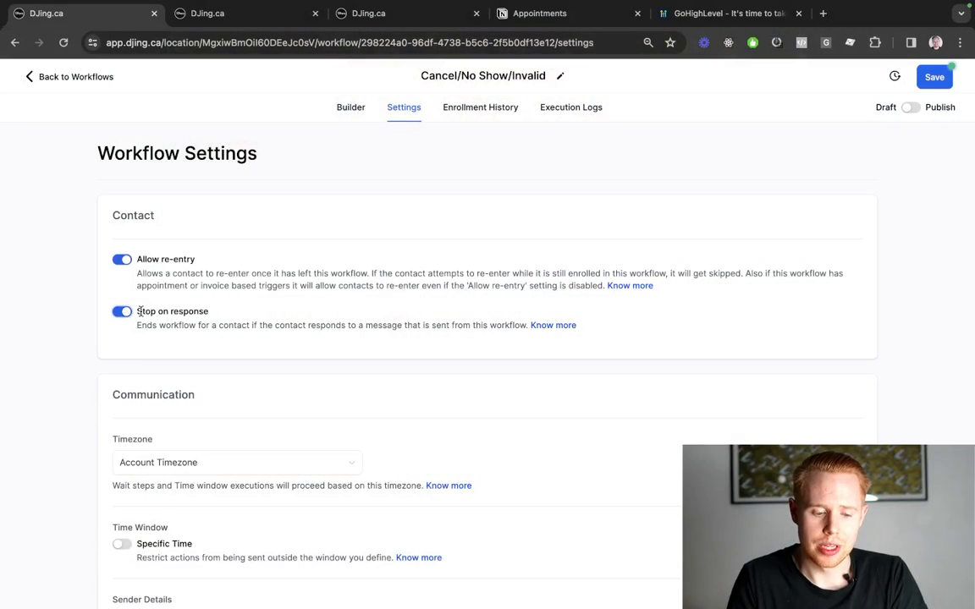
{"action": "left_click_drag", "start_coordinate": [136, 311], "coordinate": [528, 326]}
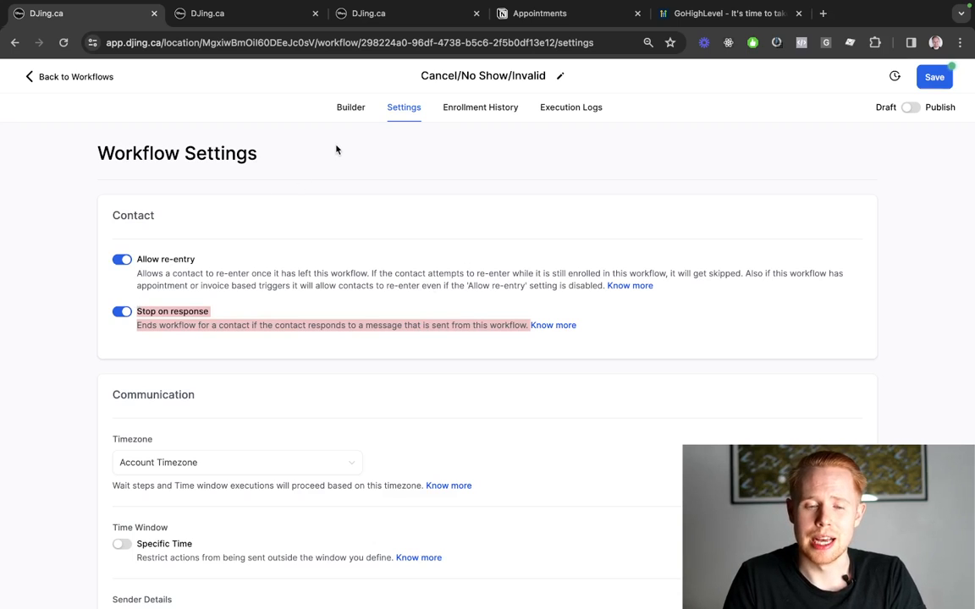
Return to the workflow builder, save the workflow and reload the page
{"action": "left_click", "coordinate": [354, 110]}
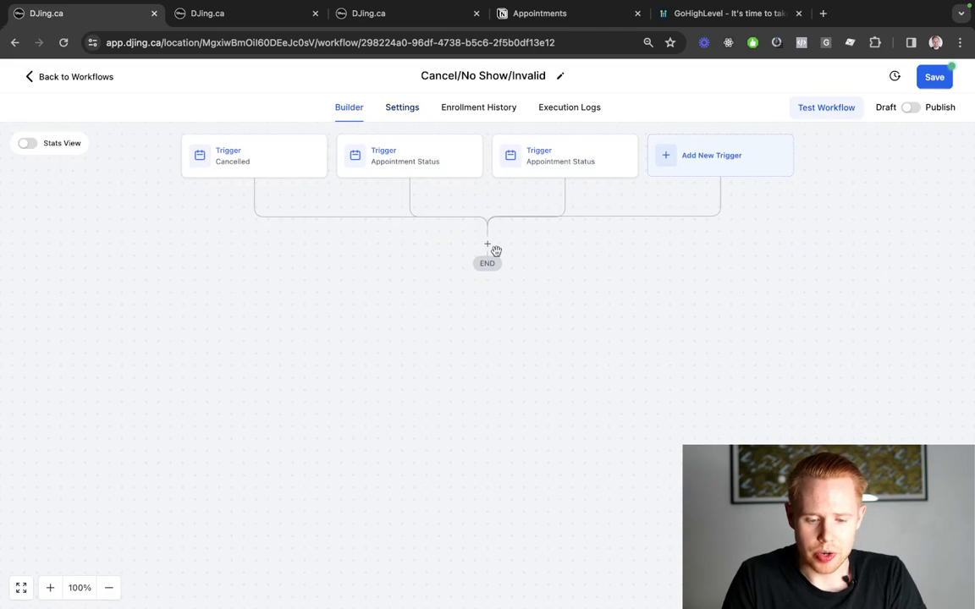
{"action": "left_click", "coordinate": [934, 78]}
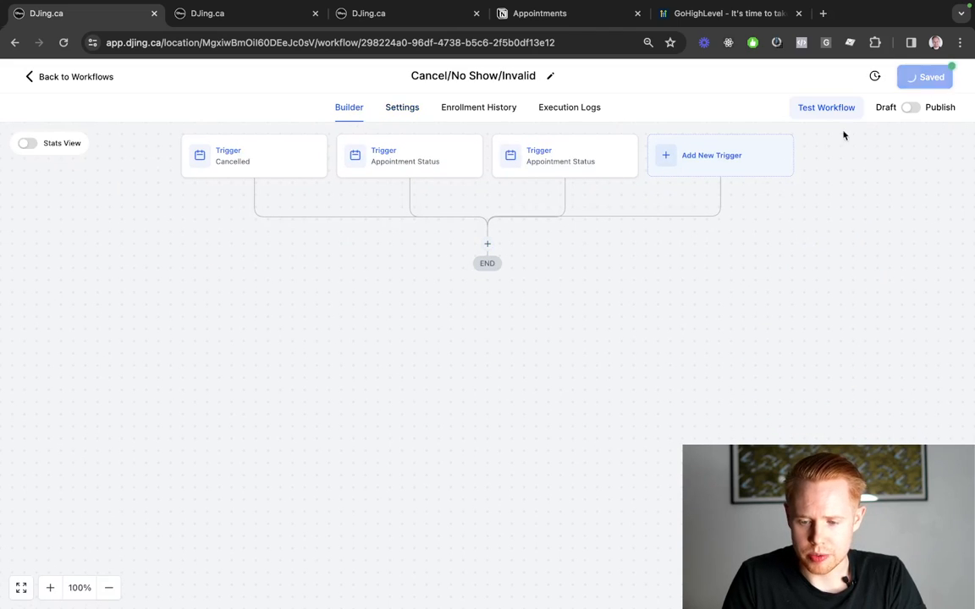
{"action": "key", "text": "super+r"}
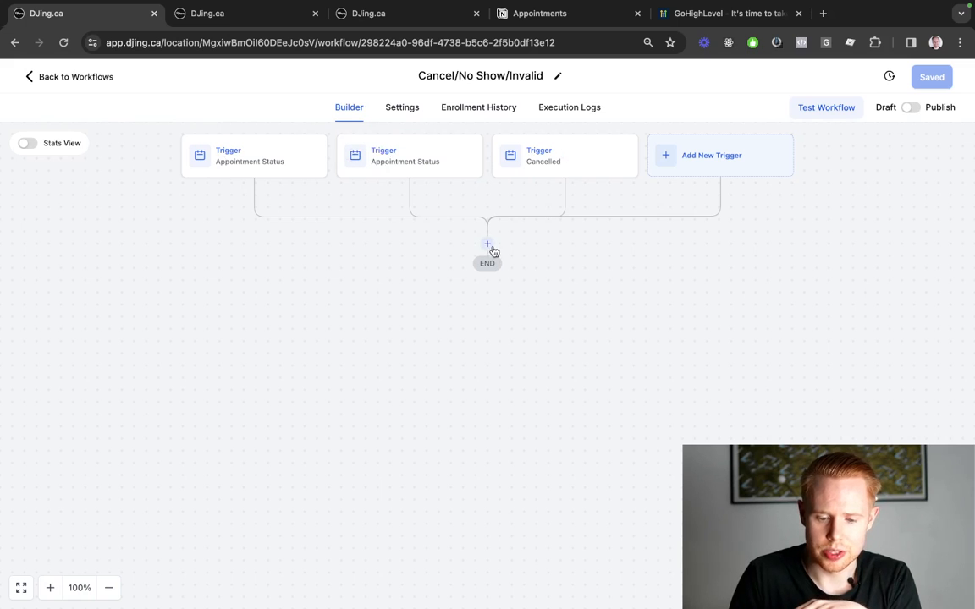
Add an If / Else action below the triggers, naming it "Workflow Condition" and its first branch "Cancelled"
{"action": "left_click", "coordinate": [489, 248]}
{"action": "type", "text": "if"}
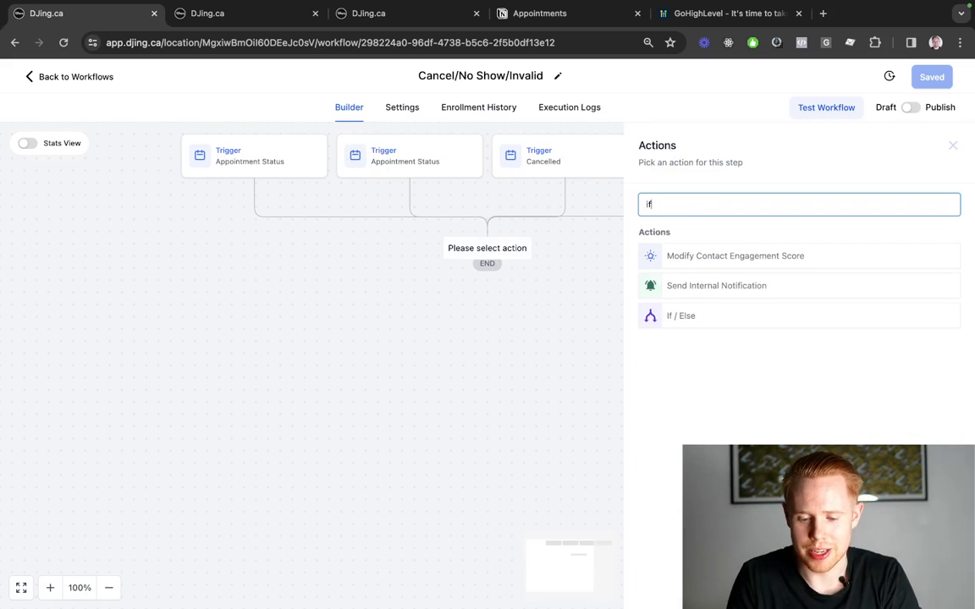
{"action": "left_click", "coordinate": [687, 316]}
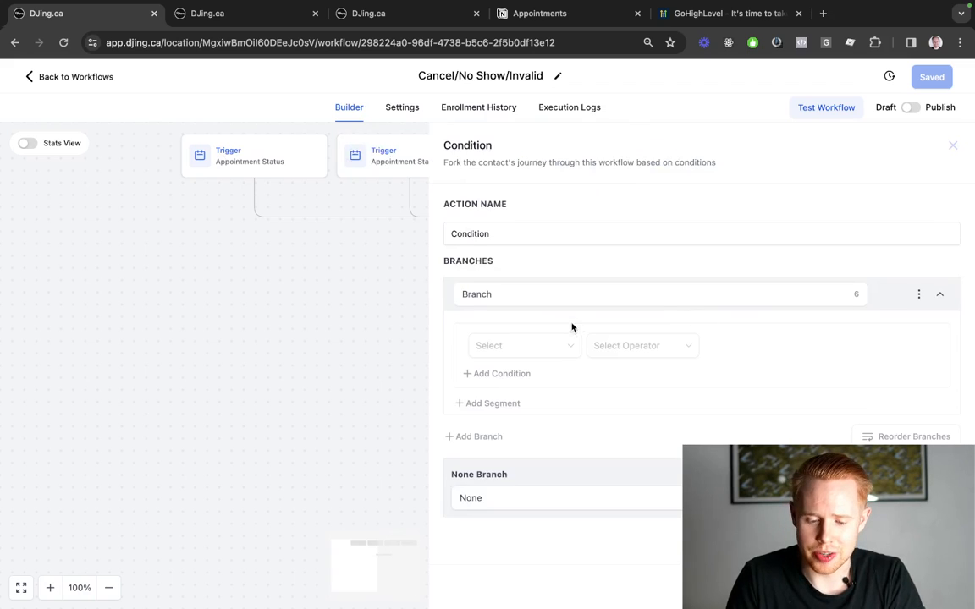
{"action": "double_click", "coordinate": [480, 236]}
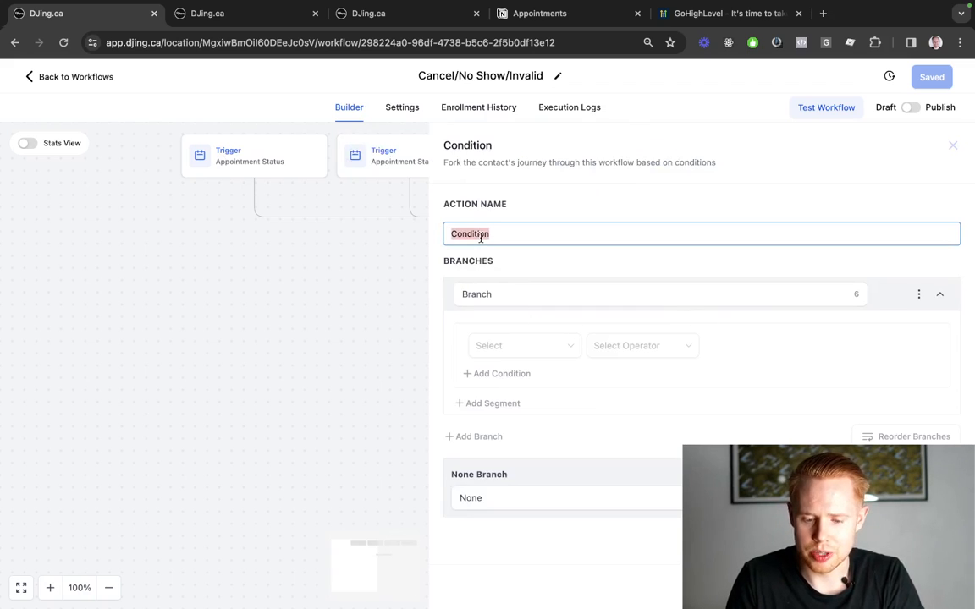
{"action": "type", "text": "Workflow"}
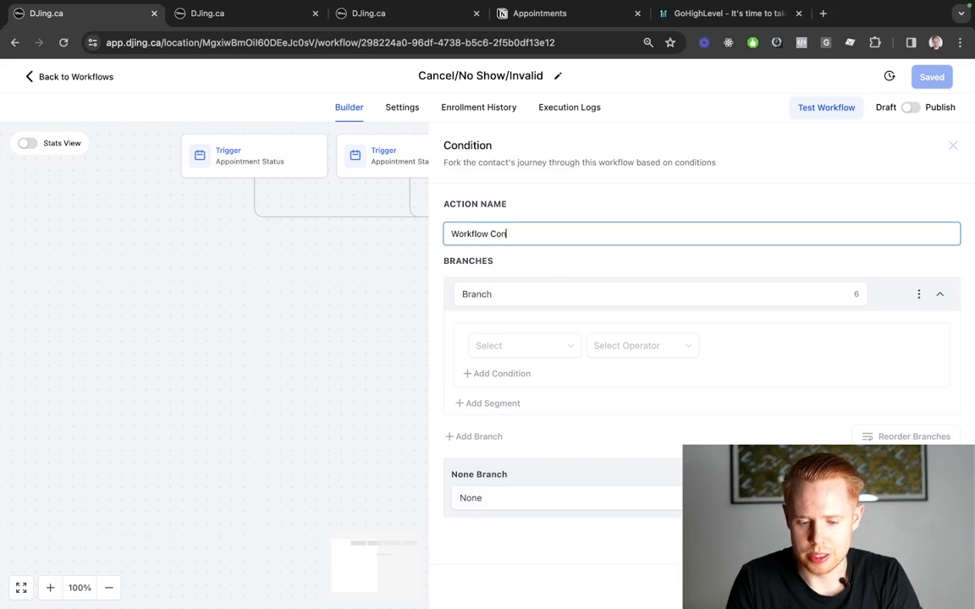
{"action": "double_click", "coordinate": [533, 294]}
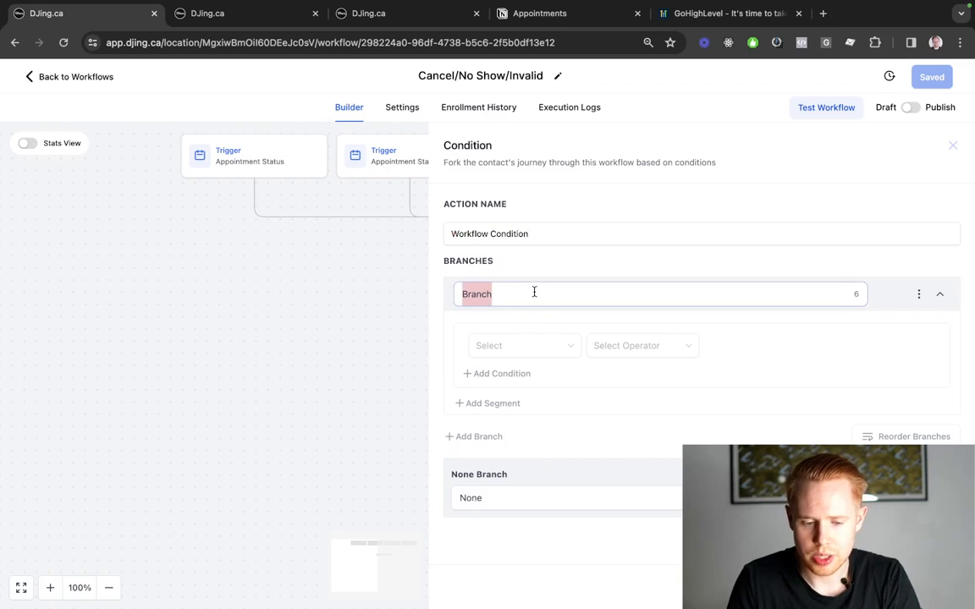
{"action": "type", "text": "Cancelled"}
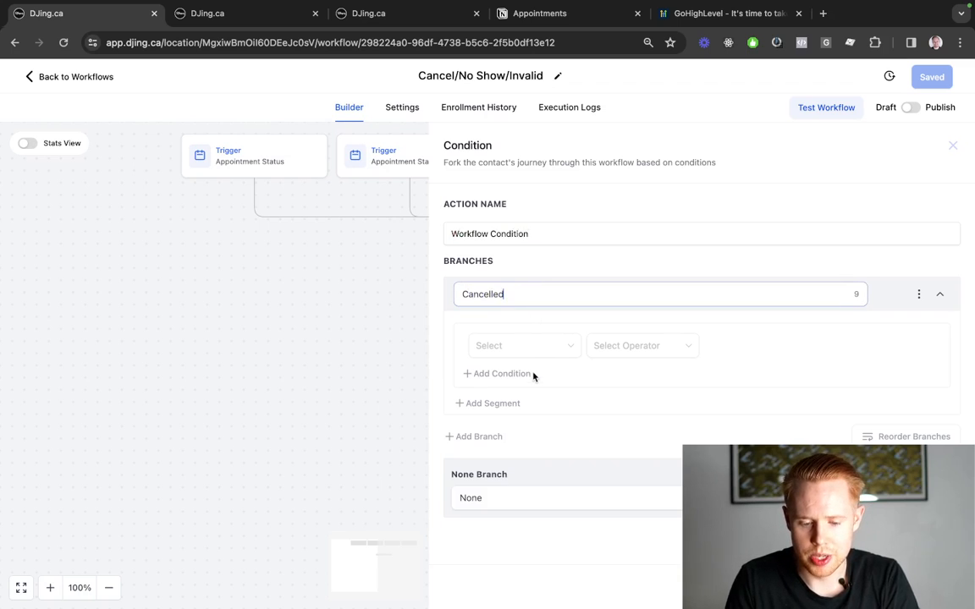
Set the Cancelled branch's condition to Workflow Trigger Is Cancelled and save the action
{"action": "left_click", "coordinate": [484, 344]}
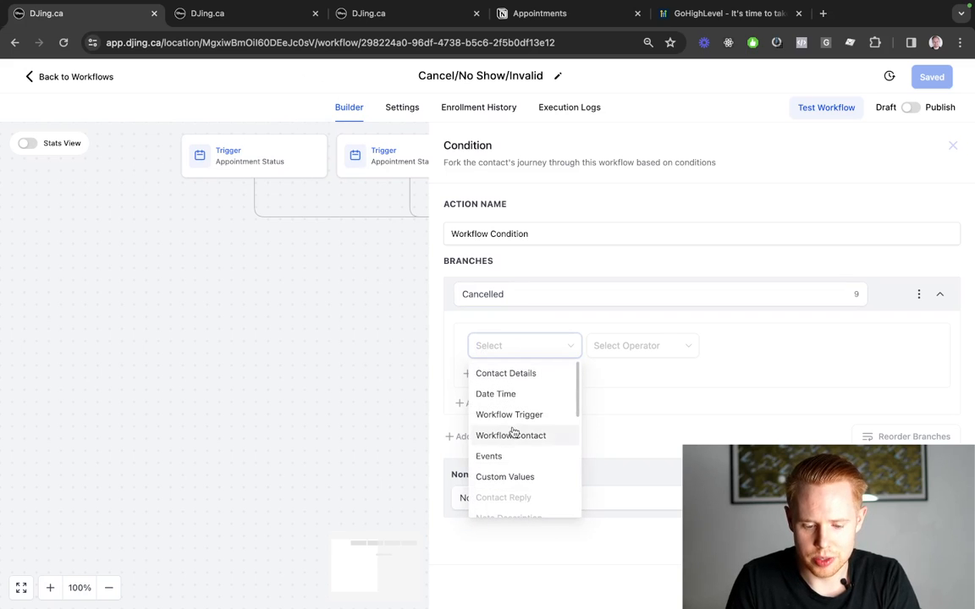
{"action": "left_click", "coordinate": [541, 416]}
{"action": "left_click", "coordinate": [647, 351]}
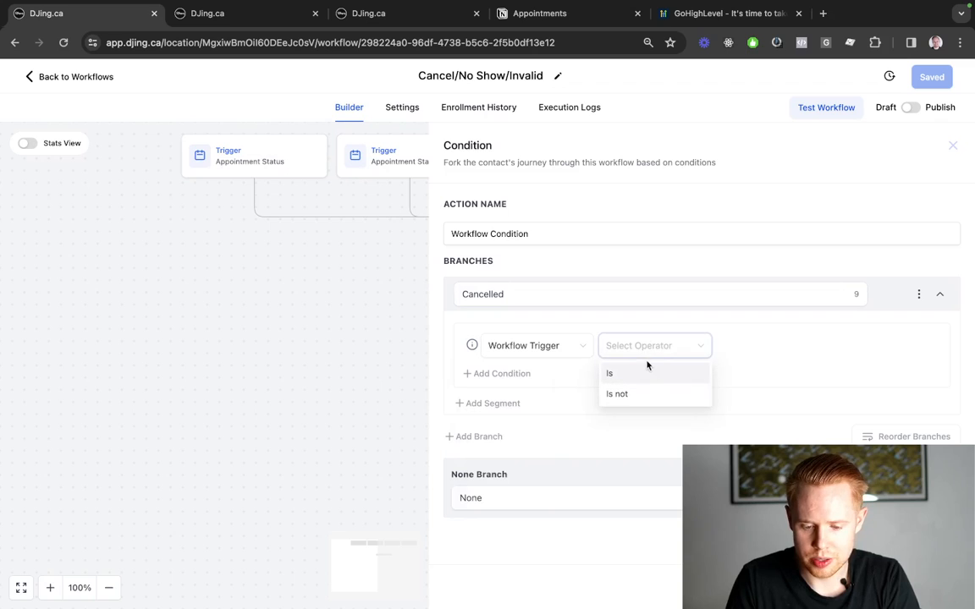
{"action": "left_click", "coordinate": [646, 370]}
{"action": "left_click", "coordinate": [735, 349]}
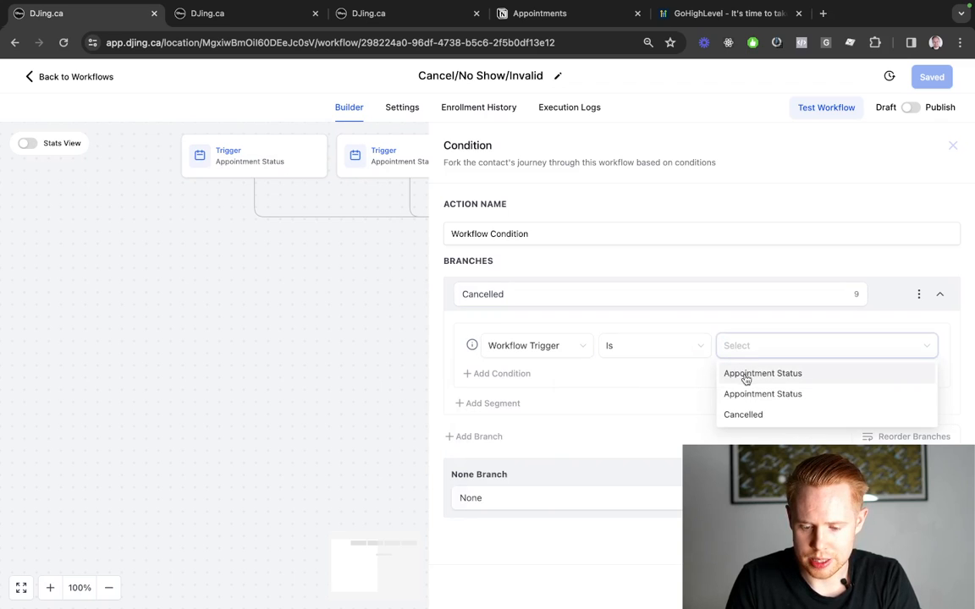
{"action": "left_click", "coordinate": [744, 416]}
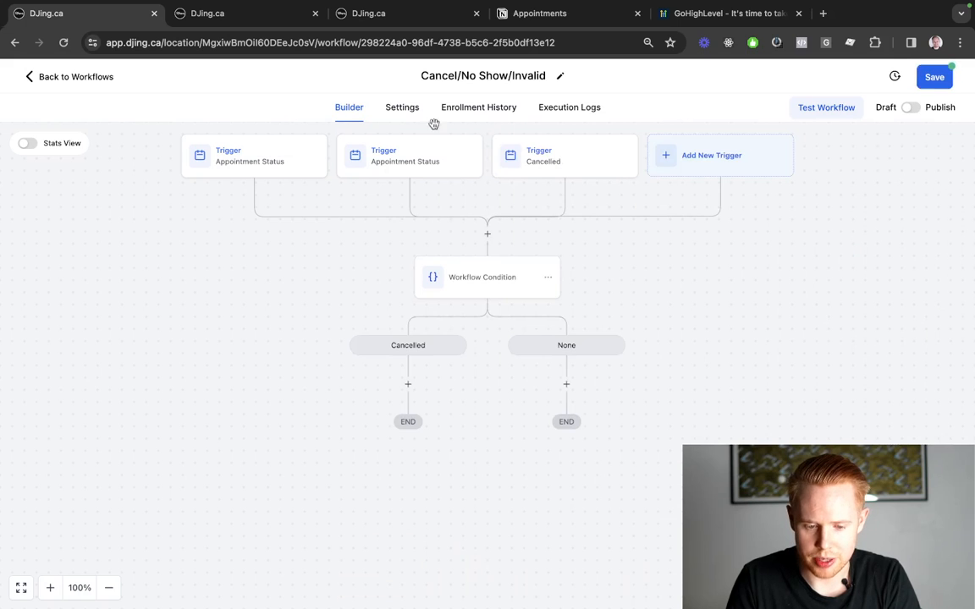
Rename the trigger filtered on invalid status as "Invalid" and save it
{"action": "left_click", "coordinate": [376, 149]}
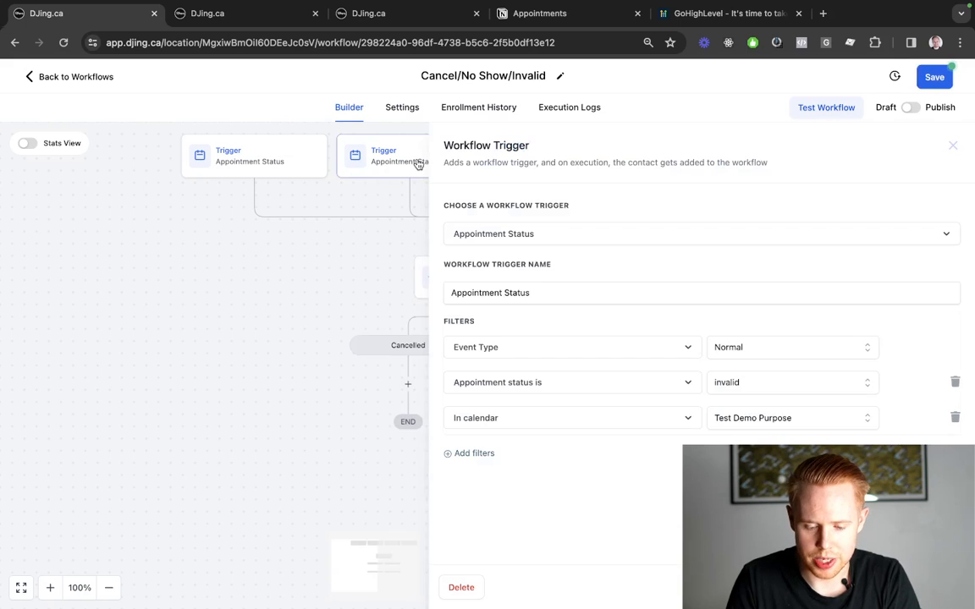
{"action": "triple_click", "coordinate": [483, 296]}
{"action": "type", "text": "Inv"}
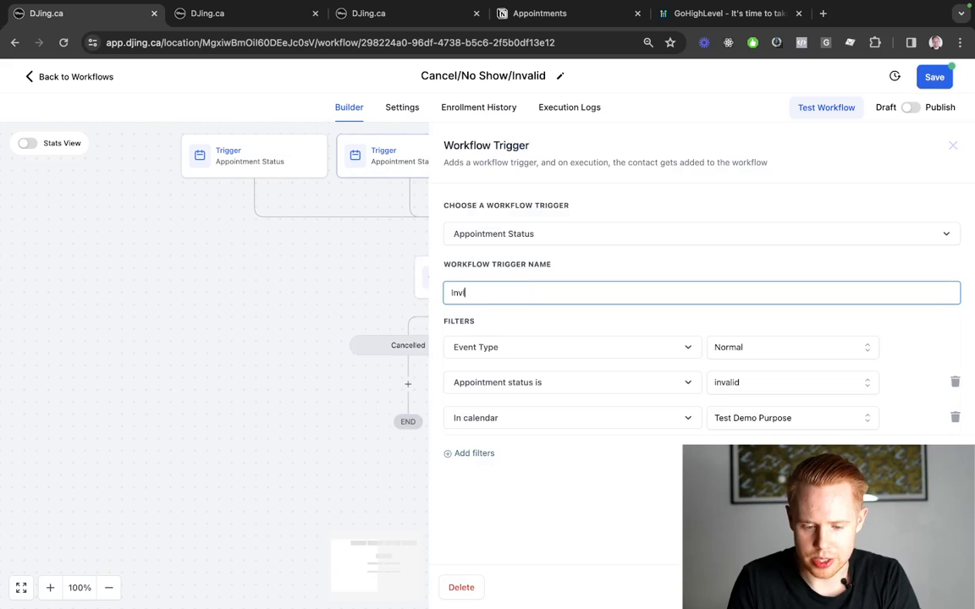
{"action": "type", "text": "alid"}
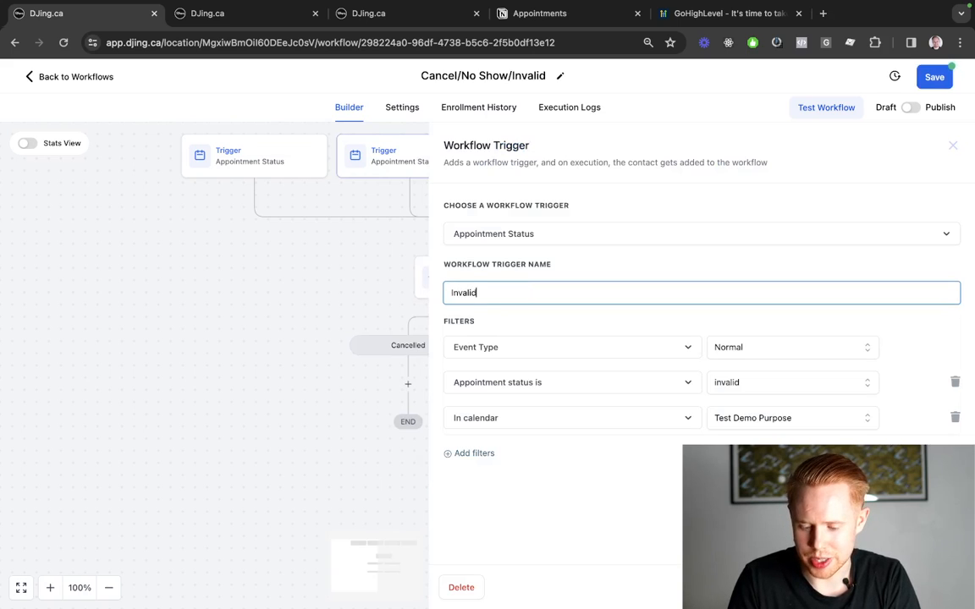
{"action": "left_click", "coordinate": [917, 588]}
Rename the trigger filtered on no-show status as "No-Show" and save it
{"action": "left_click", "coordinate": [562, 143]}
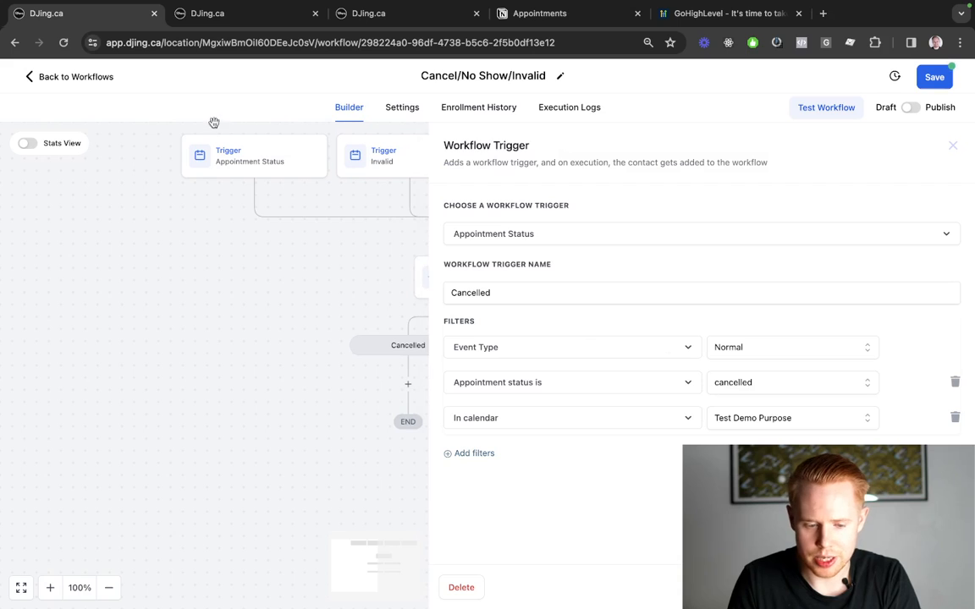
{"action": "left_click", "coordinate": [226, 159]}
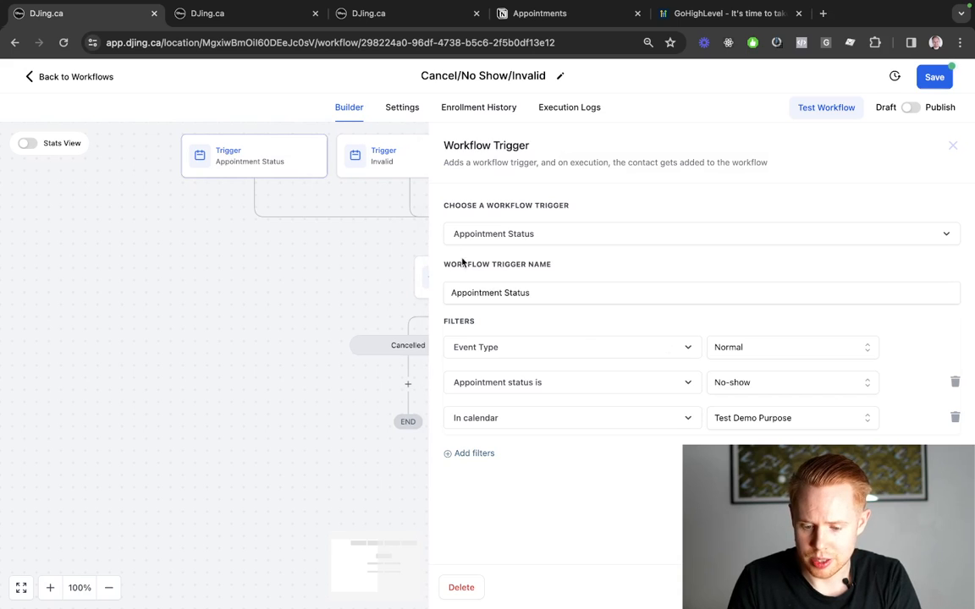
{"action": "triple_click", "coordinate": [491, 285]}
{"action": "type", "text": "No-S"}
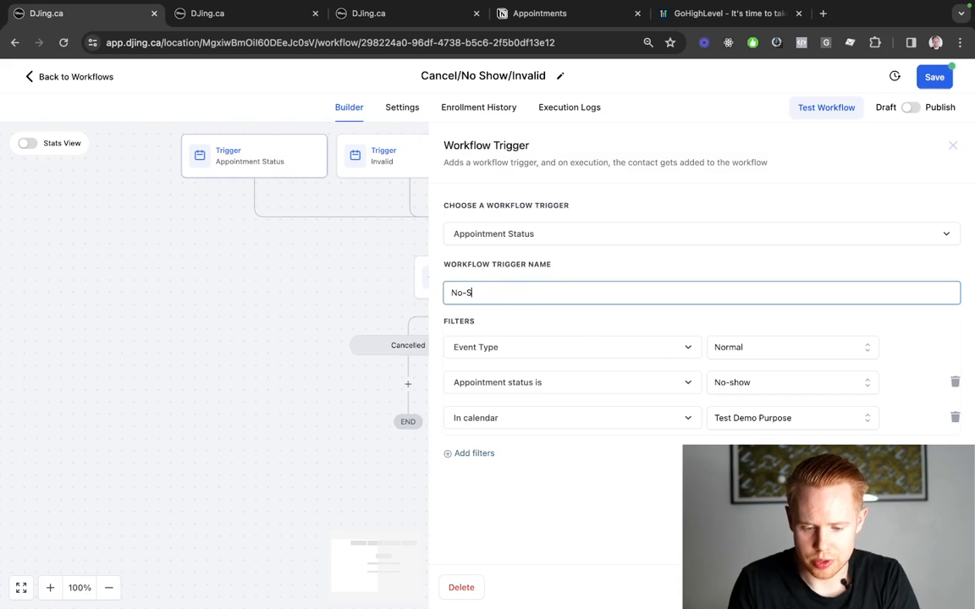
{"action": "type", "text": "how"}
{"action": "left_click", "coordinate": [406, 213]}
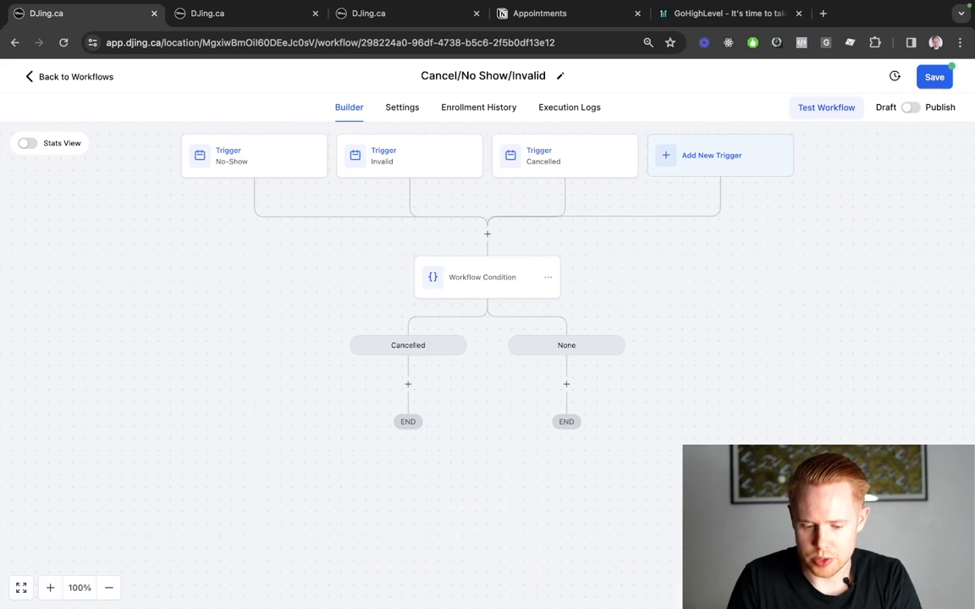
Add a second branch to the Workflow Condition action and name it "No-Show"
{"action": "left_click", "coordinate": [457, 285]}
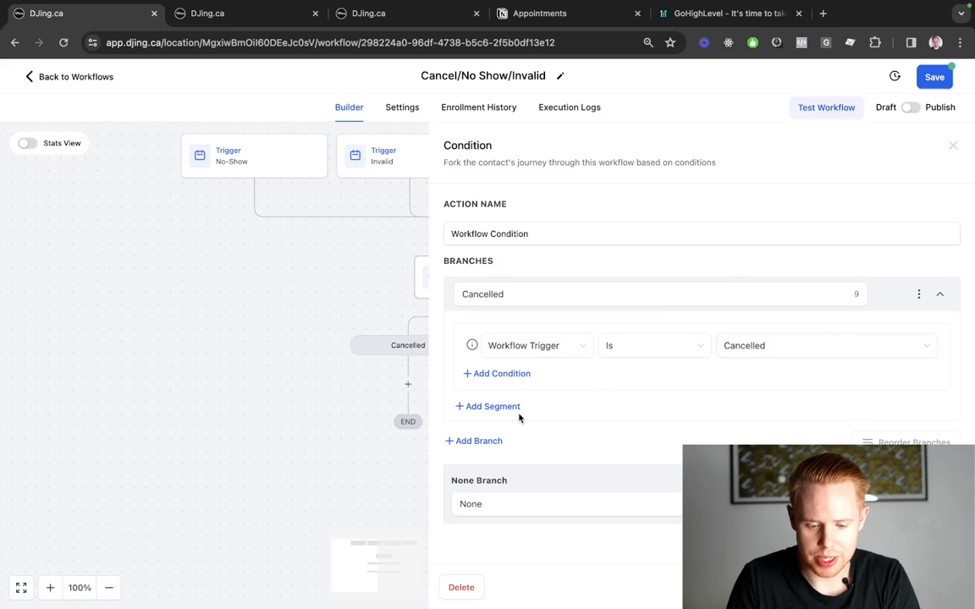
{"action": "left_click", "coordinate": [480, 441]}
{"action": "scroll", "coordinate": [504, 364], "scroll_direction": "down", "scroll_amount": 2}
{"action": "left_click", "coordinate": [515, 334]}
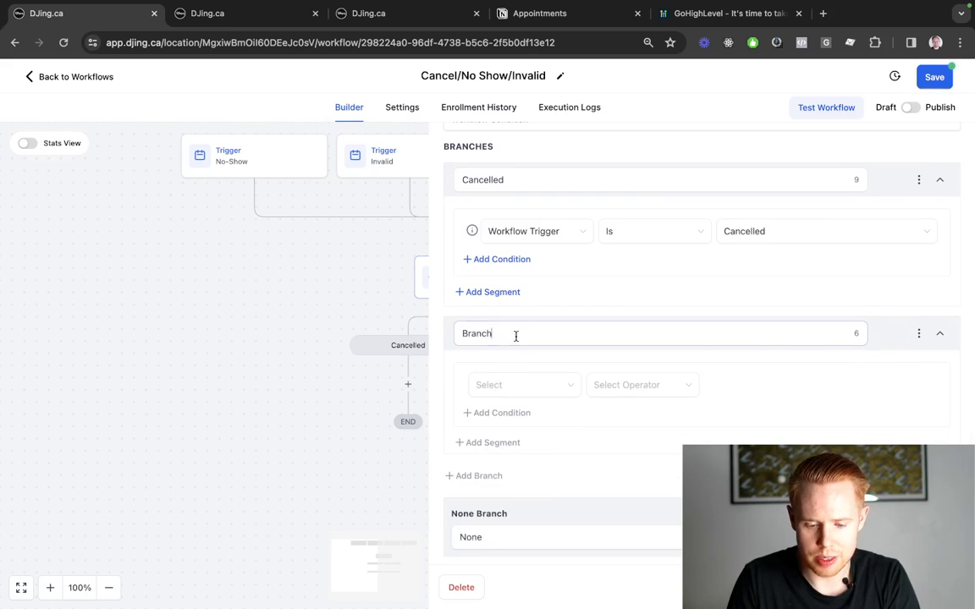
{"action": "key", "text": "ctrl+a"}
{"action": "type", "text": "No-Show"}
Set the No-Show branch's condition to Workflow Trigger Is No-Show
{"action": "left_click", "coordinate": [476, 388]}
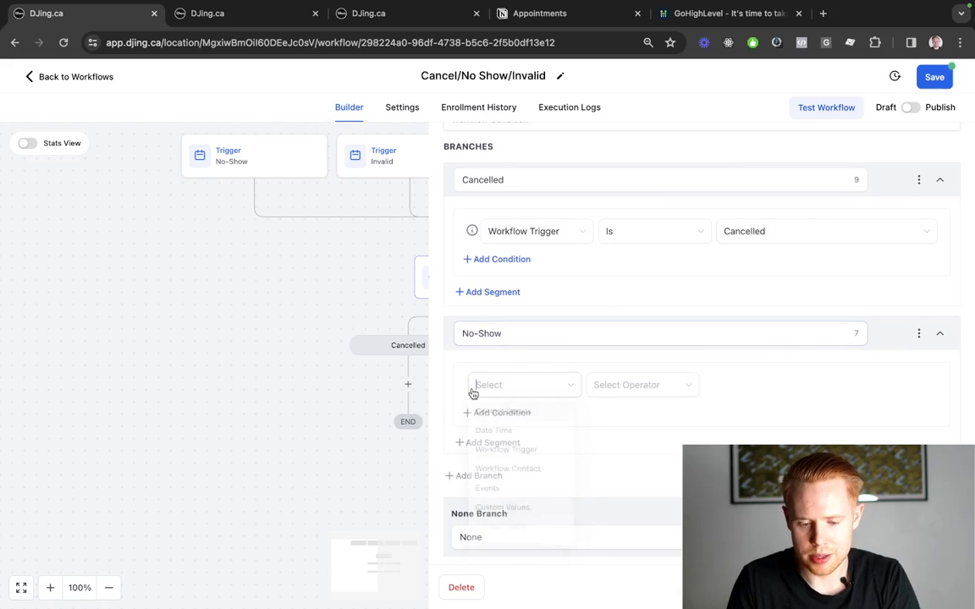
{"action": "left_click", "coordinate": [526, 452]}
{"action": "left_click", "coordinate": [654, 385]}
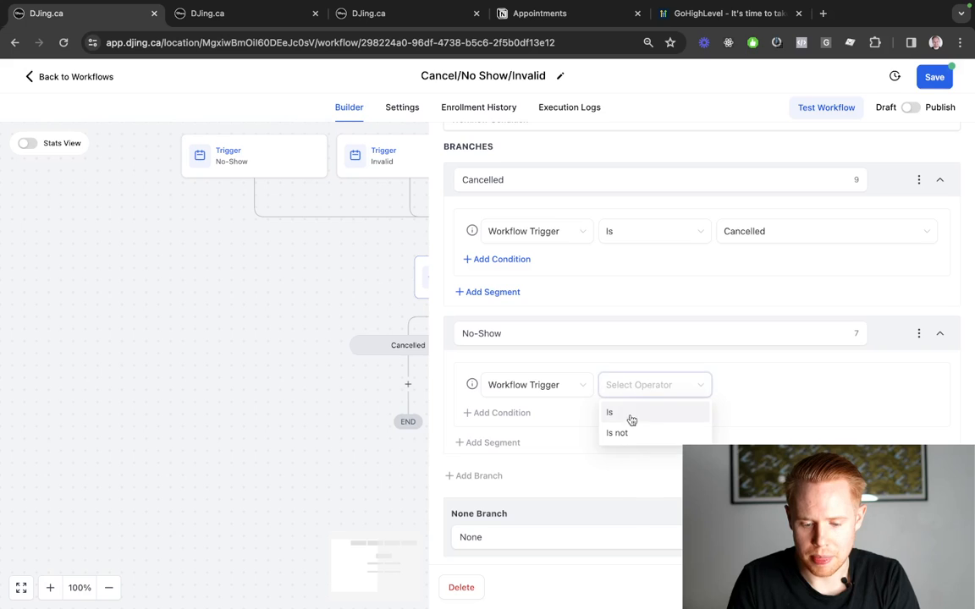
{"action": "left_click", "coordinate": [613, 409]}
{"action": "left_click", "coordinate": [794, 386]}
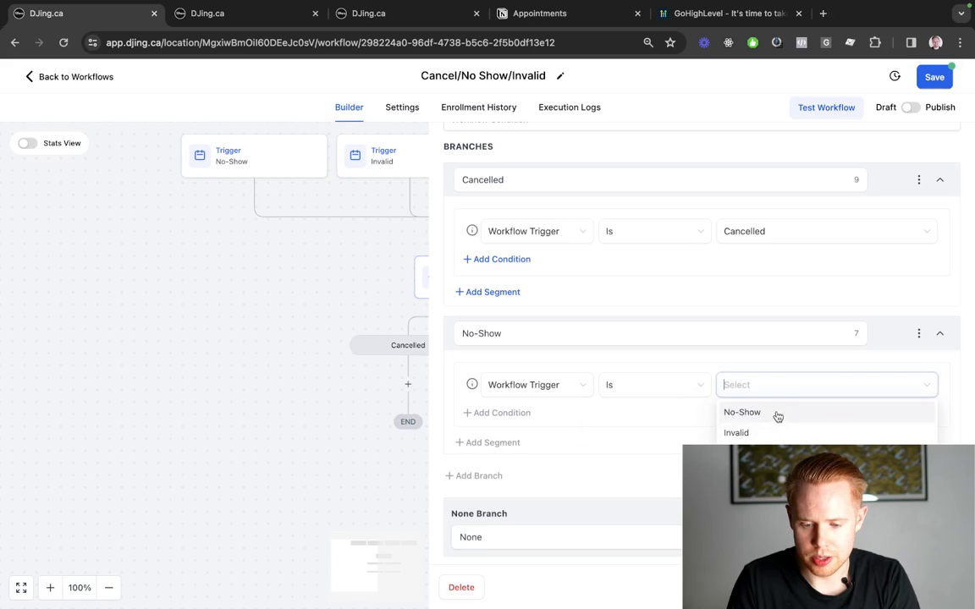
{"action": "left_click", "coordinate": [777, 414]}
Add a third branch named "Invalid" with the condition Workflow Trigger Is Invalid, and save the action
{"action": "left_click", "coordinate": [479, 480]}
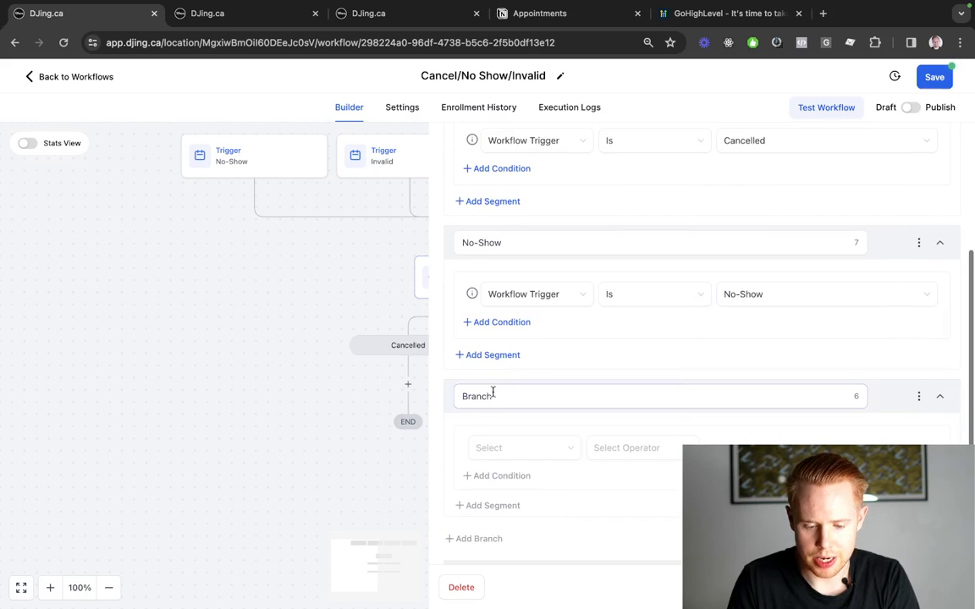
{"action": "key", "text": "super+a"}
{"action": "type", "text": "Invalid"}
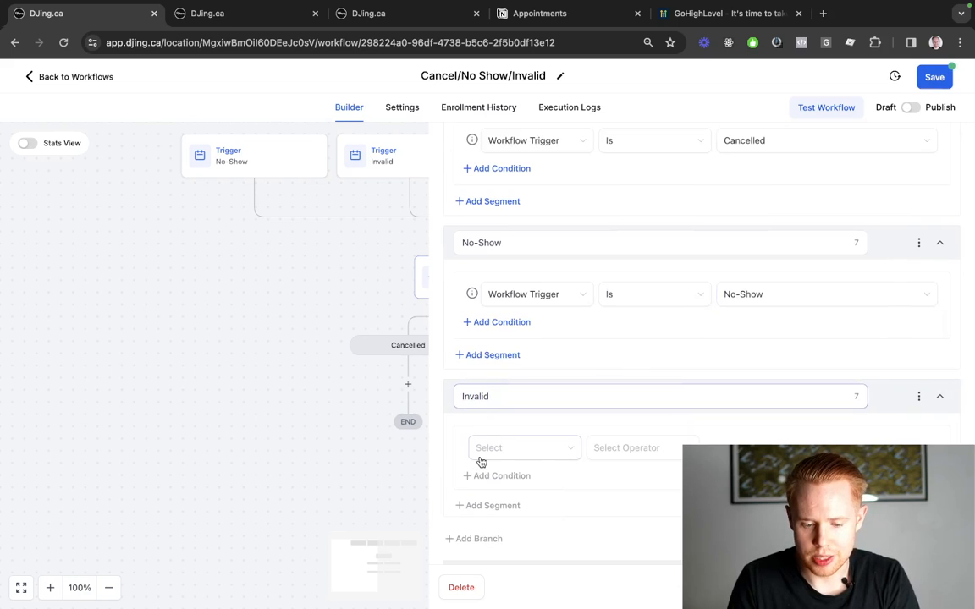
{"action": "left_click", "coordinate": [508, 449]}
{"action": "left_click", "coordinate": [525, 329]}
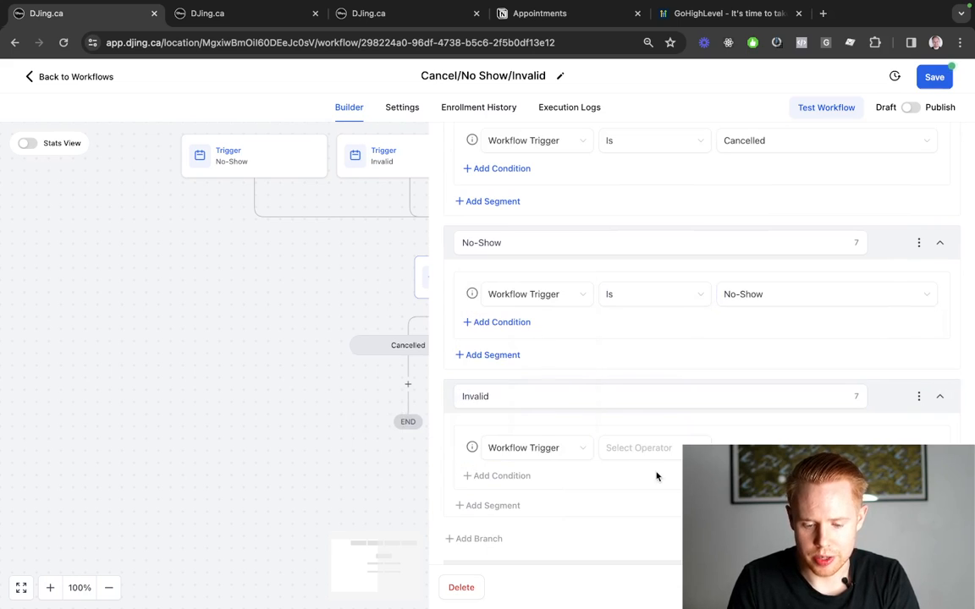
{"action": "left_click", "coordinate": [661, 448]}
{"action": "left_click", "coordinate": [624, 474]}
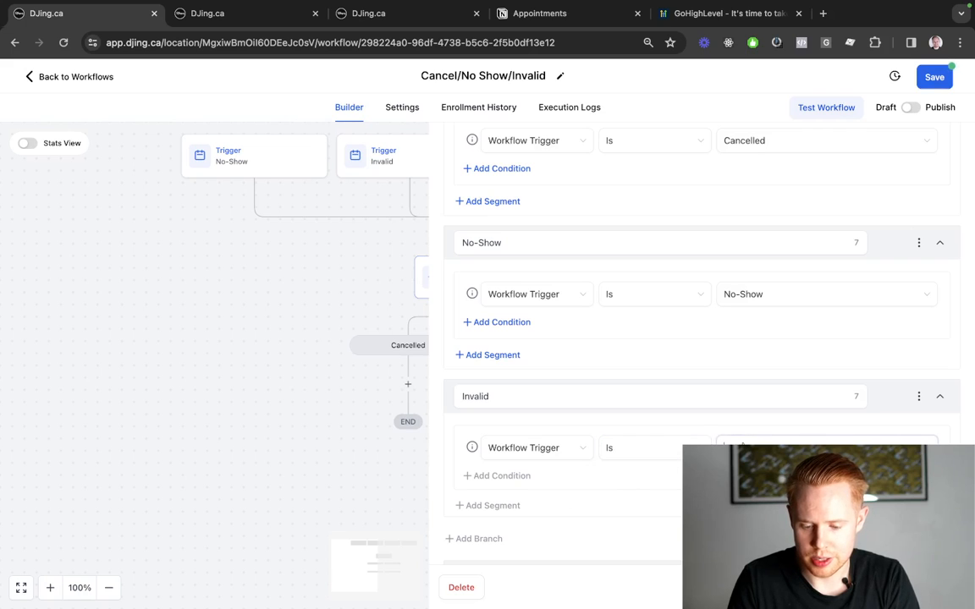
{"action": "left_click", "coordinate": [921, 588]}
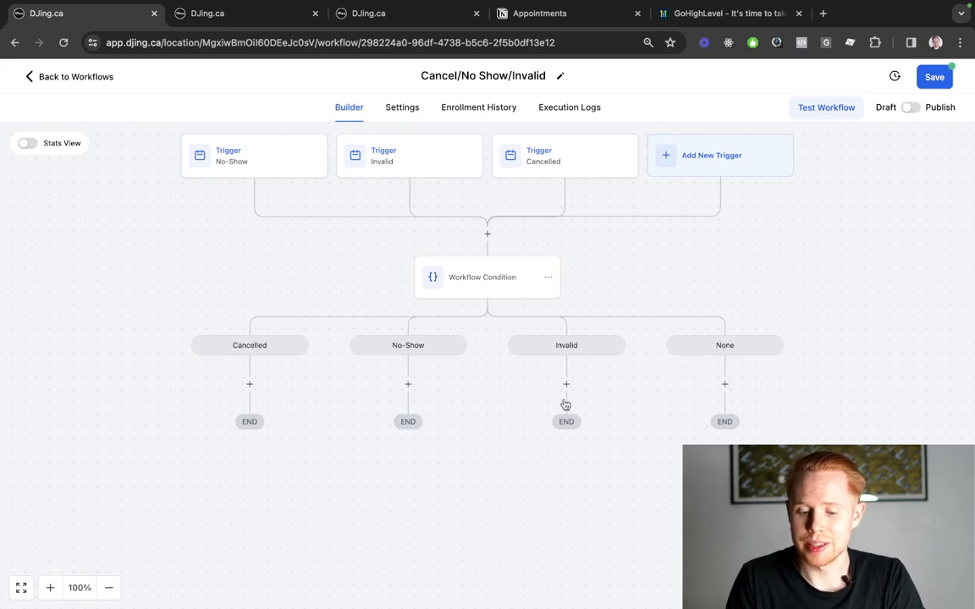
Add a Remove From Workflow action for the current workflow under the Invalid branch and save it
{"action": "left_click", "coordinate": [566, 386]}
{"action": "type", "text": "remove"}
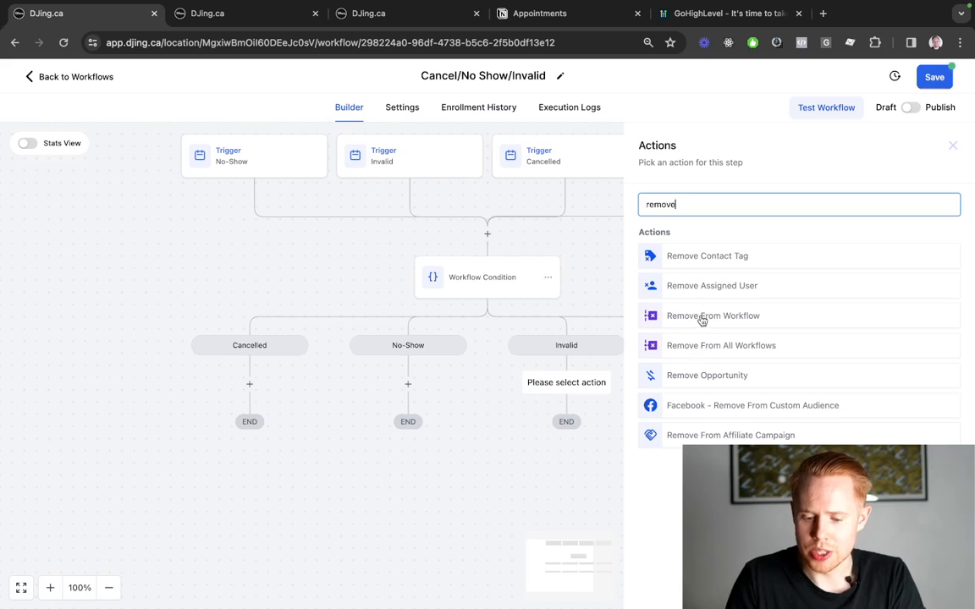
{"action": "left_click", "coordinate": [670, 317]}
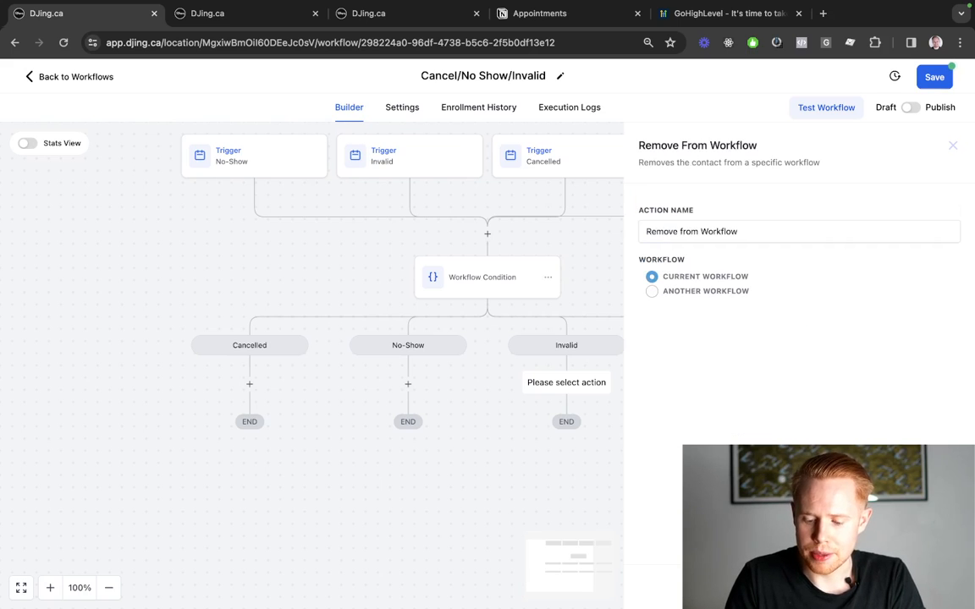
{"action": "left_click", "coordinate": [921, 587]}
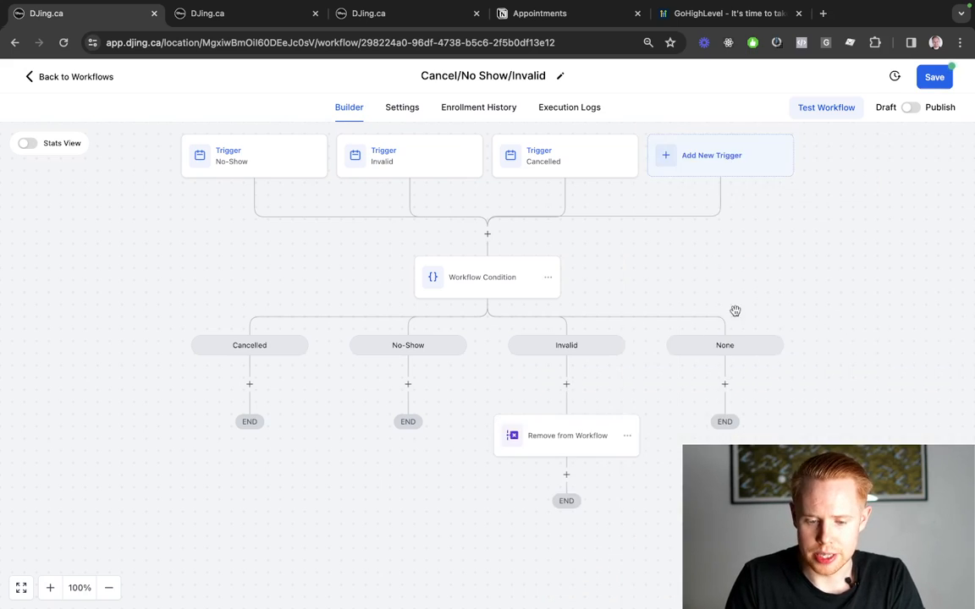
Review the appointment status options in the Cancelled trigger's filter and close the trigger
{"action": "left_click", "coordinate": [566, 157]}
{"action": "left_click", "coordinate": [743, 382]}
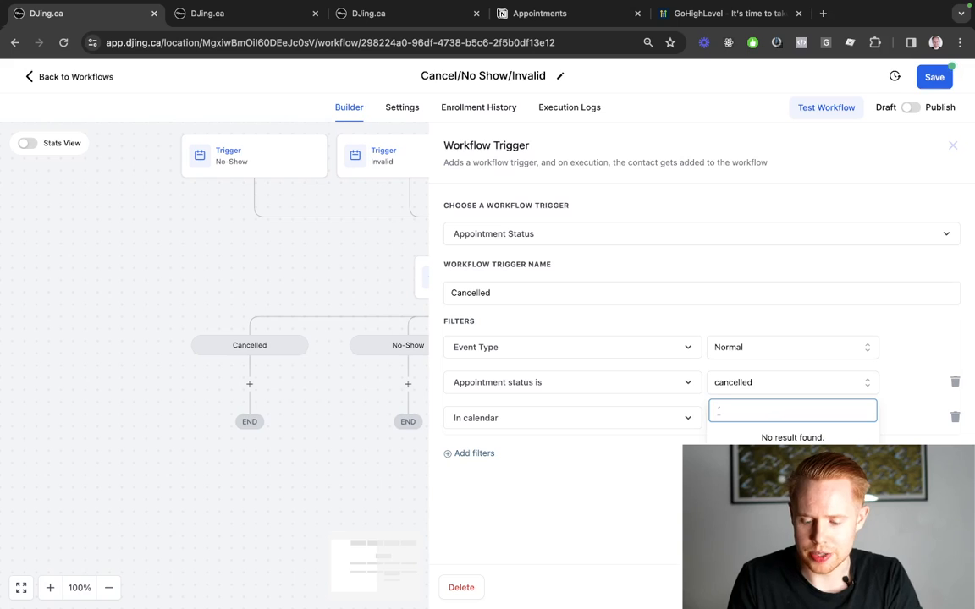
{"action": "key", "text": "BackSpace"}
{"action": "type", "text": "`"}
{"action": "key", "text": "BackSpace"}
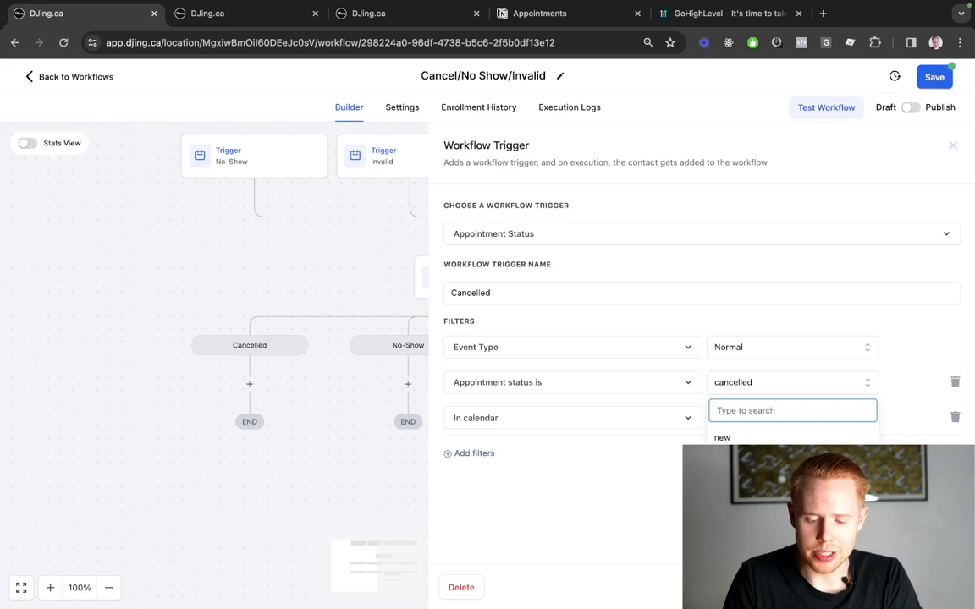
{"action": "left_click", "coordinate": [640, 545]}
{"action": "left_click", "coordinate": [918, 587]}
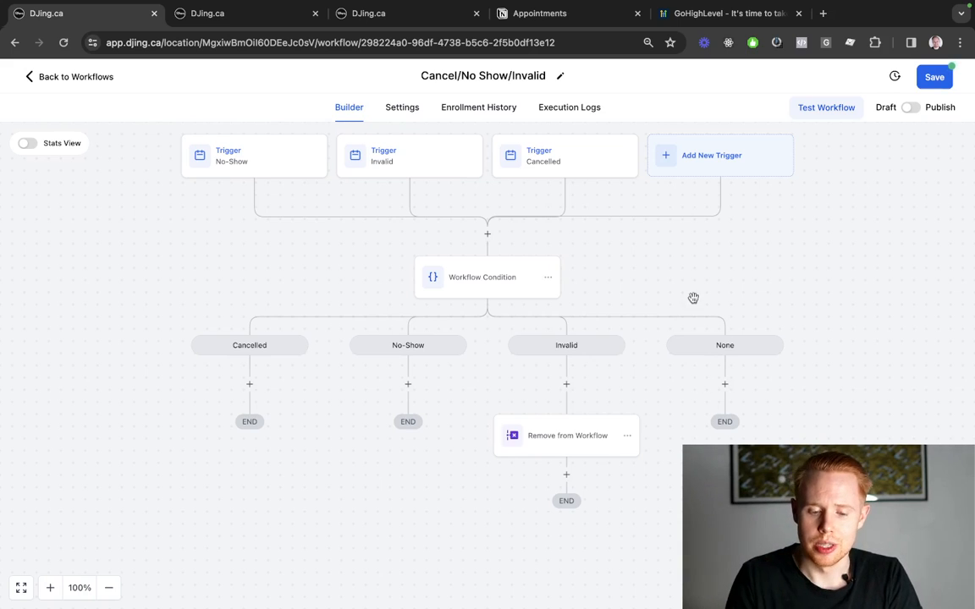
{"action": "left_click", "coordinate": [488, 236]}
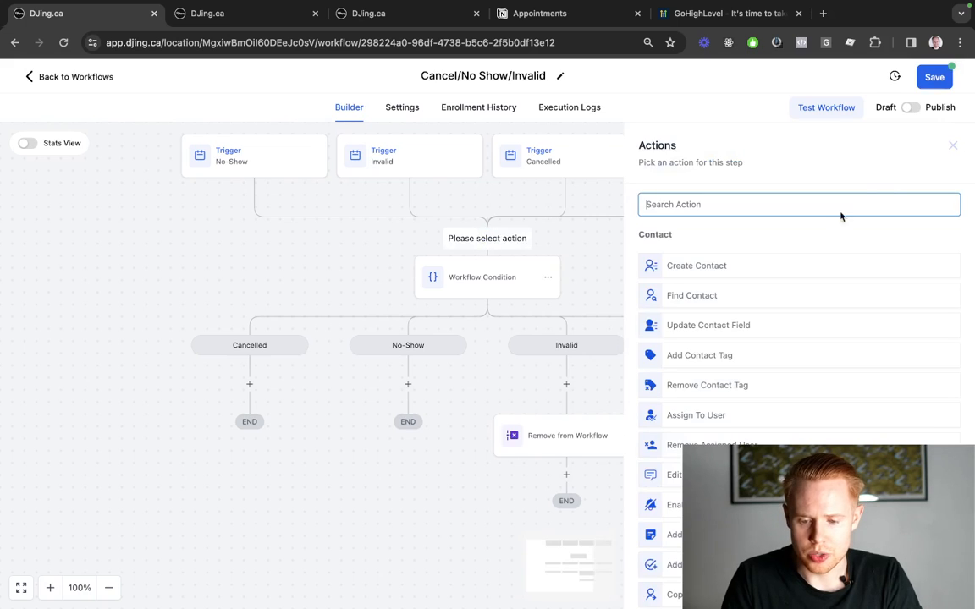
{"action": "left_click", "coordinate": [953, 146]}
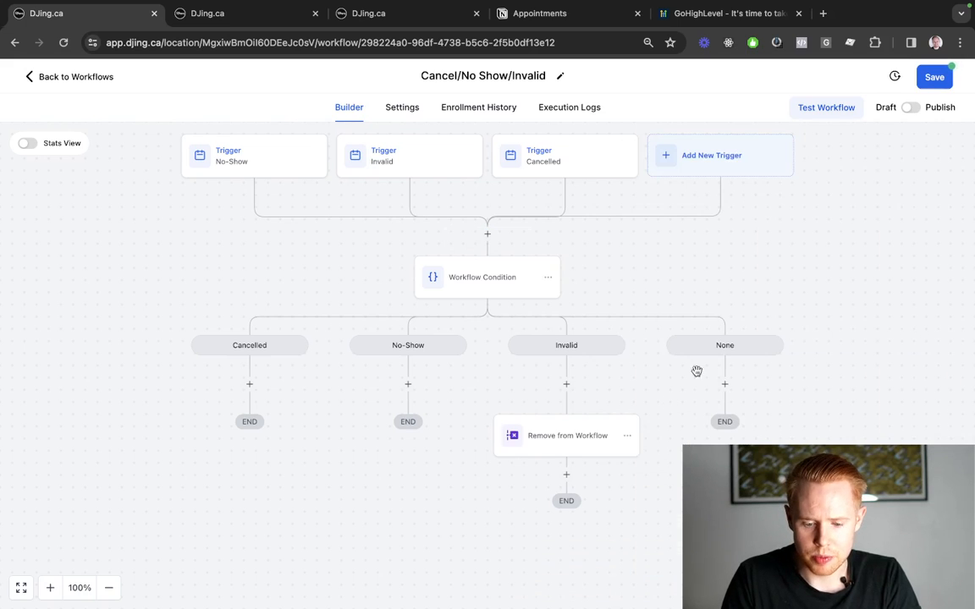
Copy the Remove from Workflow action into the Cancelled and No-Show branches
{"action": "left_click", "coordinate": [628, 439]}
{"action": "left_click", "coordinate": [668, 484]}
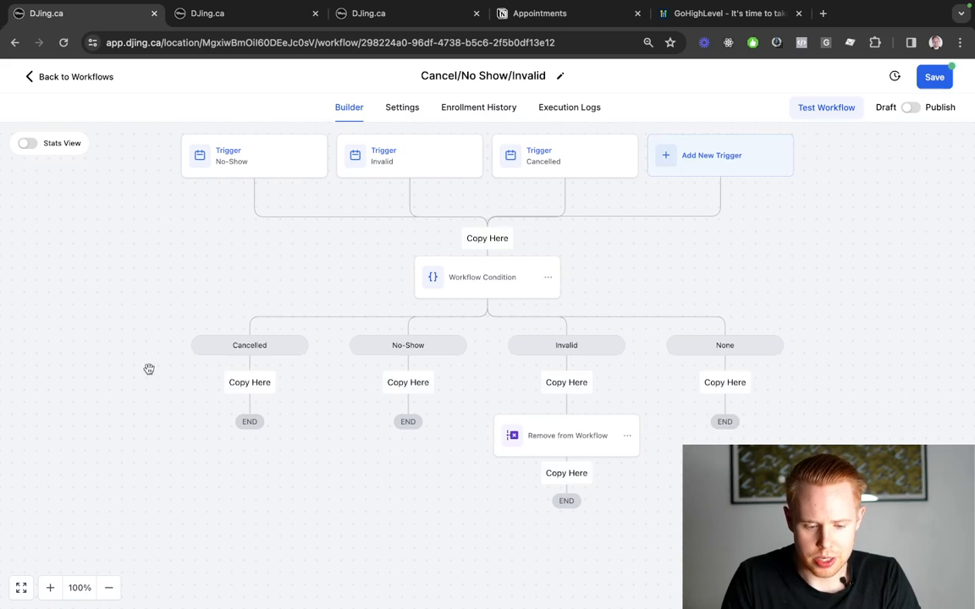
{"action": "left_click", "coordinate": [250, 386]}
{"action": "left_click", "coordinate": [310, 436]}
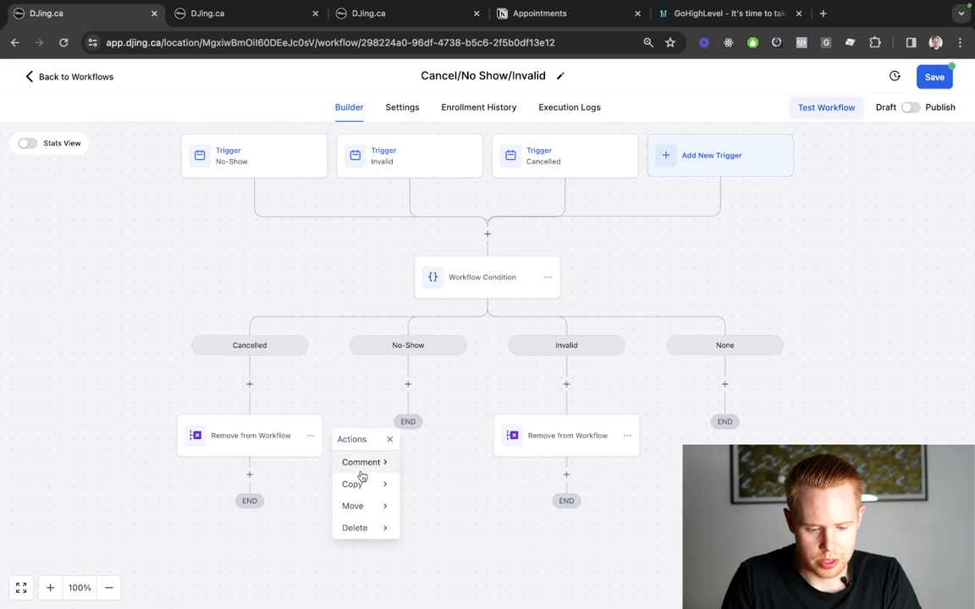
{"action": "mouse_move", "coordinate": [355, 483]}
{"action": "left_click", "coordinate": [428, 463]}
{"action": "left_click", "coordinate": [409, 386]}
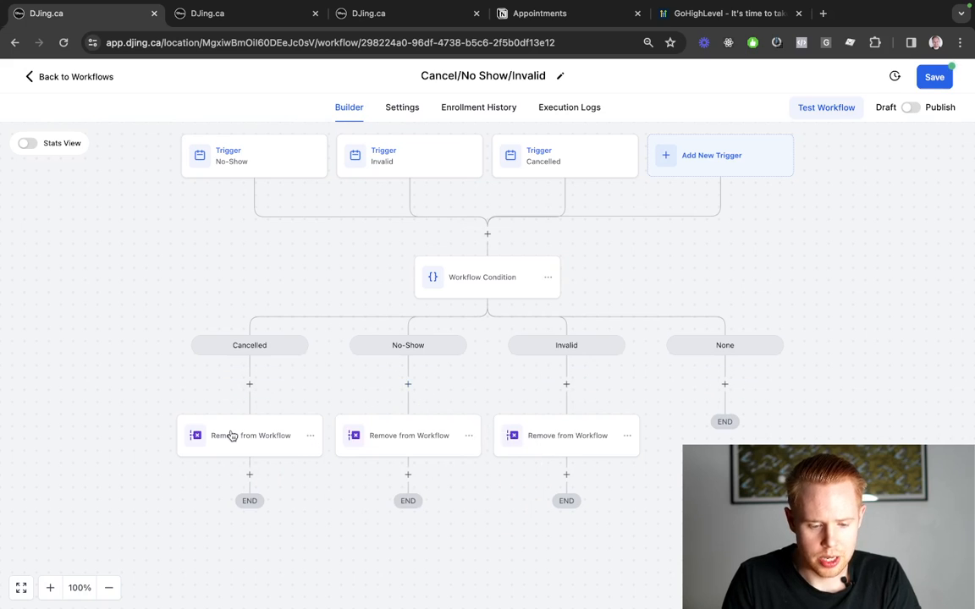
Set the Cancelled branch's Remove from Workflow action to another workflow, "Confirmed - Test", and save it
{"action": "left_click", "coordinate": [233, 436]}
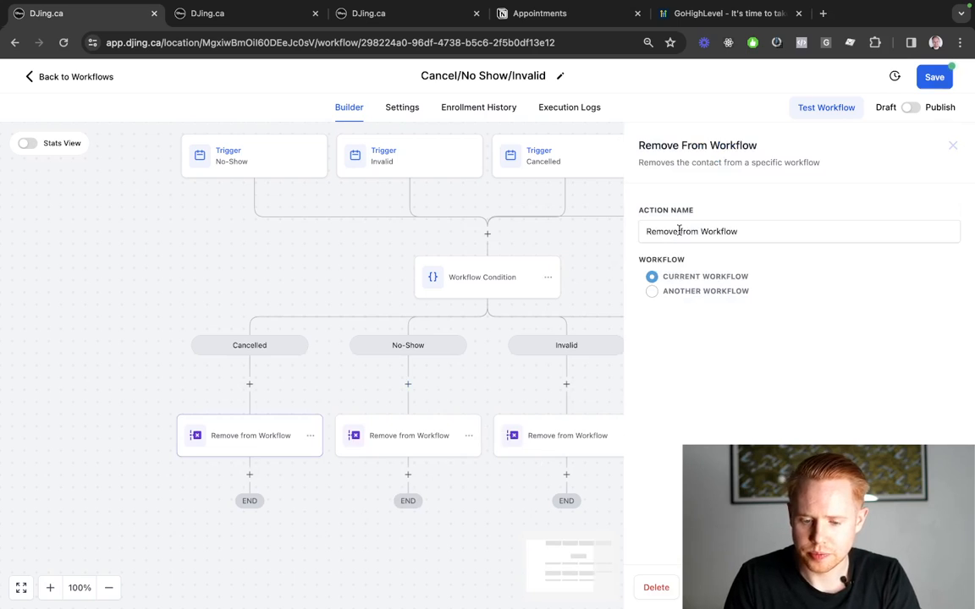
{"action": "left_click", "coordinate": [652, 291]}
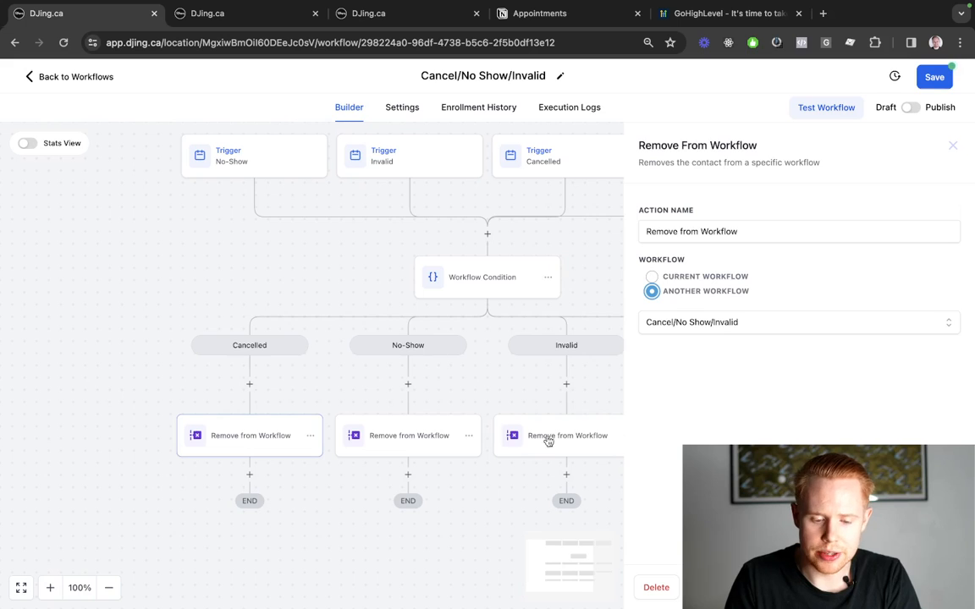
{"action": "left_click", "coordinate": [715, 330]}
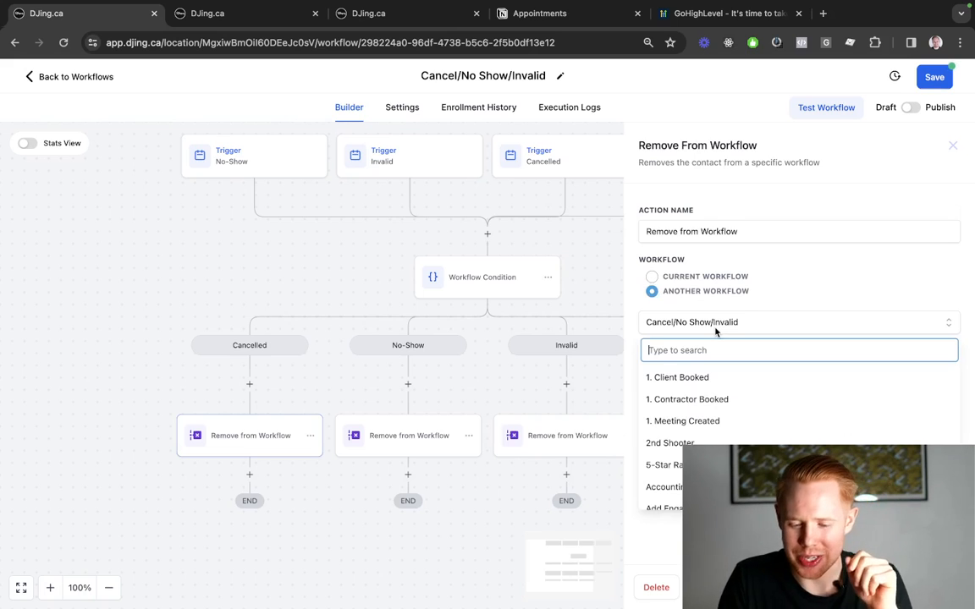
{"action": "type", "text": "test"}
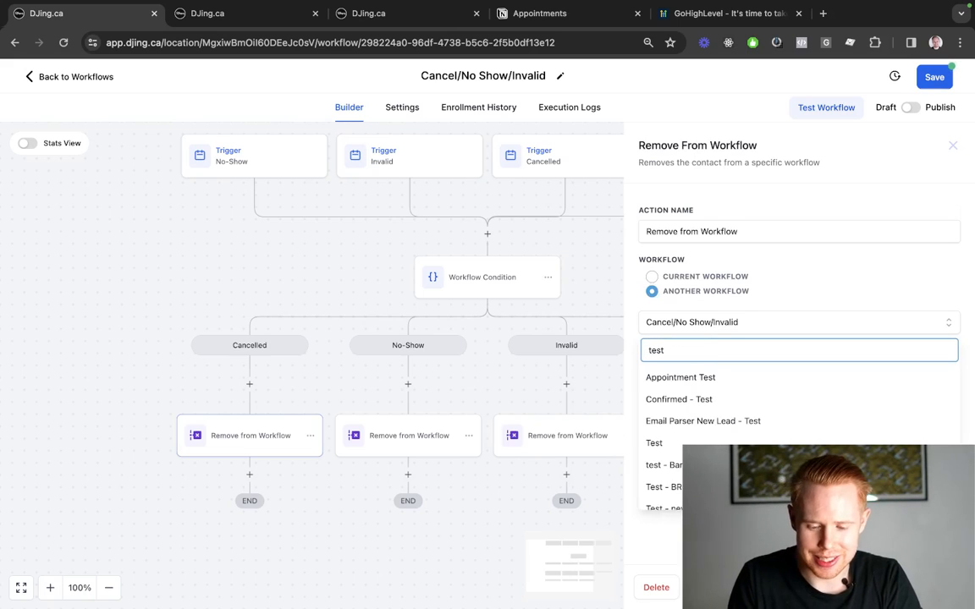
{"action": "left_click", "coordinate": [704, 399]}
{"action": "left_click", "coordinate": [923, 587]}
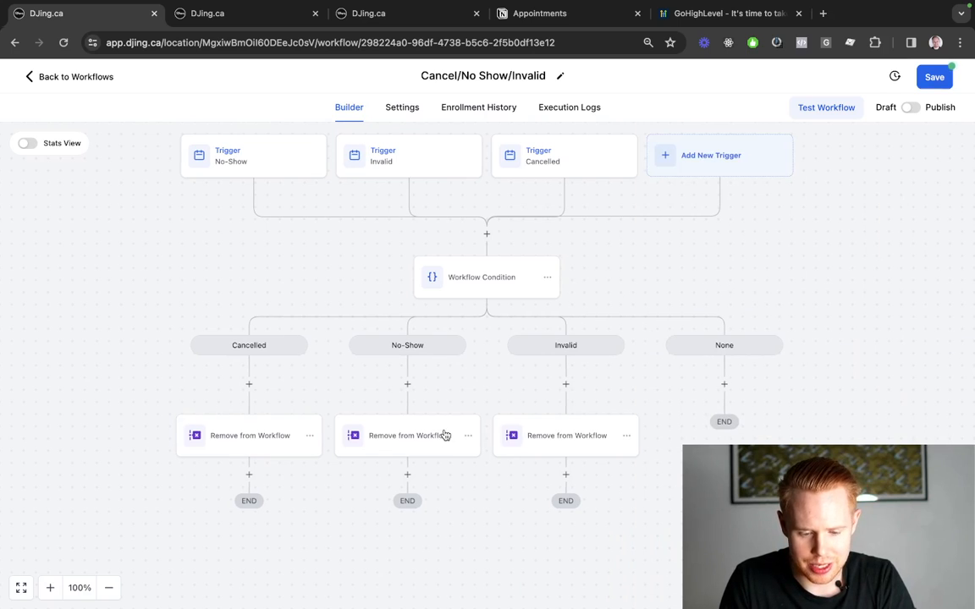
Point the No-Show branch's Remove from Workflow action to the other workflow "Confirmed - Test", then save the action and the whole workflow
{"action": "left_click", "coordinate": [395, 439]}
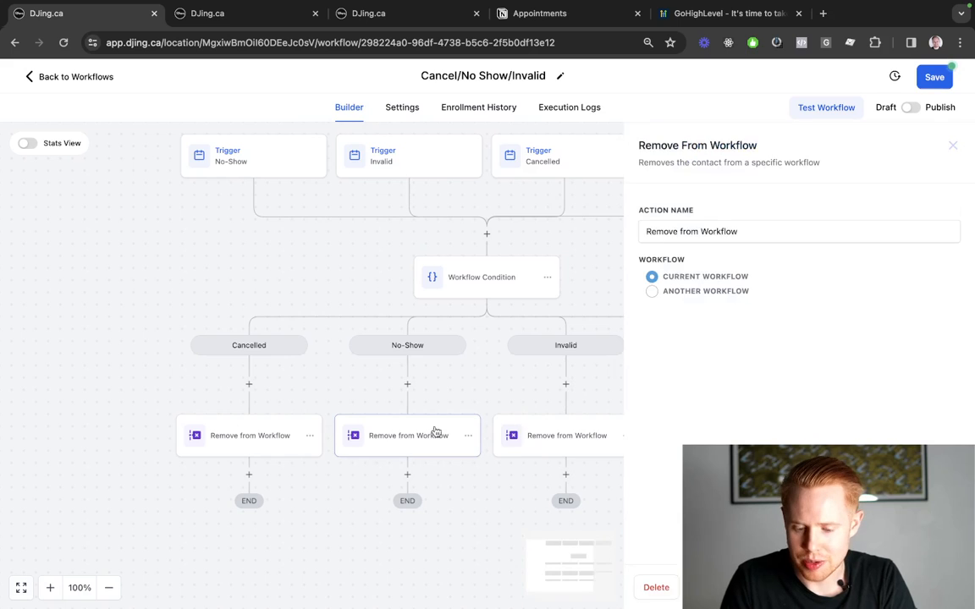
{"action": "left_click", "coordinate": [653, 290]}
{"action": "left_click", "coordinate": [666, 322]}
{"action": "type", "text": "confir"}
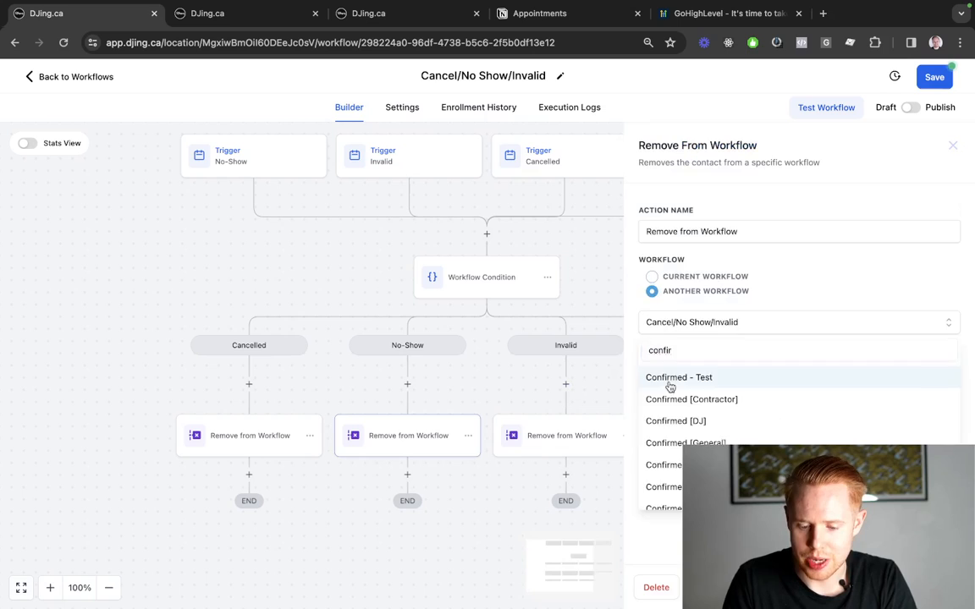
{"action": "left_click", "coordinate": [672, 379]}
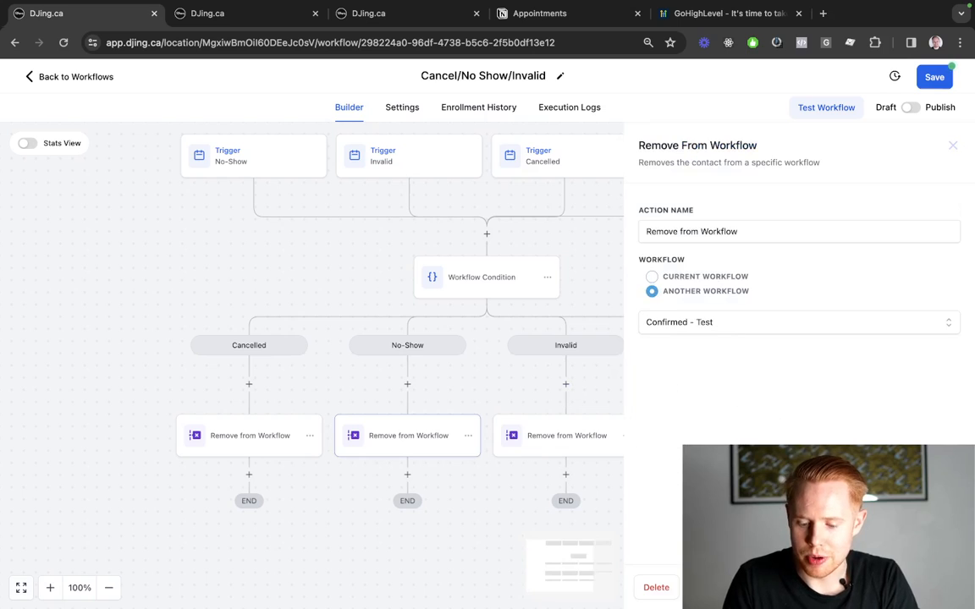
{"action": "left_click", "coordinate": [925, 588]}
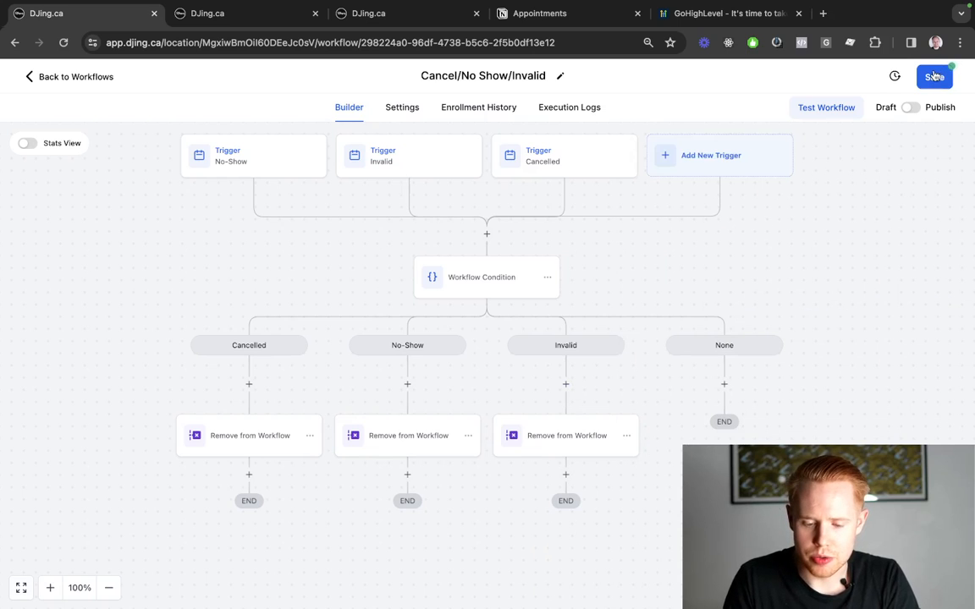
{"action": "left_click", "coordinate": [935, 77]}
{"action": "scroll", "coordinate": [407, 381], "scroll_direction": "down", "scroll_amount": 3}
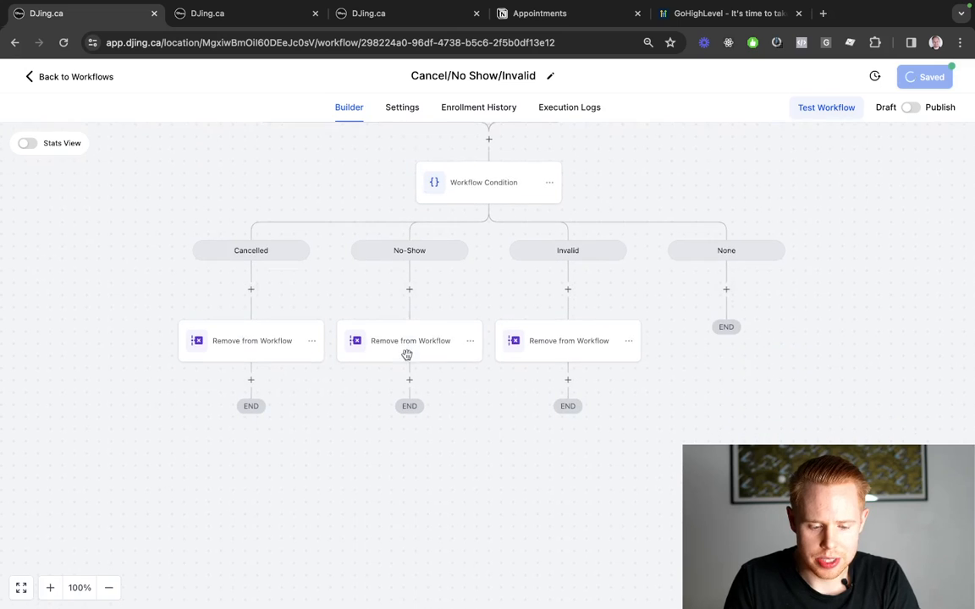
Add a Wait action with a 4-minute time delay after Remove from Workflow in the Cancelled branch and save it
{"action": "left_click", "coordinate": [250, 374]}
{"action": "type", "text": "wait"}
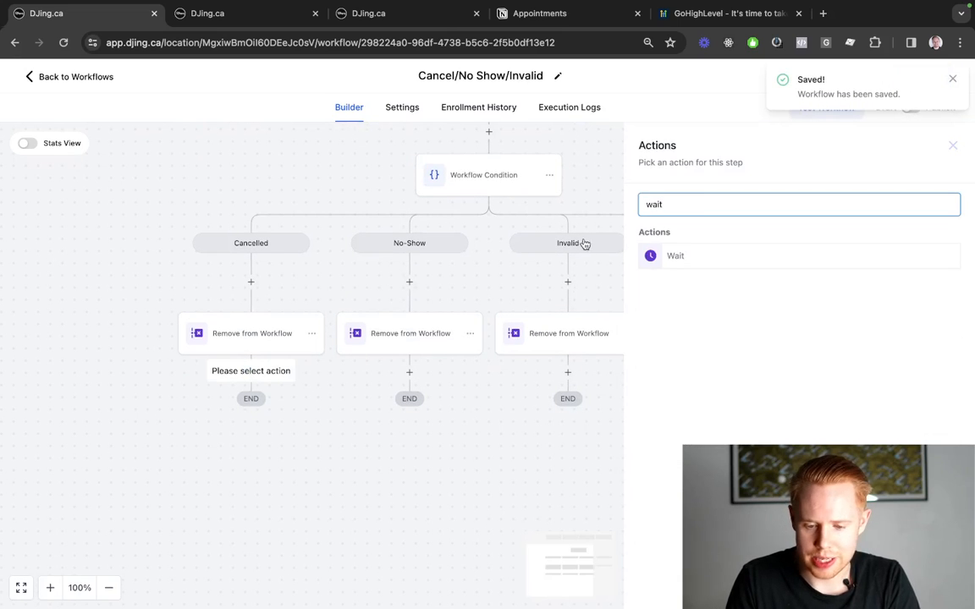
{"action": "left_click", "coordinate": [684, 256]}
{"action": "left_click", "coordinate": [457, 335]}
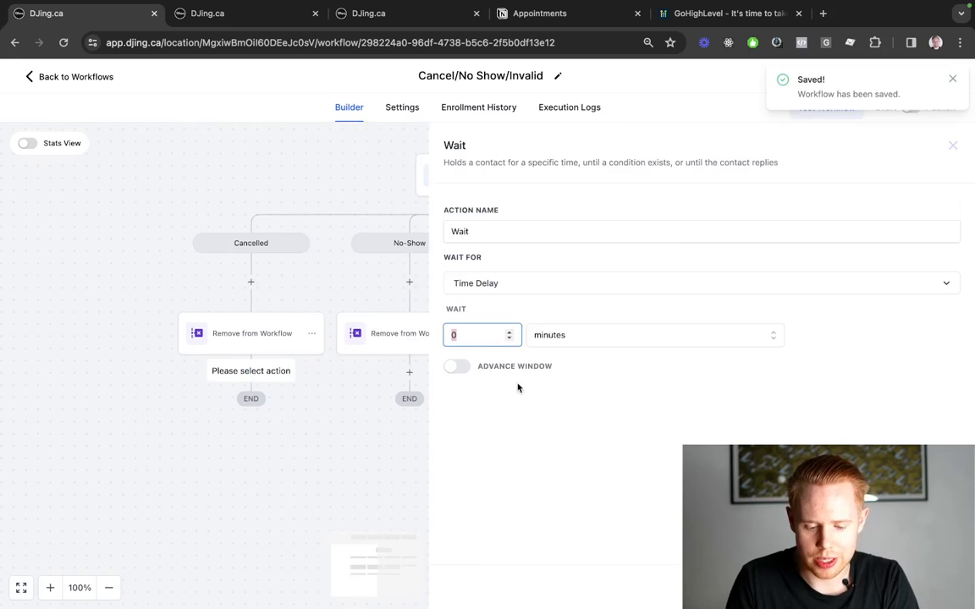
{"action": "type", "text": "4"}
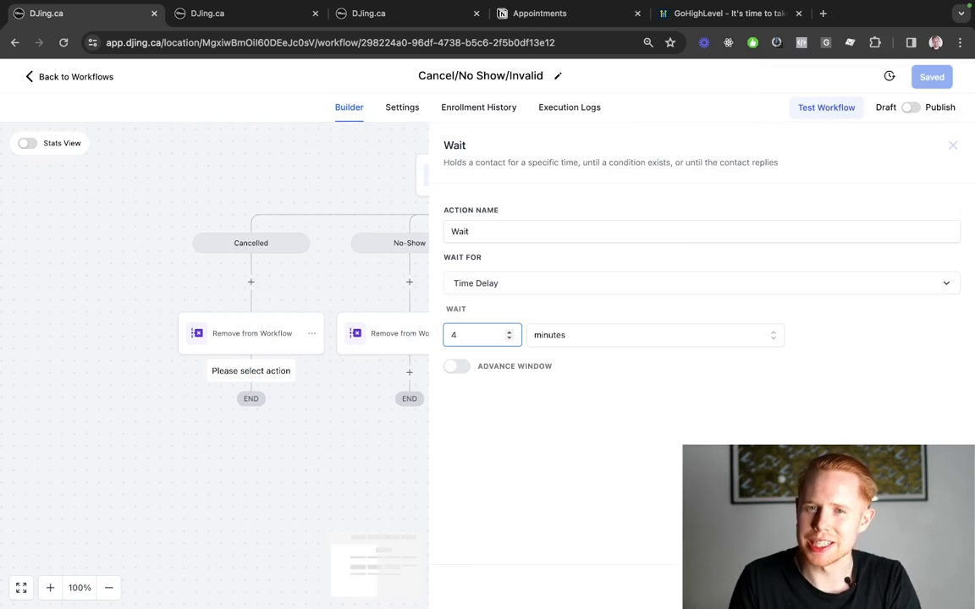
{"action": "left_click", "coordinate": [925, 588]}
Add a Send SMS action below the Cancelled branch's Wait and start its message with "Hey {{contact.first_name}},"
{"action": "scroll", "coordinate": [216, 435], "scroll_direction": "down", "scroll_amount": 1}
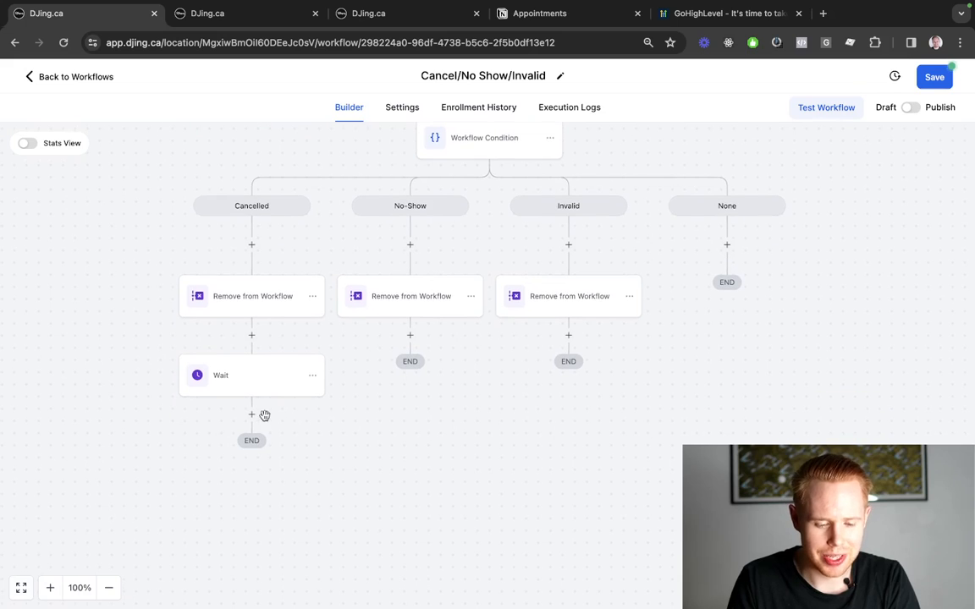
{"action": "left_click", "coordinate": [251, 414]}
{"action": "type", "text": "sms"}
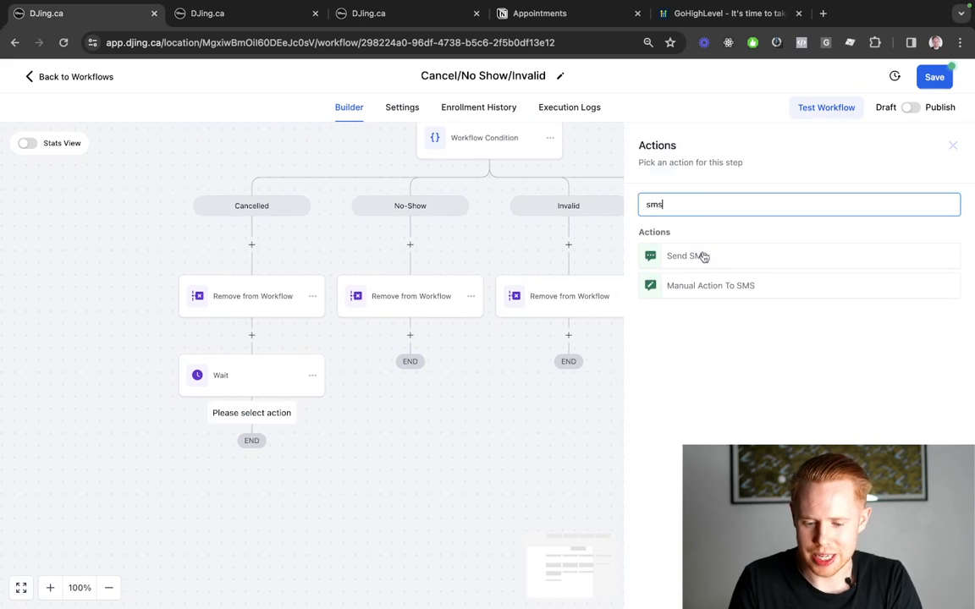
{"action": "left_click", "coordinate": [667, 264]}
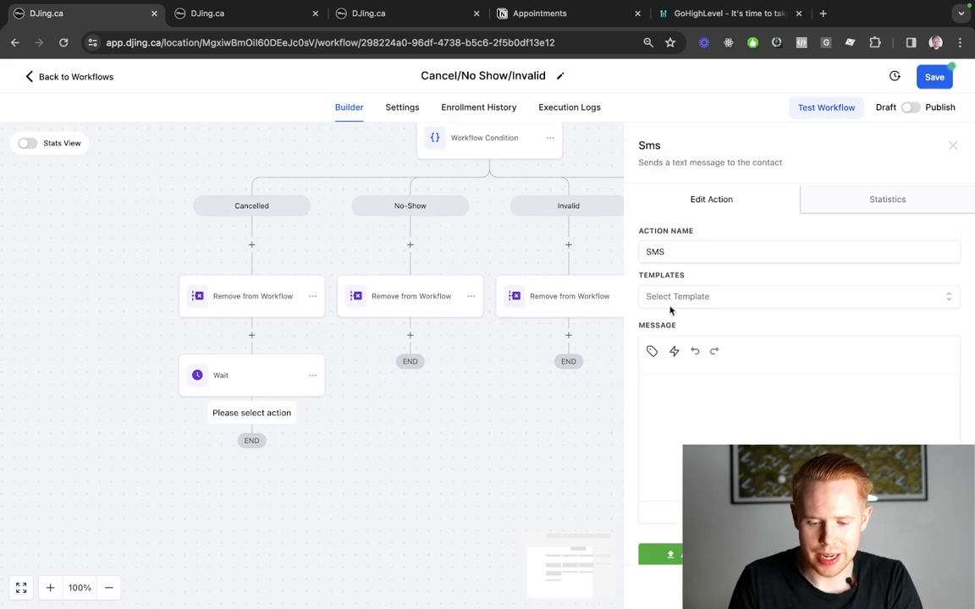
{"action": "left_click", "coordinate": [716, 404]}
{"action": "type", "text": "Hey"}
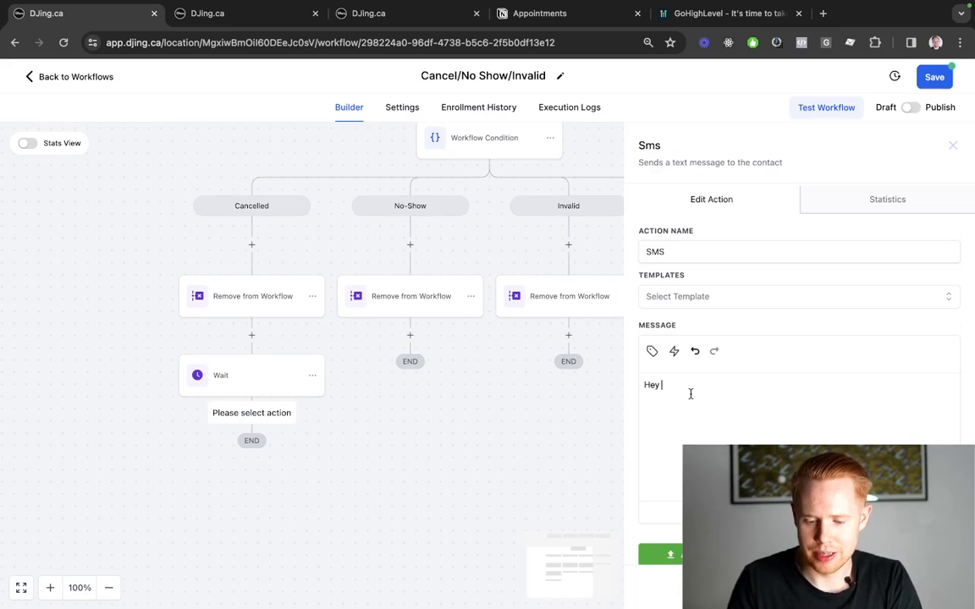
{"action": "left_click", "coordinate": [652, 351]}
{"action": "left_click", "coordinate": [611, 140]}
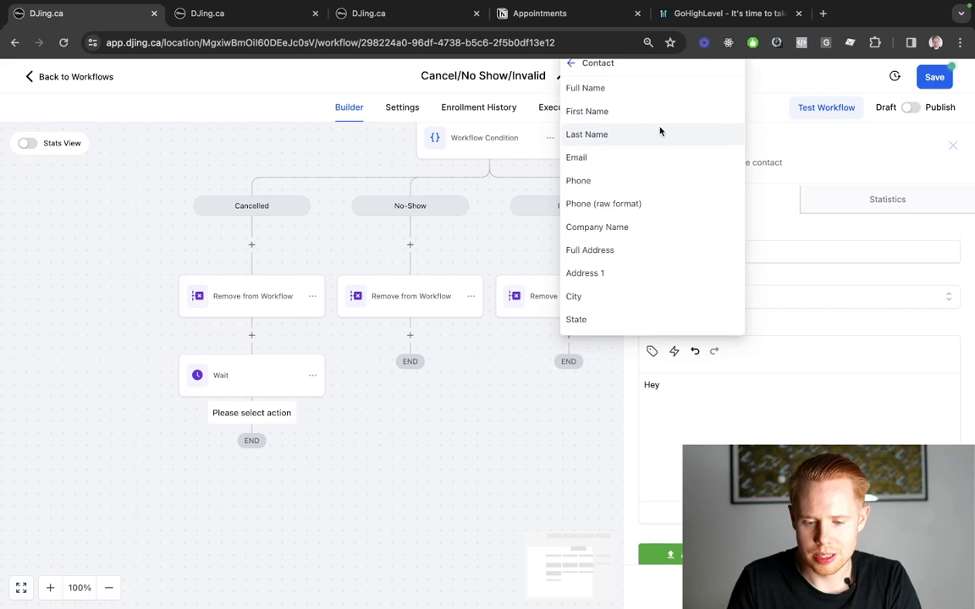
{"action": "left_click", "coordinate": [617, 112]}
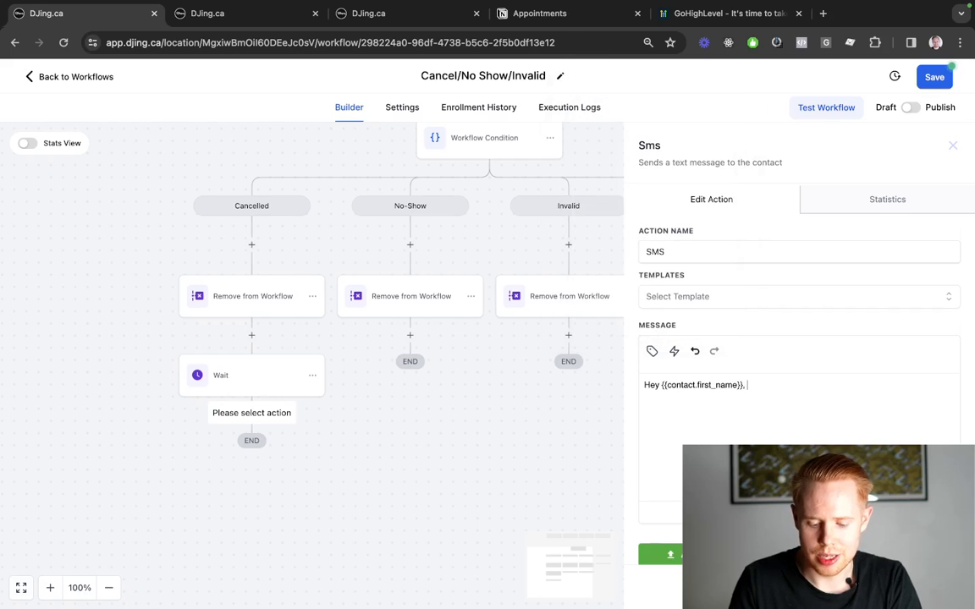
Continue the SMS message with "I just saw that you cancelled our appointment! I hope everything is ok."
{"action": "key", "text": "BackSpace"}
{"action": "key", "text": "BackSpace"}
{"action": "key", "text": "BackSpace"}
{"action": "key", "text": "BackSpace"}
{"action": "key", "text": "BackSpace"}
{"action": "key", "text": "BackSpace"}
{"action": "key", "text": "BackSpace"}
{"action": "key", "text": "BackSpace"}
{"action": "type", "text": "I "}
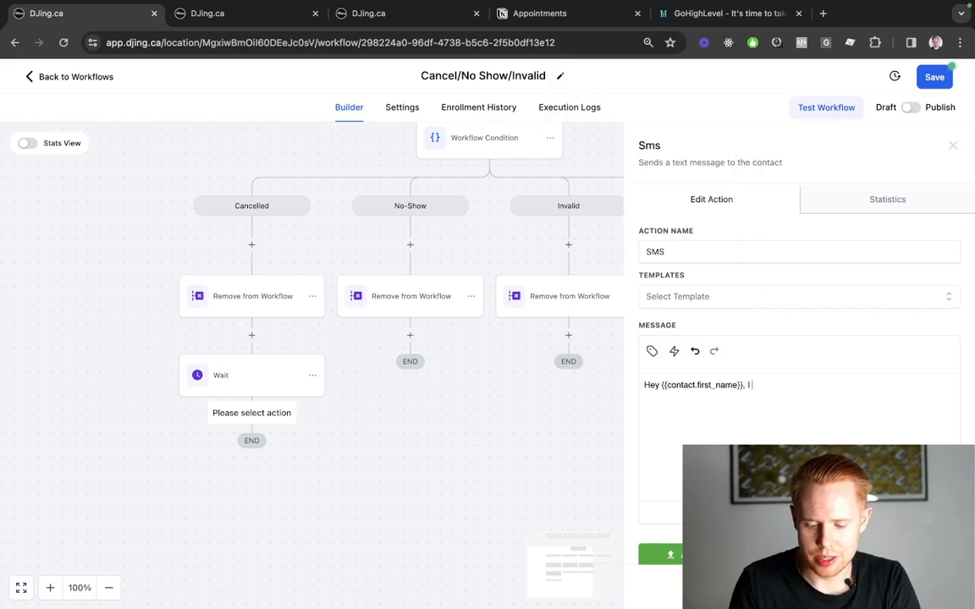
{"action": "type", "text": "just saw that you"}
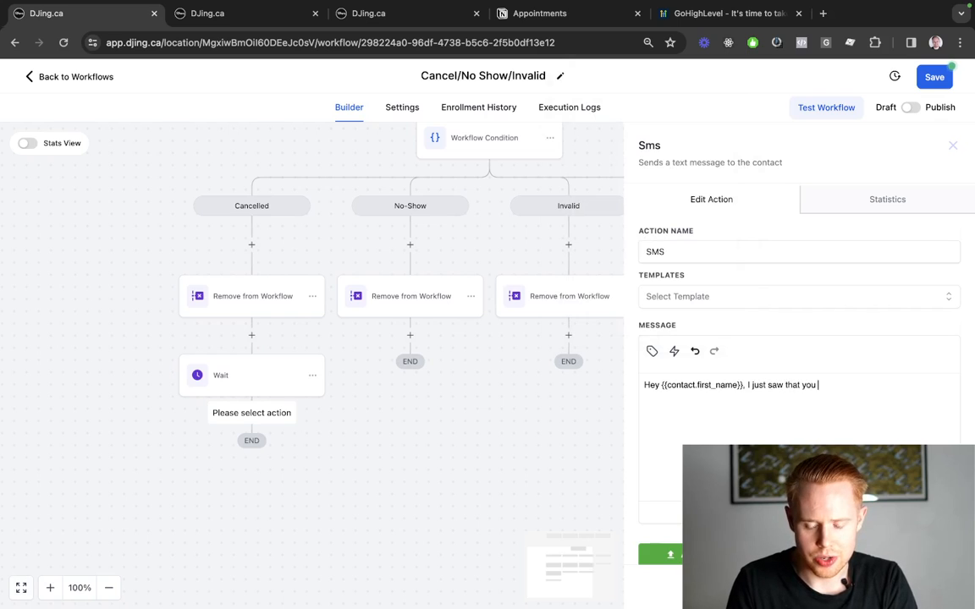
{"action": "type", "text": "appointment! I hope everything is ok. Is there a better"}
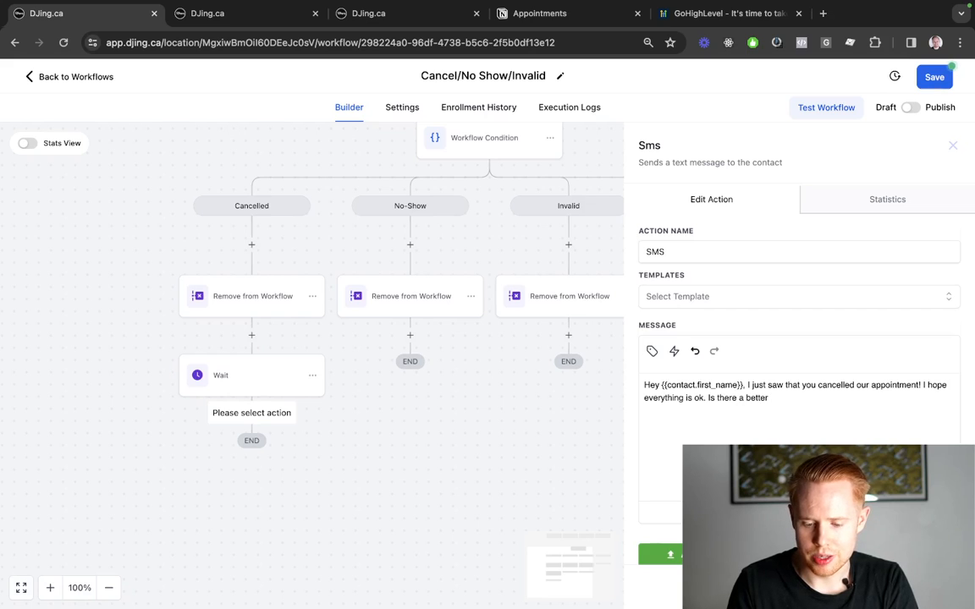
Add "Is there a more convenient time for us to chat? You can book an appointment here:" to the SMS message
{"action": "key", "text": "BackSpace"}
{"action": "key", "text": "BackSpace"}
{"action": "key", "text": "BackSpace"}
{"action": "key", "text": "BackSpace"}
{"action": "key", "text": "BackSpace"}
{"action": "key", "text": "BackSpace"}
{"action": "type", "text": "more convenient time for us to chat?"}
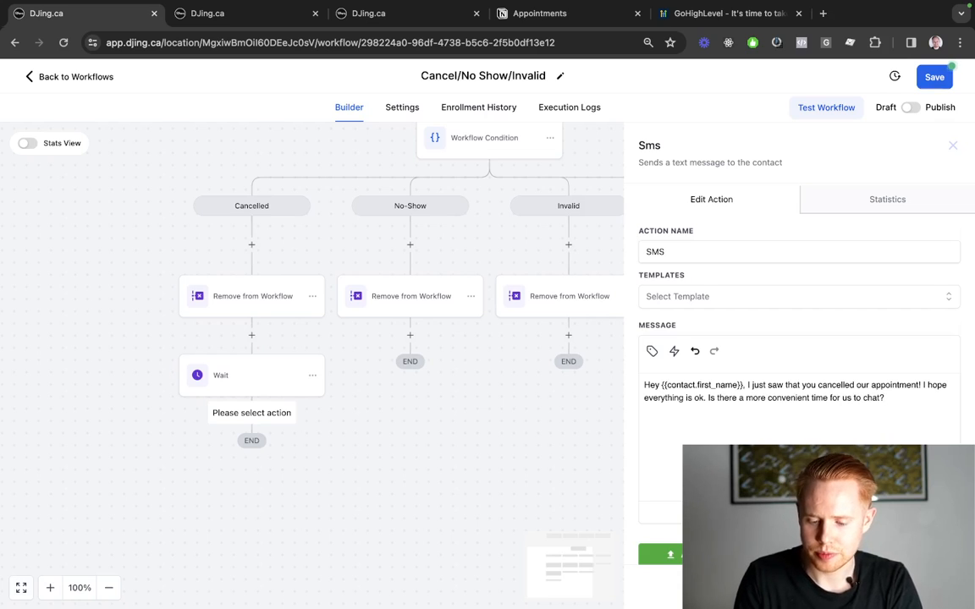
{"action": "type", "text": "You can book "}
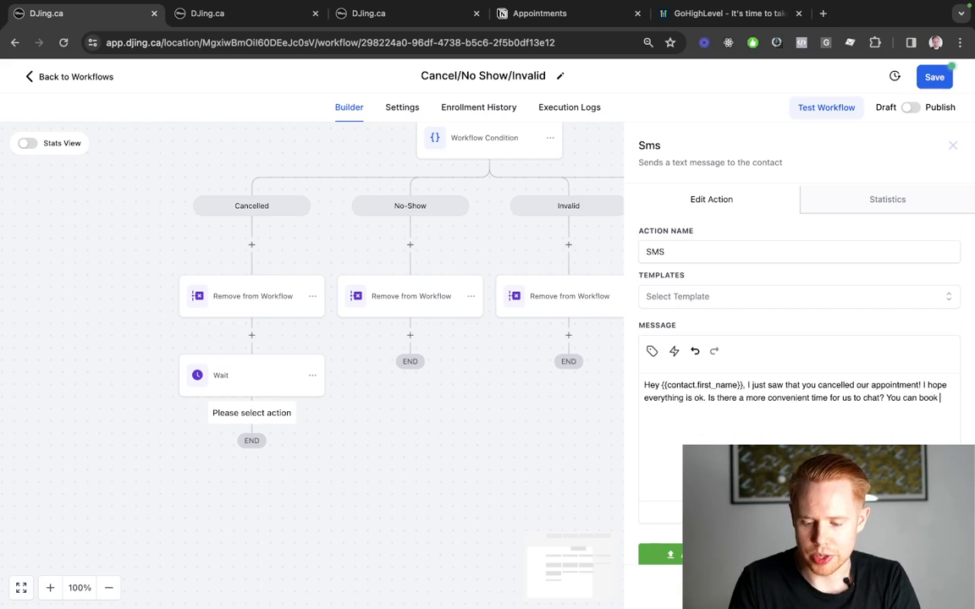
{"action": "type", "text": "an appointment here:"}
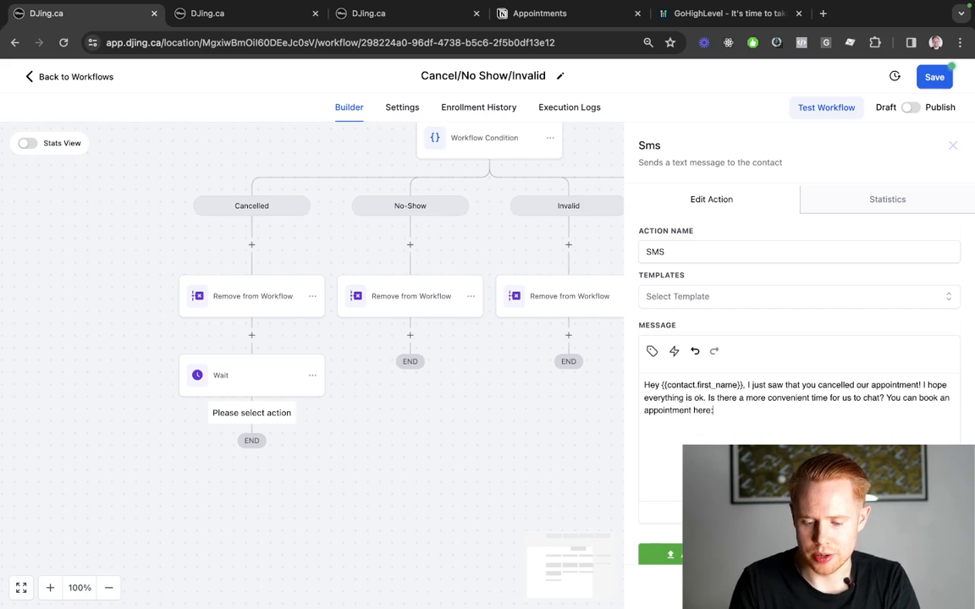
Insert the user's Calendar Link custom value after "here:" with a separating space, and save the SMS action
{"action": "left_click", "coordinate": [652, 351]}
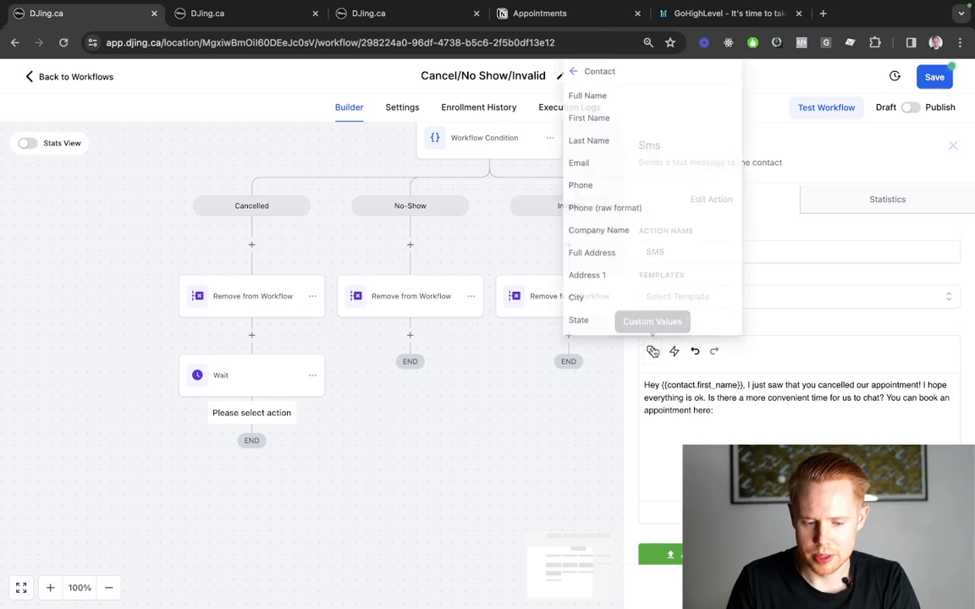
{"action": "left_click", "coordinate": [571, 64]}
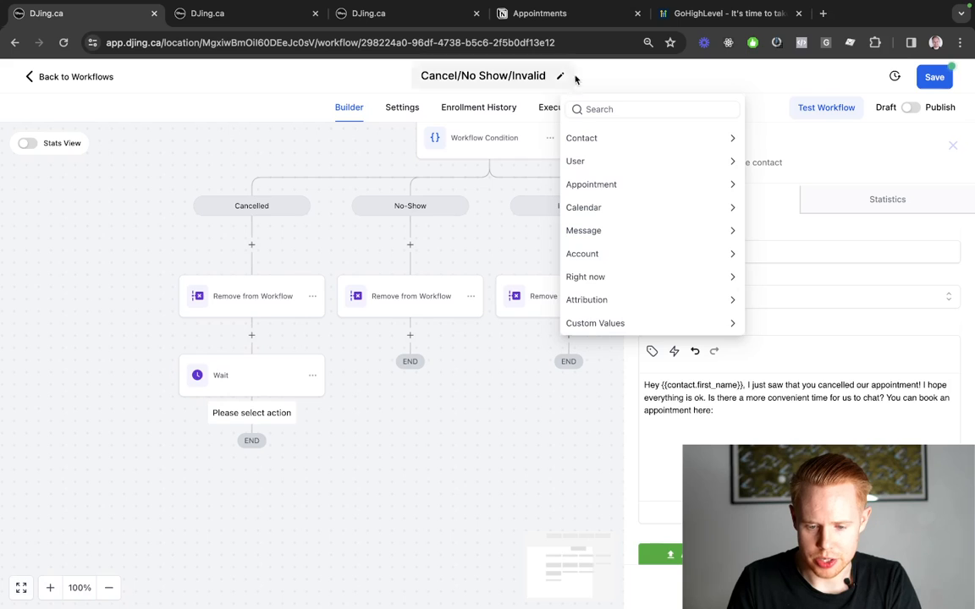
{"action": "left_click", "coordinate": [592, 183]}
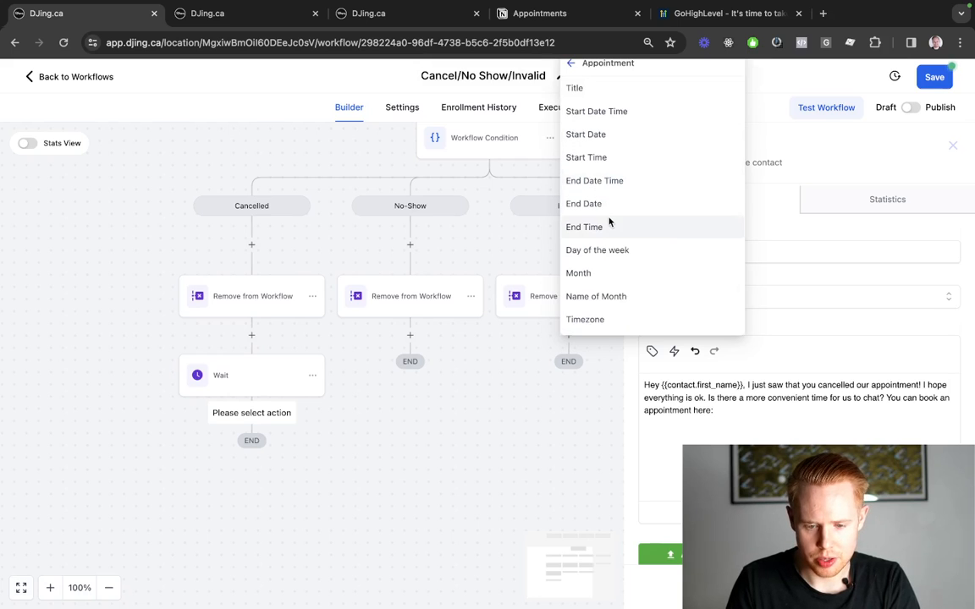
{"action": "left_click", "coordinate": [573, 63]}
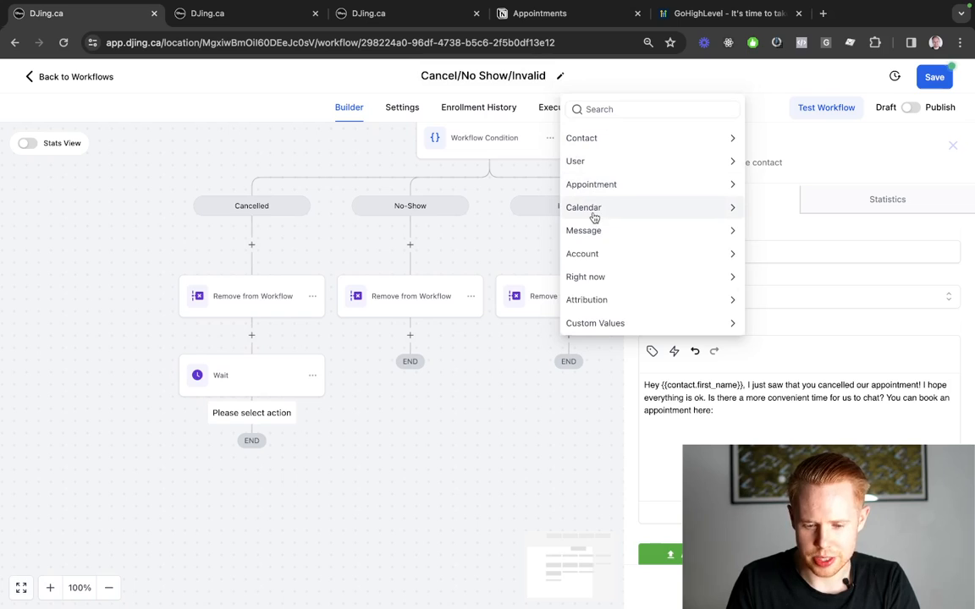
{"action": "left_click", "coordinate": [604, 162]}
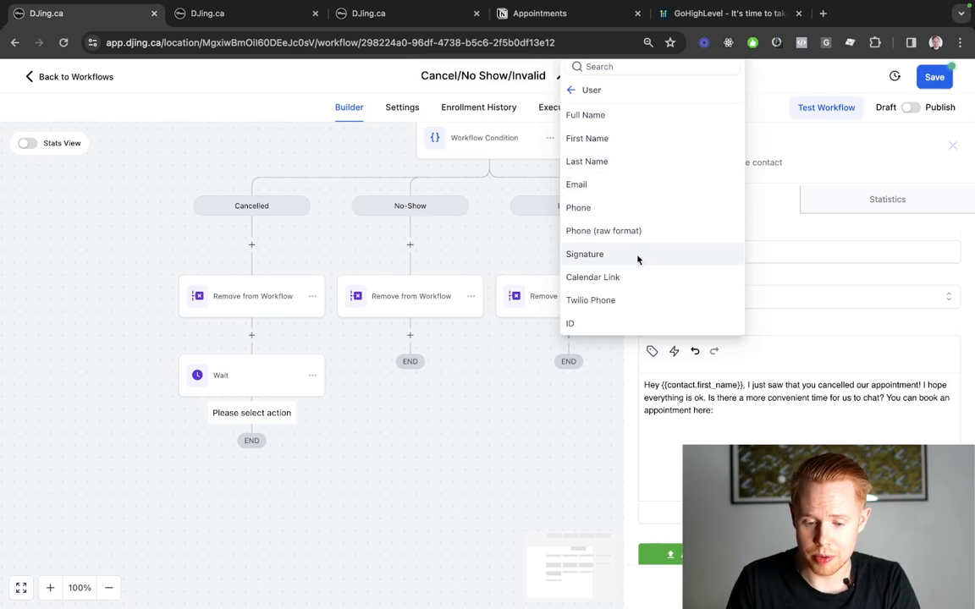
{"action": "left_click", "coordinate": [593, 277]}
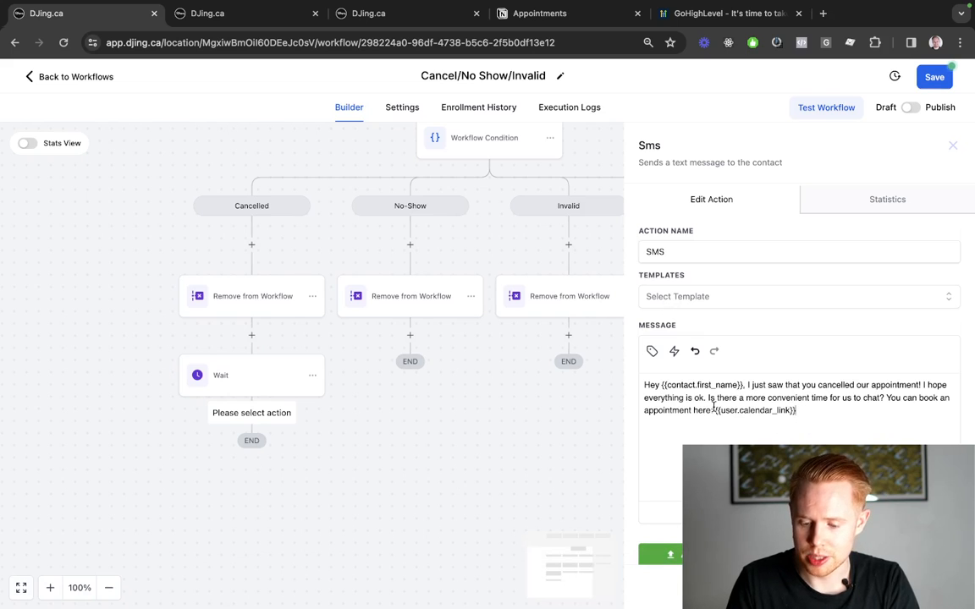
{"action": "left_click", "coordinate": [713, 410]}
{"action": "left_click", "coordinate": [671, 554]}
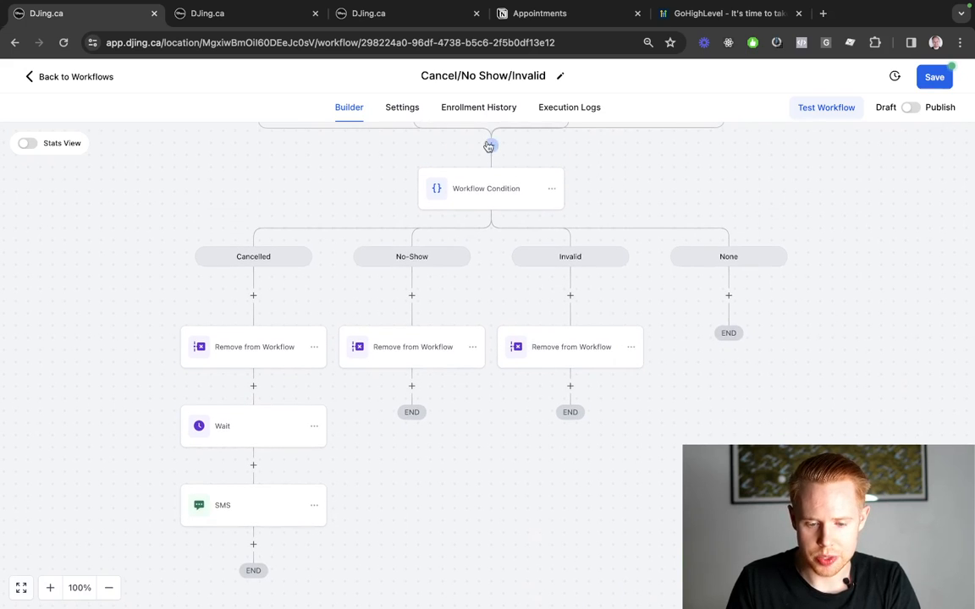
Add an Assign to user action above the Workflow Condition, choose the user, restrict it to unassigned contacts, and save it
{"action": "left_click", "coordinate": [489, 145]}
{"action": "type", "text": "assign"}
{"action": "left_click", "coordinate": [679, 253]}
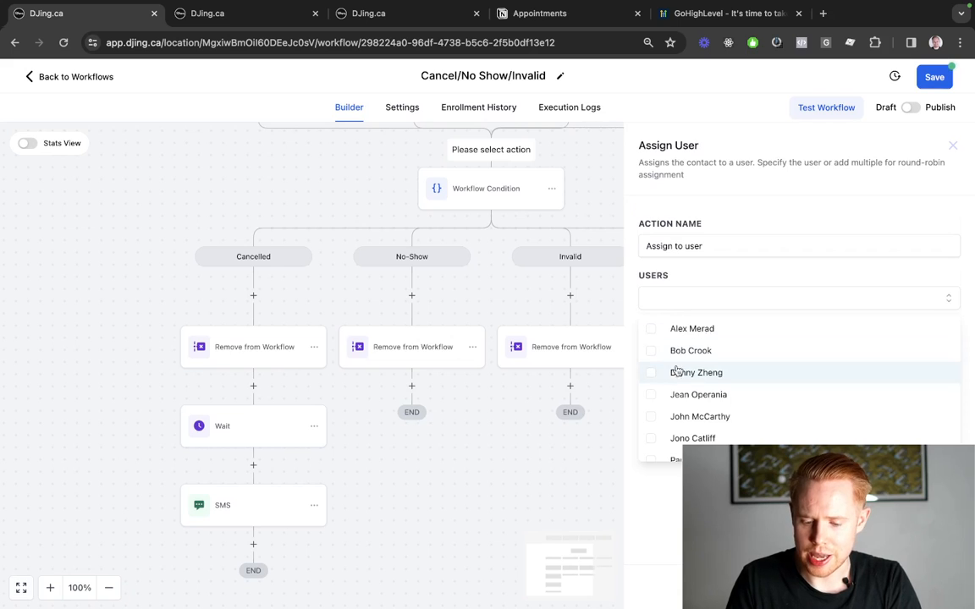
{"action": "left_click", "coordinate": [682, 438]}
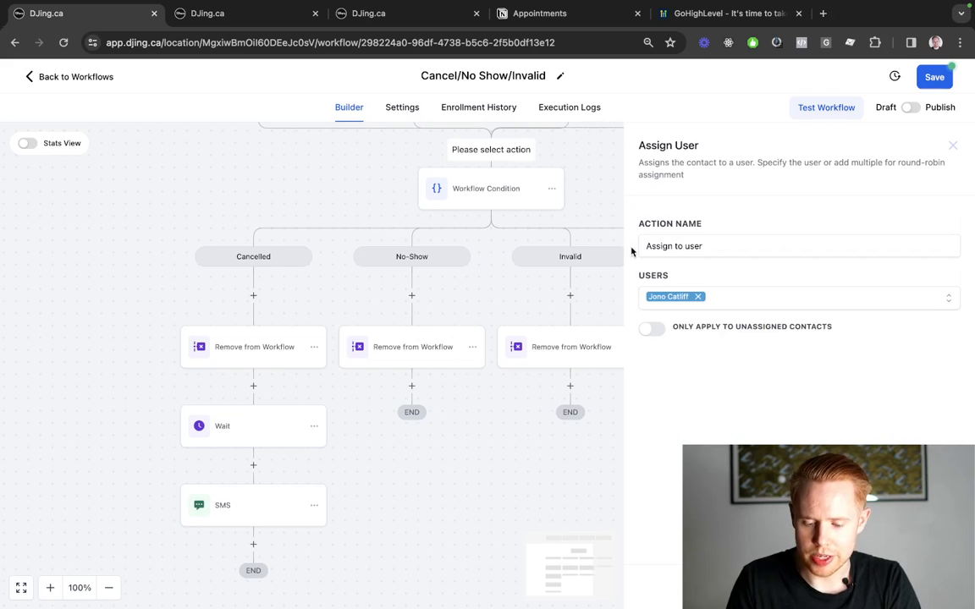
{"action": "left_click", "coordinate": [650, 330]}
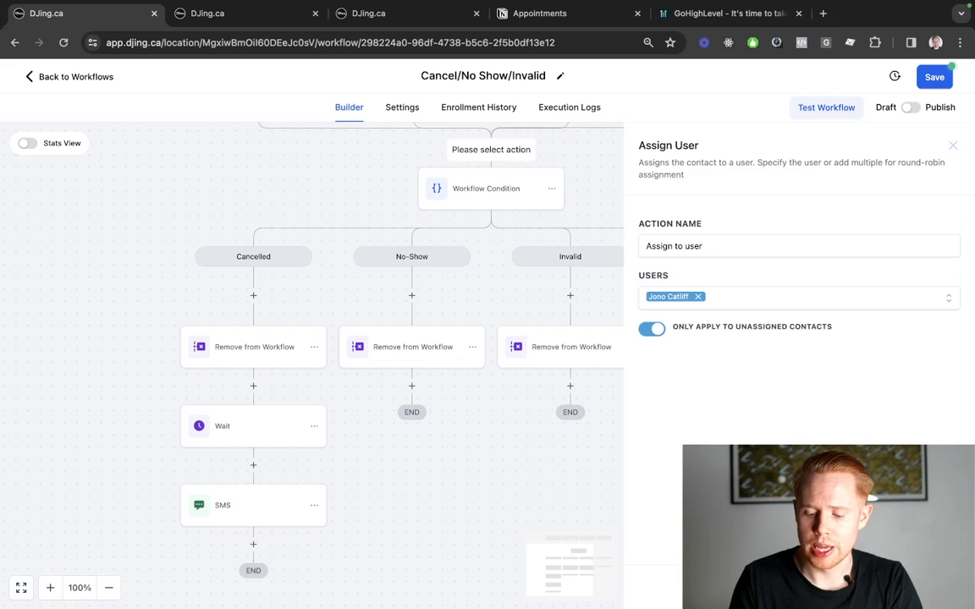
{"action": "left_click", "coordinate": [921, 587]}
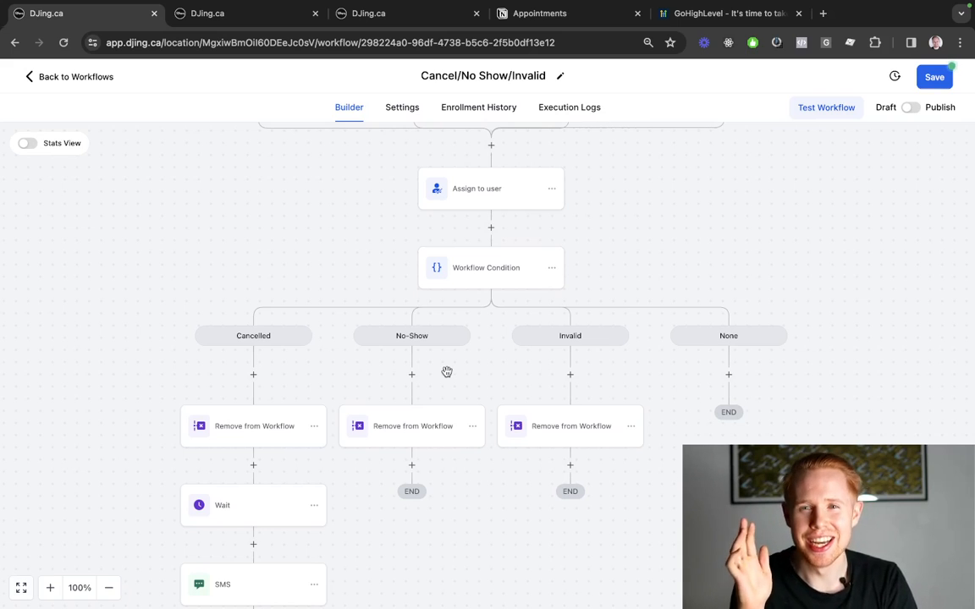
In the Cancelled branch's SMS, insert "on {{appointment.only_start_date}} at {{appointment.only_start_time}}" after "cancelled our appointment"
{"action": "scroll", "coordinate": [272, 513], "scroll_direction": "down", "scroll_amount": 5}
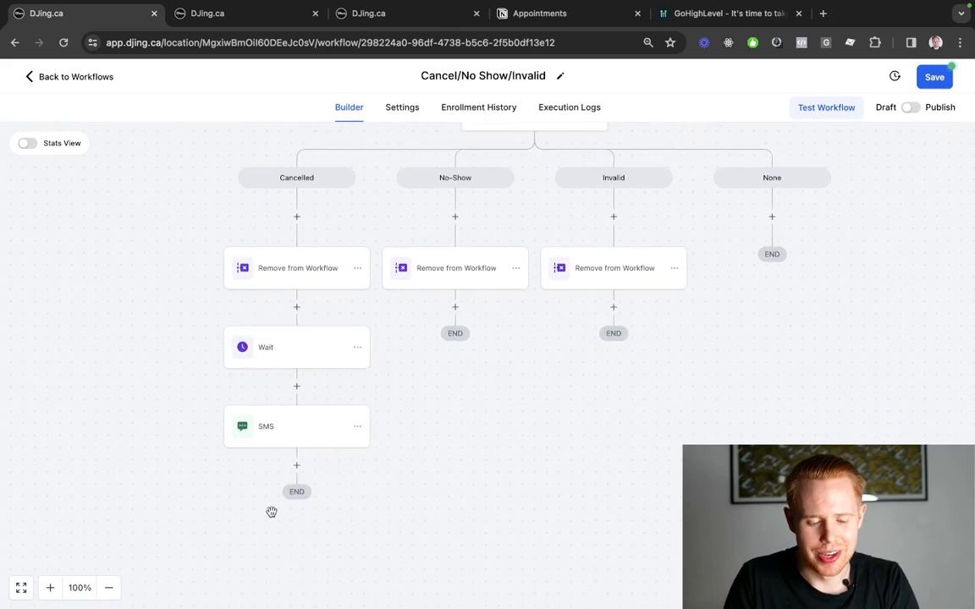
{"action": "left_click", "coordinate": [298, 395]}
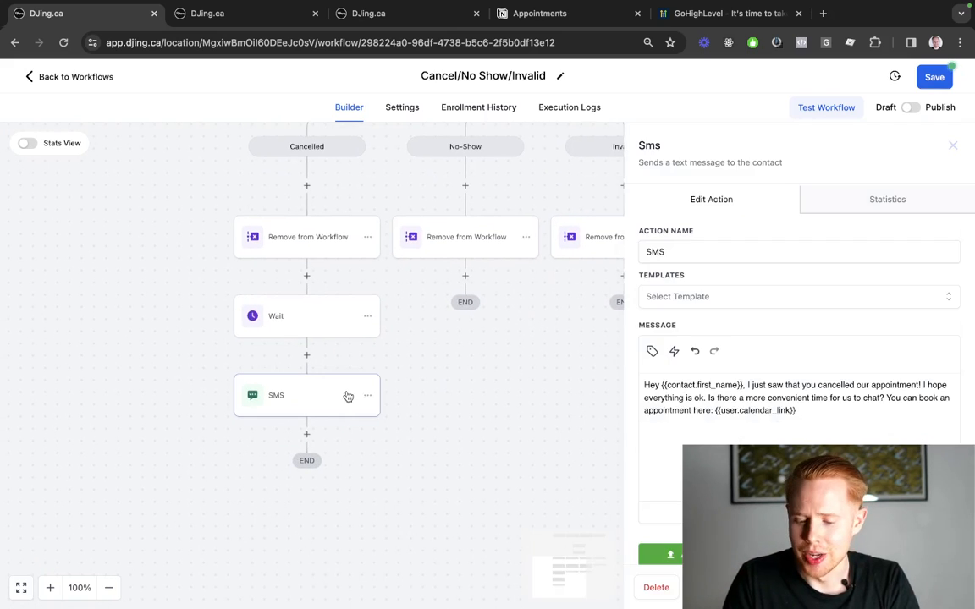
{"action": "left_click_drag", "start_coordinate": [800, 412], "coordinate": [718, 408]}
{"action": "left_click", "coordinate": [801, 385]}
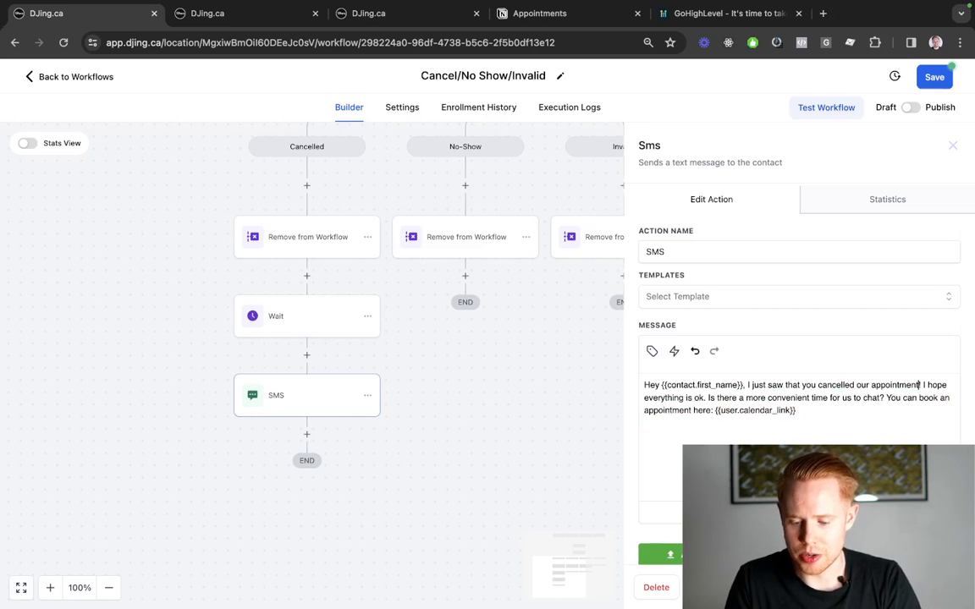
{"action": "type", "text": "on"}
{"action": "left_click", "coordinate": [651, 350]}
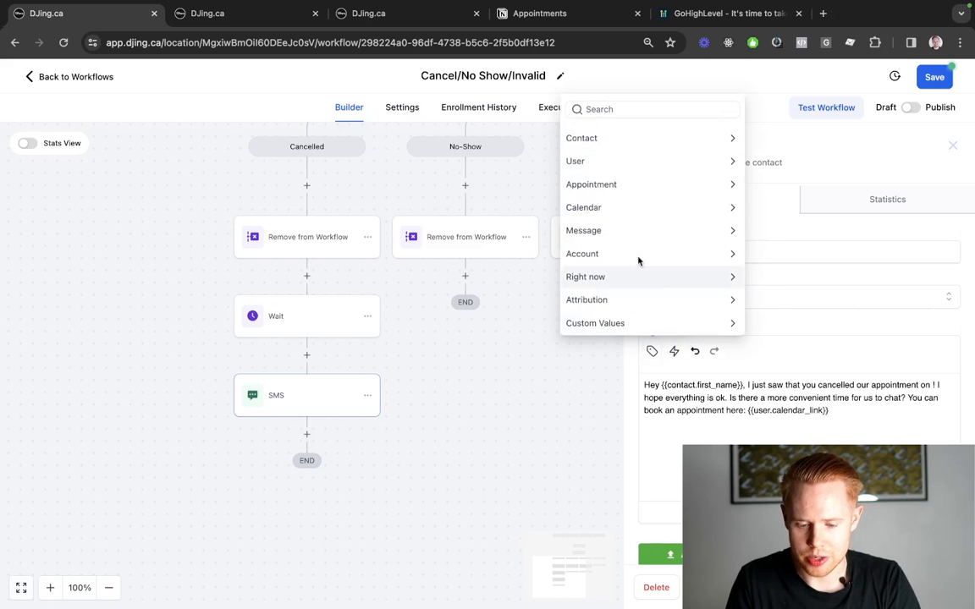
{"action": "left_click", "coordinate": [610, 185]}
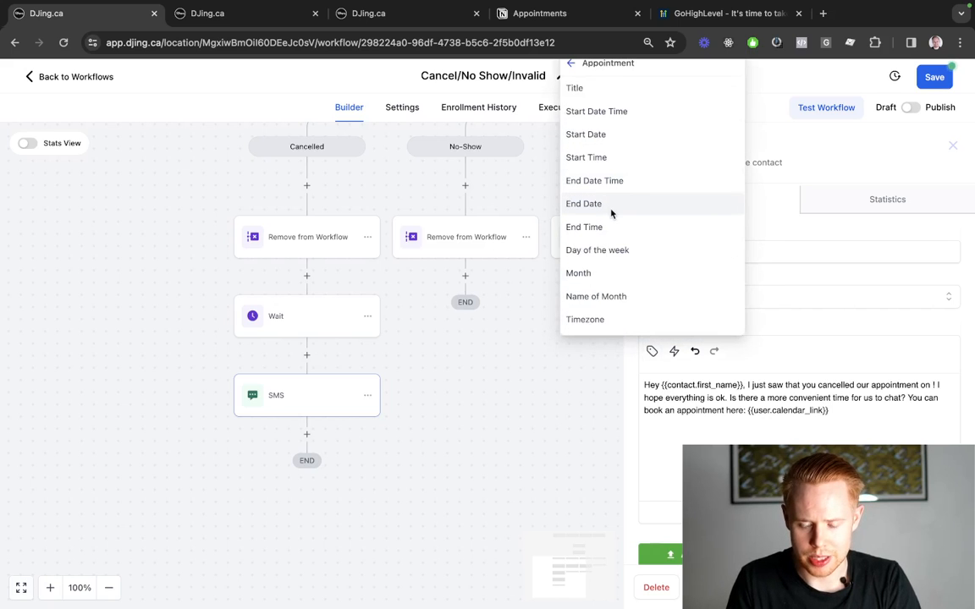
{"action": "left_click", "coordinate": [614, 138]}
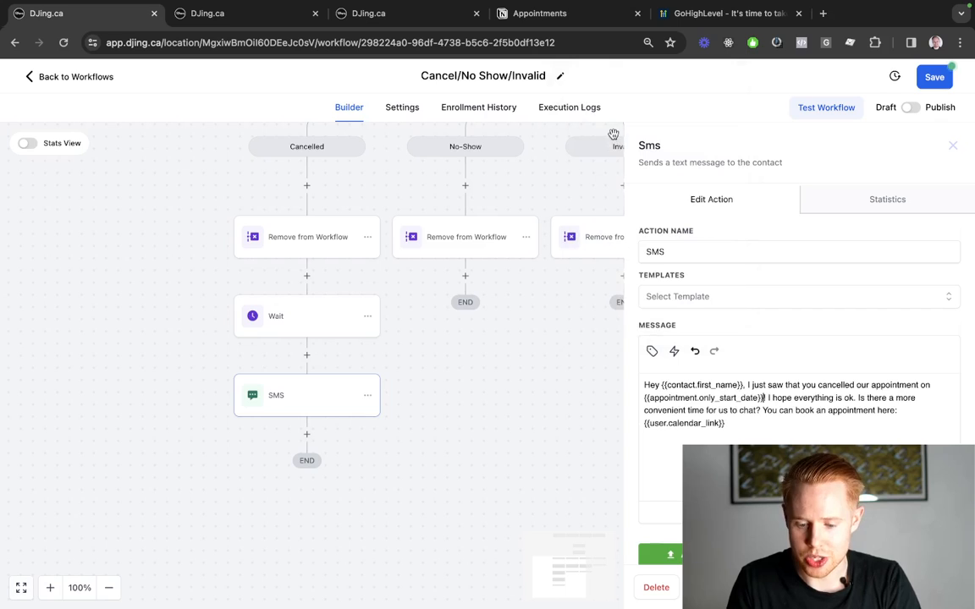
{"action": "type", "text": "at"}
{"action": "left_click", "coordinate": [650, 351]}
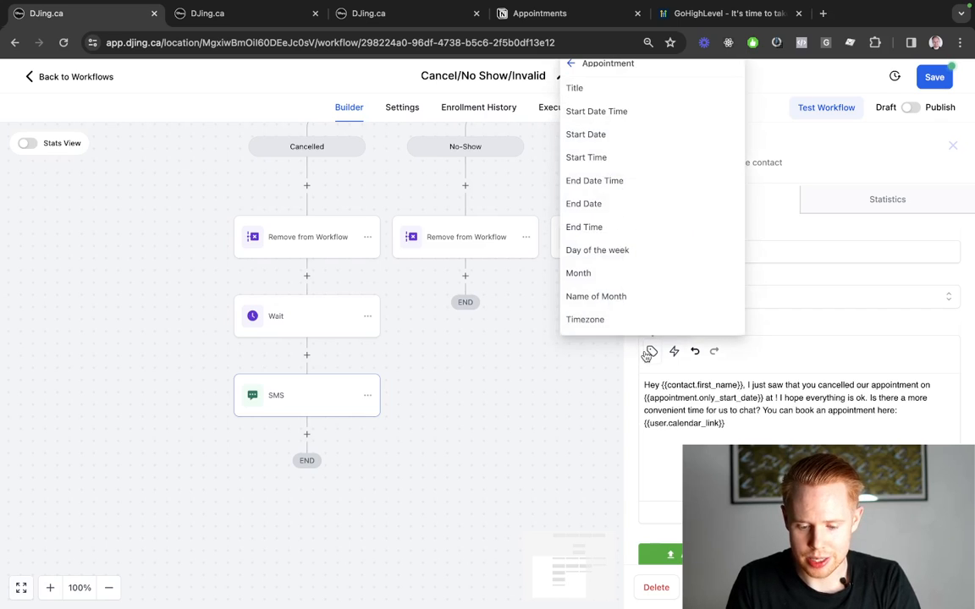
{"action": "left_click", "coordinate": [652, 164]}
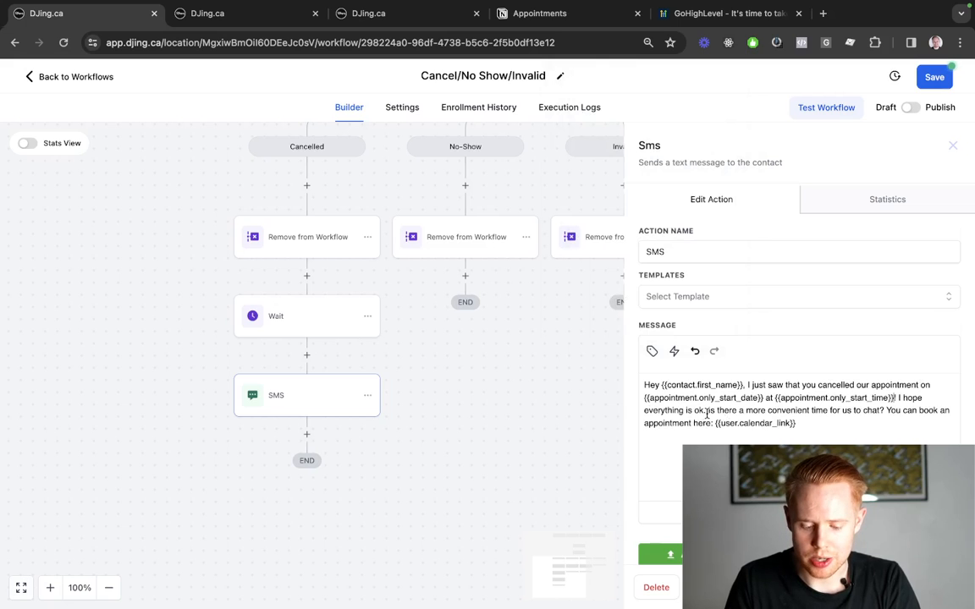
Search the web for "smiley face emoji" in a new browser tab and copy the Smiling Face with Smiling Eyes emoji from Emojipedia
{"action": "key", "text": "super+t"}
{"action": "type", "text": "smiley face"}
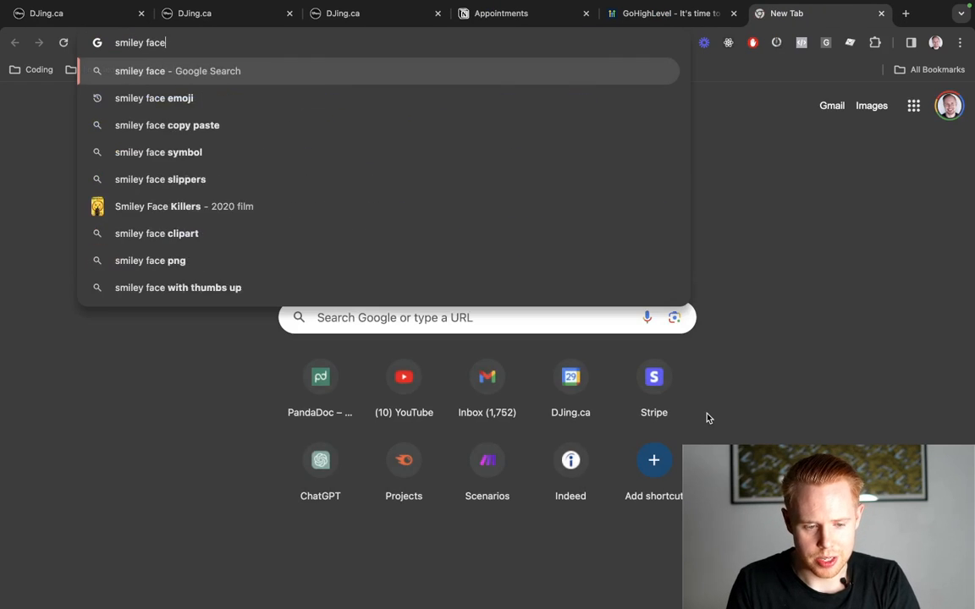
{"action": "type", "text": " emoji"}
{"action": "key", "text": "Return"}
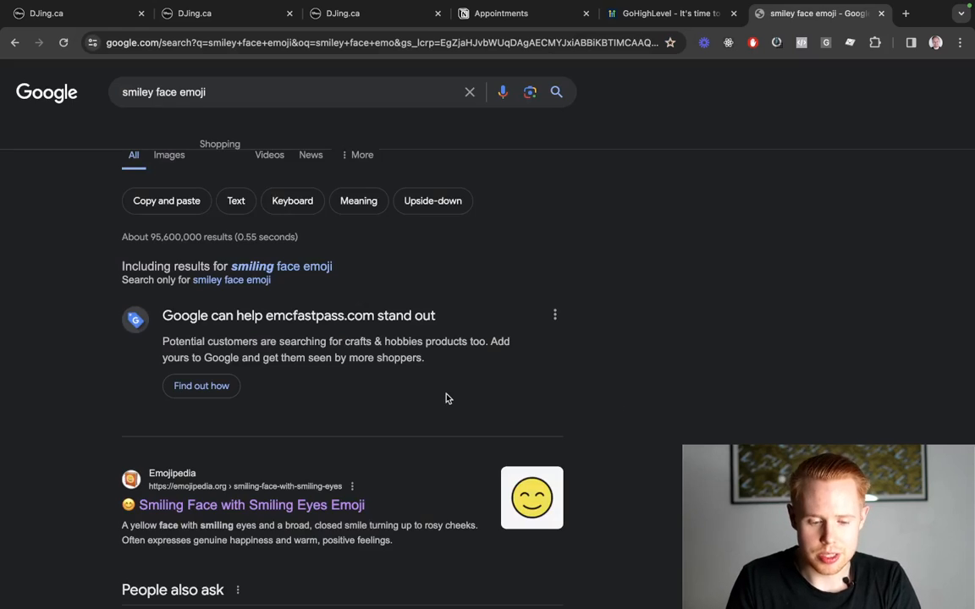
{"action": "left_click", "coordinate": [272, 507]}
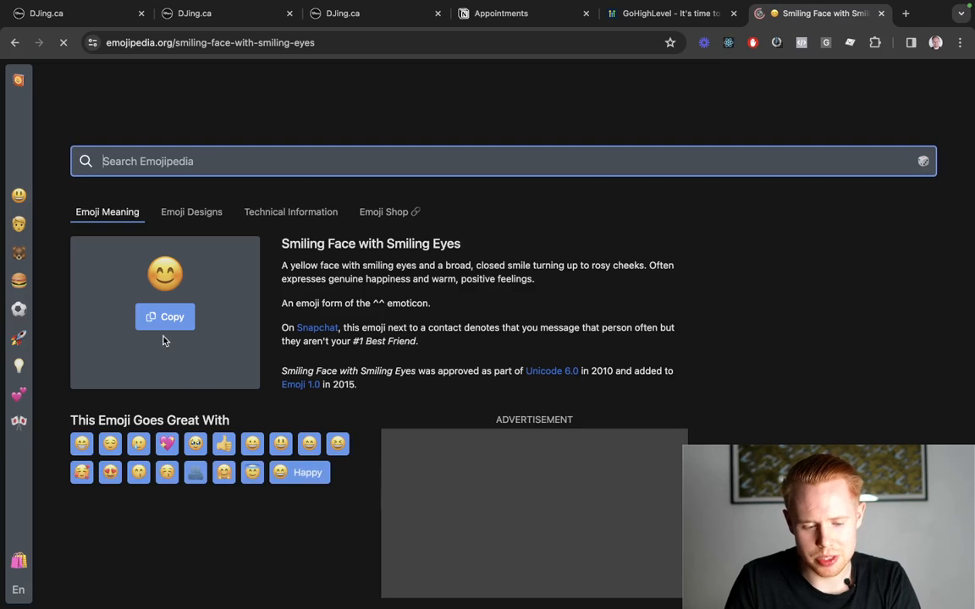
{"action": "left_click", "coordinate": [165, 328]}
Try to paste the copied emoji at the end of the Cancelled branch's SMS message, and return to the Emojipedia page
{"action": "key", "text": "ctrl+Tab"}
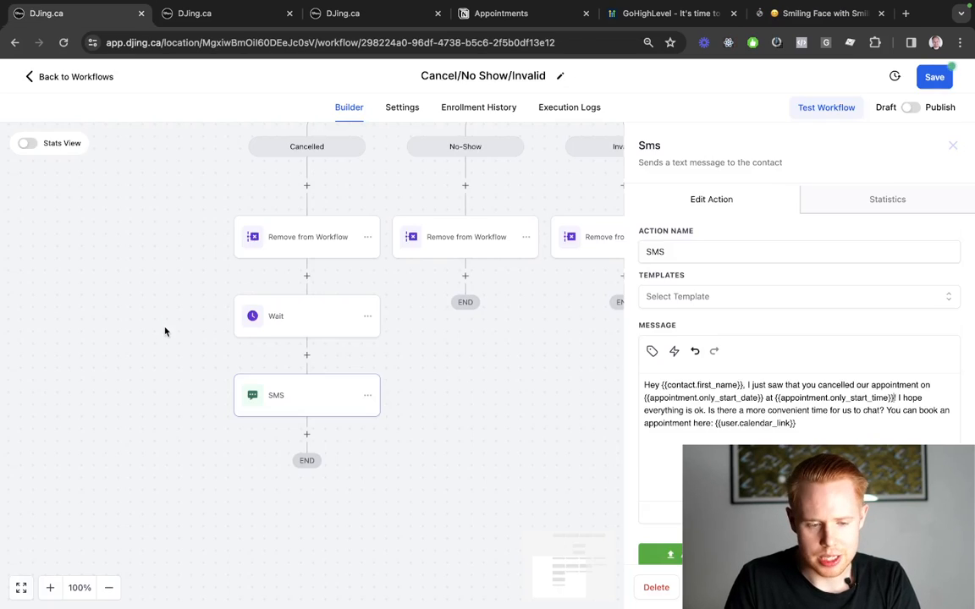
{"action": "key", "text": "ctrl+Tab"}
{"action": "key", "text": "ctrl+shift+Tab"}
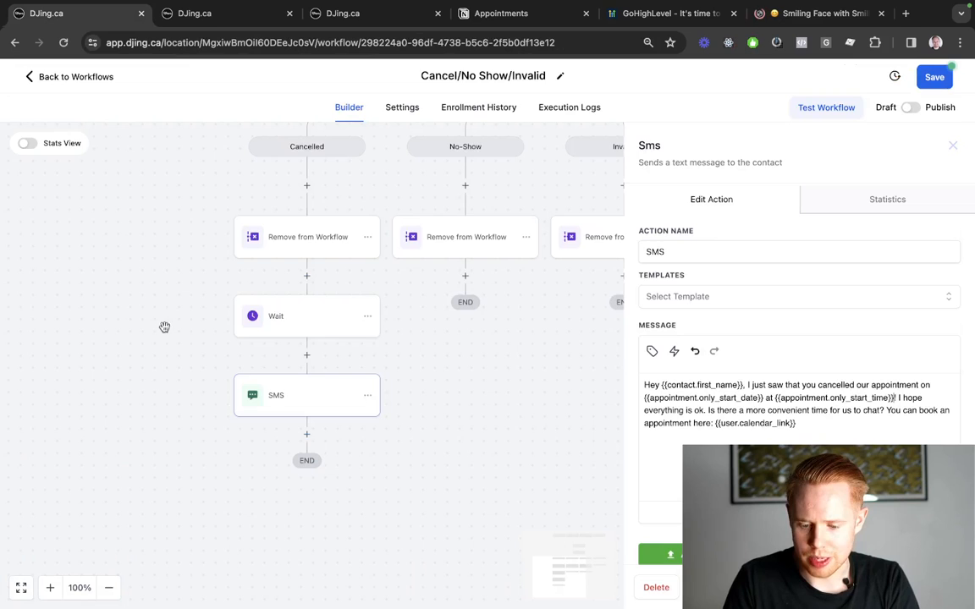
{"action": "key", "text": "super+v"}
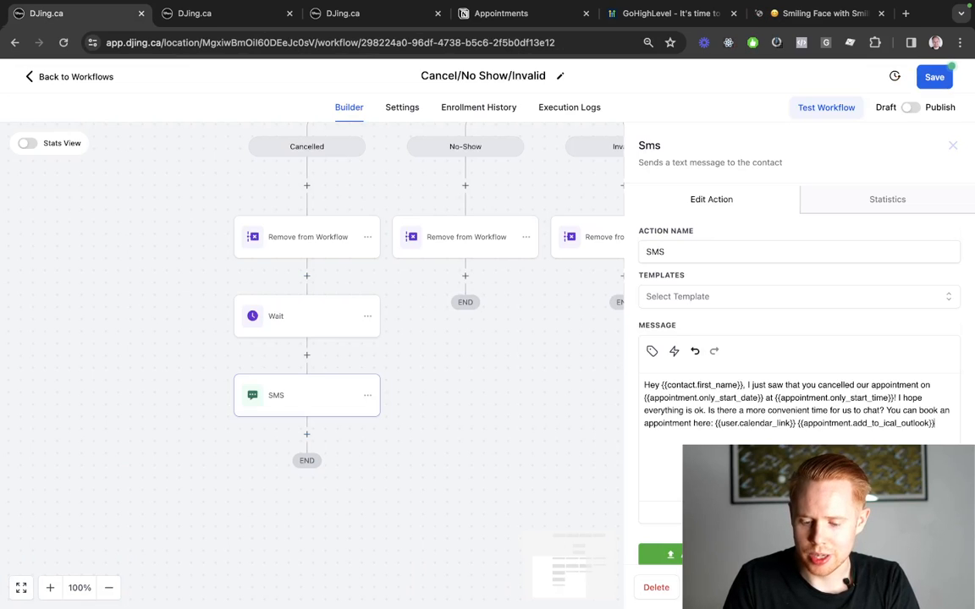
{"action": "key", "text": "ctrl+shift+Tab"}
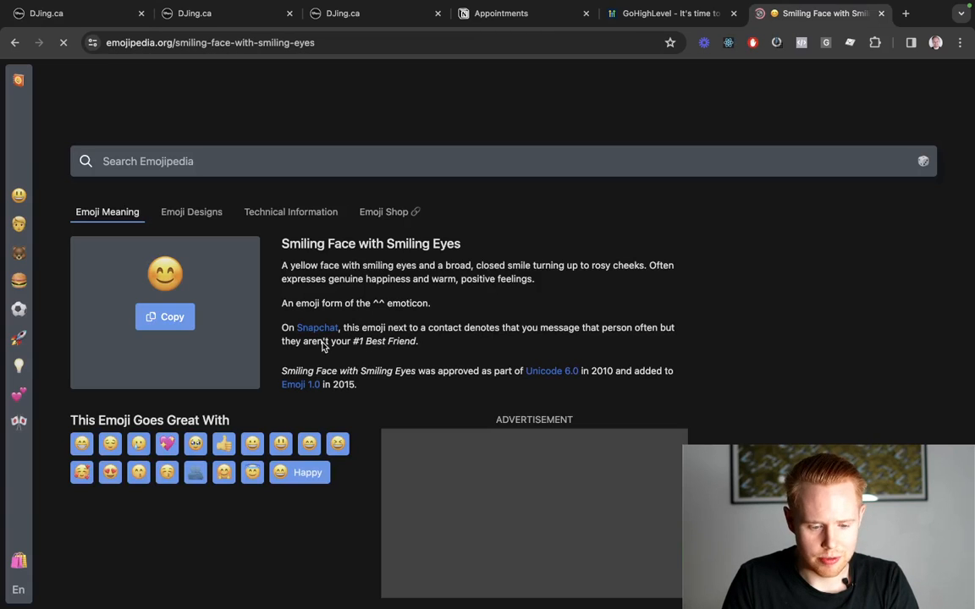
Copy the smiling emoji again, place it after {{user.calendar_link}} in the SMS message, and save the action
{"action": "left_click", "coordinate": [183, 320]}
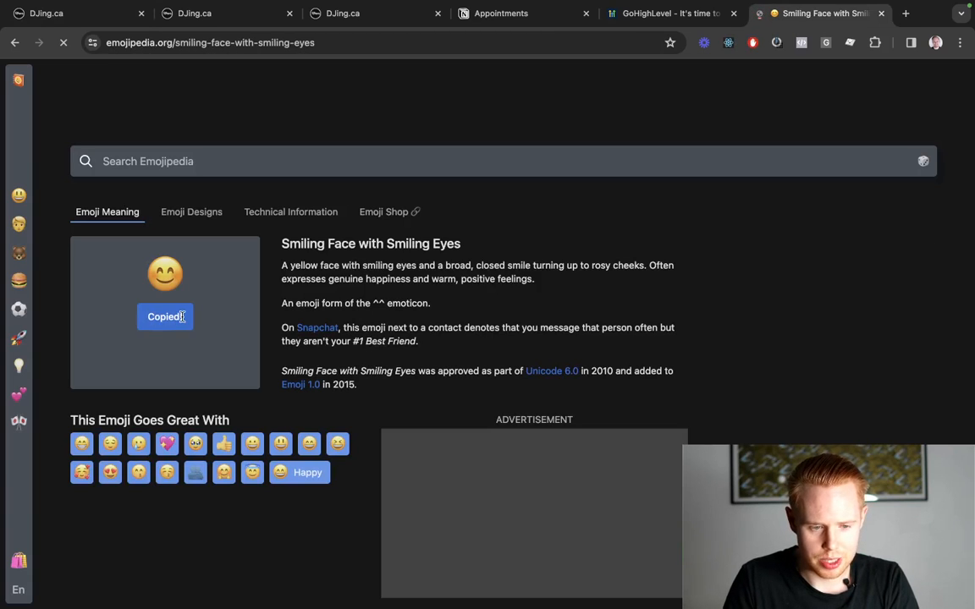
{"action": "key", "text": "super+2"}
{"action": "key", "text": "super+1"}
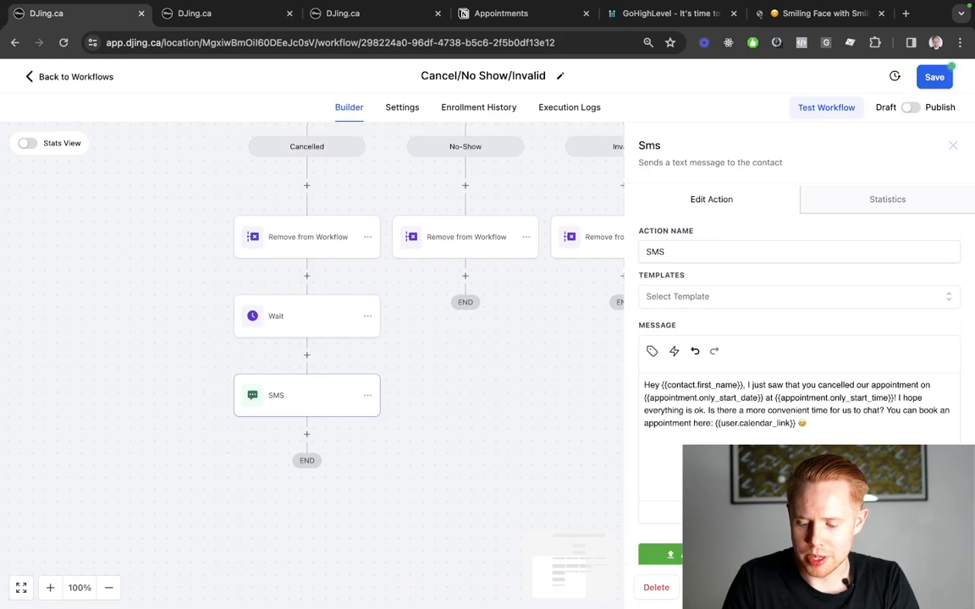
{"action": "left_click", "coordinate": [922, 587]}
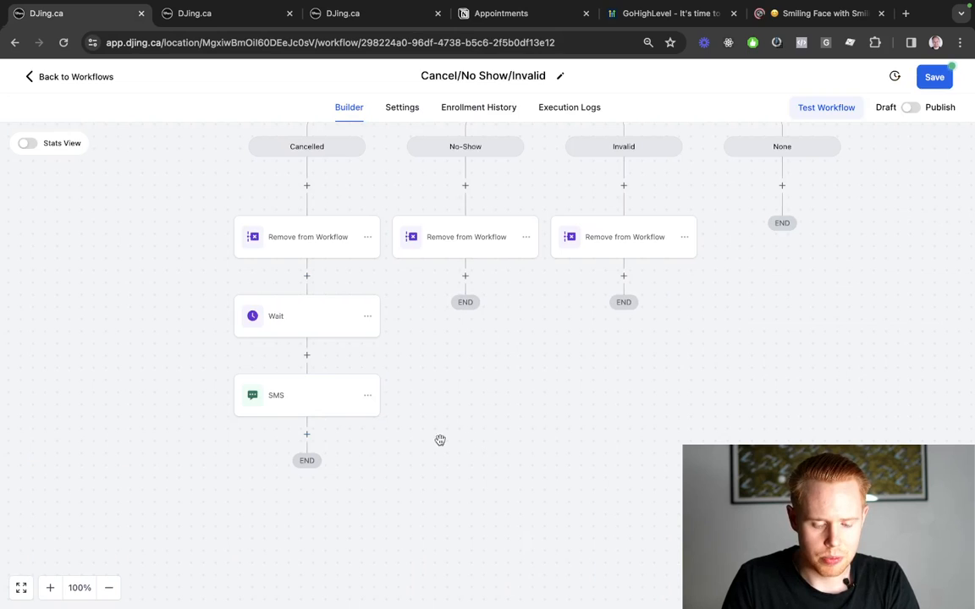
Add a Wait action below the Cancelled branch's SMS with a time delay of 1 minute, and save it
{"action": "left_click", "coordinate": [306, 433]}
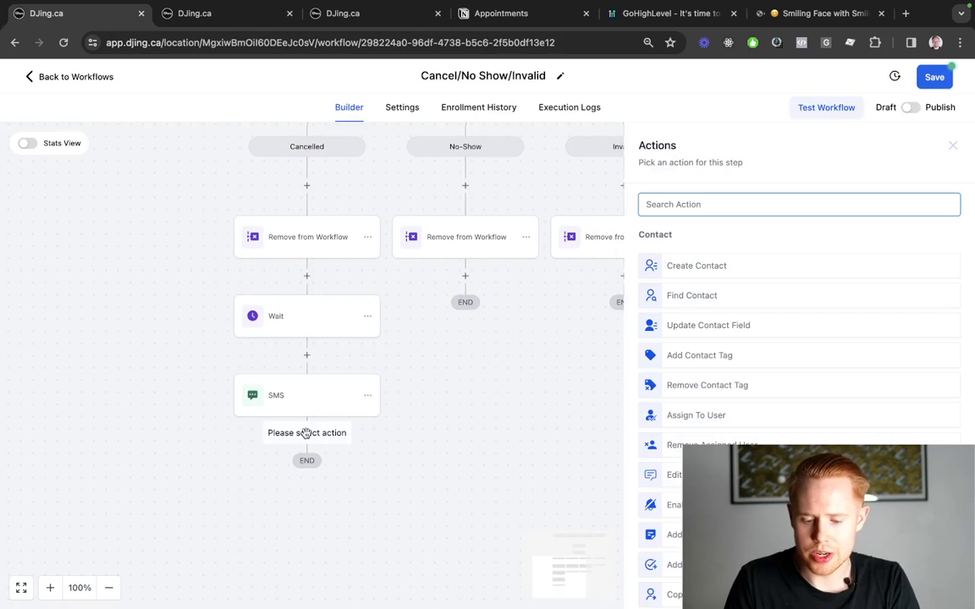
{"action": "type", "text": "wait"}
{"action": "left_click", "coordinate": [725, 264]}
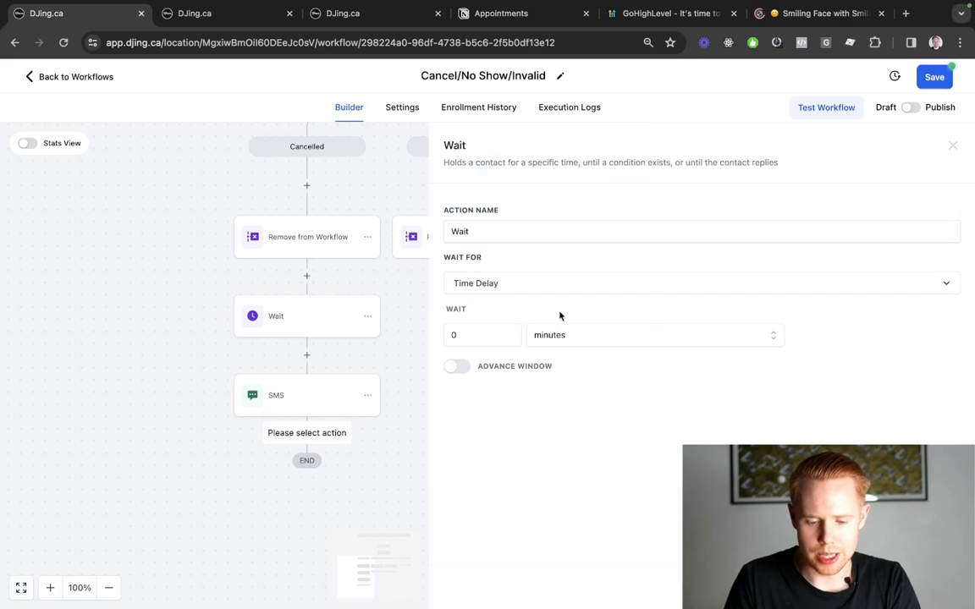
{"action": "left_click", "coordinate": [483, 336]}
{"action": "key", "text": "BackSpace"}
{"action": "type", "text": "1"}
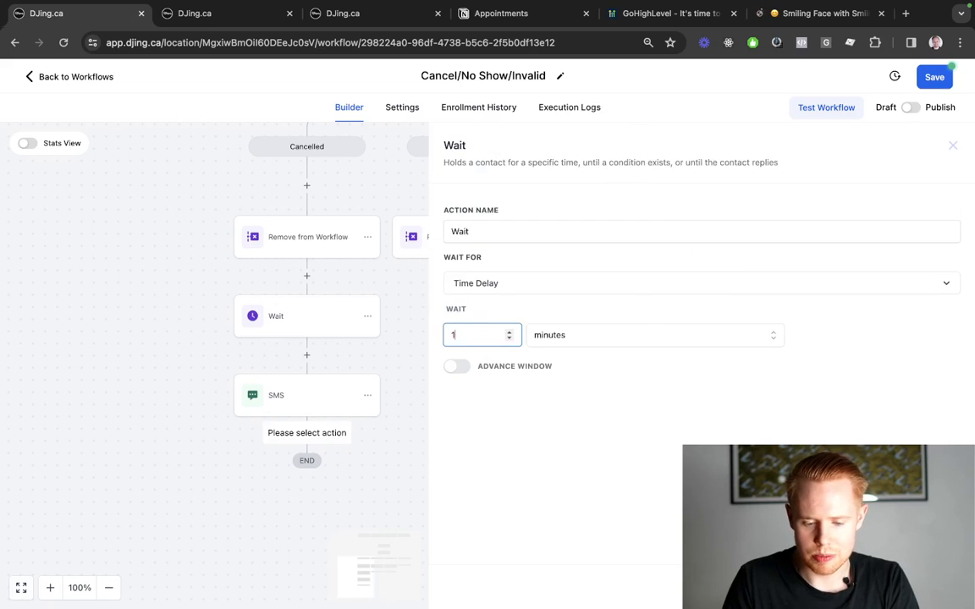
{"action": "left_click", "coordinate": [921, 586]}
Add a Send Email action below the new Wait, using the user's Full Name and Email custom values as the sender name and address
{"action": "scroll", "coordinate": [237, 365], "scroll_direction": "down", "scroll_amount": 2}
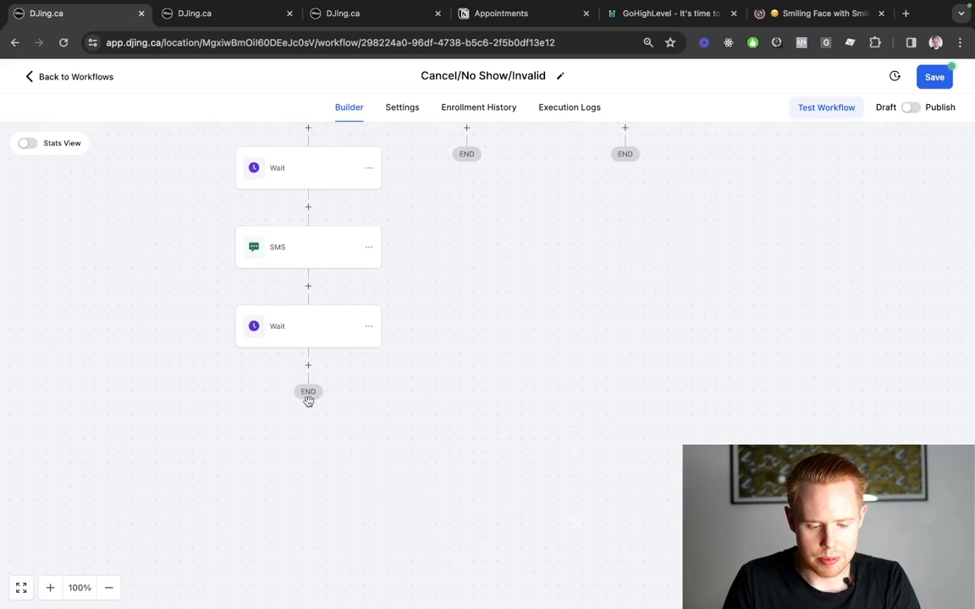
{"action": "left_click", "coordinate": [309, 367]}
{"action": "type", "text": "email"}
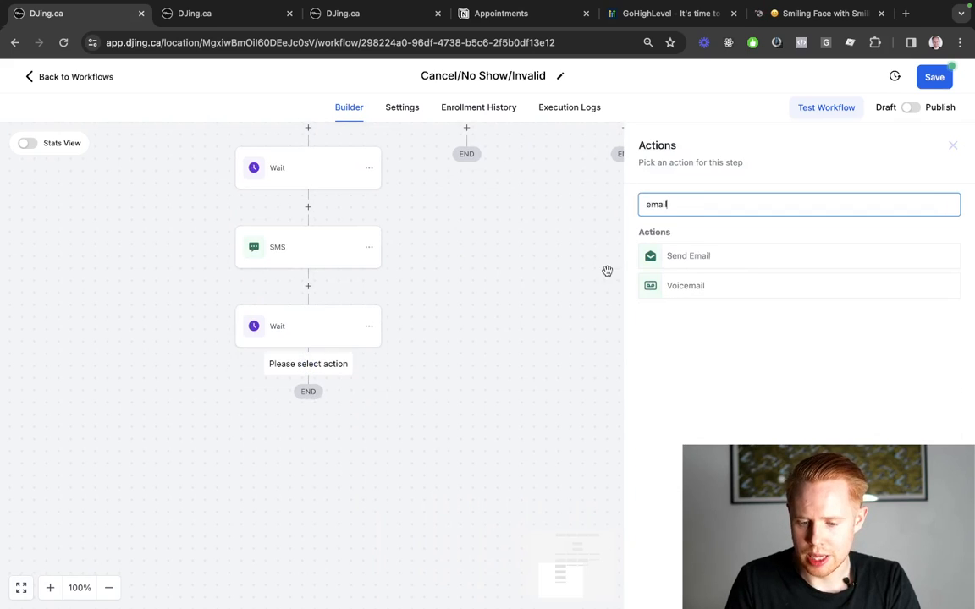
{"action": "left_click", "coordinate": [670, 257]}
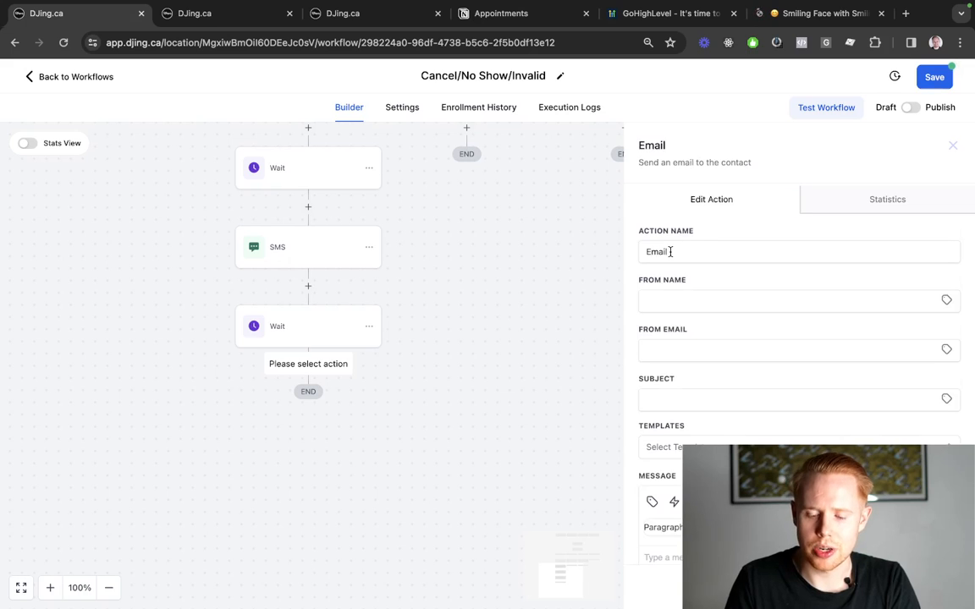
{"action": "left_click", "coordinate": [945, 299]}
{"action": "left_click", "coordinate": [886, 362]}
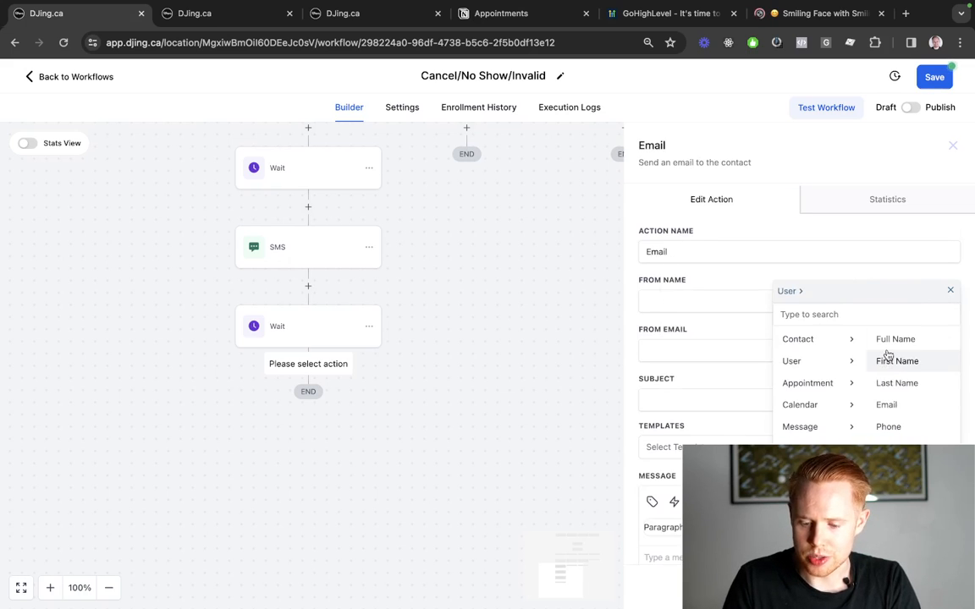
{"action": "left_click", "coordinate": [888, 341]}
{"action": "left_click", "coordinate": [888, 347]}
{"action": "left_click", "coordinate": [946, 349]}
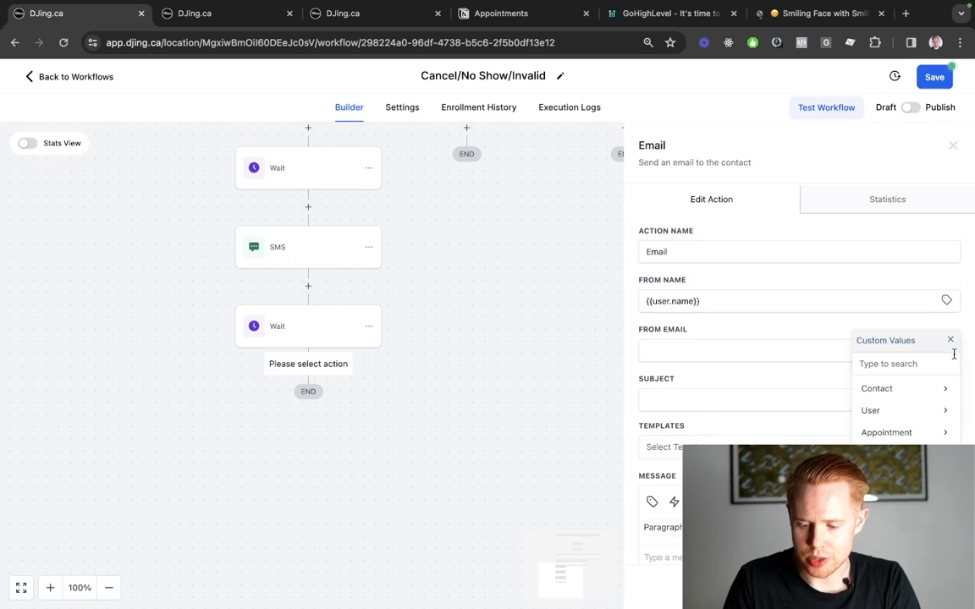
{"action": "left_click", "coordinate": [871, 410]}
{"action": "left_click", "coordinate": [897, 430]}
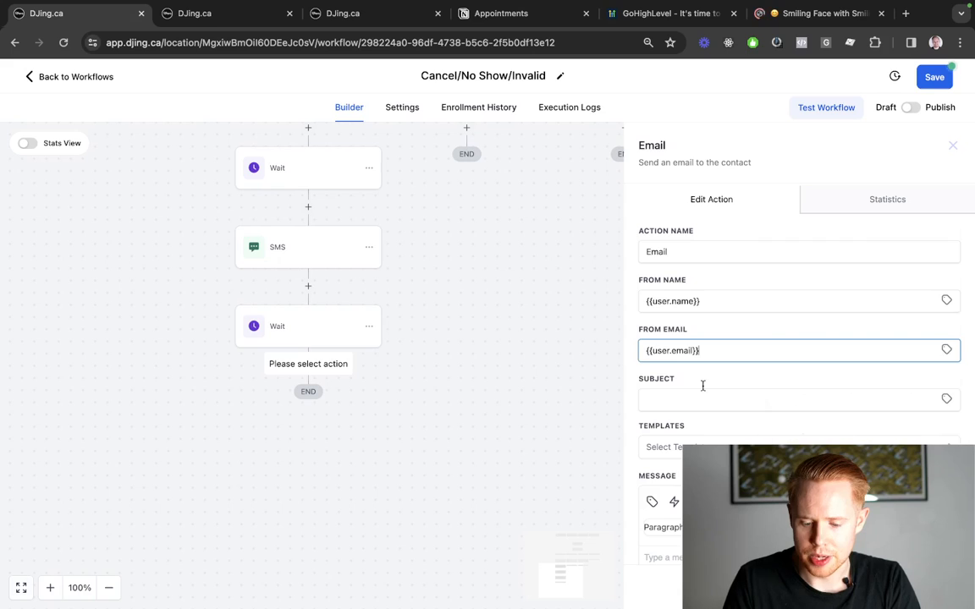
Set the email subject to "RE: Appointment - ABC Company"
{"action": "left_click", "coordinate": [702, 397]}
{"action": "type", "text": "RE"}
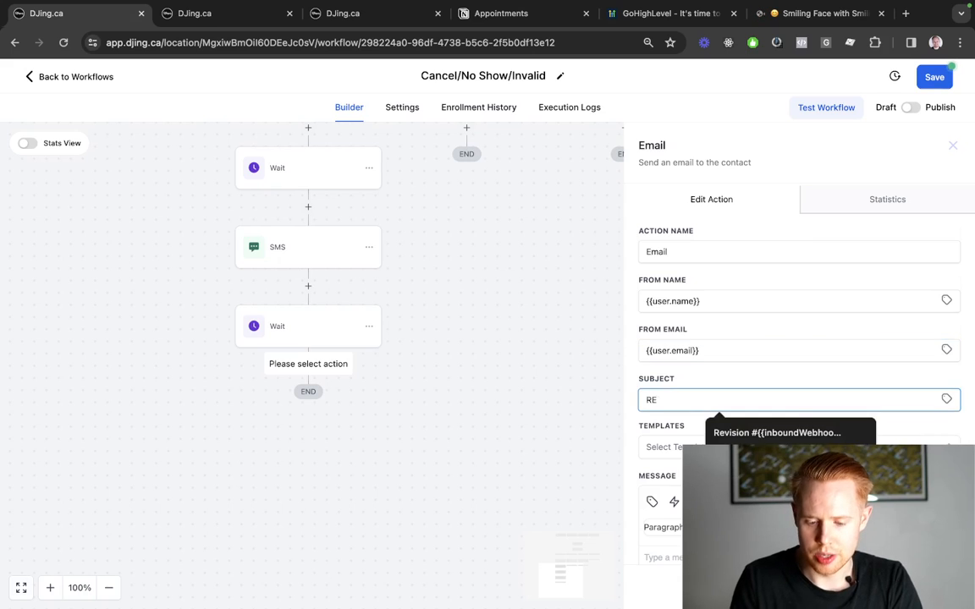
{"action": "type", "text": ": Appointment -"}
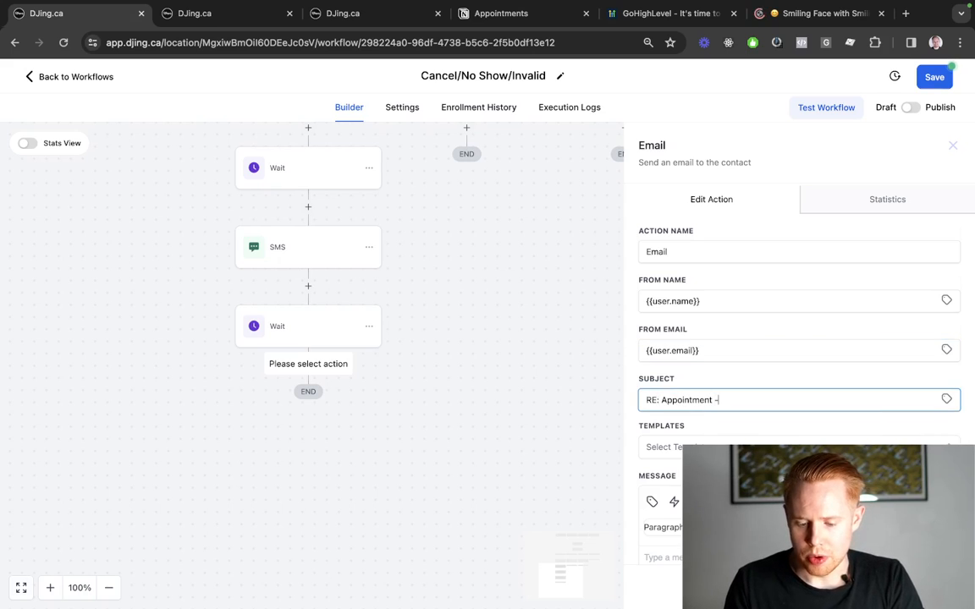
{"action": "type", "text": " ABC Company"}
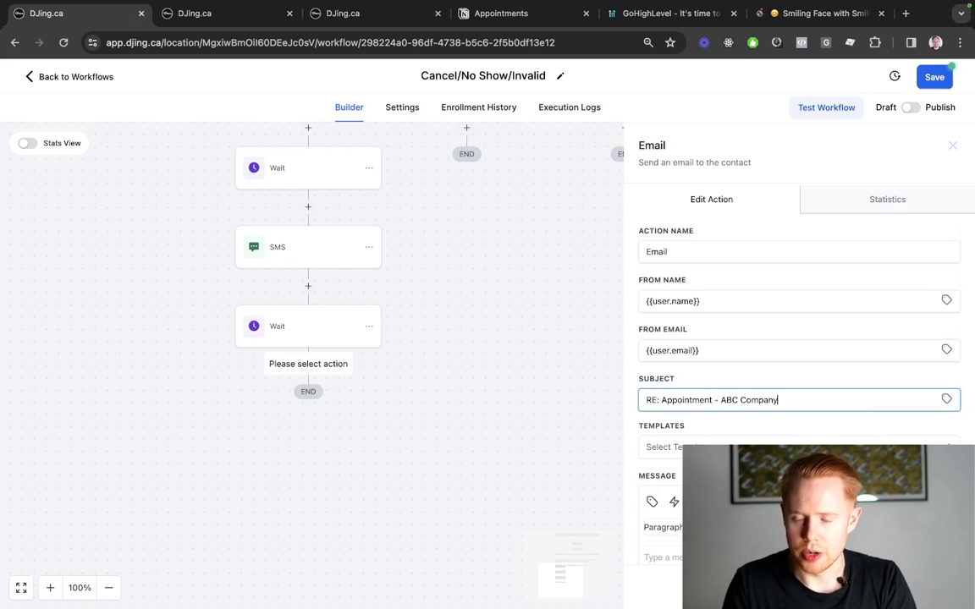
Complete the email message's opening paragraph with "reschedule our appointment for a time that's more convenient for you!"
{"action": "scroll", "coordinate": [702, 410], "scroll_direction": "down", "scroll_amount": 3}
{"action": "left_click", "coordinate": [702, 409]}
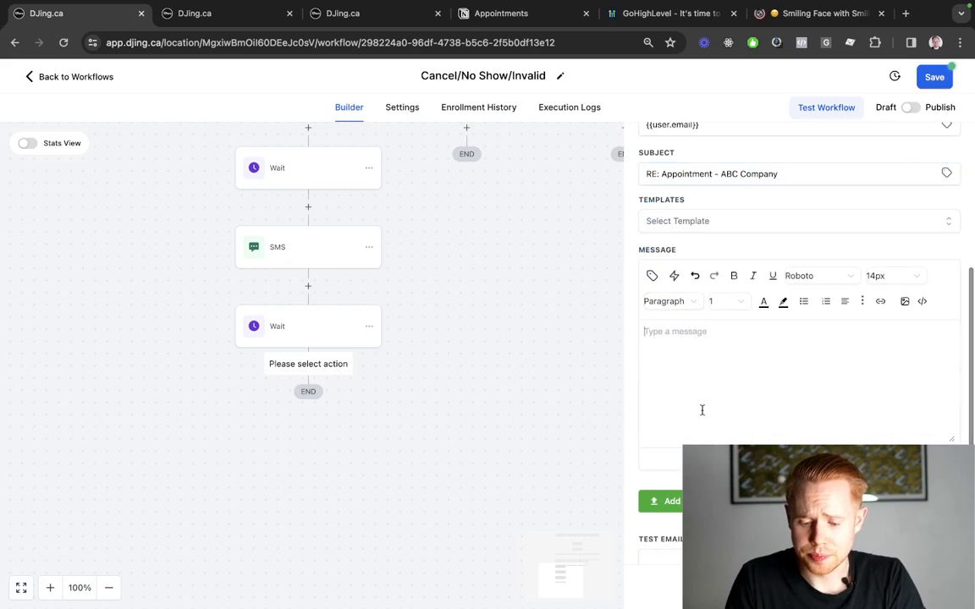
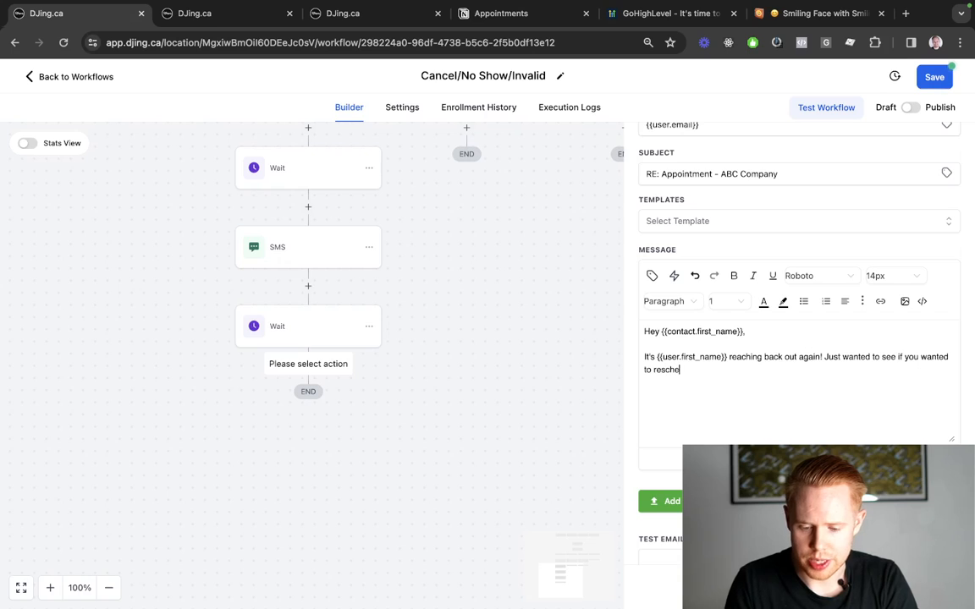
{"action": "type", "text": "dule our appointment for a time that"}
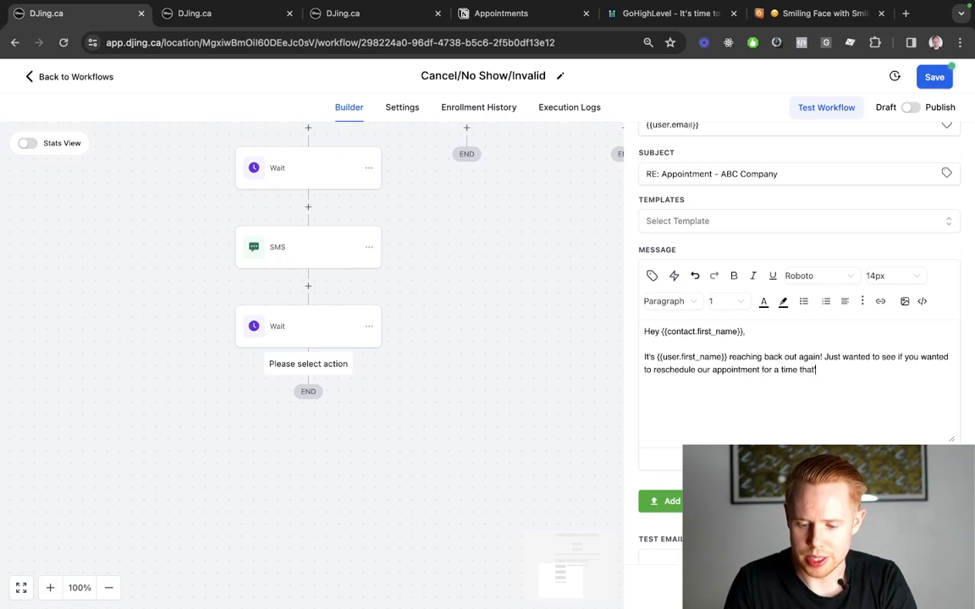
{"action": "type", "text": "'s more convenient f"}
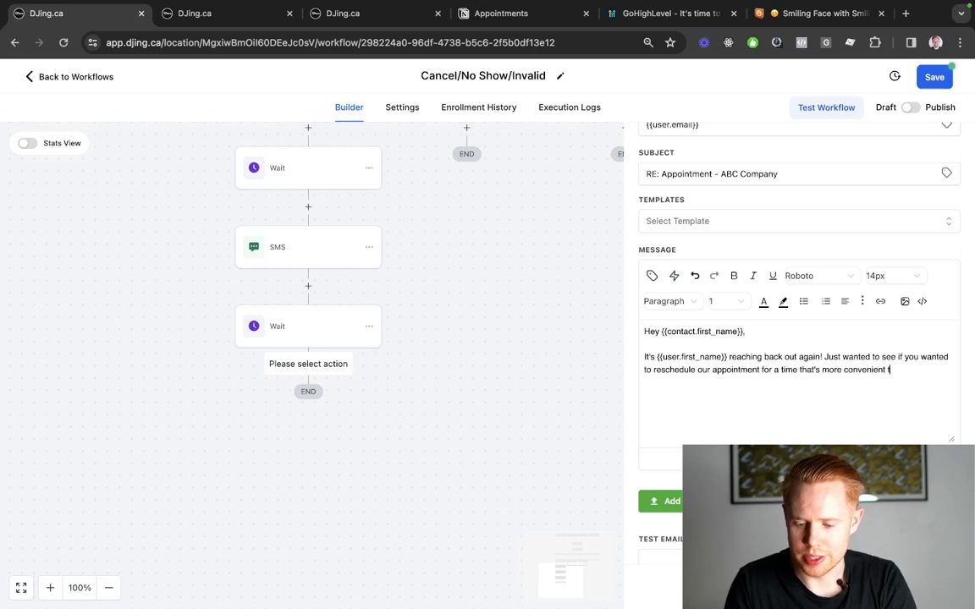
{"action": "type", "text": "or you!"}
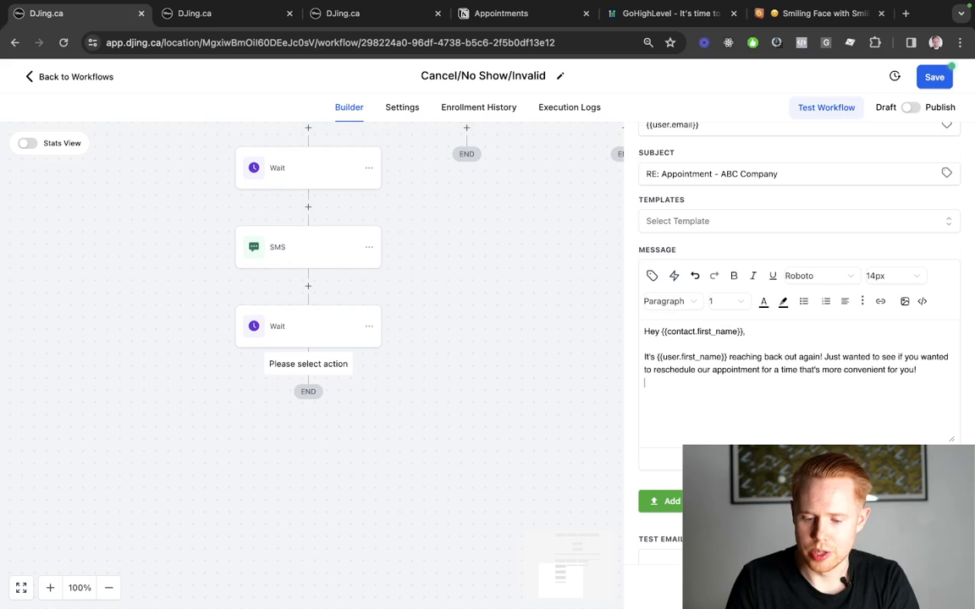
Sign off the email message with "Best," followed by the user's Full Name custom value on the line below
{"action": "key", "text": "Return"}
{"action": "type", "text": "Best,"}
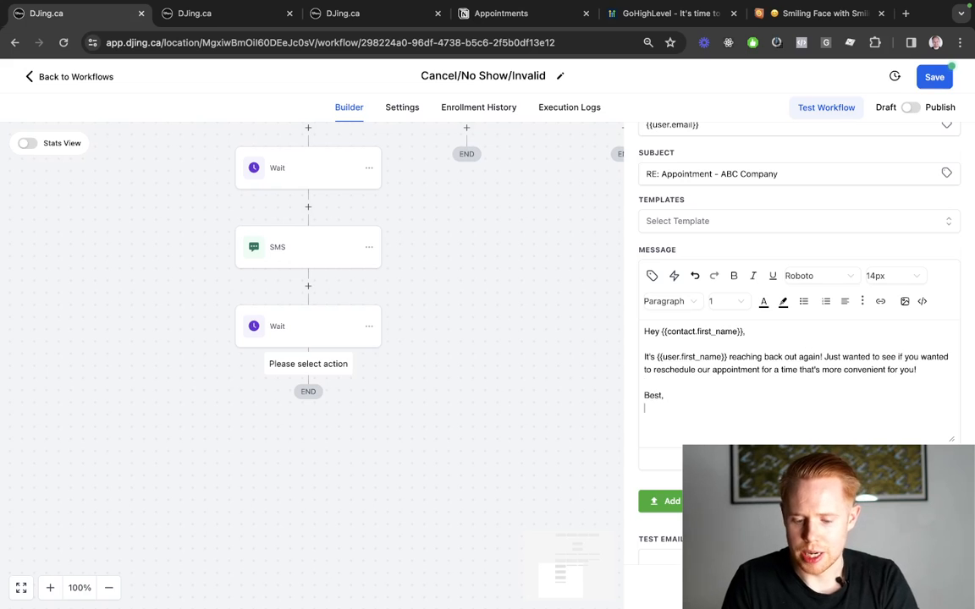
{"action": "left_click", "coordinate": [652, 276]}
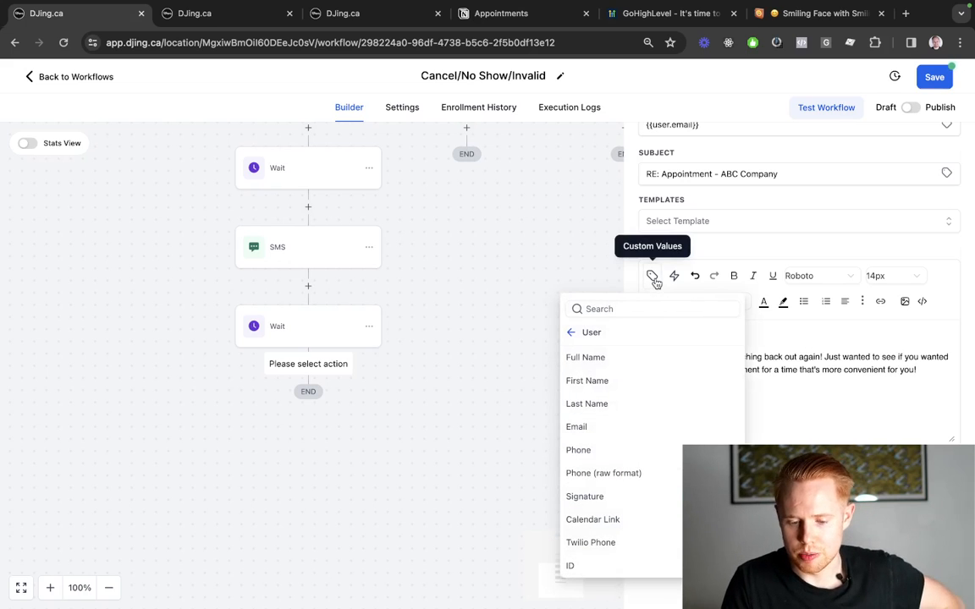
{"action": "left_click", "coordinate": [584, 357]}
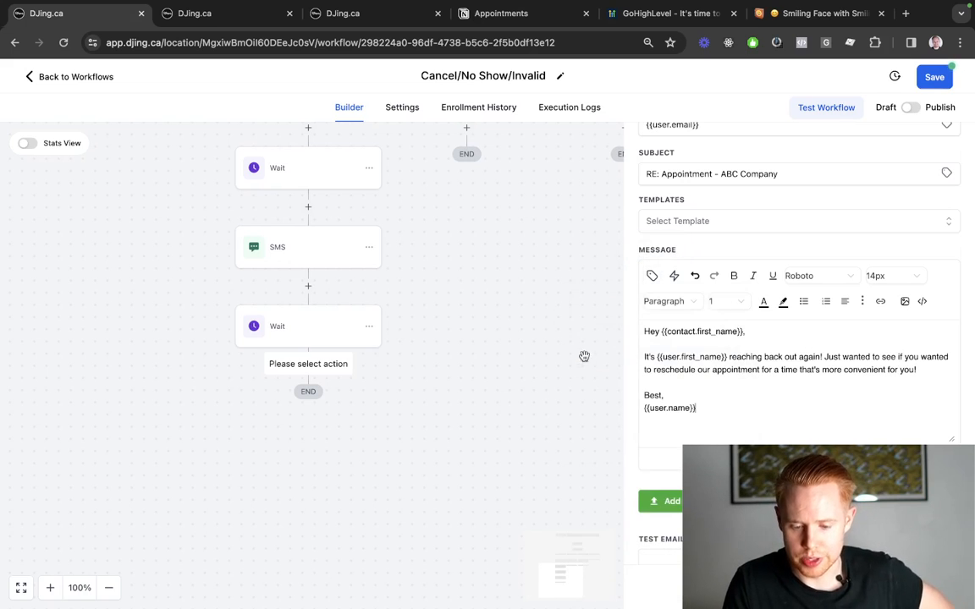
Add the line "Here's my calendar link:" followed by the user's Calendar Link custom value above the email sign-off, and save the email action
{"action": "left_click", "coordinate": [921, 371]}
{"action": "key", "text": "Return"}
{"action": "key", "text": "BackSpace"}
{"action": "key", "text": "Return"}
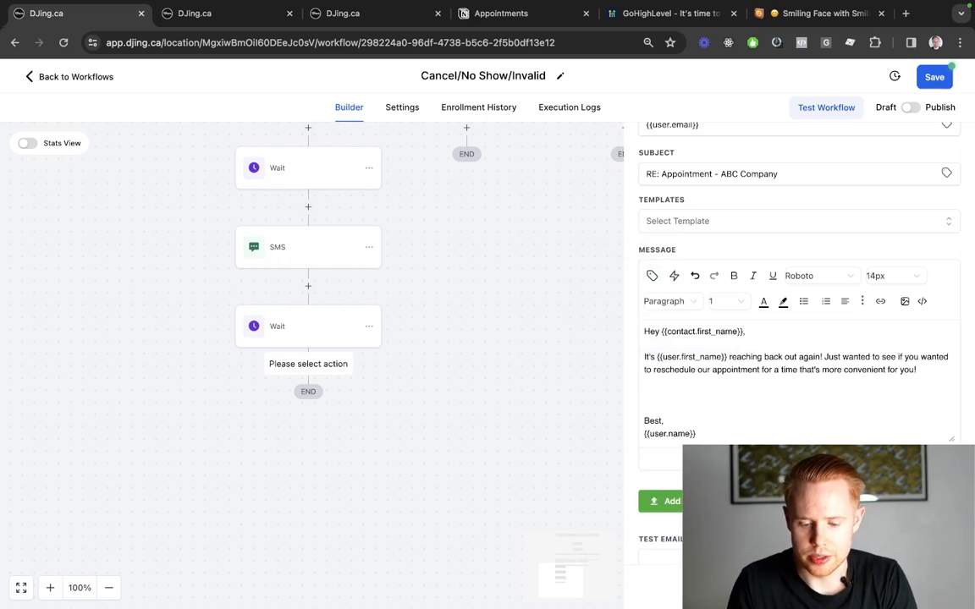
{"action": "type", "text": "Here's my "}
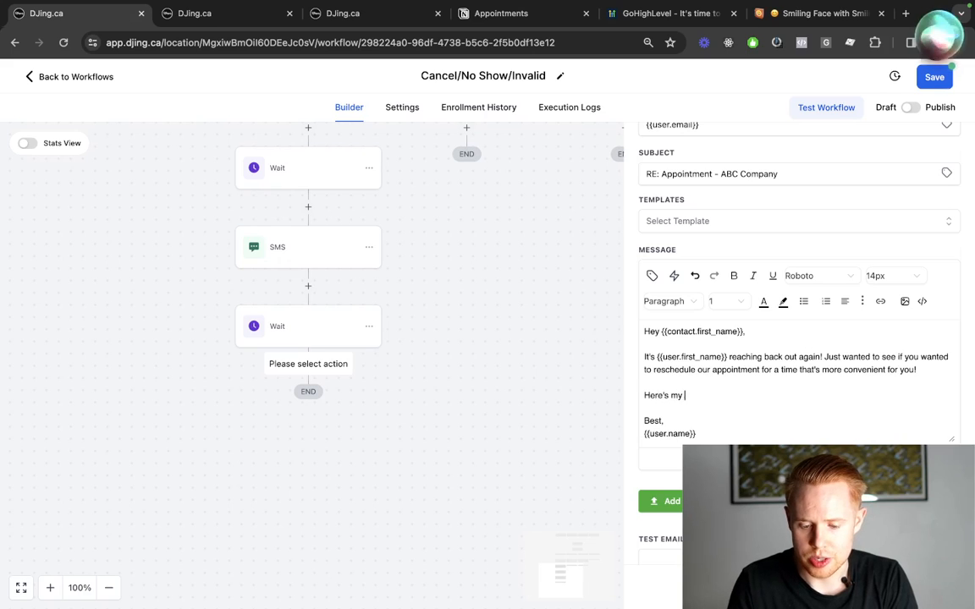
{"action": "type", "text": "calendar link"}
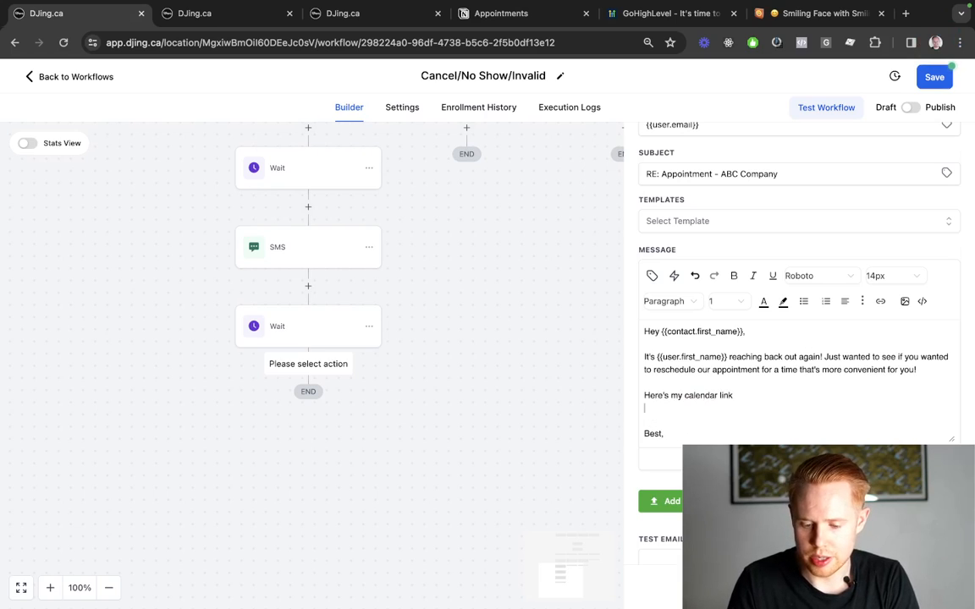
{"action": "type", "text": ":"}
{"action": "key", "text": "Return"}
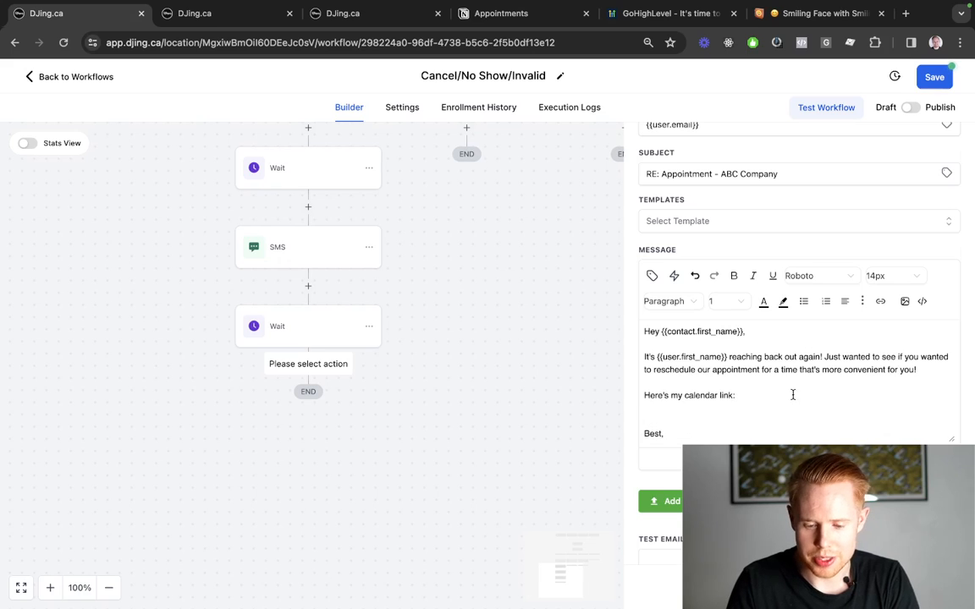
{"action": "left_click", "coordinate": [651, 276]}
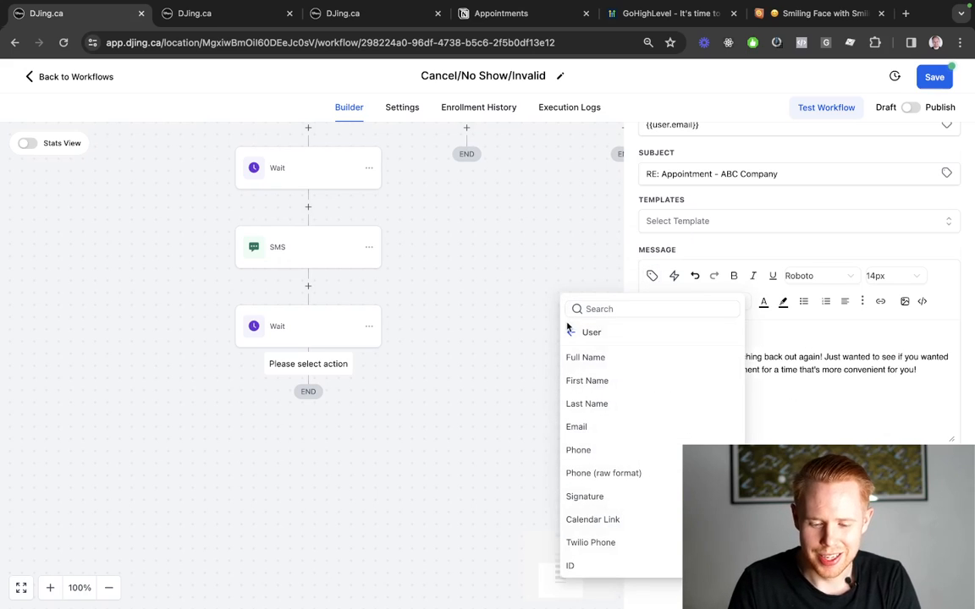
{"action": "left_click", "coordinate": [591, 514]}
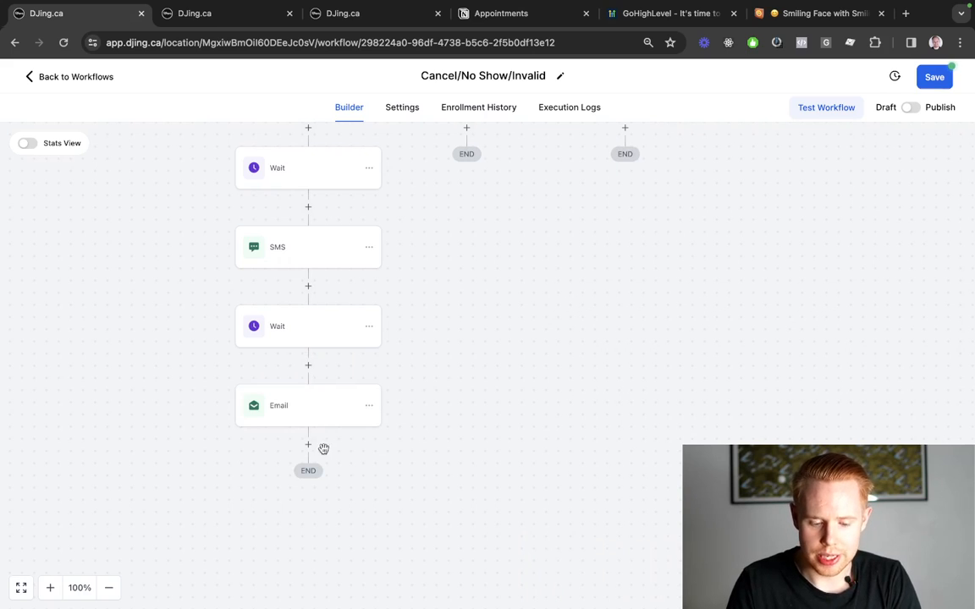
Add a Wait action with a 2-day time delay below the Email in the Cancelled branch and save it
{"action": "left_click", "coordinate": [308, 436]}
{"action": "type", "text": "wait"}
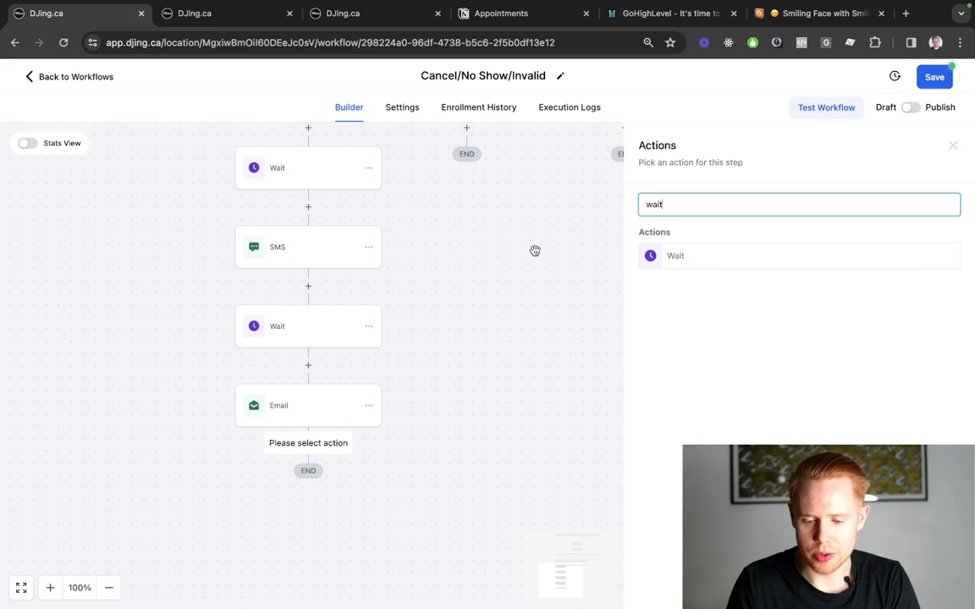
{"action": "left_click", "coordinate": [694, 256]}
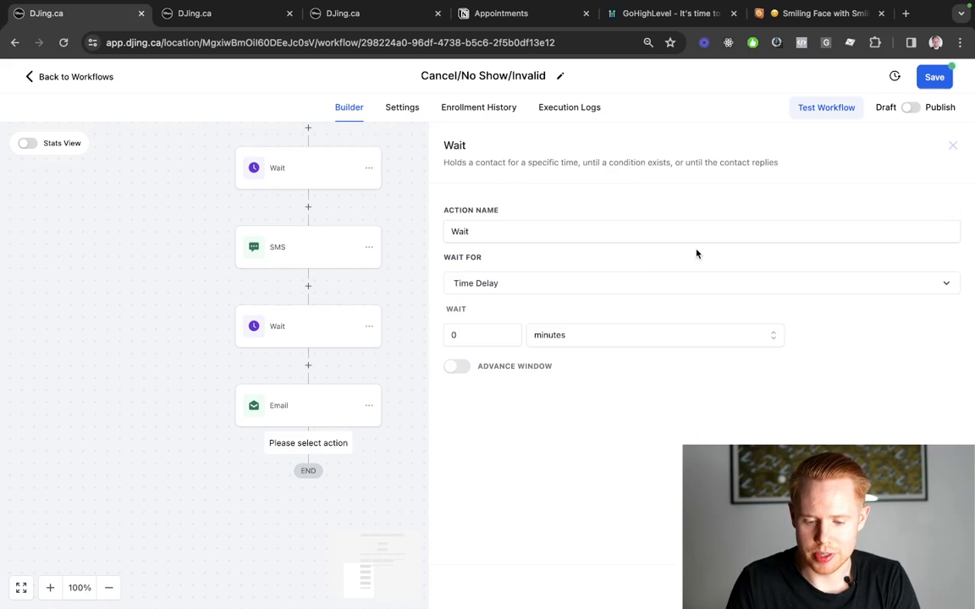
{"action": "left_click", "coordinate": [459, 337]}
{"action": "type", "text": "2"}
{"action": "left_click", "coordinate": [564, 340]}
{"action": "left_click", "coordinate": [564, 407]}
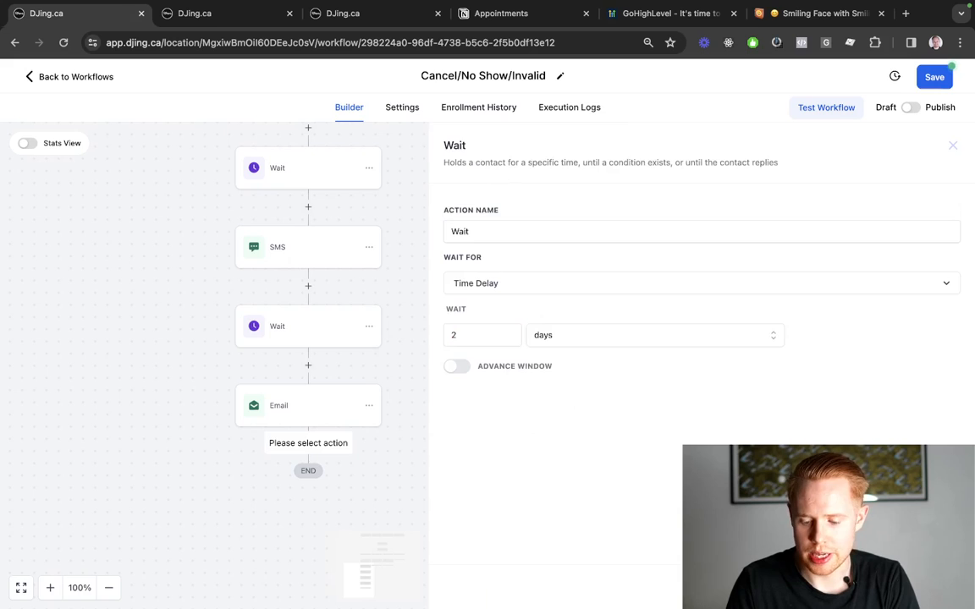
{"action": "left_click", "coordinate": [922, 587]}
Copy the Cancelled branch's actions from its first Wait onward to below Remove from Workflow in the No-Show branch
{"action": "scroll", "coordinate": [539, 323], "scroll_direction": "up", "scroll_amount": 3}
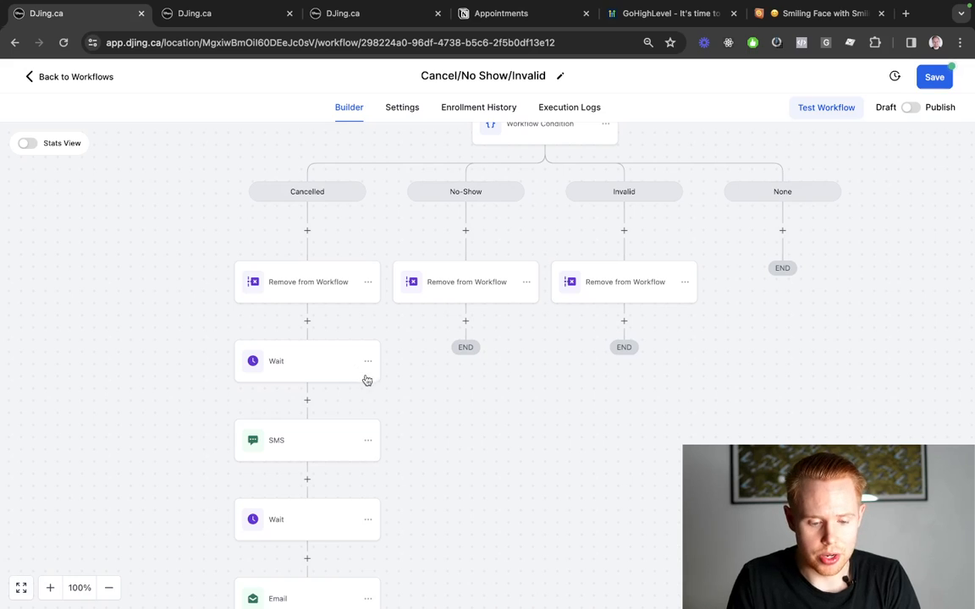
{"action": "left_click", "coordinate": [367, 362]}
{"action": "mouse_move", "coordinate": [407, 409]}
{"action": "left_click", "coordinate": [496, 409]}
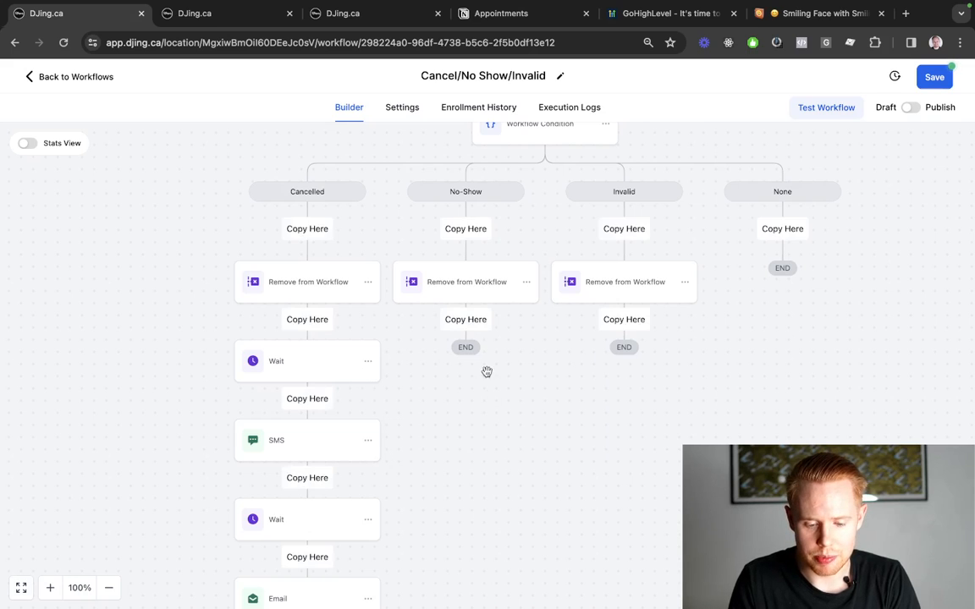
{"action": "left_click", "coordinate": [471, 326]}
In the No-Show branch's SMS, delete the cancellation text between "I" and "You can book an appointment here", leaving blank lines for new wording
{"action": "scroll", "coordinate": [421, 374], "scroll_direction": "down", "scroll_amount": 2}
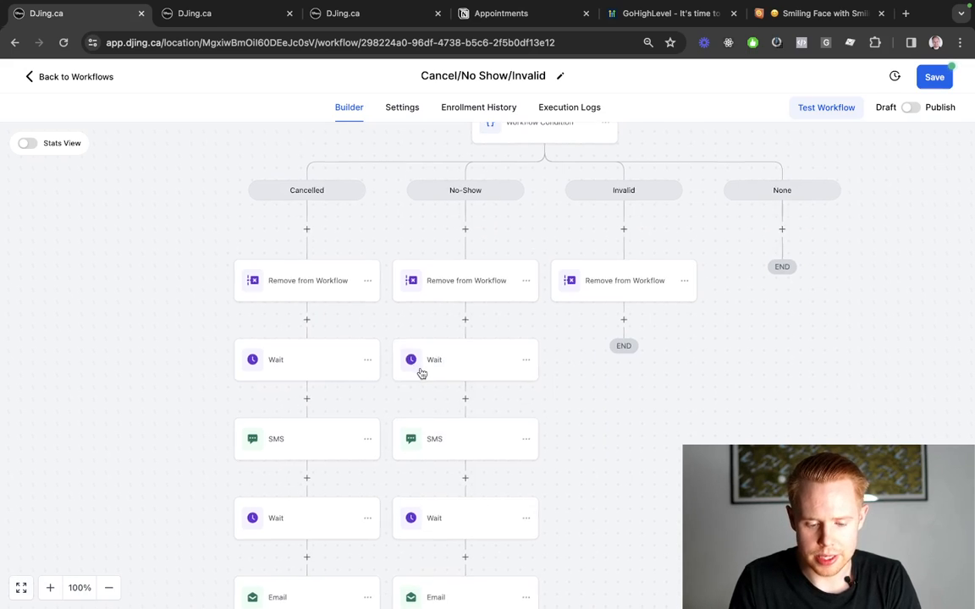
{"action": "left_click", "coordinate": [431, 369]}
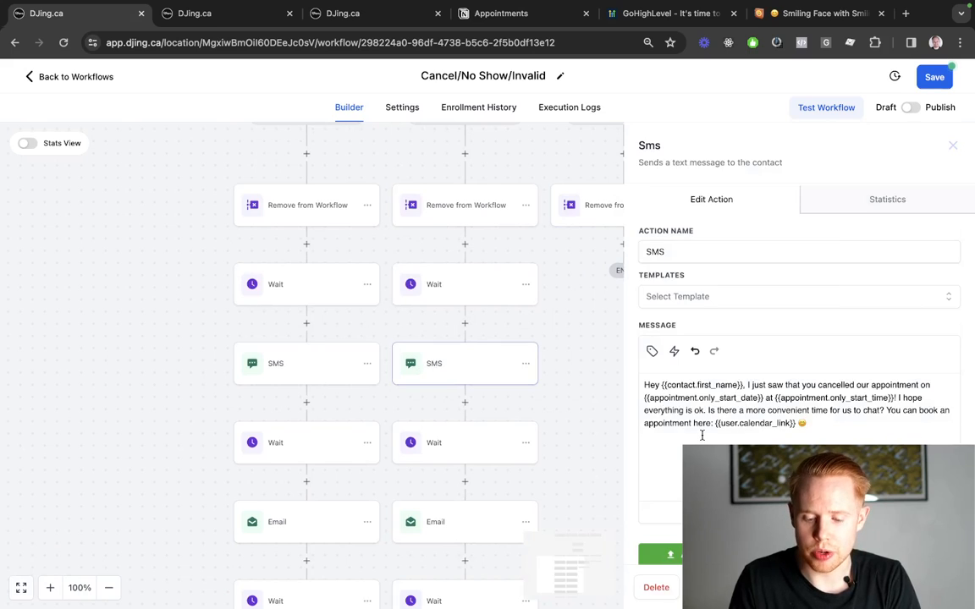
{"action": "scroll", "coordinate": [703, 432], "scroll_direction": "down", "scroll_amount": 3}
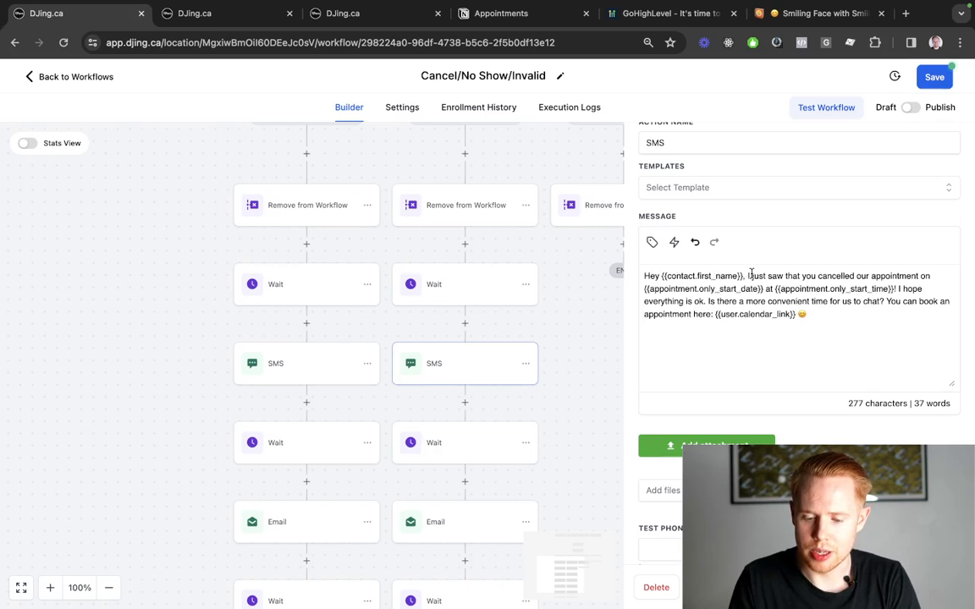
{"action": "left_click_drag", "start_coordinate": [751, 274], "coordinate": [887, 301]}
{"action": "key", "text": "BackSpace"}
{"action": "key", "text": "Return"}
{"action": "key", "text": "Return"}
{"action": "key", "text": "Return"}
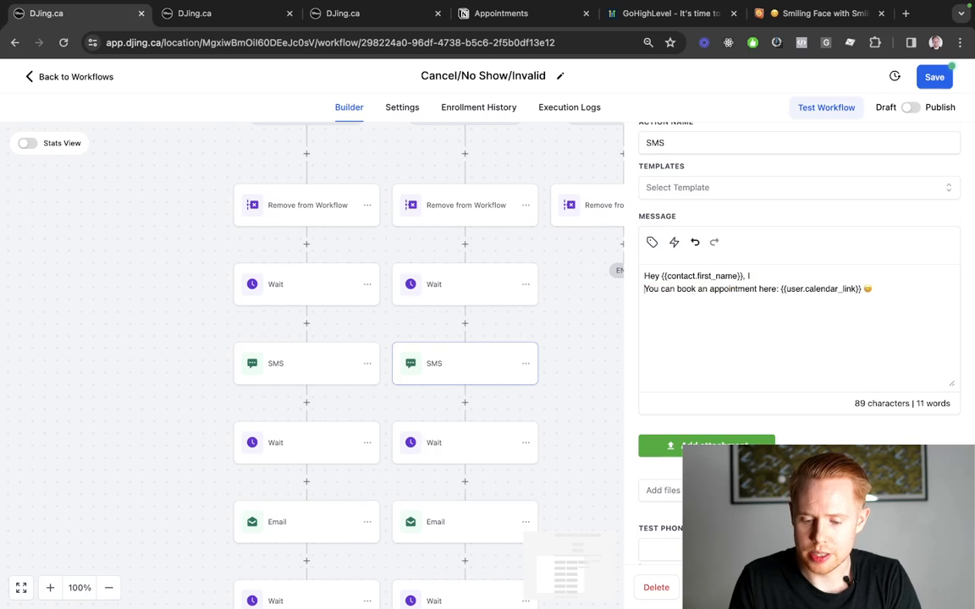
{"action": "left_click", "coordinate": [887, 300]}
Continue the No-Show SMS greeting after "I" with "just tried giving you a call but it went to voicemail"
{"action": "left_click", "coordinate": [827, 274]}
{"action": "type", "text": "just tried f"}
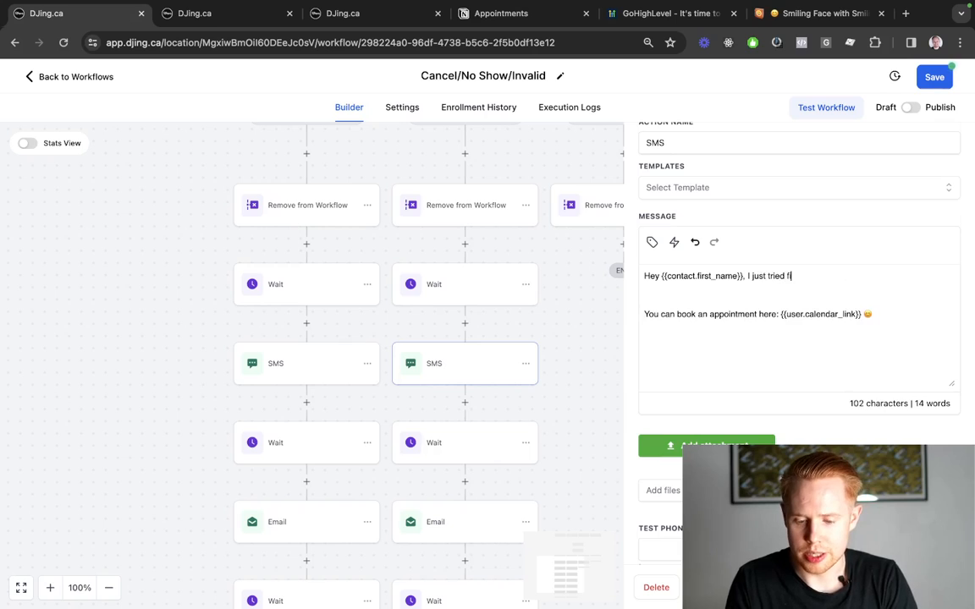
{"action": "key", "text": "BackSpace"}
{"action": "type", "text": "gi"}
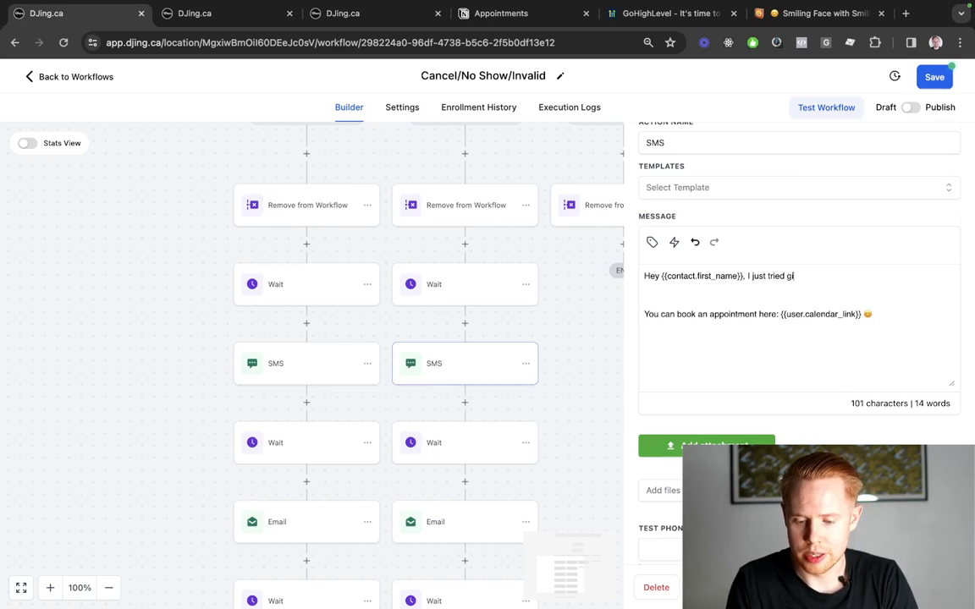
{"action": "type", "text": "ving you a call "}
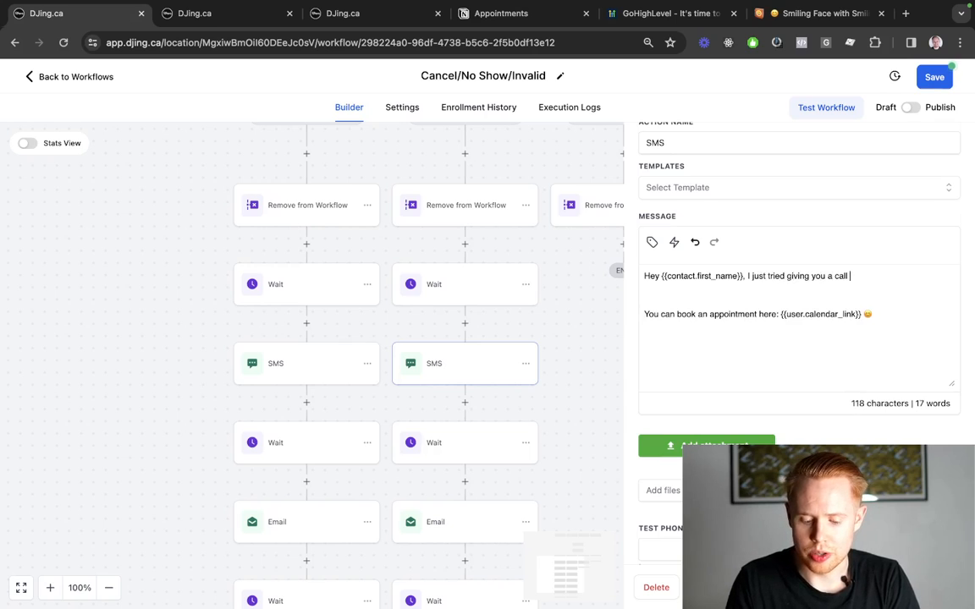
{"action": "type", "text": "but it went to voicemail"}
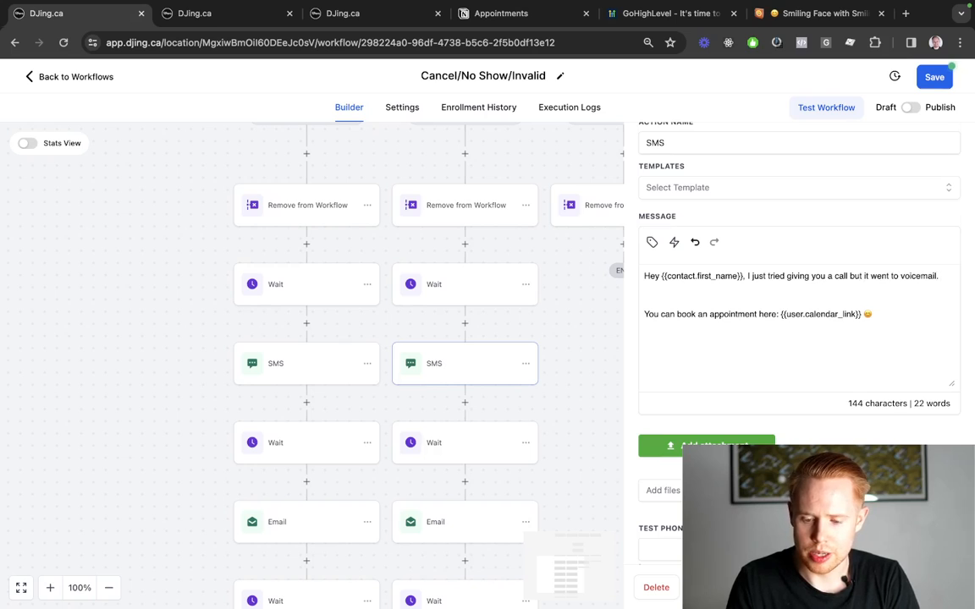
Add the sentence "If you have a moment, feel free to give me a call back." to the No-Show SMS
{"action": "type", "text": ". If you have a momen"}
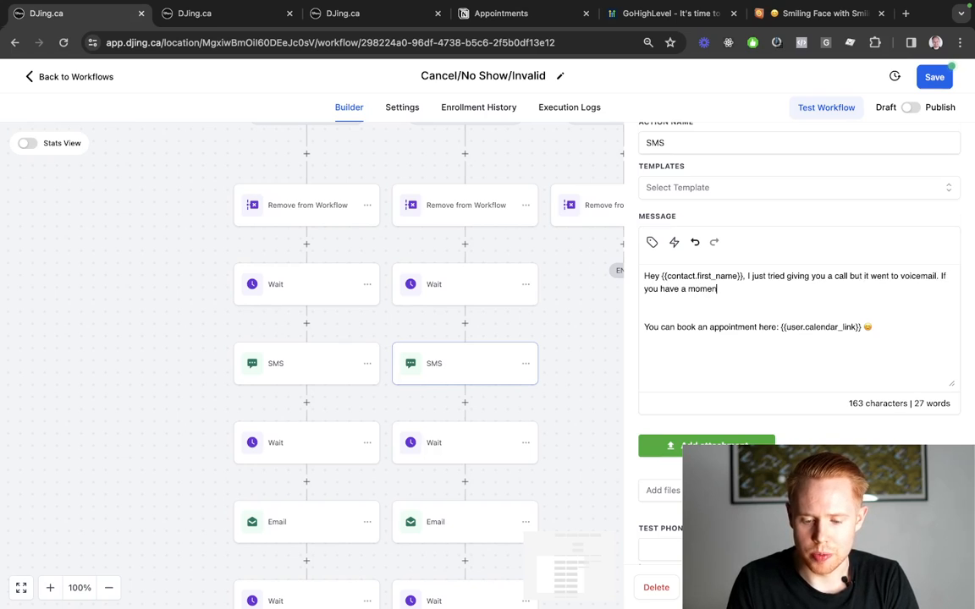
{"action": "type", "text": "t, feel free to "}
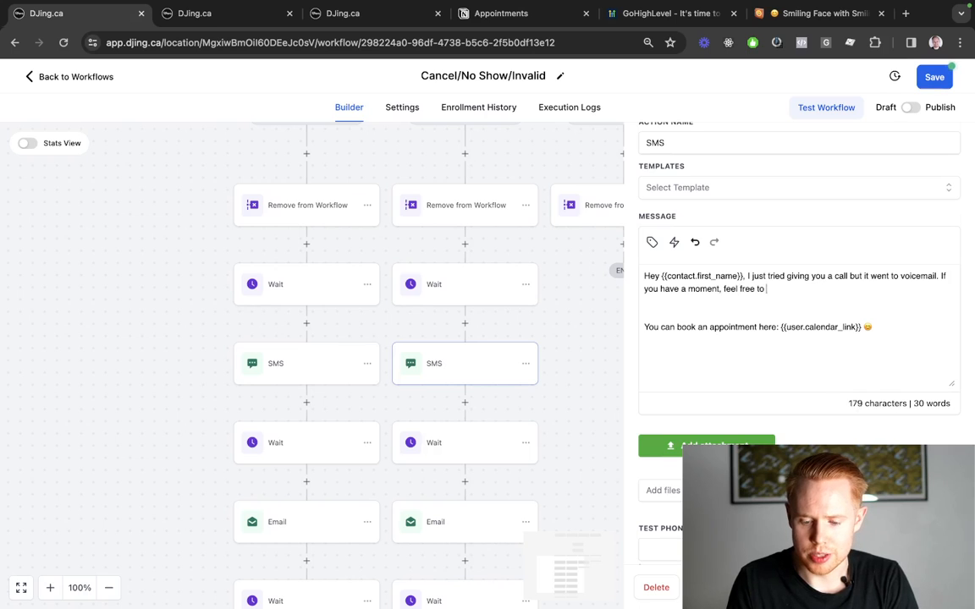
{"action": "type", "text": "give me a call b"}
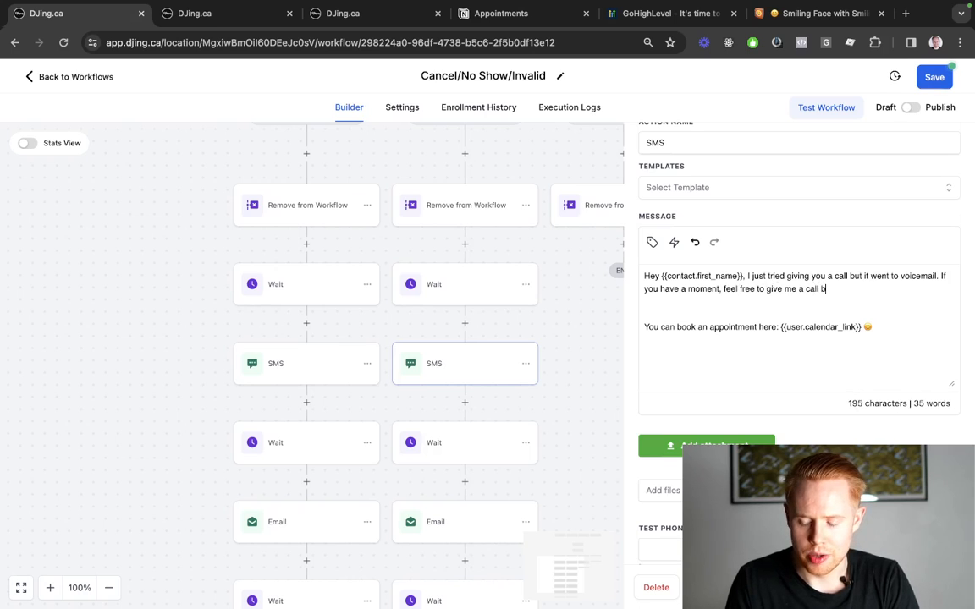
{"action": "type", "text": "ack when yo"}
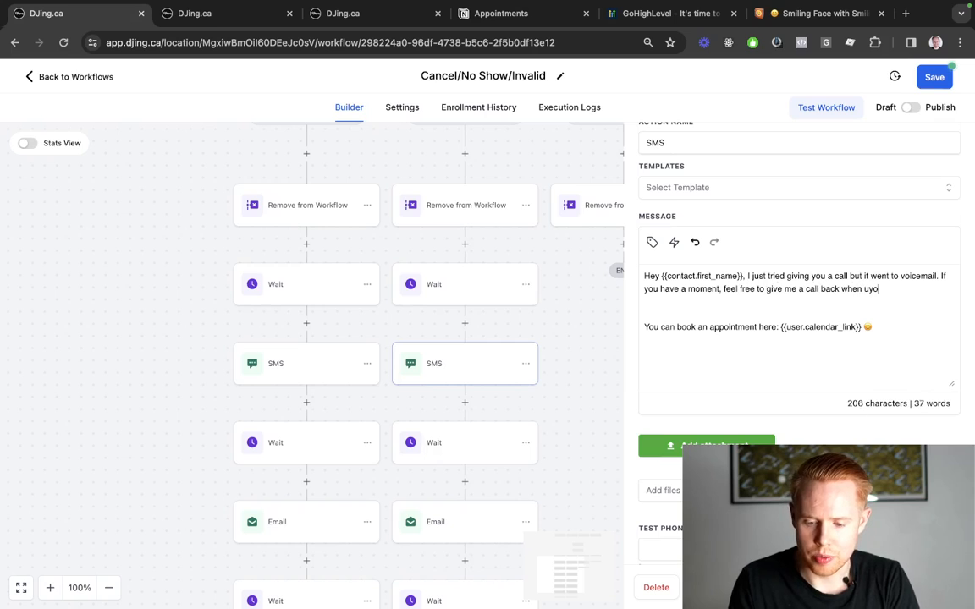
{"action": "key", "text": "BackSpace"}
{"action": "key", "text": "BackSpace"}
{"action": "key", "text": "BackSpace"}
{"action": "key", "text": "BackSpace"}
{"action": "key", "text": "BackSpace"}
{"action": "key", "text": "BackSpace"}
{"action": "key", "text": "BackSpace"}
{"action": "key", "text": "BackSpace"}
{"action": "key", "text": "BackSpace"}
{"action": "key", "text": "BackSpace"}
{"action": "key", "text": "BackSpace"}
{"action": "type", "text": "ck. "}
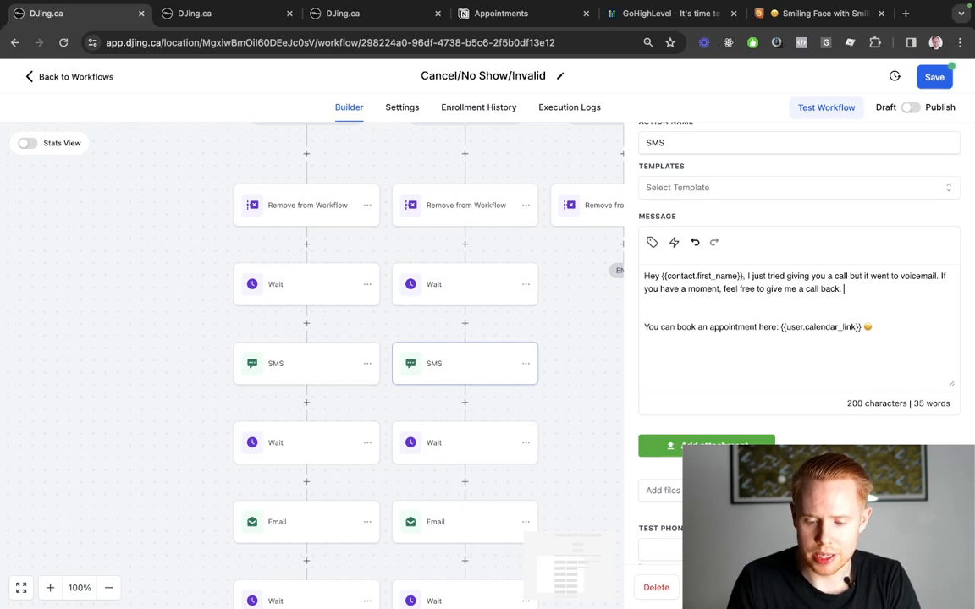
Replace the booking phrase before the calendar link with "If you'd like to reschedule for a more convenient time, you can do so on my calendar here:"
{"action": "type", "text": "If you'd like to resc"}
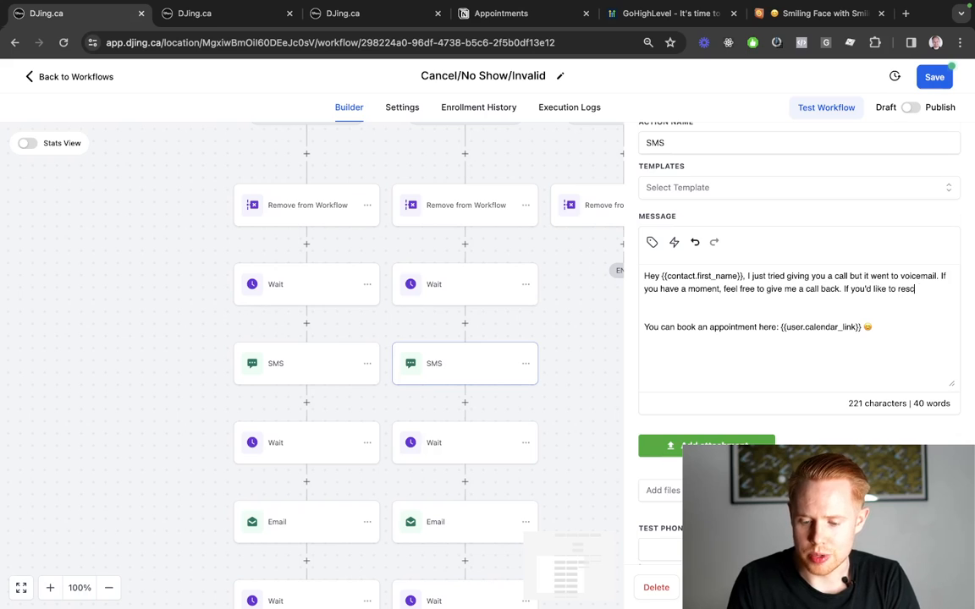
{"action": "type", "text": "hedule for a more conve"}
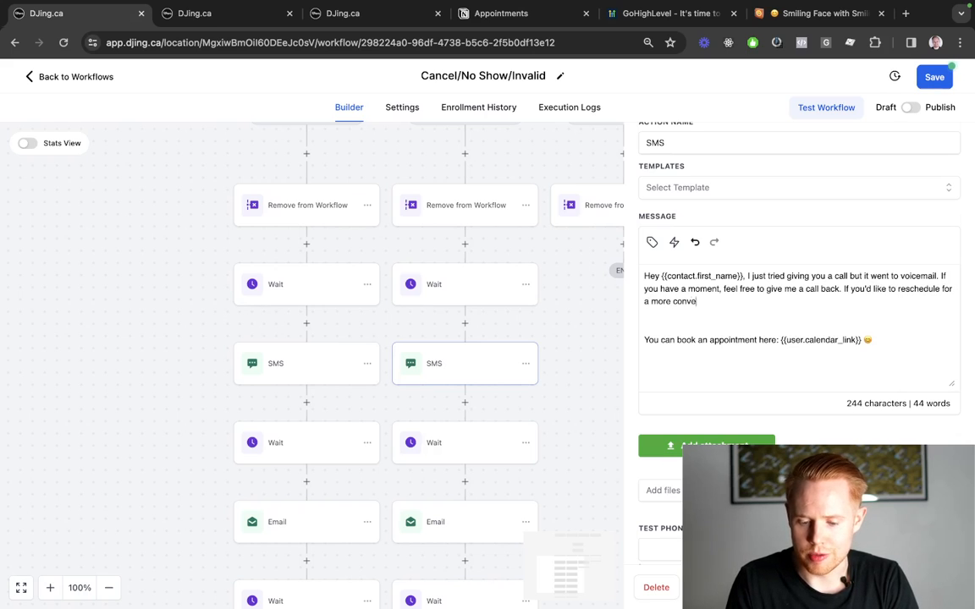
{"action": "type", "text": "nient time,"}
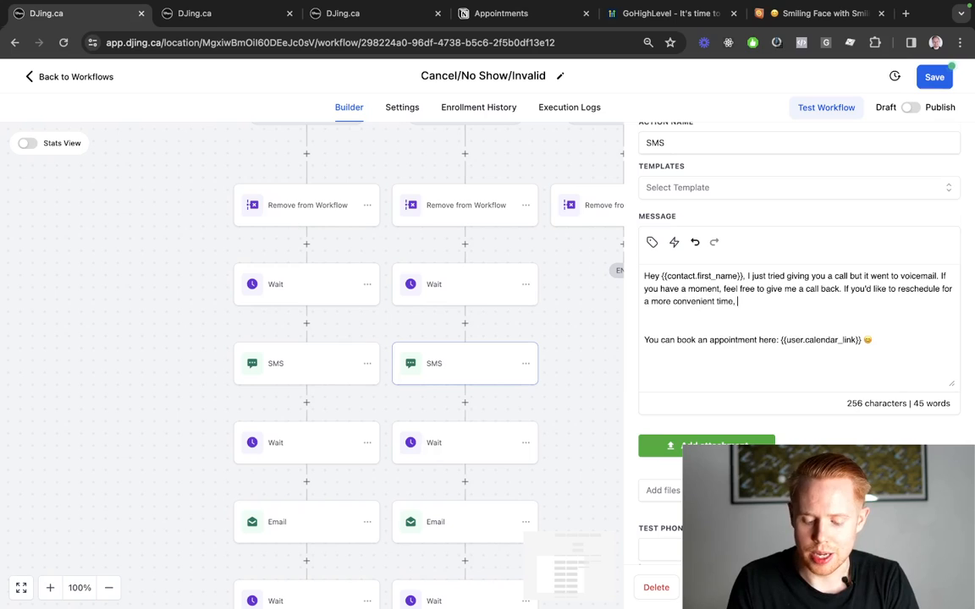
{"action": "type", "text": " you can do so o"}
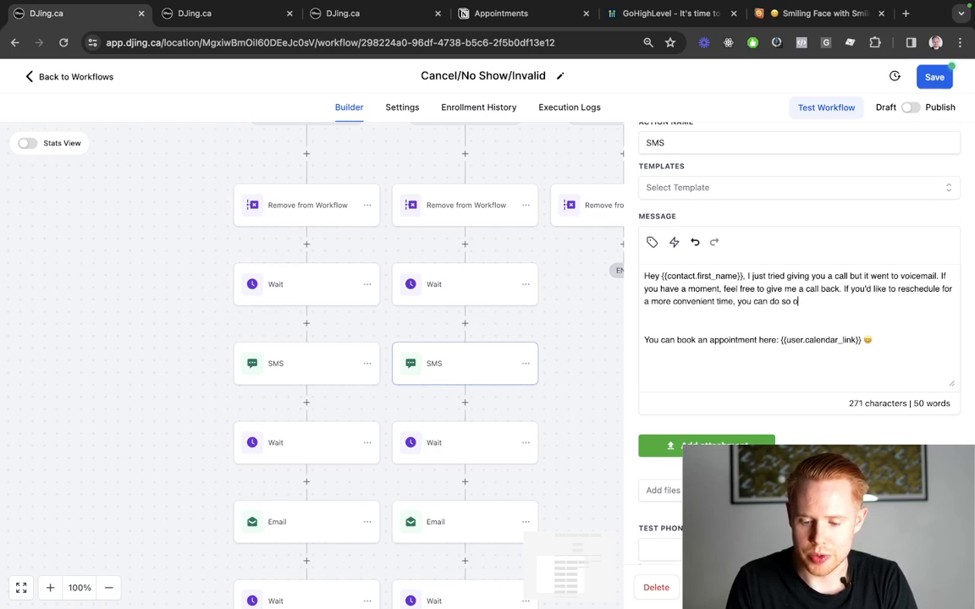
{"action": "type", "text": "n my calendar here"}
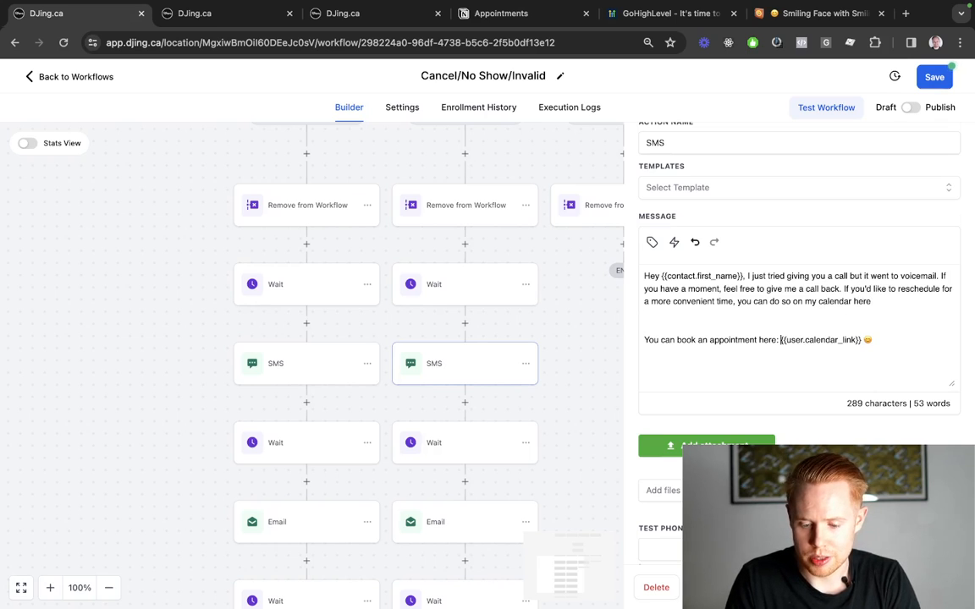
{"action": "key", "text": "super+BackSpace"}
{"action": "key", "text": "BackSpace"}
{"action": "key", "text": "BackSpace"}
{"action": "type", "text": ":"}
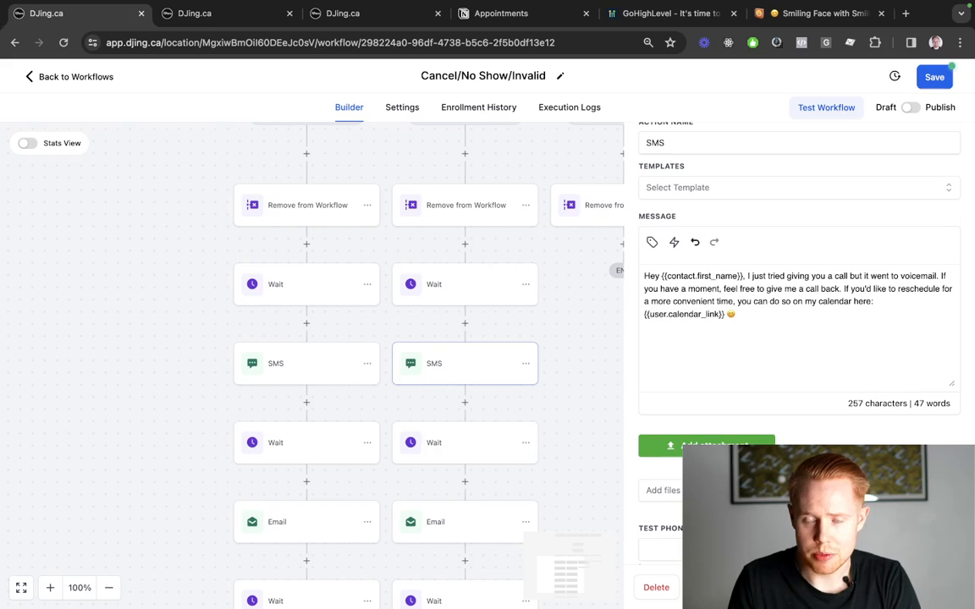
{"action": "left_click", "coordinate": [921, 587]}
Set the No-Show branch's Wait between the SMS and the Email to 1 day and save it
{"action": "scroll", "coordinate": [548, 457], "scroll_direction": "down", "scroll_amount": 1}
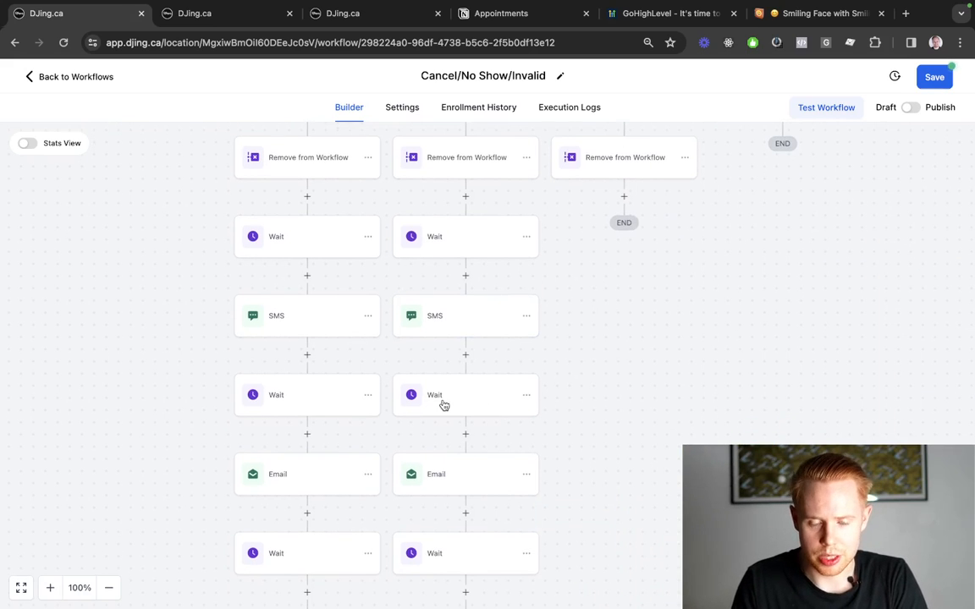
{"action": "left_click", "coordinate": [443, 405]}
{"action": "scroll", "coordinate": [279, 313], "scroll_direction": "right", "scroll_amount": 3}
{"action": "scroll", "coordinate": [278, 313], "scroll_direction": "down", "scroll_amount": 2}
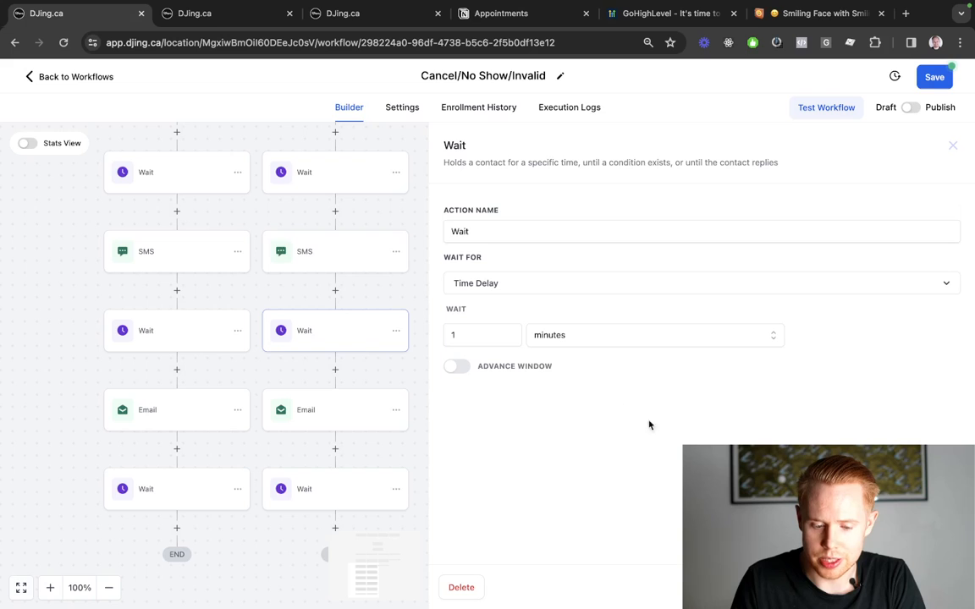
{"action": "left_click", "coordinate": [560, 337]}
{"action": "left_click", "coordinate": [560, 403]}
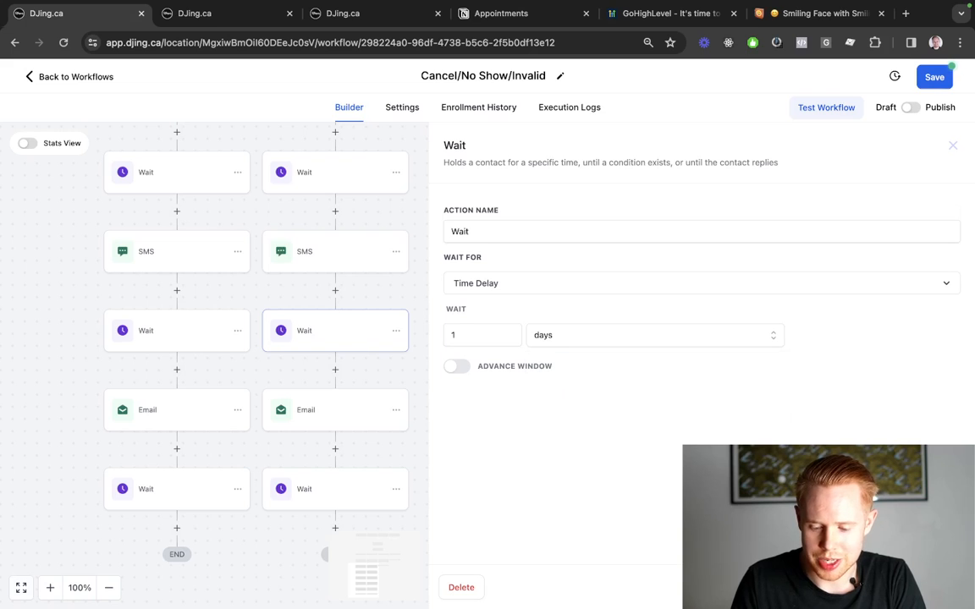
{"action": "left_click", "coordinate": [919, 587]}
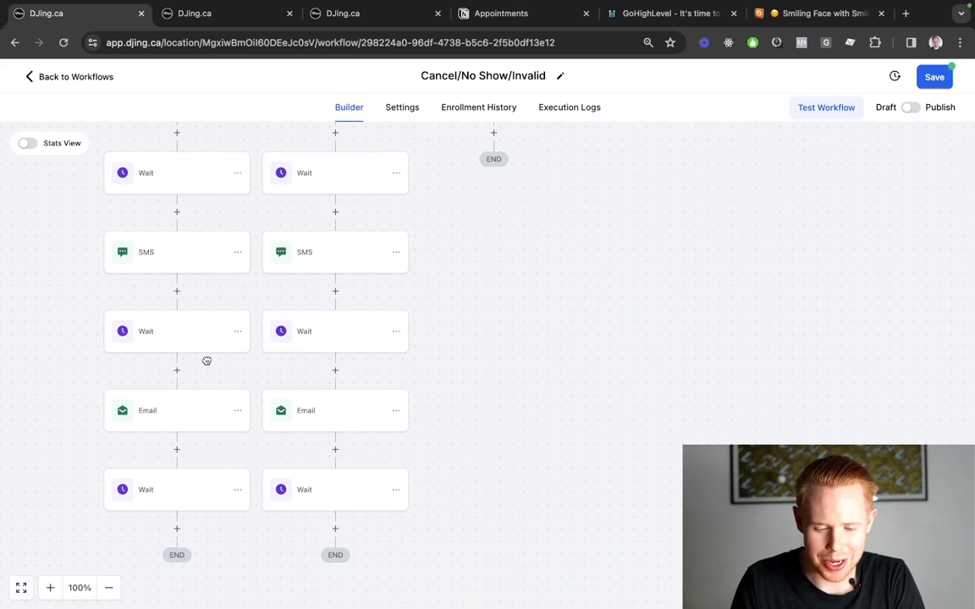
Set the Wait between the SMS and the Email in the first branch to 1 day and save it
{"action": "left_click", "coordinate": [188, 330]}
{"action": "left_click", "coordinate": [576, 339]}
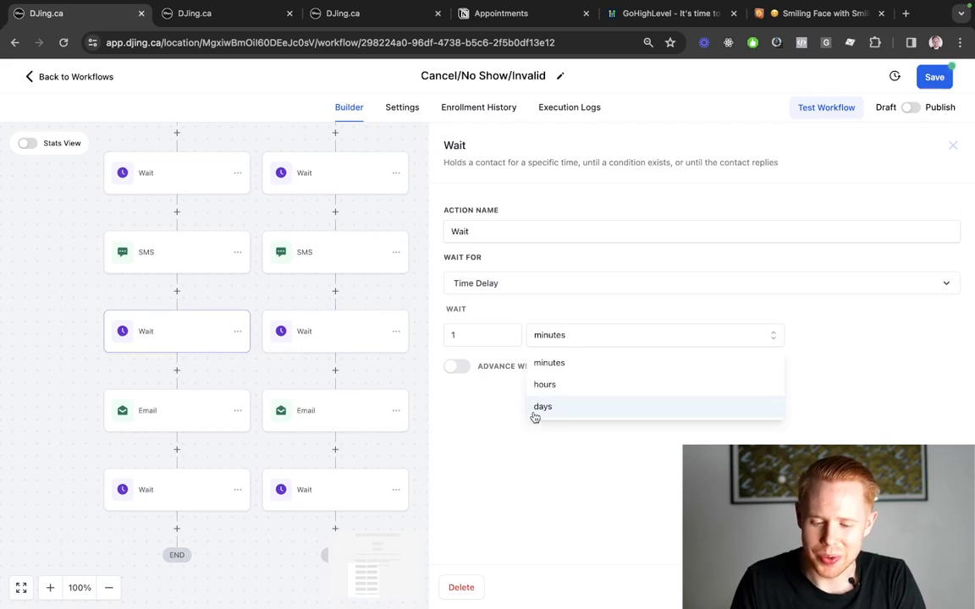
{"action": "left_click", "coordinate": [533, 410]}
{"action": "left_click", "coordinate": [919, 587]}
Change the No-Show branch's Email subject to "RE: Reschedule Appointment - ABC Company"
{"action": "scroll", "coordinate": [201, 448], "scroll_direction": "down", "scroll_amount": 1}
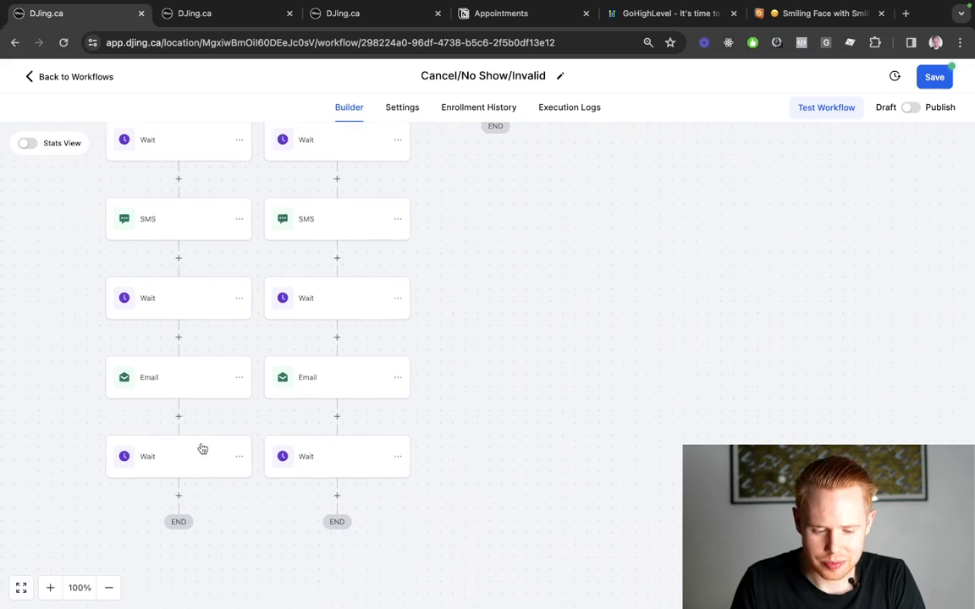
{"action": "left_click", "coordinate": [314, 370]}
{"action": "scroll", "coordinate": [680, 372], "scroll_direction": "down", "scroll_amount": 5}
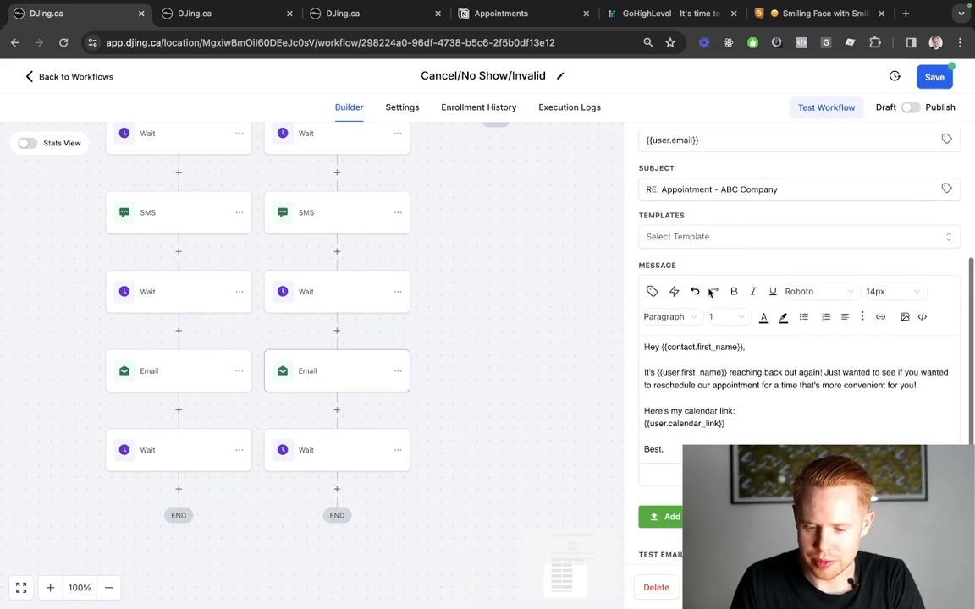
{"action": "scroll", "coordinate": [720, 254], "scroll_direction": "up", "scroll_amount": 5}
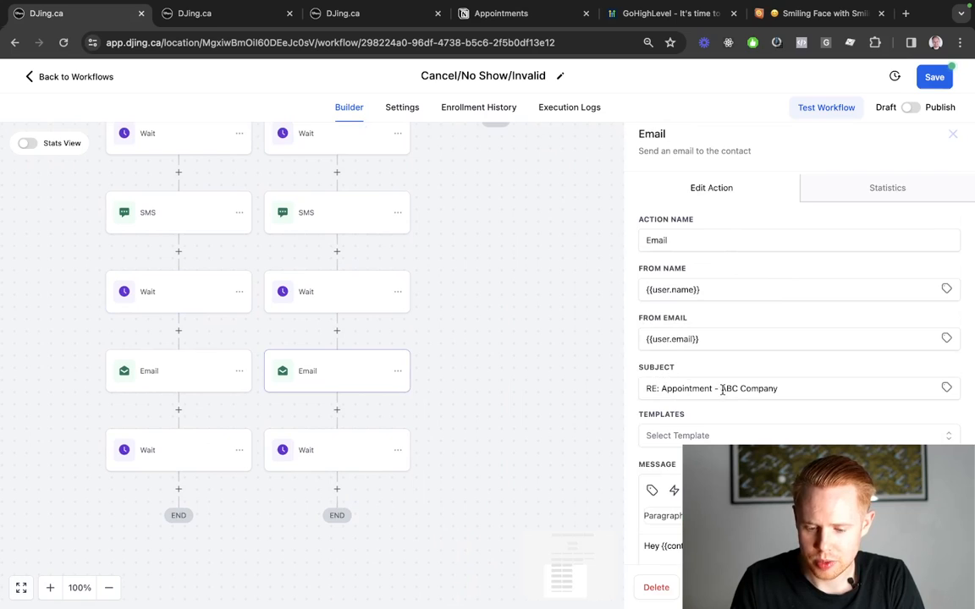
{"action": "left_click", "coordinate": [662, 389]}
{"action": "type", "text": "Reschedul"}
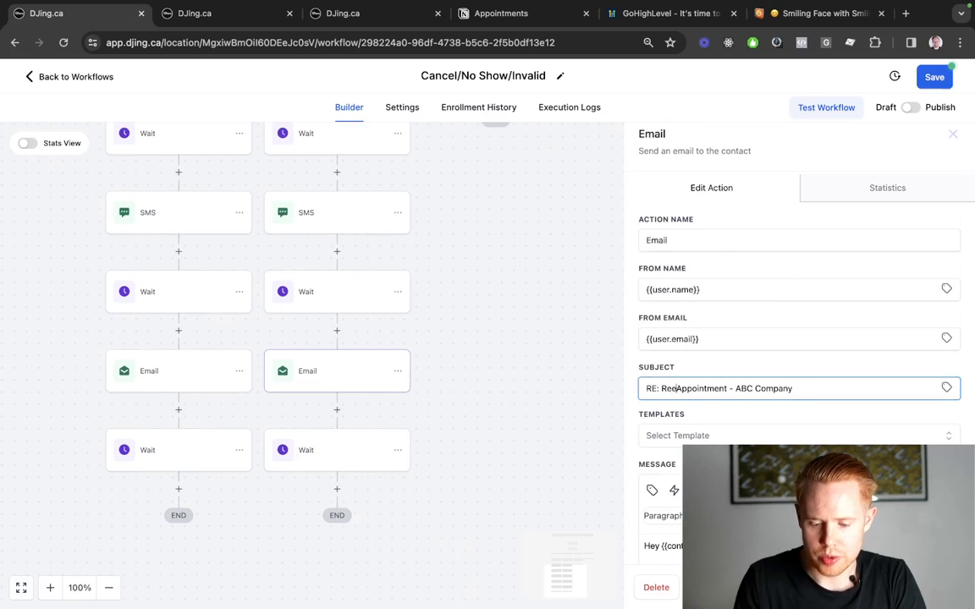
{"action": "type", "text": "e"}
Split the No-Show email's opening paragraph after "reaching back out again!" and continue that first line with "I'm sorry you couldn't make it"
{"action": "scroll", "coordinate": [663, 344], "scroll_direction": "down", "scroll_amount": 5}
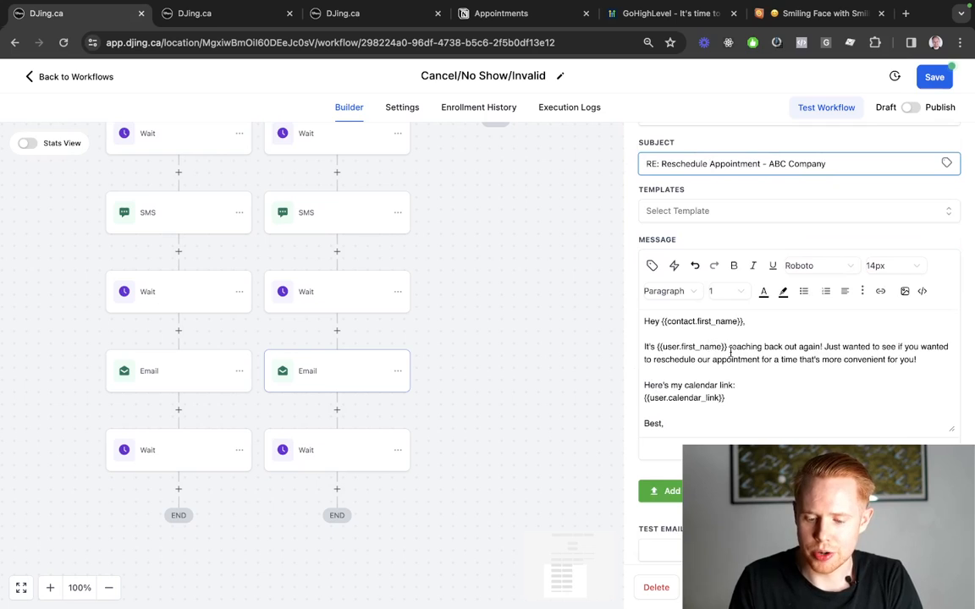
{"action": "left_click", "coordinate": [826, 347]}
{"action": "key", "text": "Return"}
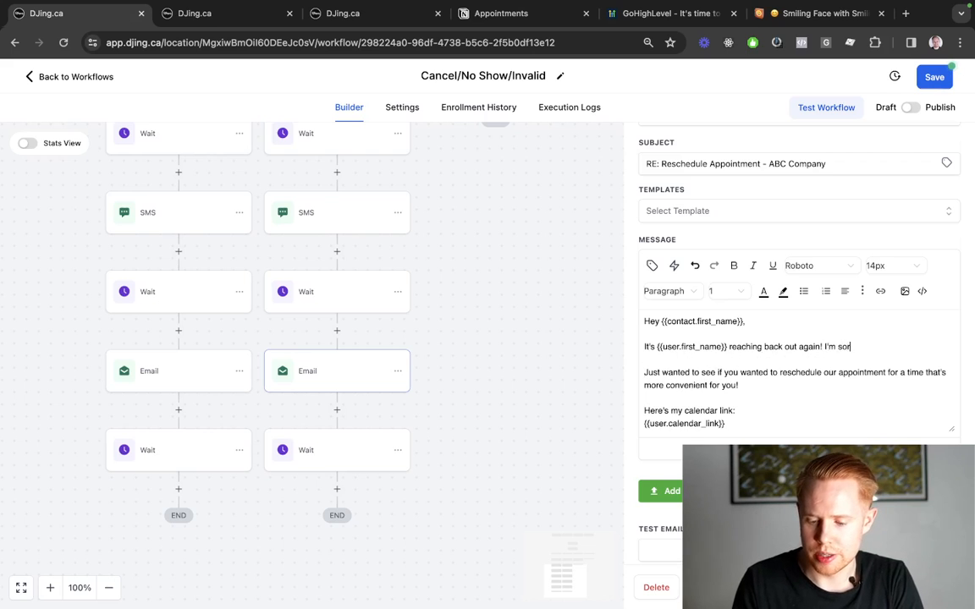
{"action": "type", "text": "I'm sorry you canco"}
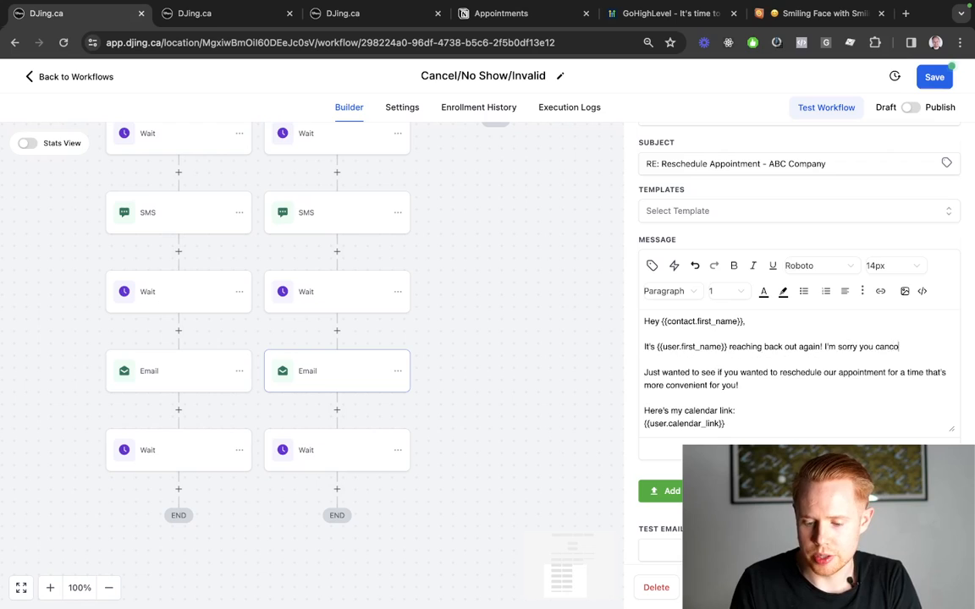
{"action": "key", "text": "BackSpace"}
{"action": "key", "text": "BackSpace"}
{"action": "key", "text": "BackSpace"}
{"action": "key", "text": "BackSpace"}
{"action": "key", "text": "BackSpace"}
{"action": "type", "text": "couldn't make it"}
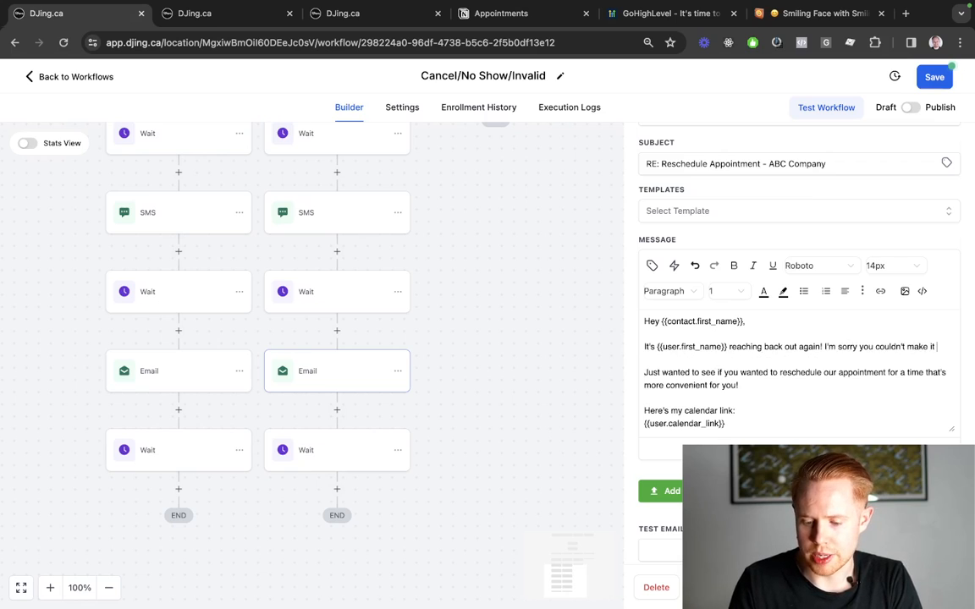
Finish the apology sentence in the No-Show email with "to the appointment yesterday - I'm sure you're super busy."
{"action": "type", "text": " to the apopintm"}
{"action": "key", "text": "BackSpace"}
{"action": "key", "text": "BackSpace"}
{"action": "key", "text": "BackSpace"}
{"action": "key", "text": "BackSpace"}
{"action": "key", "text": "BackSpace"}
{"action": "key", "text": "BackSpace"}
{"action": "type", "text": "pointment tomorrw"}
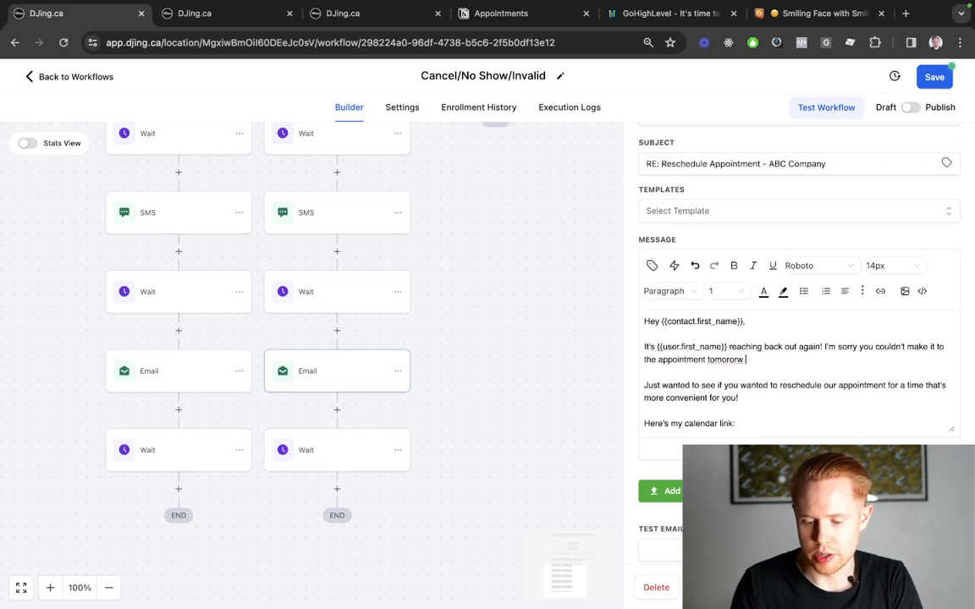
{"action": "key", "text": "BackSpace"}
{"action": "key", "text": "BackSpace"}
{"action": "key", "text": "BackSpace"}
{"action": "key", "text": "BackSpace"}
{"action": "key", "text": "BackSpace"}
{"action": "key", "text": "BackSpace"}
{"action": "key", "text": "BackSpace"}
{"action": "key", "text": "BackSpace"}
{"action": "type", "text": "yeste"}
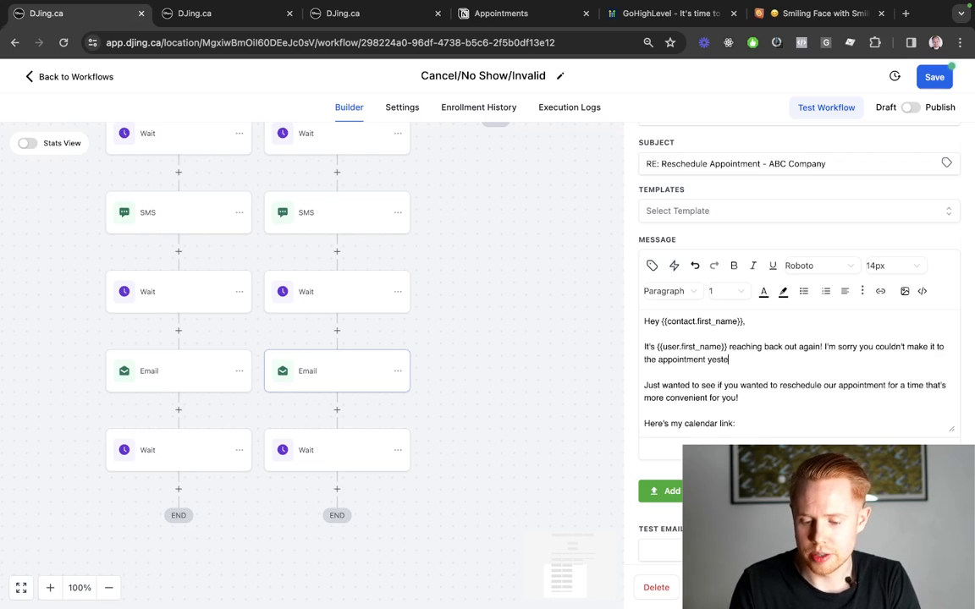
{"action": "type", "text": "rday - I'm sure you're super bus"}
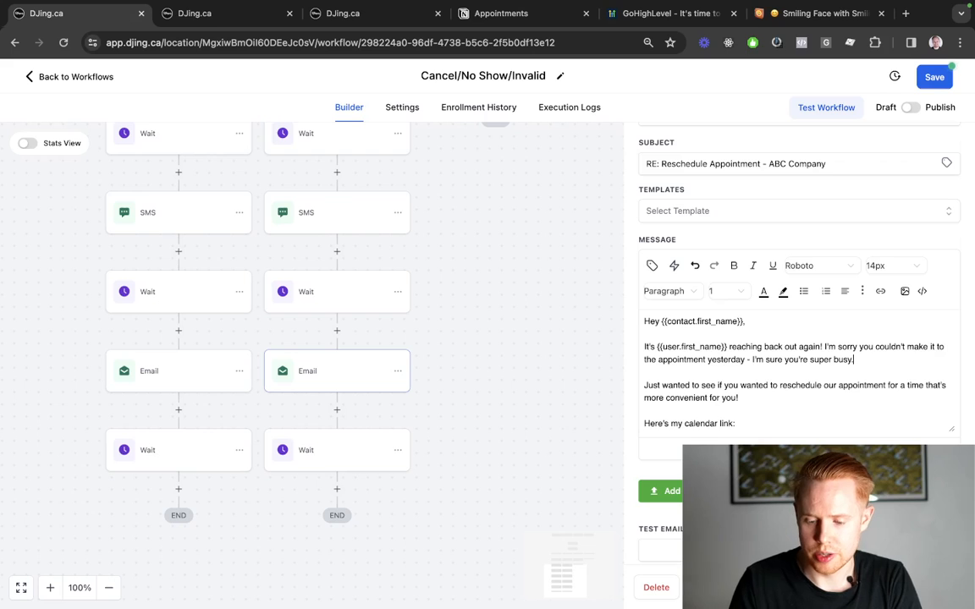
{"action": "type", "text": "y."}
Add a separate paragraph "I hope that everything is ok on your end!" below the apology in the No-Show email
{"action": "key", "text": "Return"}
{"action": "key", "text": "Return"}
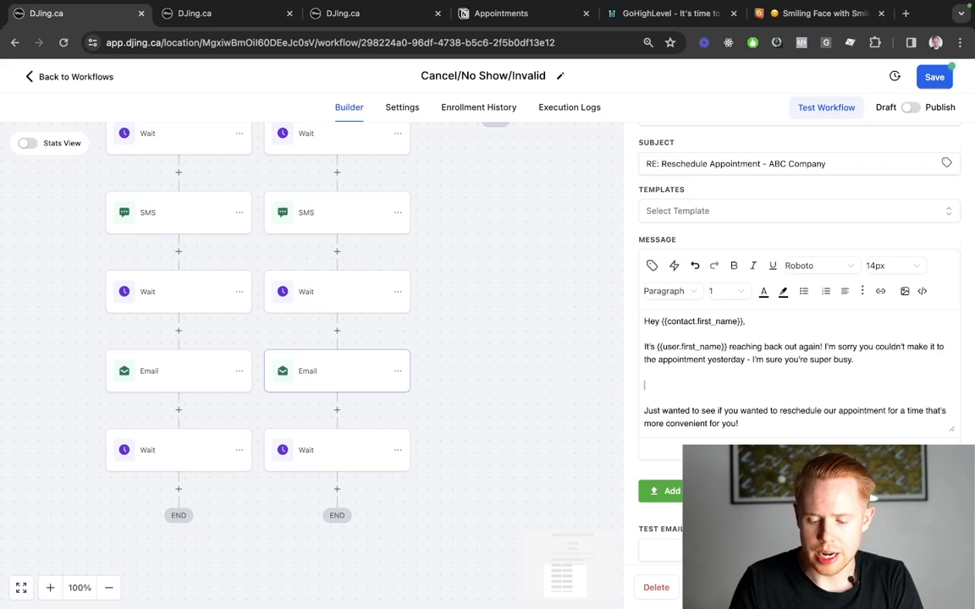
{"action": "type", "text": "I hop"}
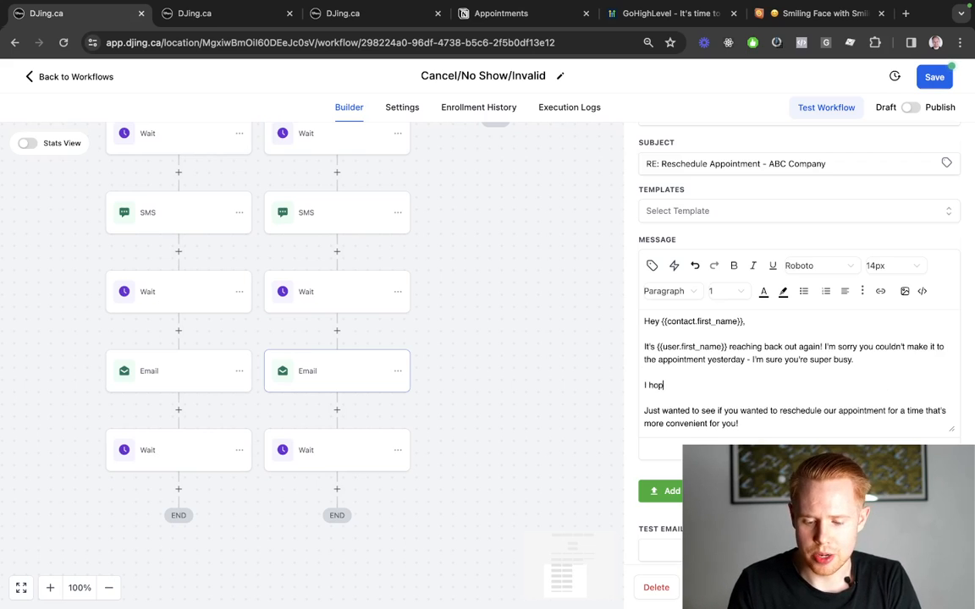
{"action": "type", "text": "e youthat ev"}
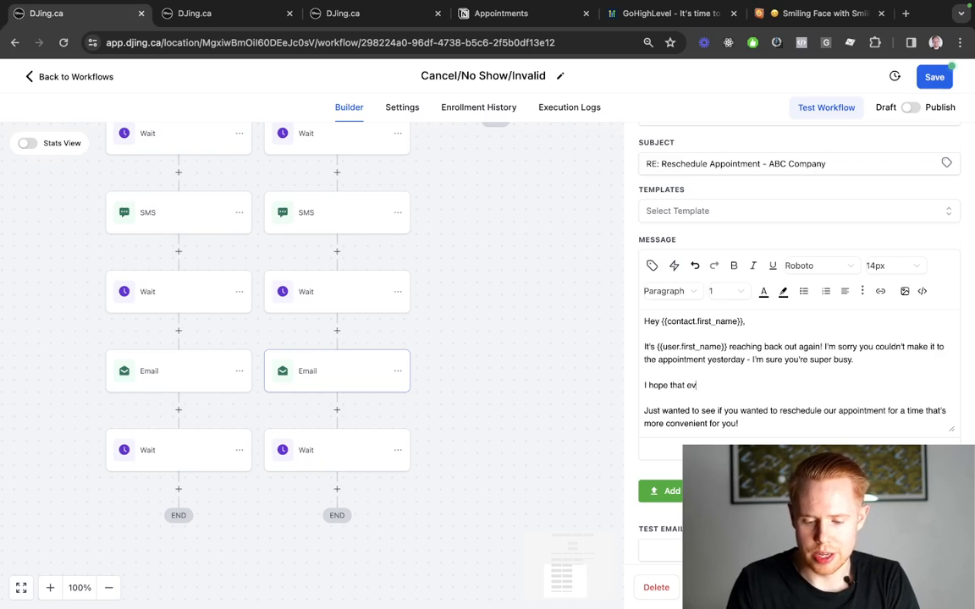
{"action": "type", "text": "erything is ok on your end!"}
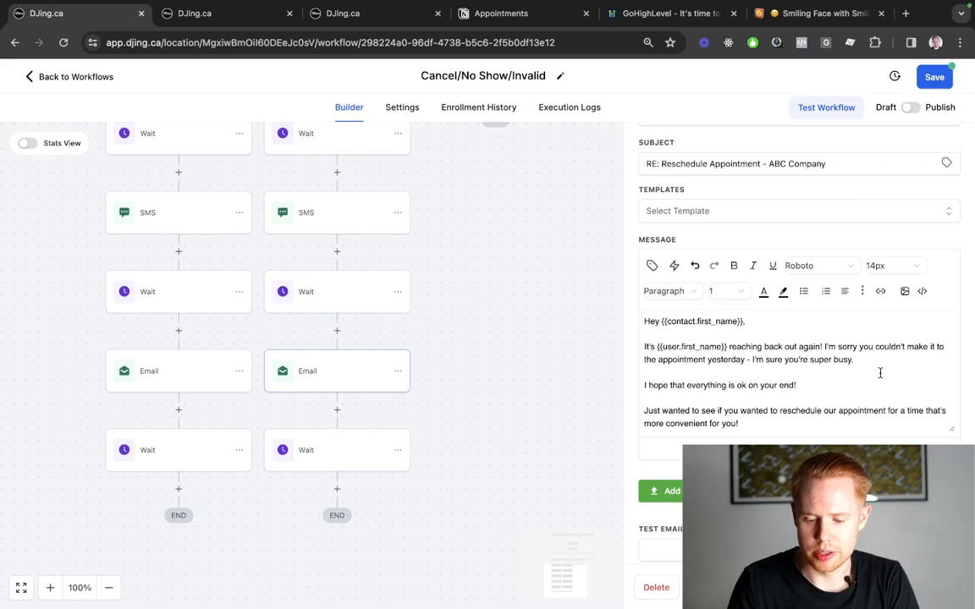
Delete the "Best," and {{user.name}} sign-off below the calendar link in the No-Show email
{"action": "scroll", "coordinate": [880, 372], "scroll_direction": "down", "scroll_amount": 5}
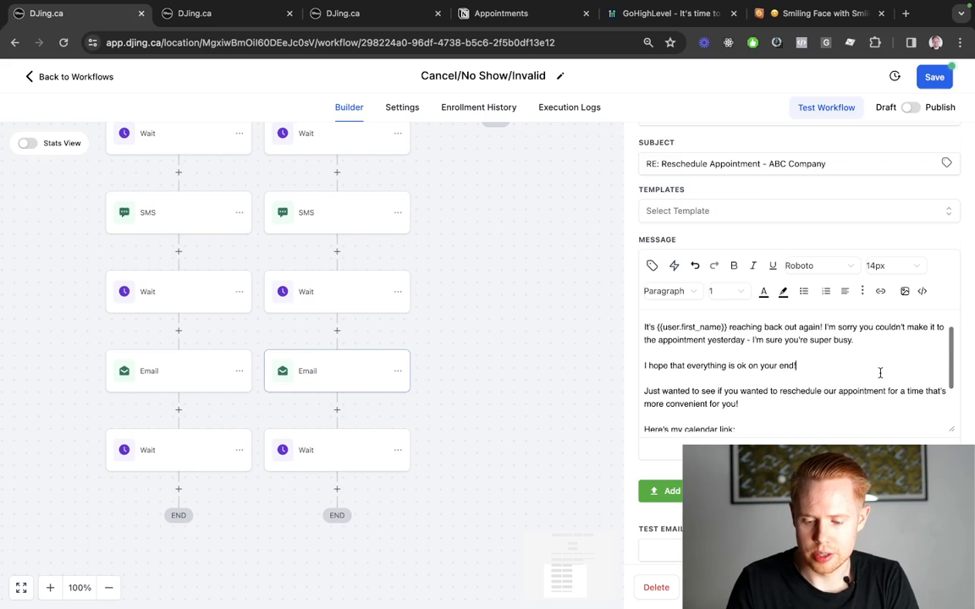
{"action": "scroll", "coordinate": [732, 403], "scroll_direction": "up", "scroll_amount": 1}
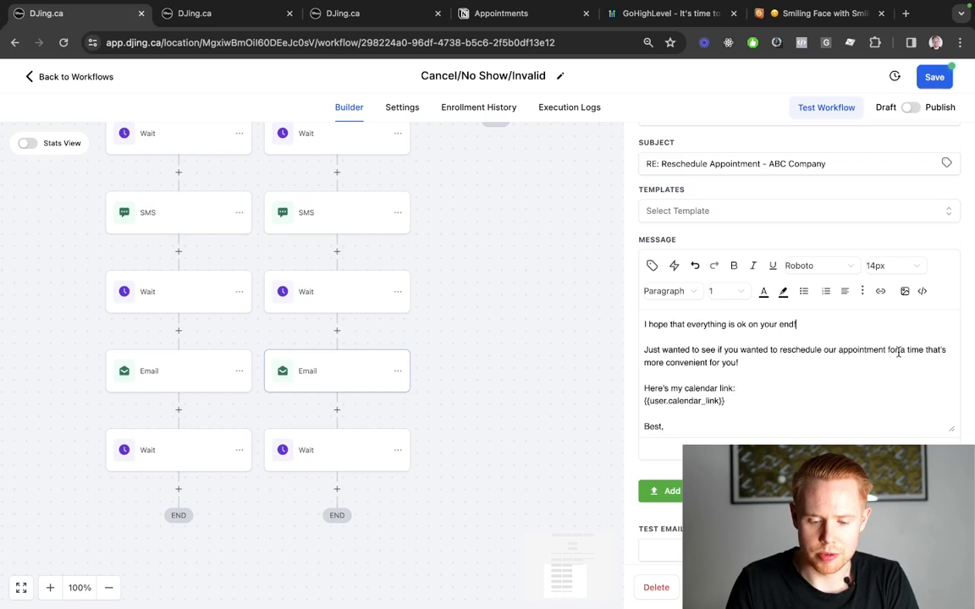
{"action": "scroll", "coordinate": [694, 403], "scroll_direction": "down", "scroll_amount": 1}
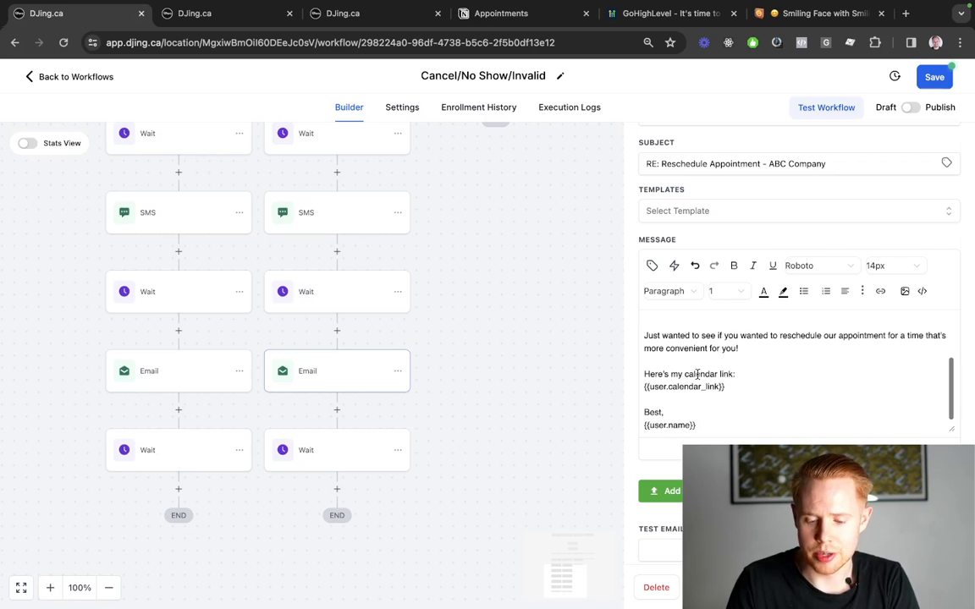
{"action": "key", "text": "BackSpace"}
{"action": "key", "text": "BackSpace"}
{"action": "key", "text": "BackSpace"}
{"action": "key", "text": "BackSpace"}
{"action": "key", "text": "BackSpace"}
{"action": "key", "text": "BackSpace"}
{"action": "key", "text": "BackSpace"}
{"action": "key", "text": "BackSpace"}
{"action": "key", "text": "BackSpace"}
{"action": "key", "text": "BackSpace"}
{"action": "key", "text": "BackSpace"}
{"action": "key", "text": "BackSpace"}
{"action": "key", "text": "BackSpace"}
{"action": "key", "text": "BackSpace"}
{"action": "key", "text": "BackSpace"}
{"action": "key", "text": "BackSpace"}
{"action": "key", "text": "BackSpace"}
{"action": "key", "text": "BackSpace"}
{"action": "key", "text": "BackSpace"}
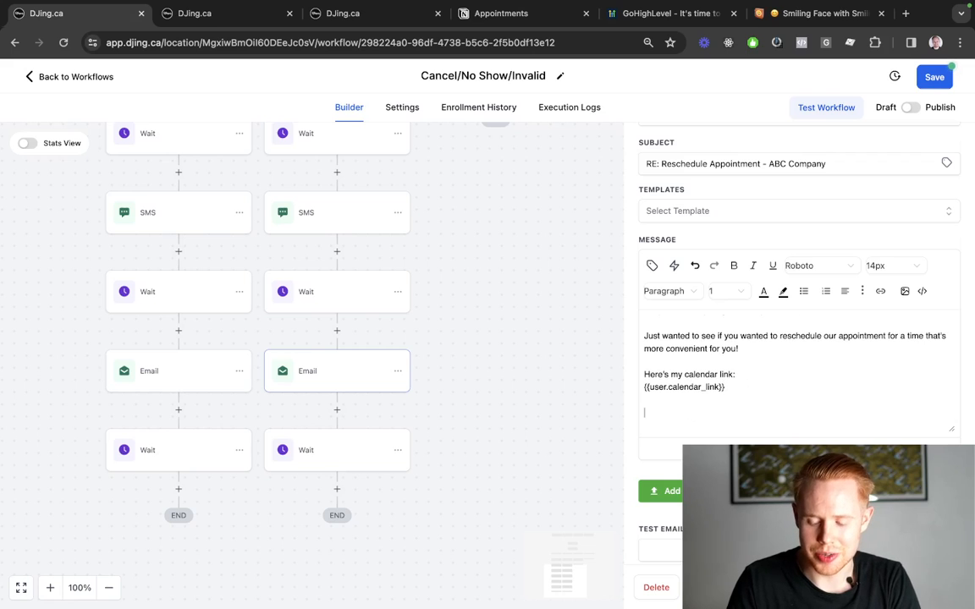
End the email with "Have an amazing {{right_now.day_of_week}}!" using the custom value, and save the email action and the workflow
{"action": "type", "text": "Have an ama"}
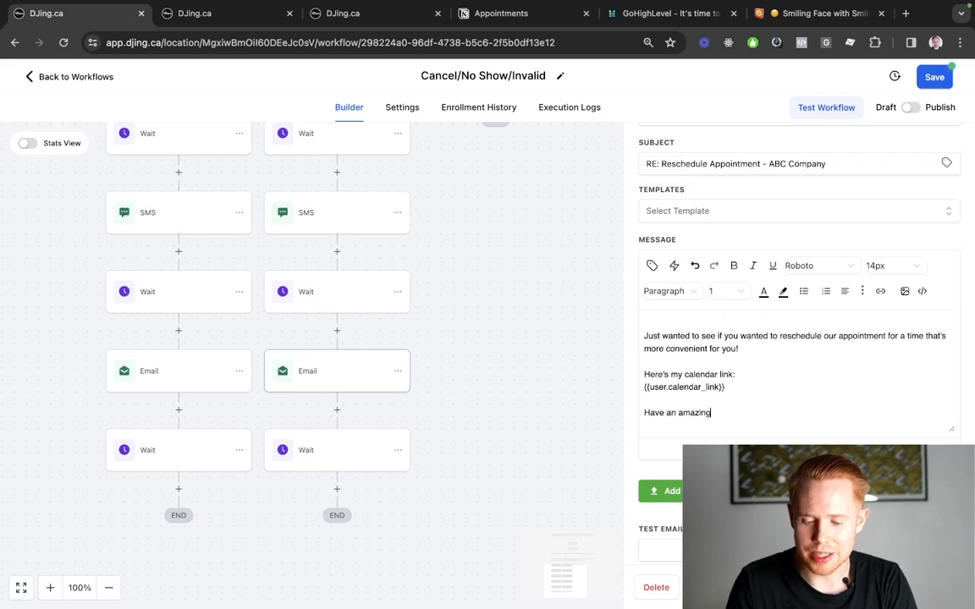
{"action": "type", "text": "zing"}
{"action": "left_click", "coordinate": [652, 266]}
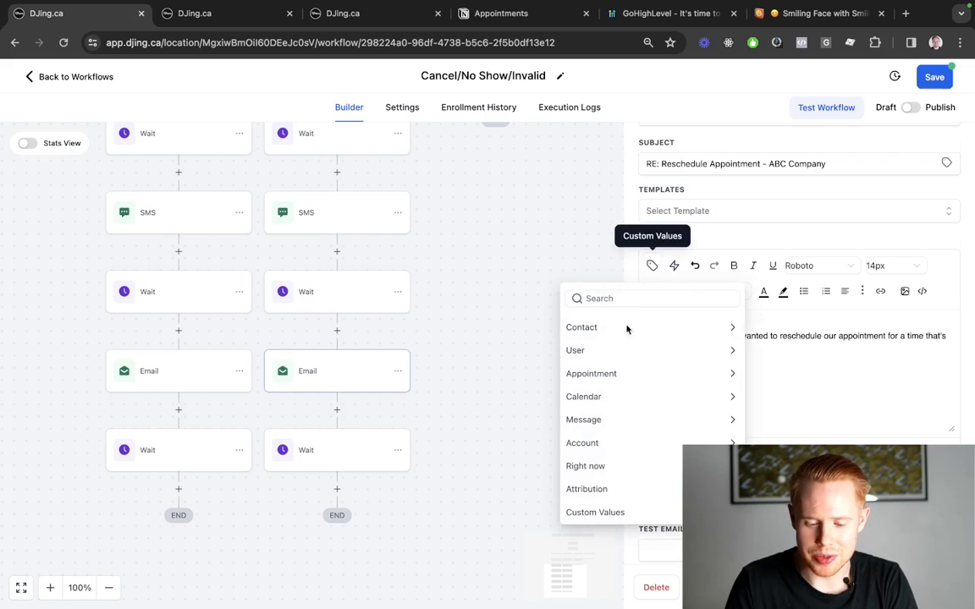
{"action": "left_click", "coordinate": [586, 465]}
{"action": "left_click", "coordinate": [665, 531]}
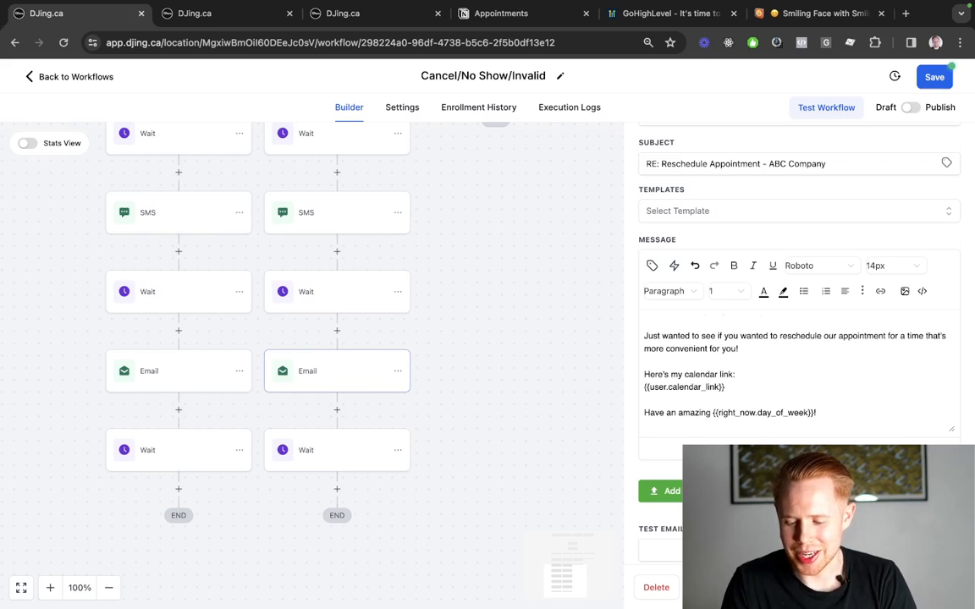
{"action": "left_click", "coordinate": [924, 587]}
{"action": "left_click", "coordinate": [925, 83]}
Return to the workflow list and open the Confirmed - Test workflow
{"action": "scroll", "coordinate": [193, 357], "scroll_direction": "left", "scroll_amount": 1}
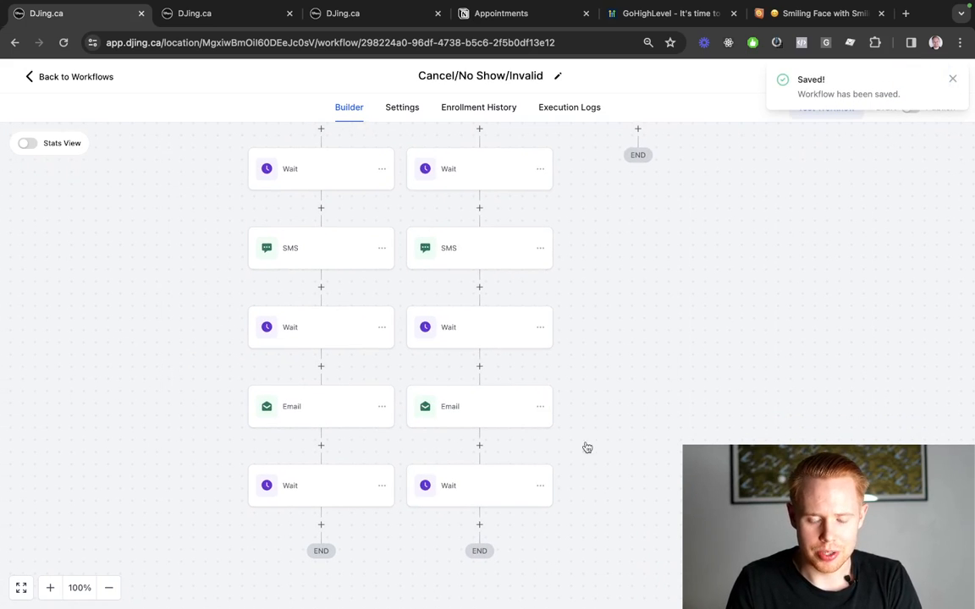
{"action": "left_click", "coordinate": [184, 13]}
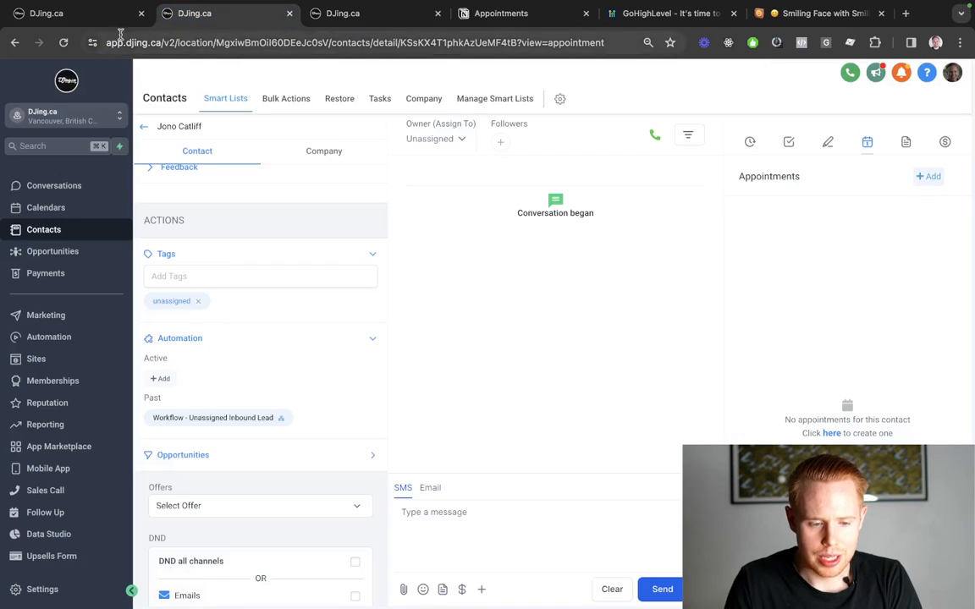
{"action": "left_click", "coordinate": [63, 14]}
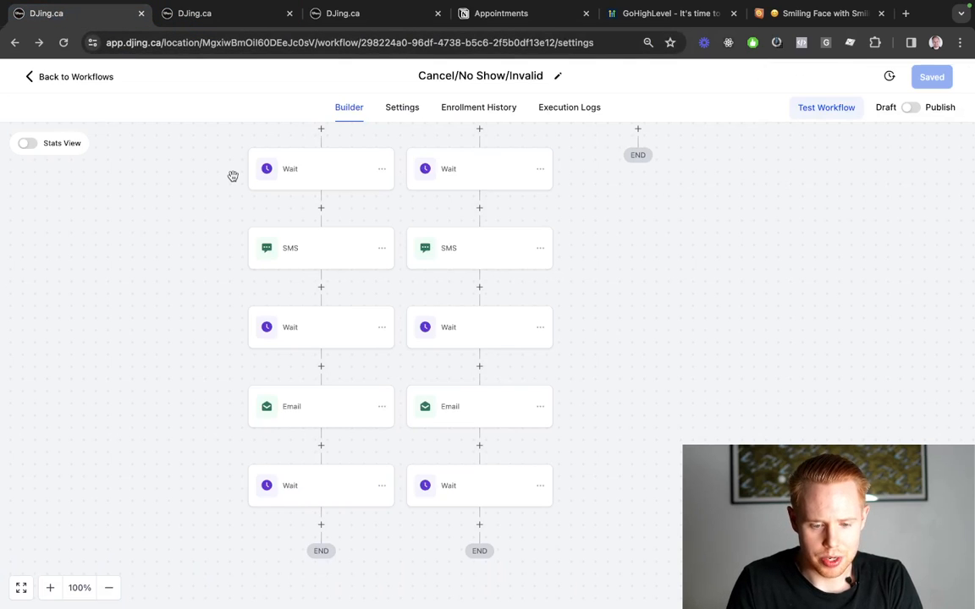
{"action": "left_click", "coordinate": [88, 81]}
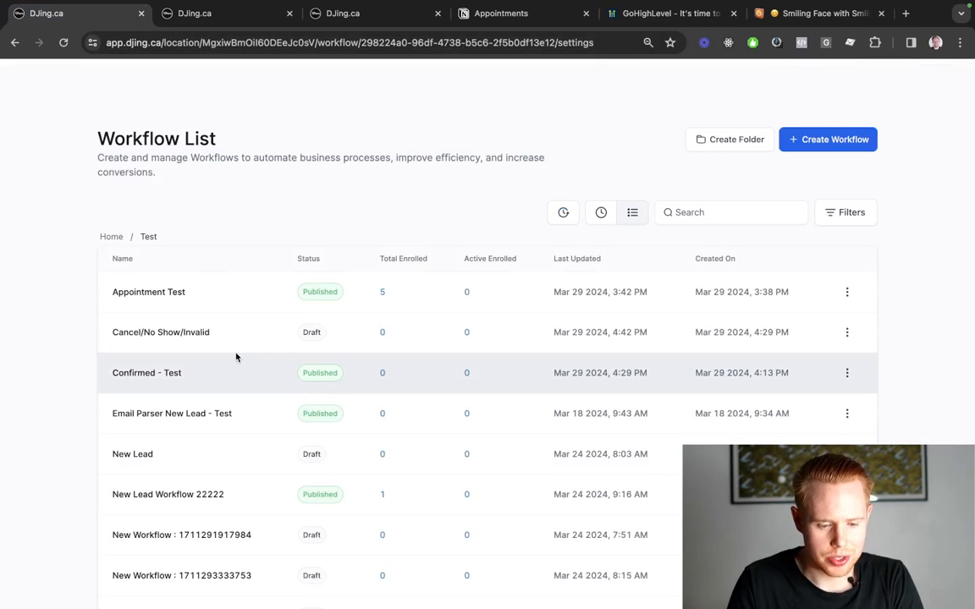
{"action": "left_click", "coordinate": [163, 375]}
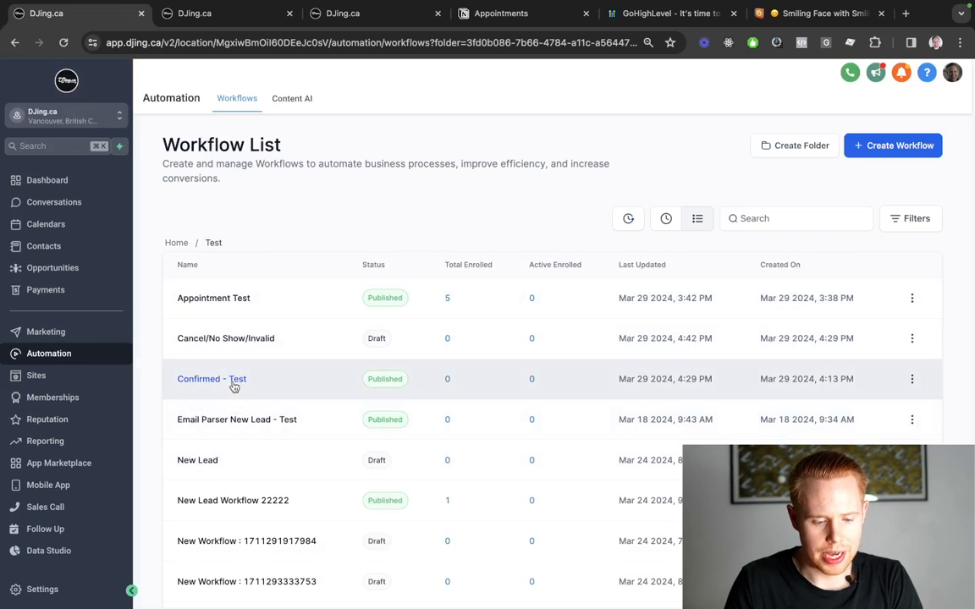
{"action": "left_click", "coordinate": [235, 382]}
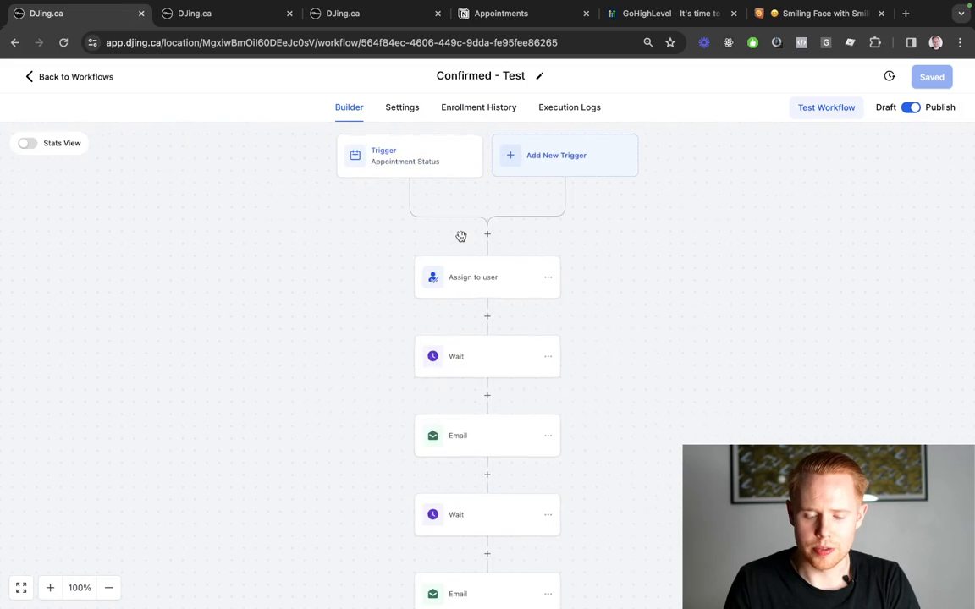
Add a Remove from Workflow action directly before Assign to user in the Confirmed - Test workflow
{"action": "left_click", "coordinate": [488, 234]}
{"action": "type", "text": "remoev"}
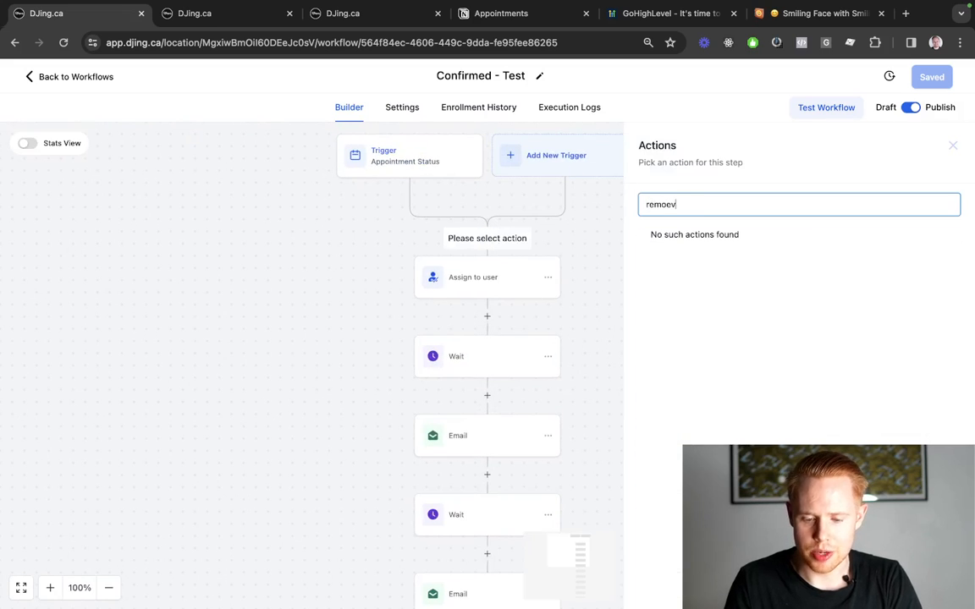
{"action": "key", "text": "BackSpace"}
{"action": "key", "text": "BackSpace"}
{"action": "type", "text": "v"}
{"action": "left_click", "coordinate": [711, 315]}
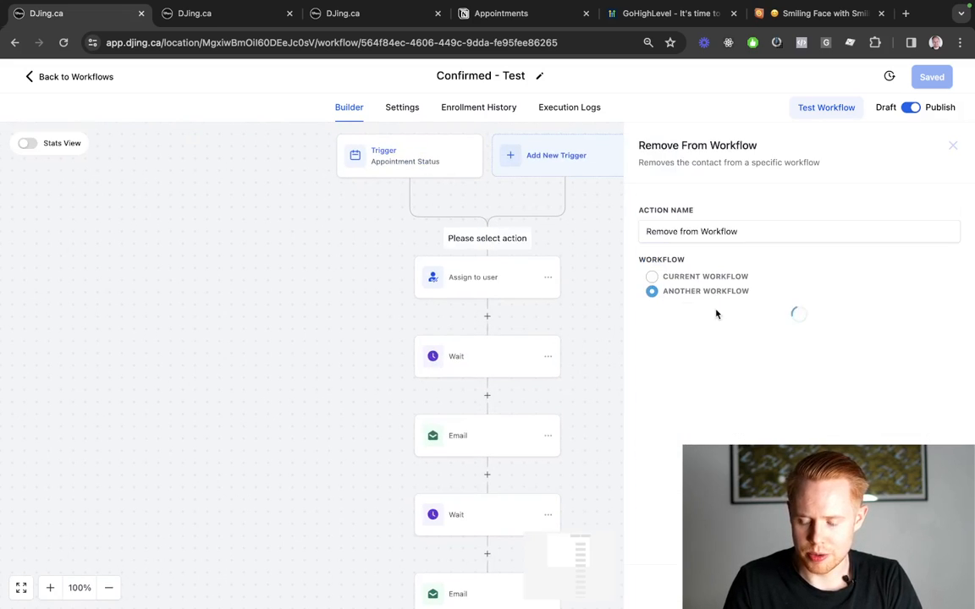
Set the removal action's target workflow to Cancel/No Show/Invalid, and save the action and the Confirmed - Test workflow
{"action": "left_click", "coordinate": [668, 320]}
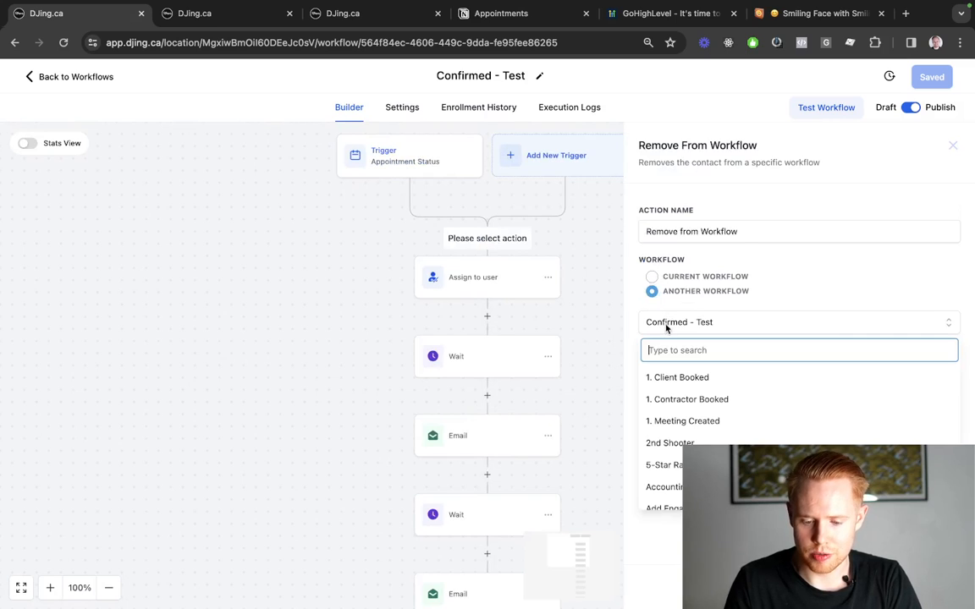
{"action": "type", "text": "cancell"}
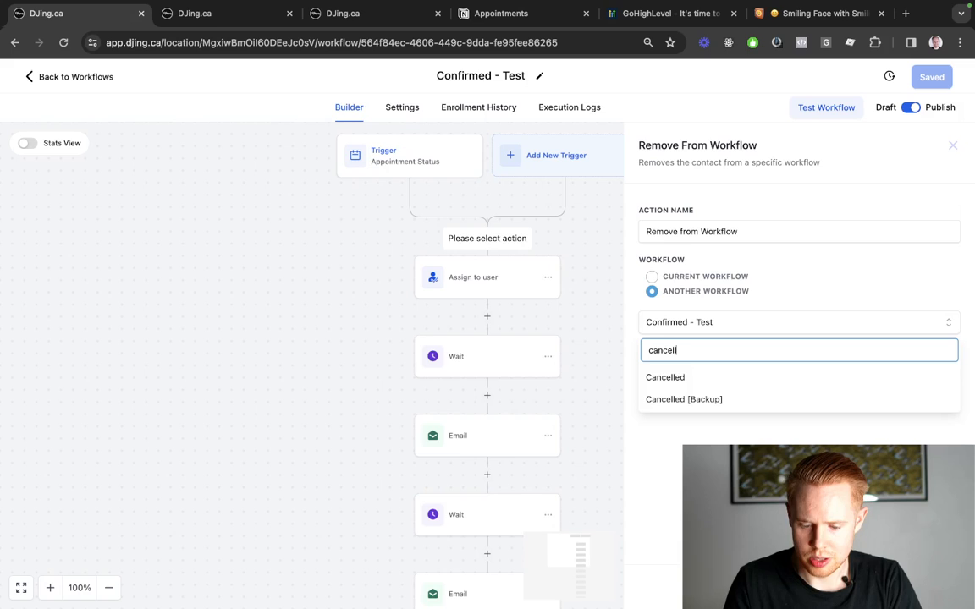
{"action": "key", "text": "BackSpace"}
{"action": "scroll", "coordinate": [697, 418], "scroll_direction": "down", "scroll_amount": 3}
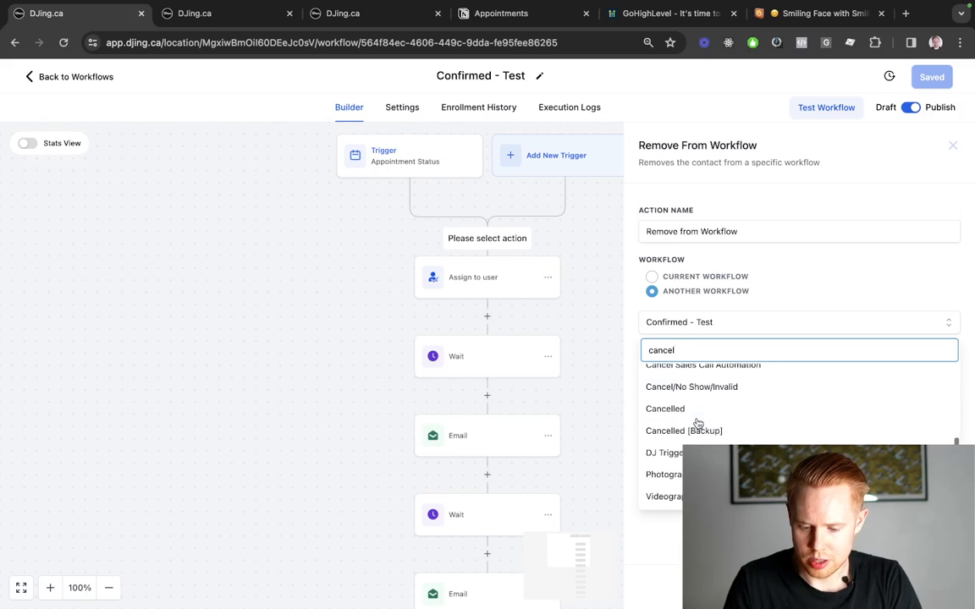
{"action": "type", "text": "/"}
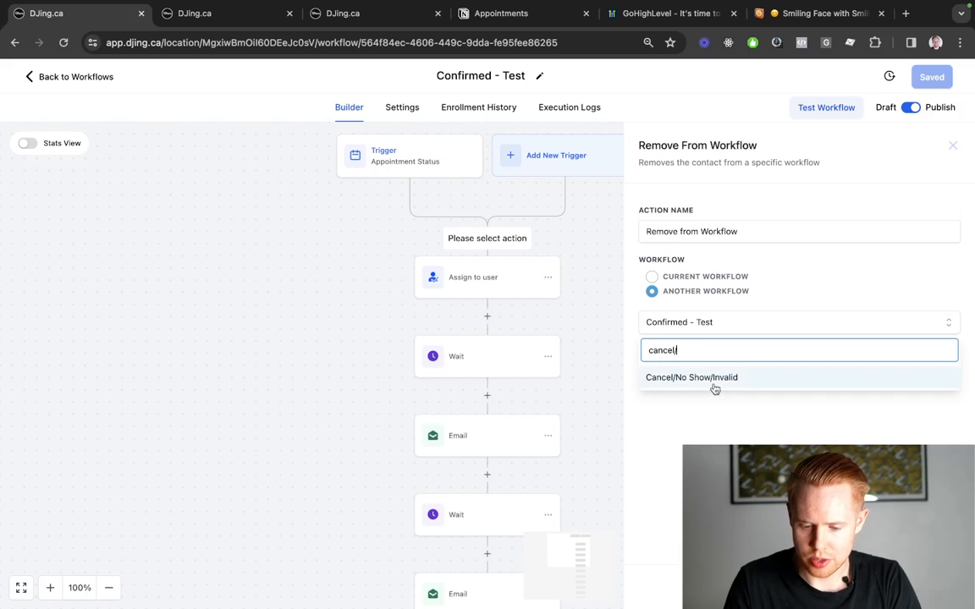
{"action": "left_click", "coordinate": [715, 383]}
{"action": "left_click", "coordinate": [923, 586]}
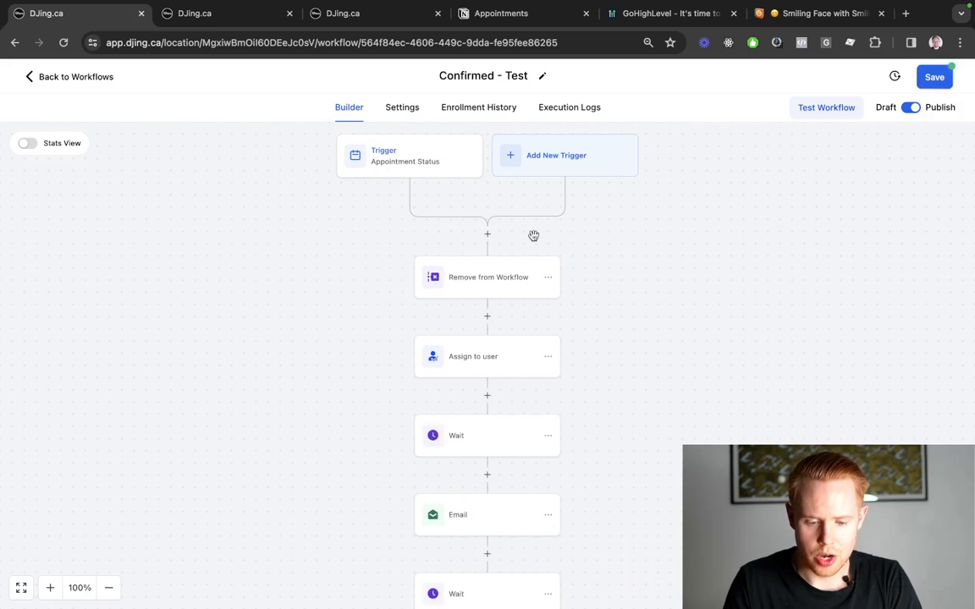
{"action": "left_click", "coordinate": [928, 81]}
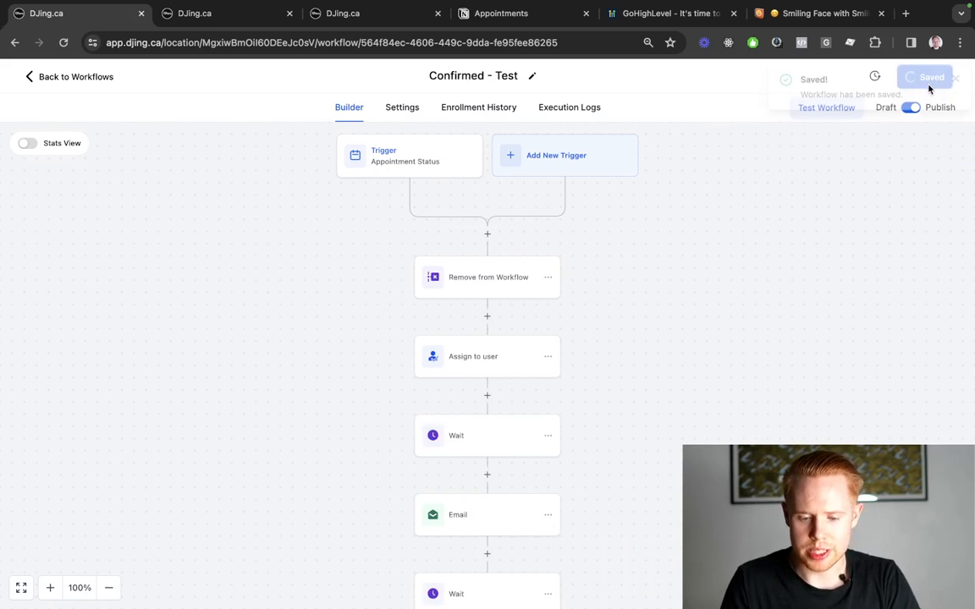